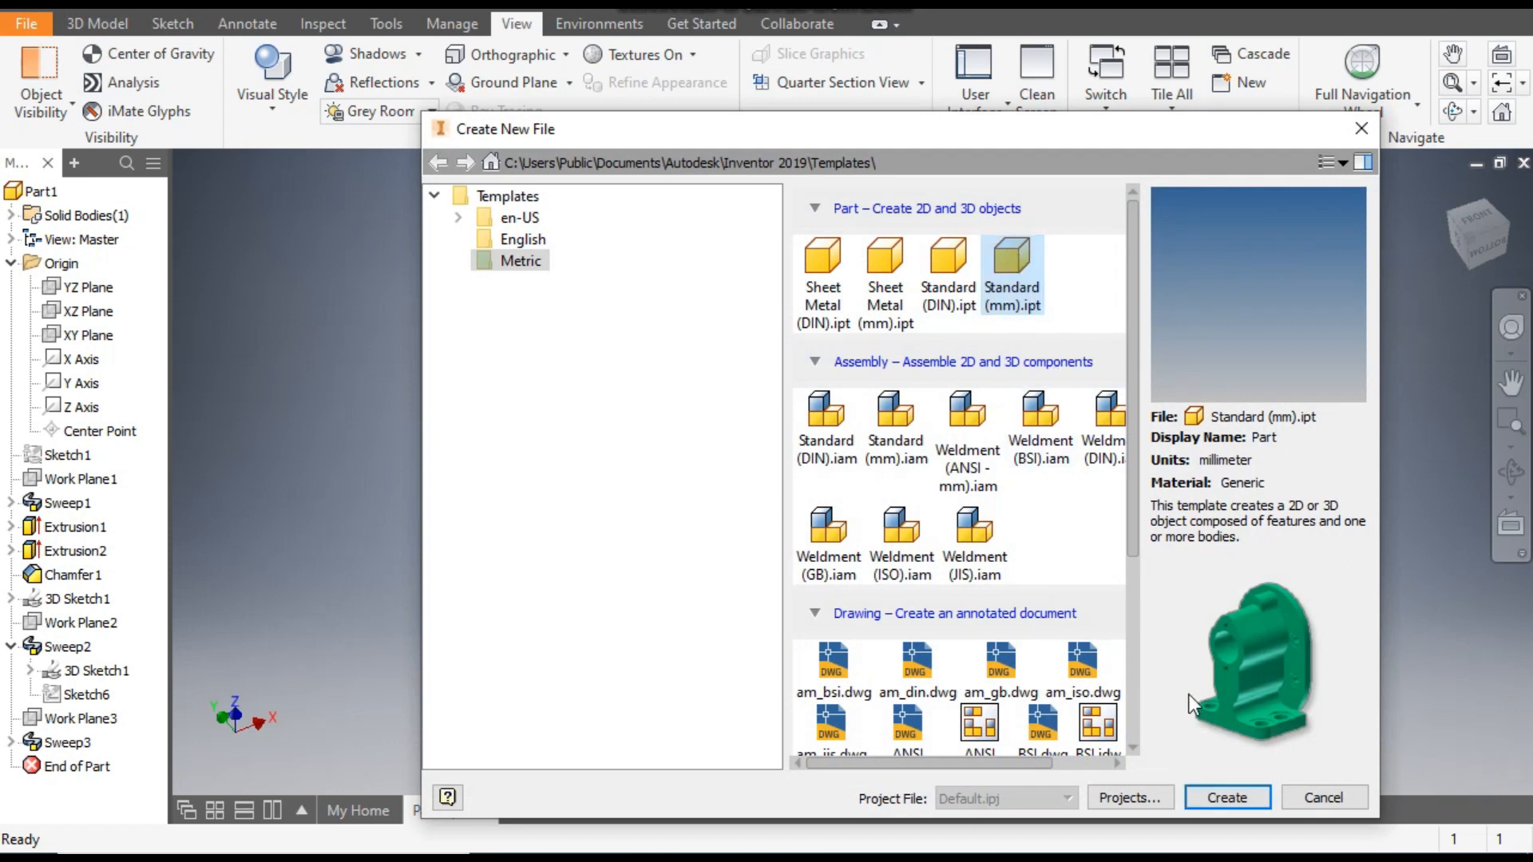
Step: Create a new part from the Standard (mm).ipt template and start a 2D sketch on the XY plane
{"action": "left_click", "coordinate": [1210, 798]}
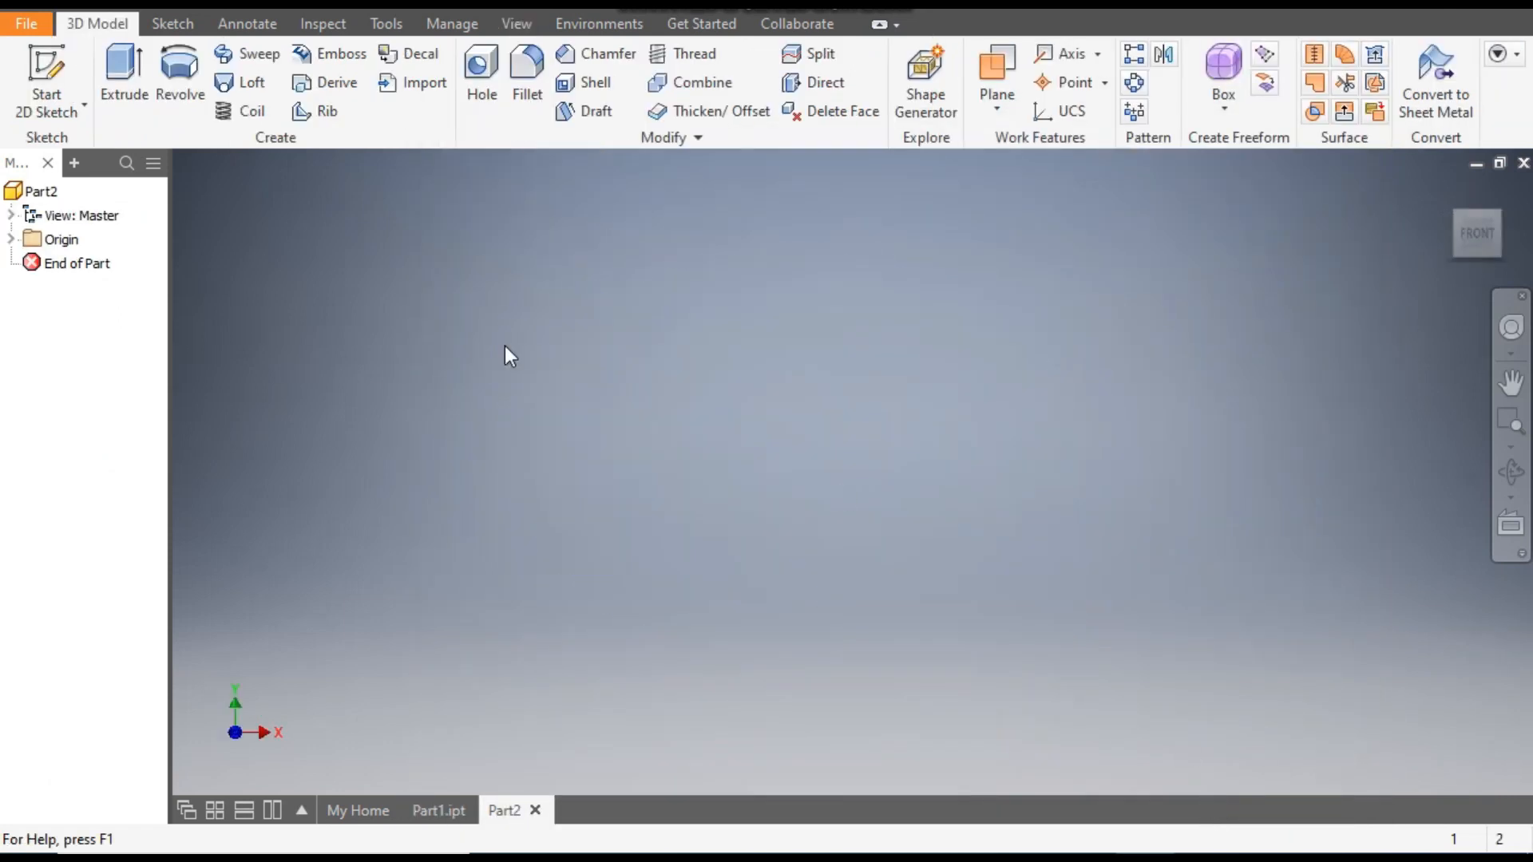
{"action": "left_click", "coordinate": [48, 74]}
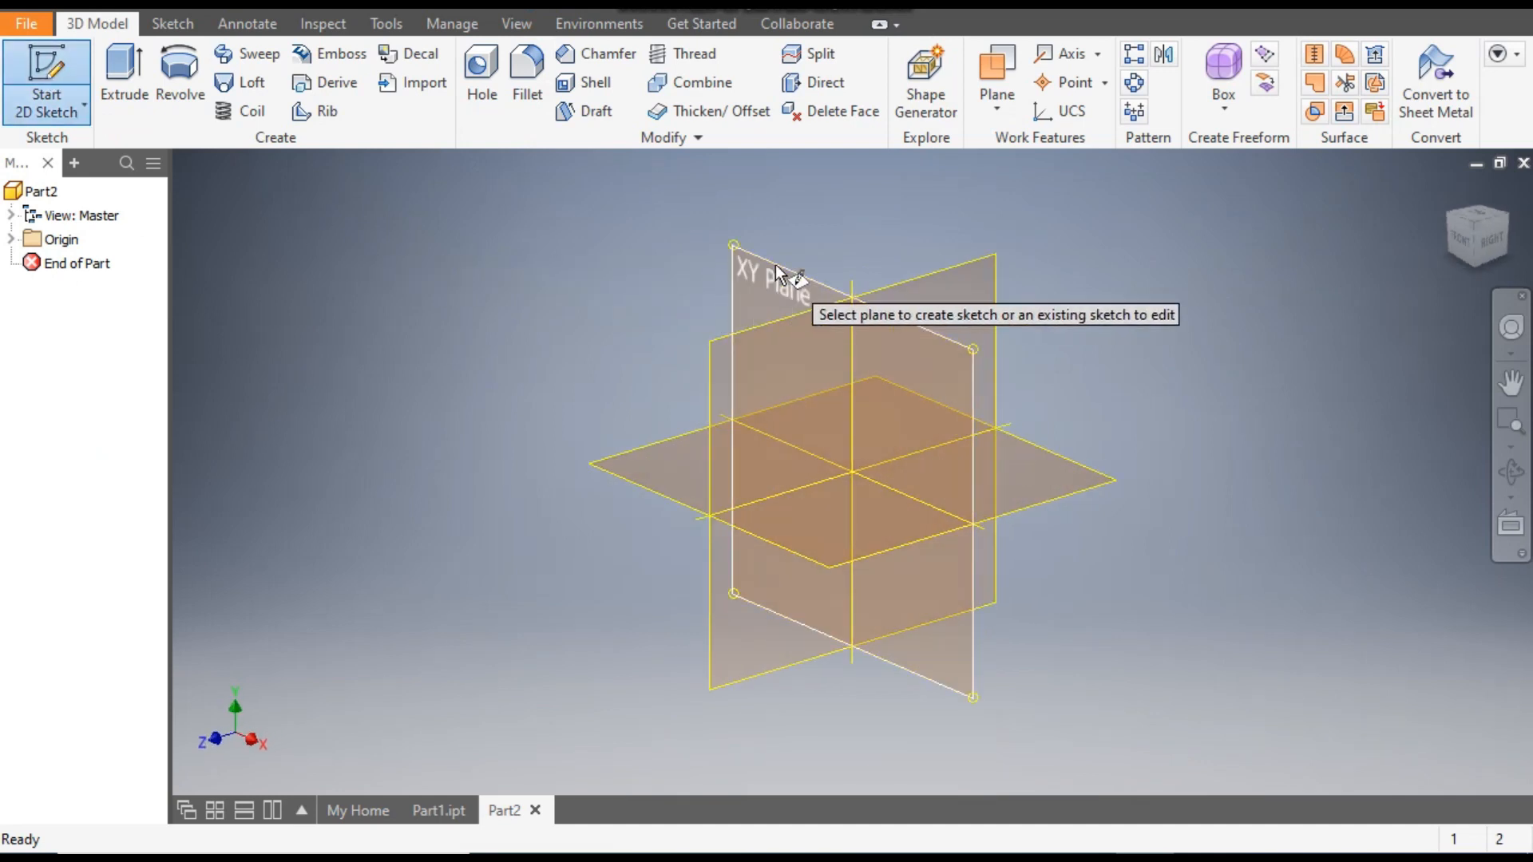
{"action": "left_click", "coordinate": [776, 267]}
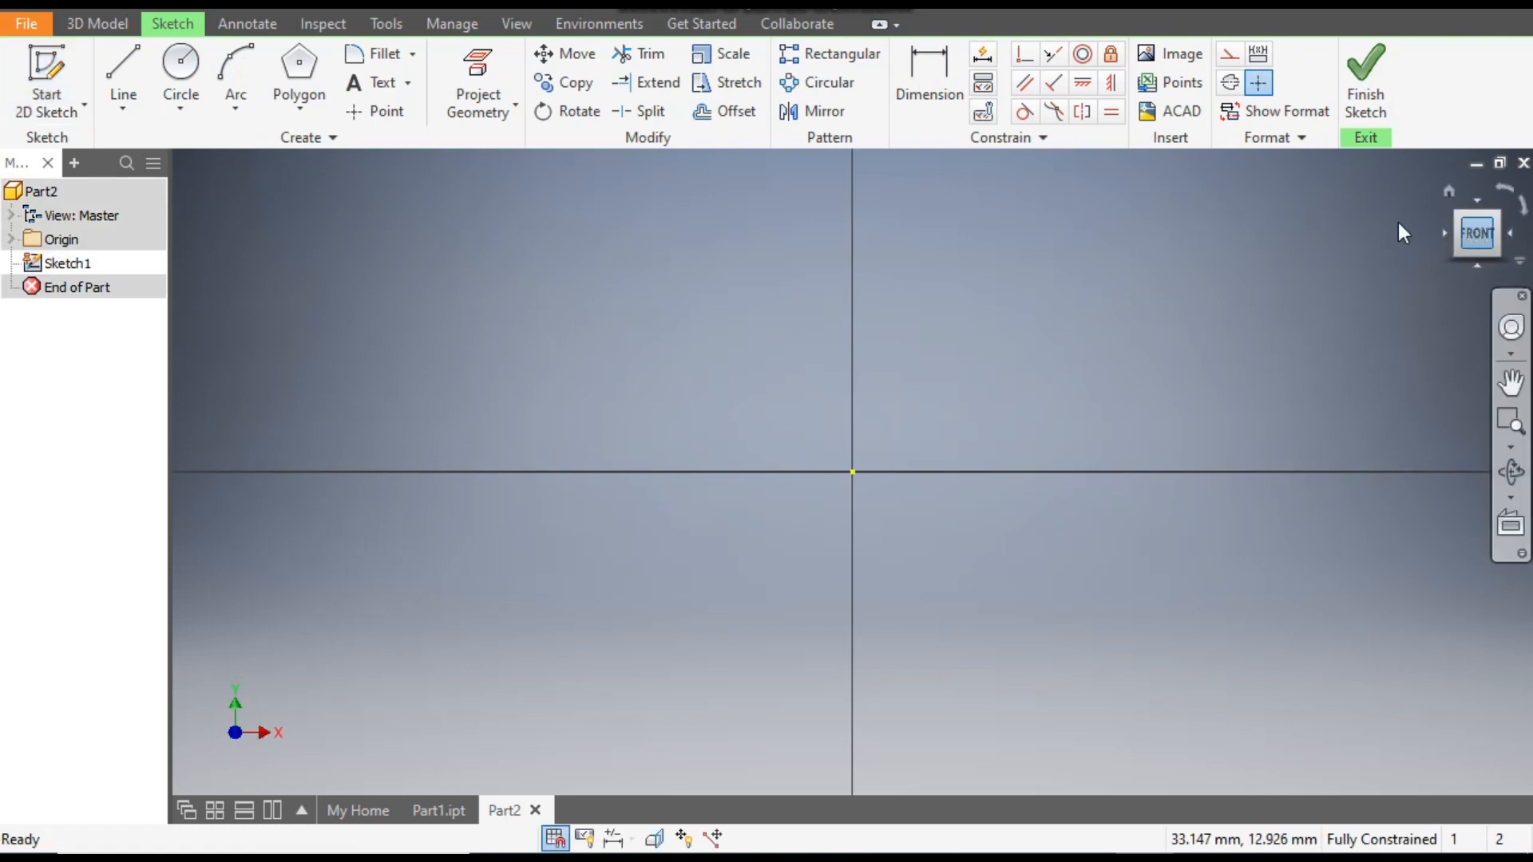
Step: Draw a vertical line about 16 mm up from the origin, followed by a horizontal line about 18 mm long in the negative X direction
{"action": "left_click", "coordinate": [128, 59]}
{"action": "middle_click_drag", "start_coordinate": [831, 348], "coordinate": [862, 472]}
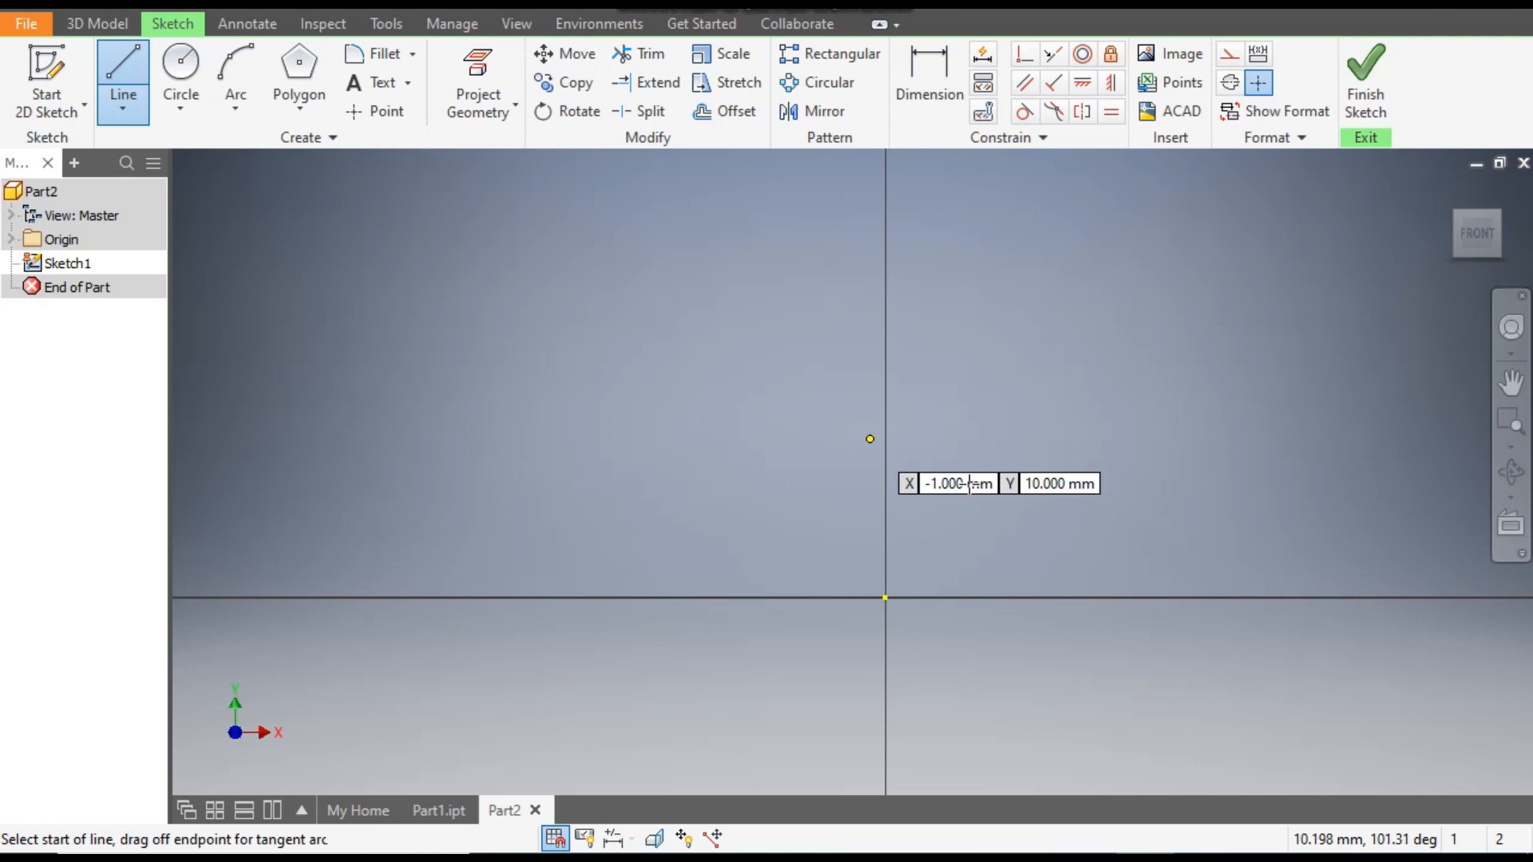
{"action": "left_click", "coordinate": [886, 597]}
{"action": "left_click", "coordinate": [884, 345]}
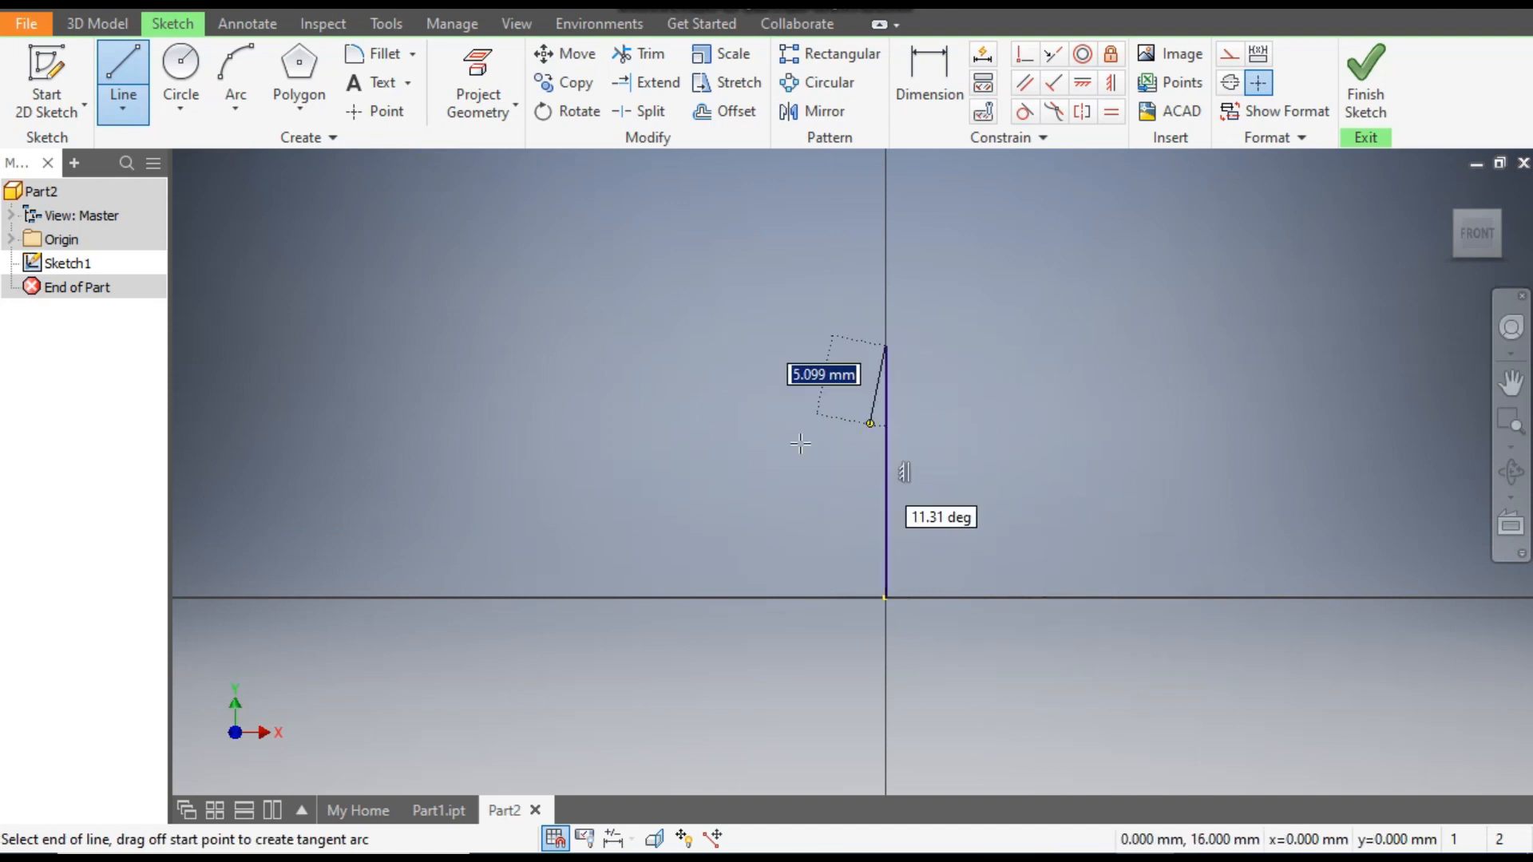
{"action": "left_click", "coordinate": [598, 344]}
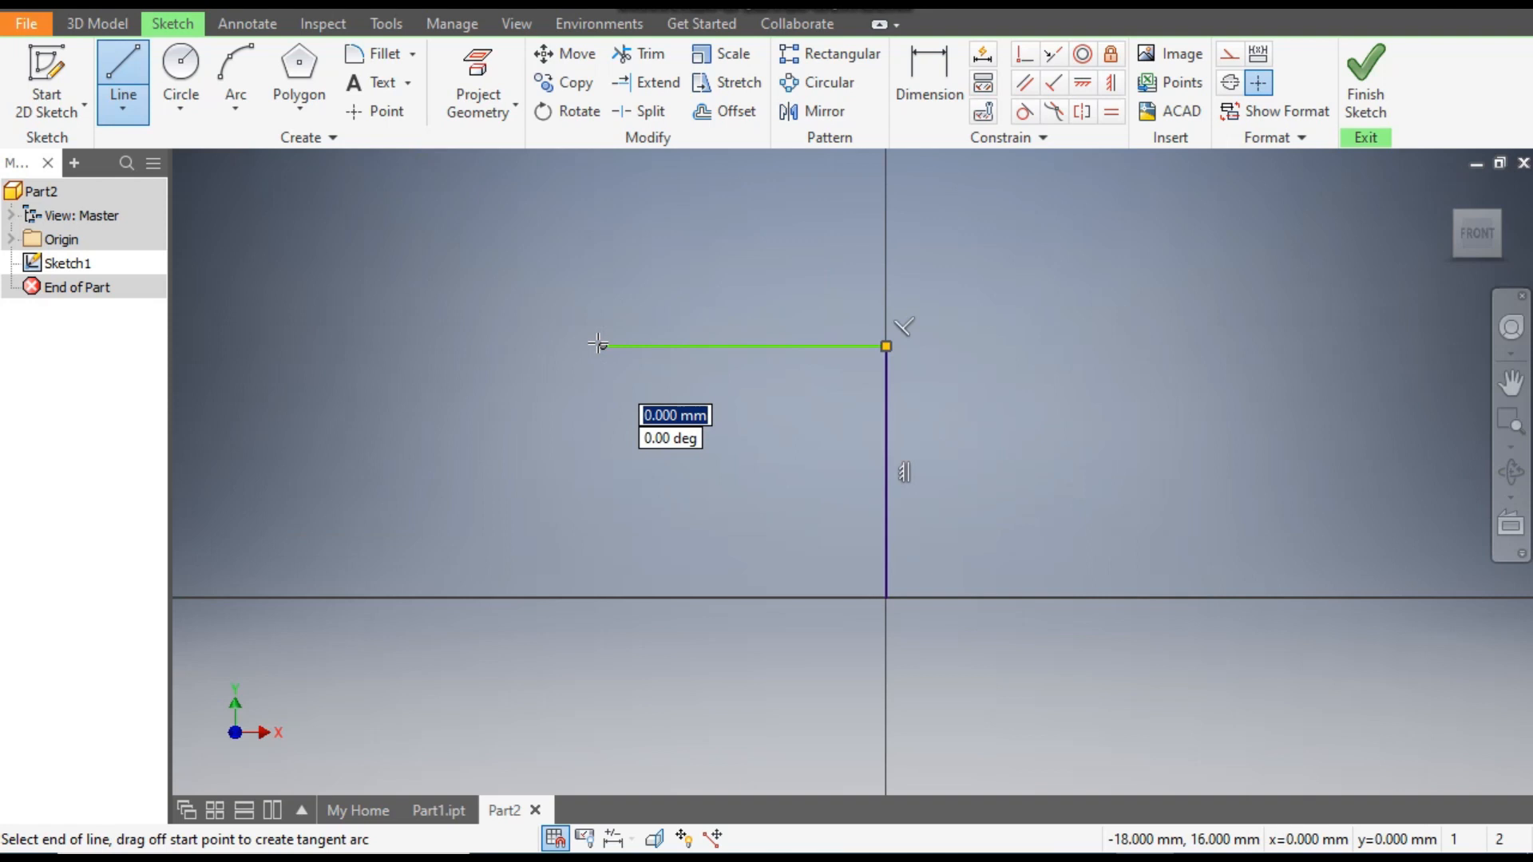
{"action": "key", "text": "Escape"}
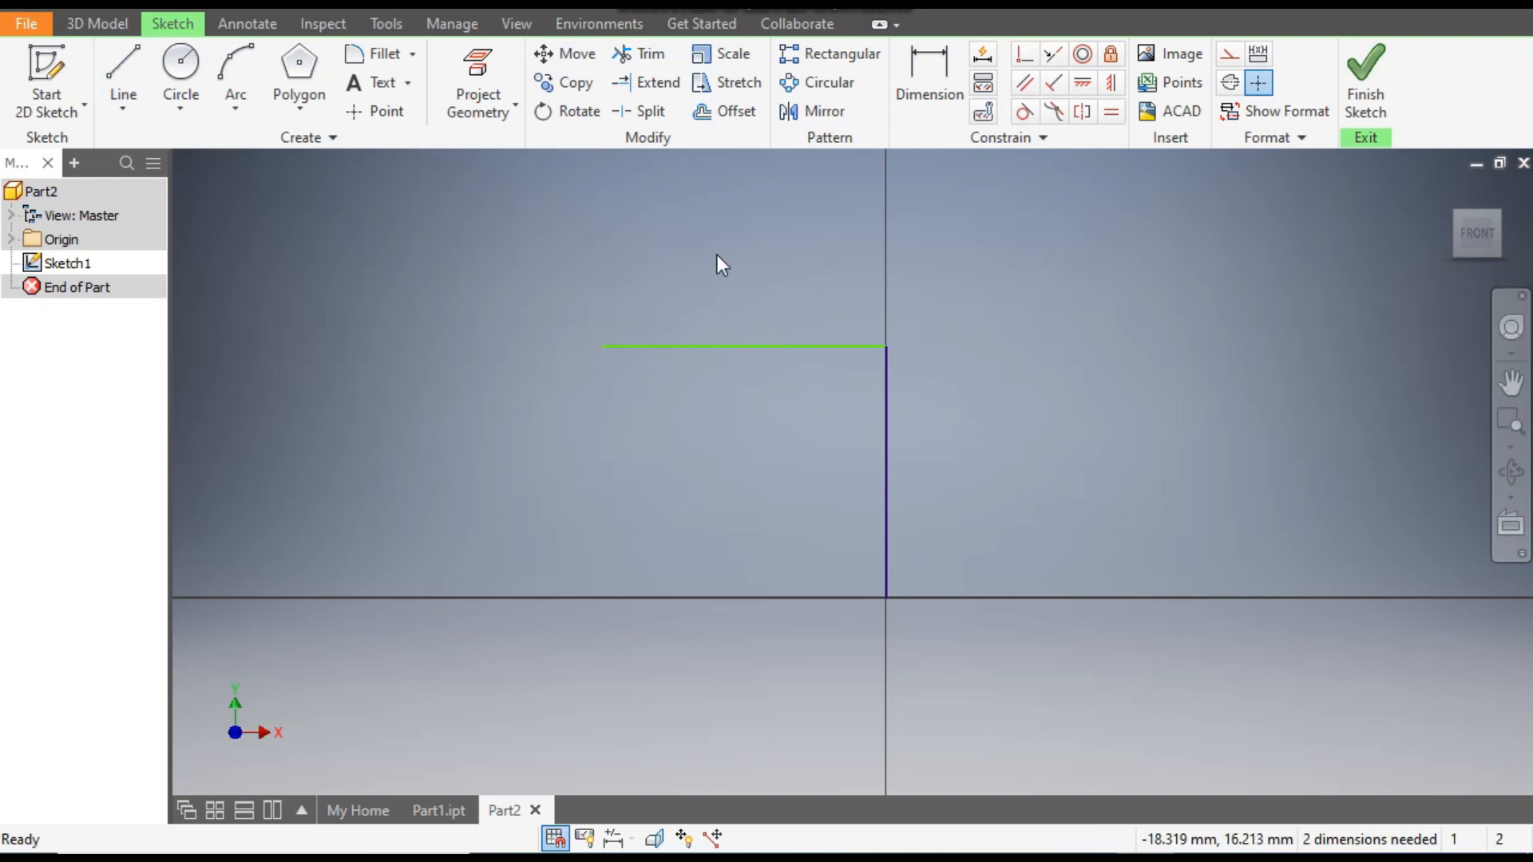
Step: Dimension the horizontal line and the vertical line to 30 mm each
{"action": "left_click", "coordinate": [927, 90]}
{"action": "left_click", "coordinate": [802, 347]}
{"action": "left_click", "coordinate": [797, 301]}
{"action": "type", "text": "30"}
{"action": "key", "text": "Return"}
{"action": "left_click", "coordinate": [888, 371]}
{"action": "left_click", "coordinate": [961, 370]}
{"action": "type", "text": "30"}
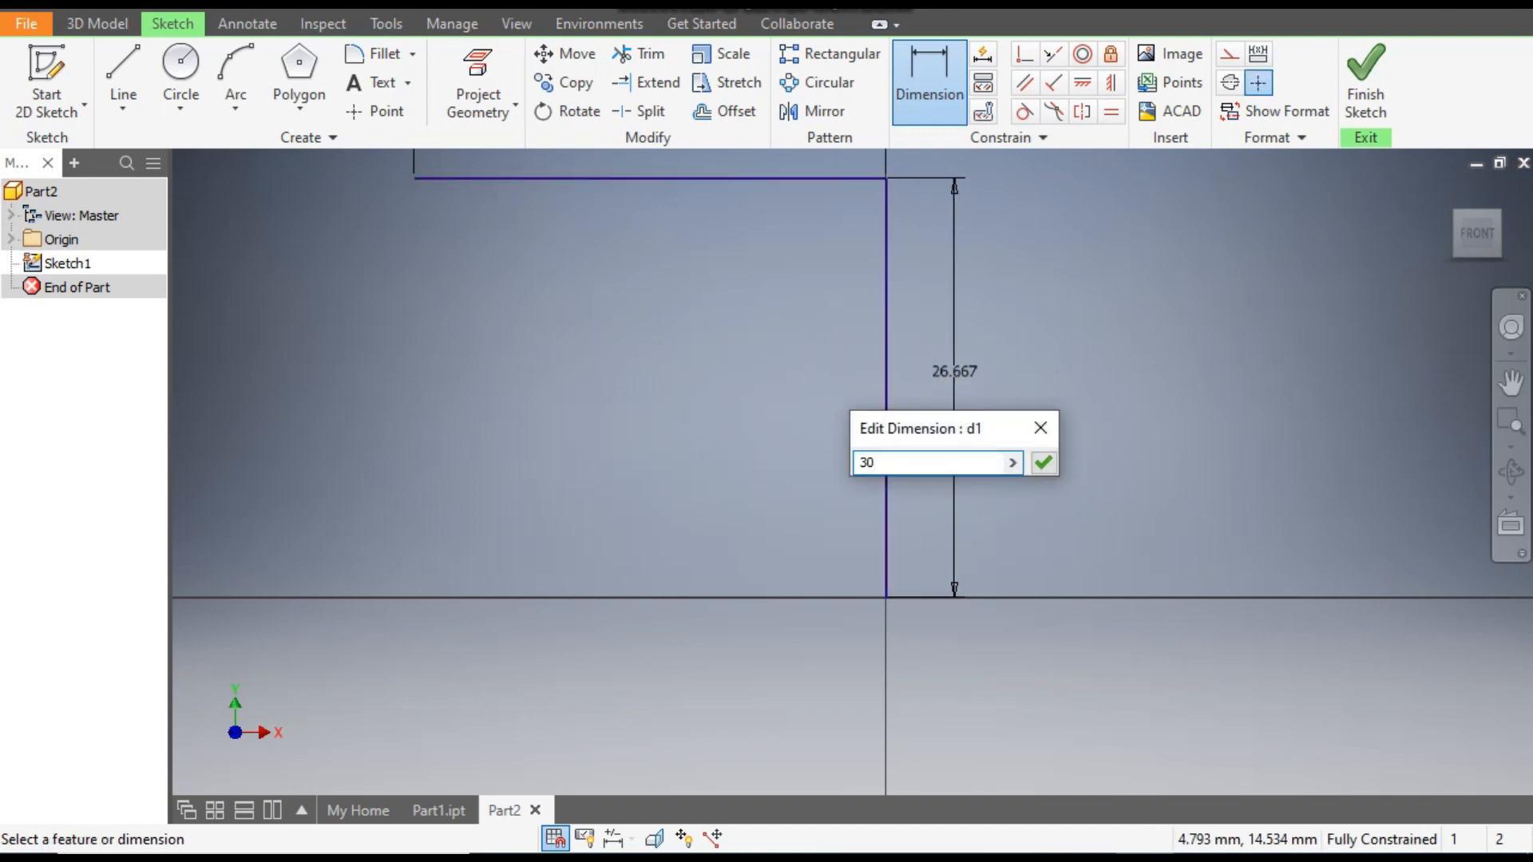
{"action": "key", "text": "Return"}
{"action": "scroll", "coordinate": [961, 371], "scroll_direction": "down", "scroll_amount": 5}
{"action": "scroll", "coordinate": [958, 372], "scroll_direction": "up", "scroll_amount": 3}
{"action": "mouse_move", "coordinate": [961, 370]}
{"action": "middle_mouse_down"}
{"action": "mouse_move", "coordinate": [931, 380]}
{"action": "mouse_move", "coordinate": [921, 415]}
{"action": "middle_mouse_up"}
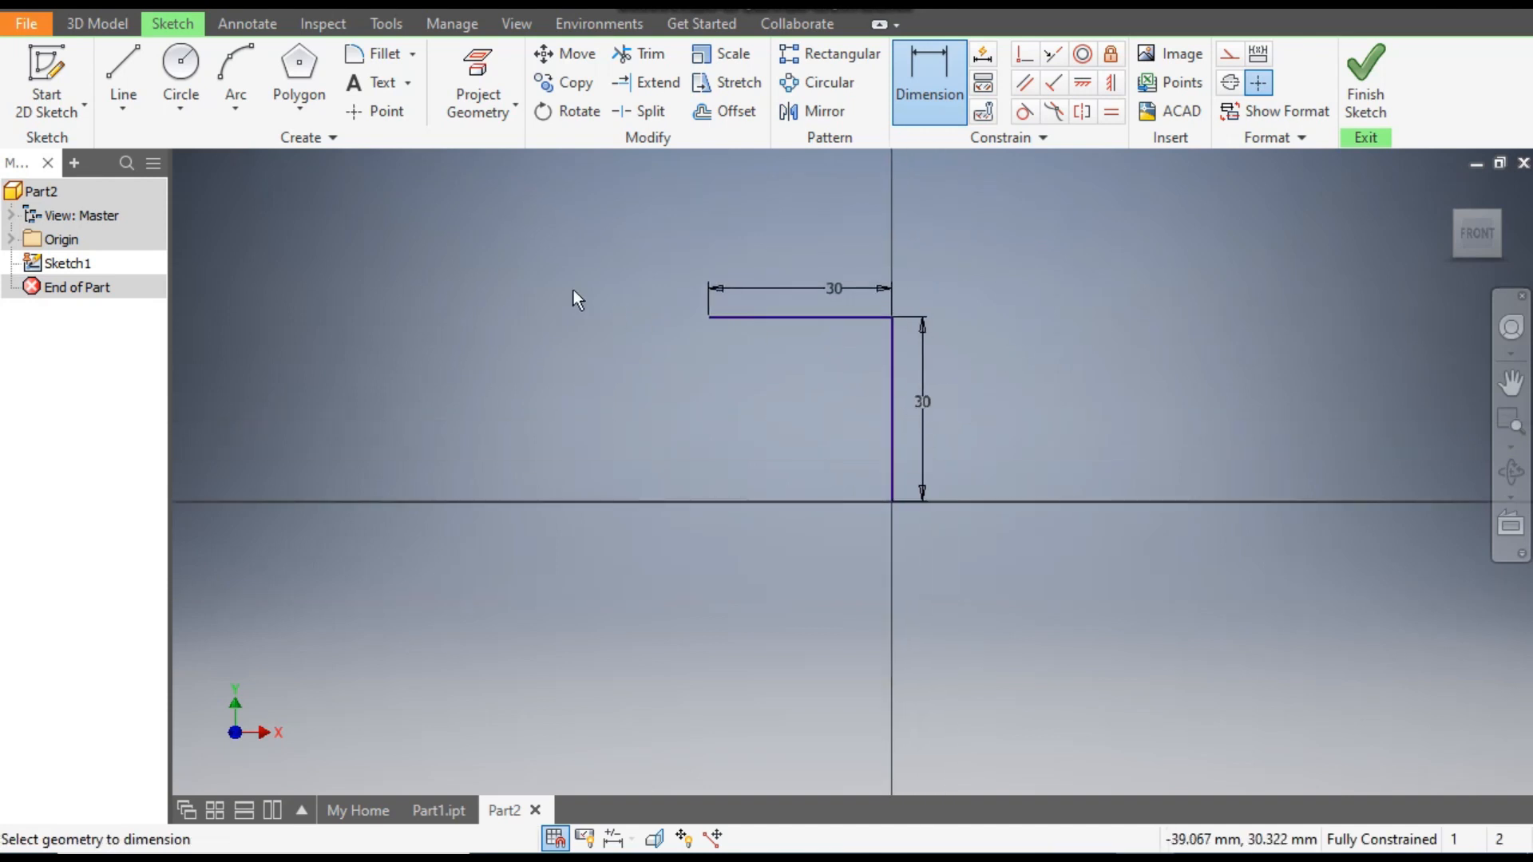
Step: Fillet the corner between the two lines with a 15 mm radius and finish the sketch
{"action": "left_click", "coordinate": [372, 57]}
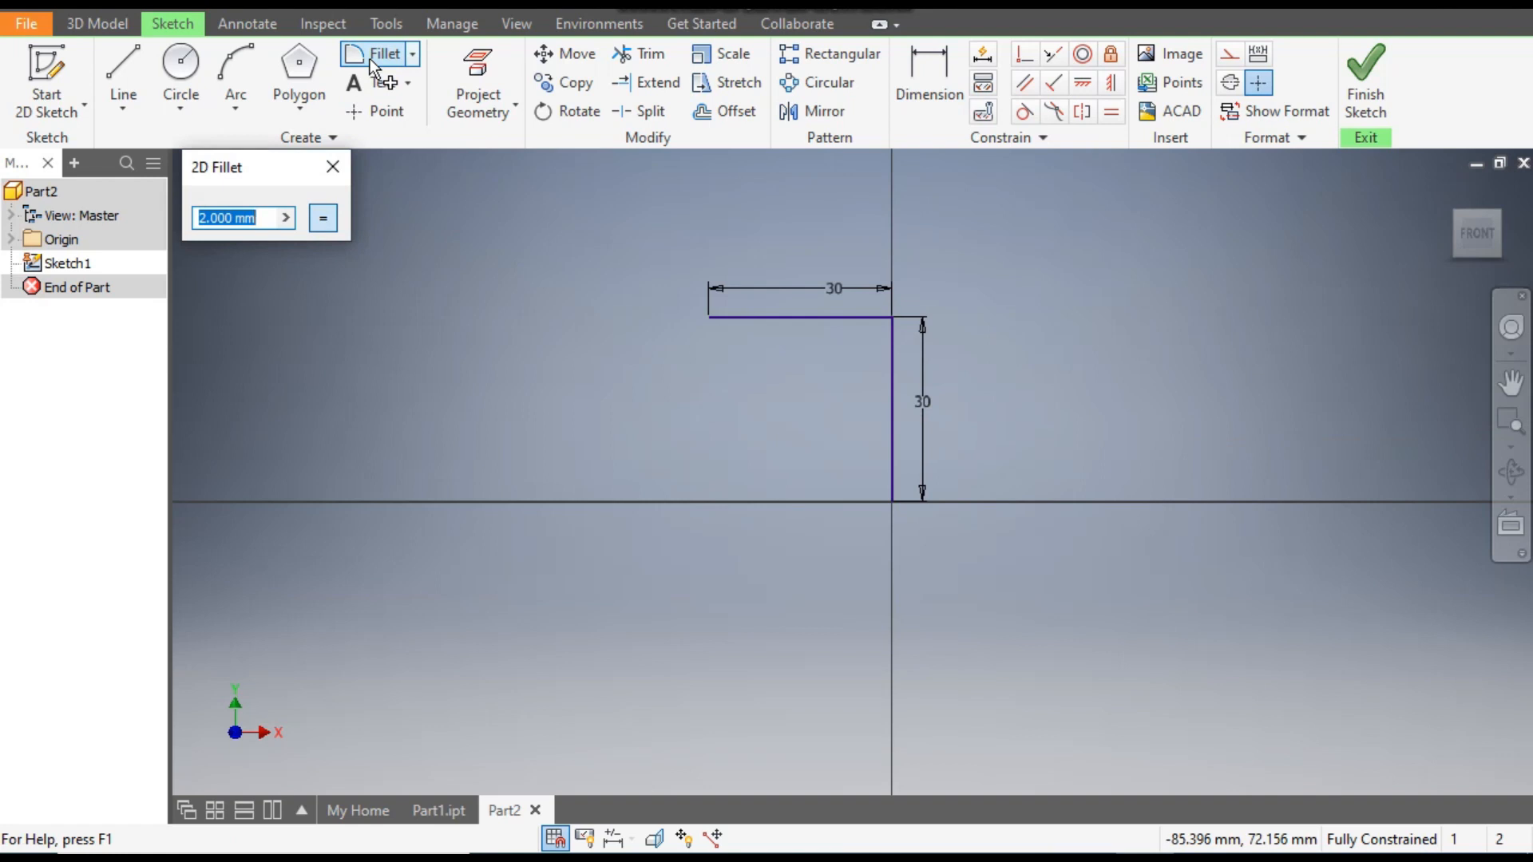
{"action": "type", "text": "15"}
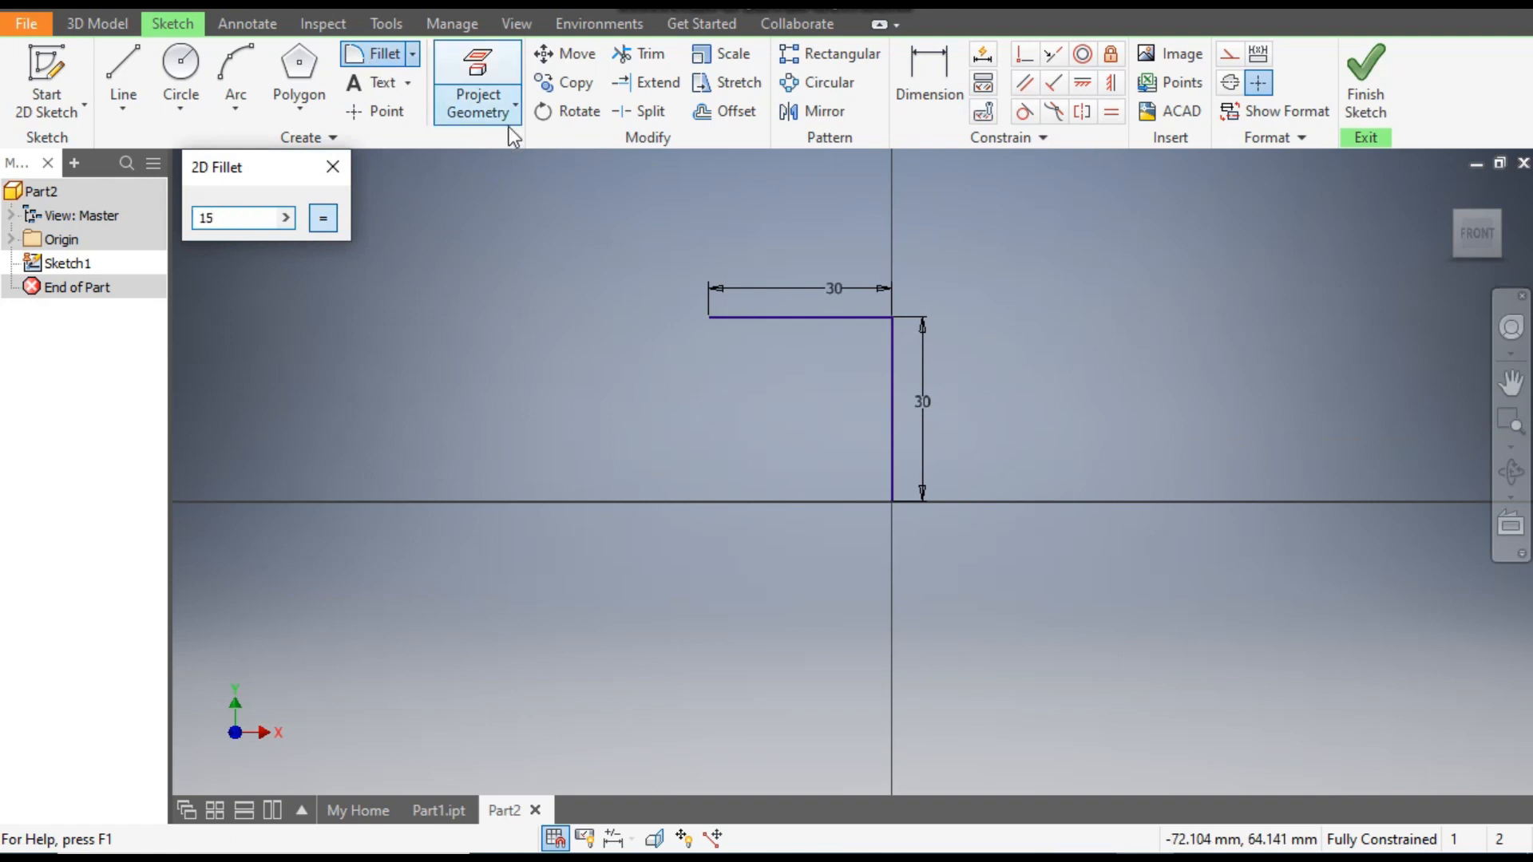
{"action": "left_click", "coordinate": [835, 317]}
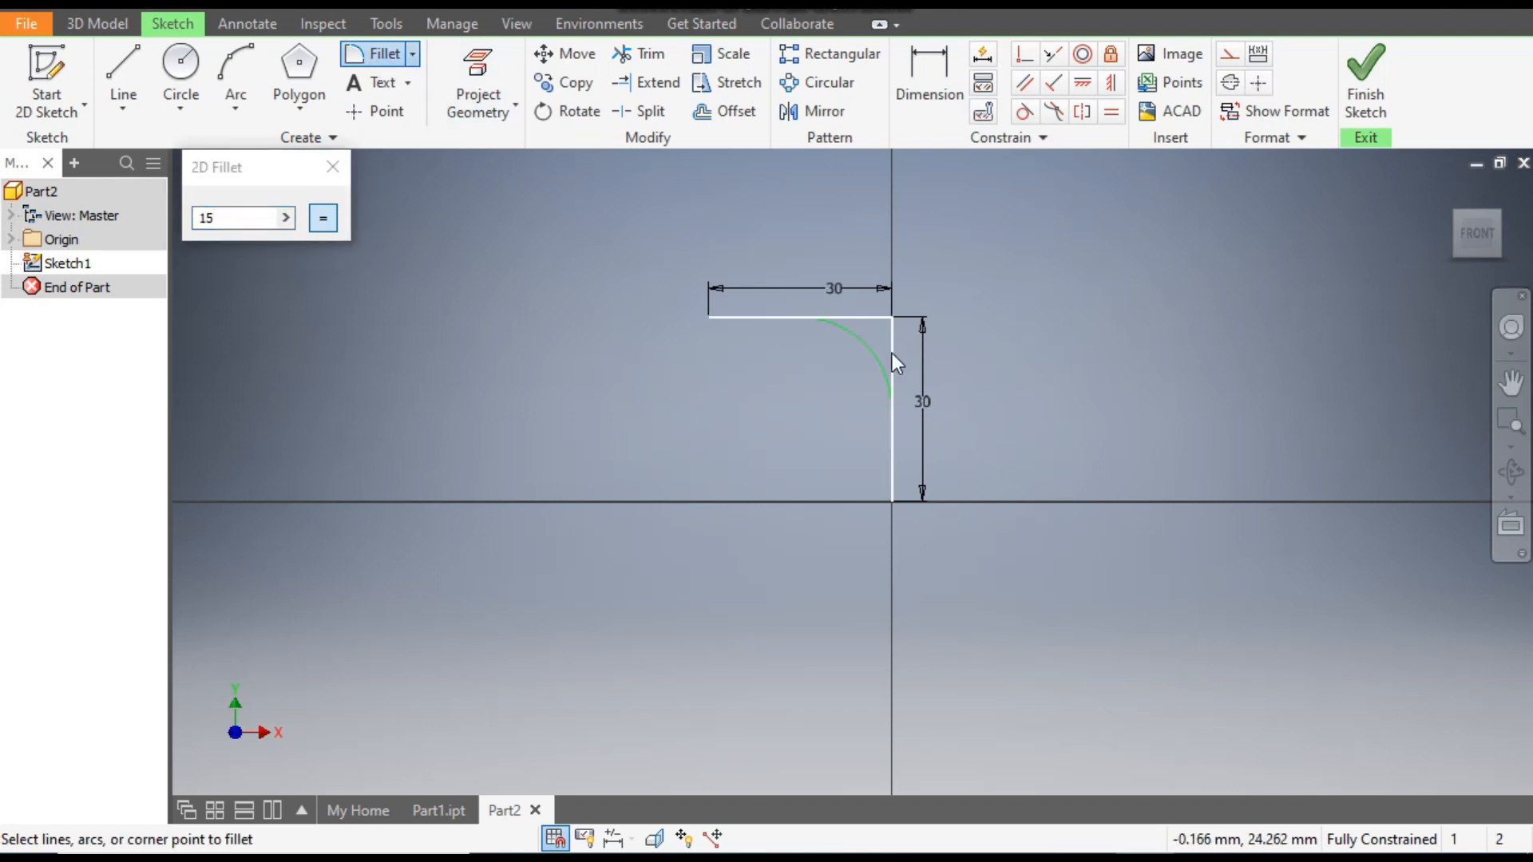
{"action": "left_click", "coordinate": [892, 354]}
{"action": "left_click", "coordinate": [333, 166]}
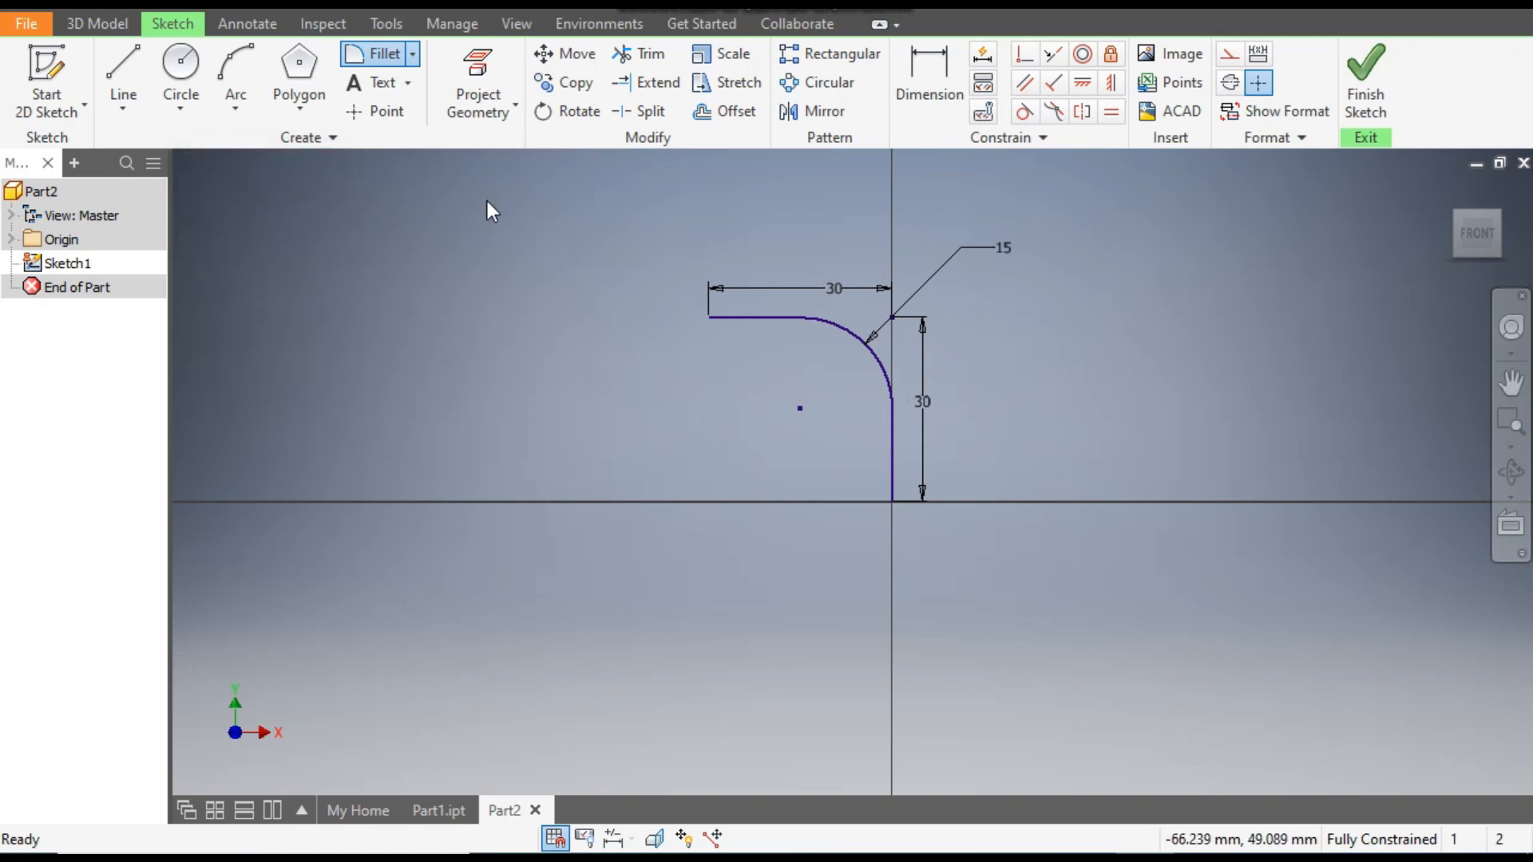
{"action": "left_click", "coordinate": [1365, 84]}
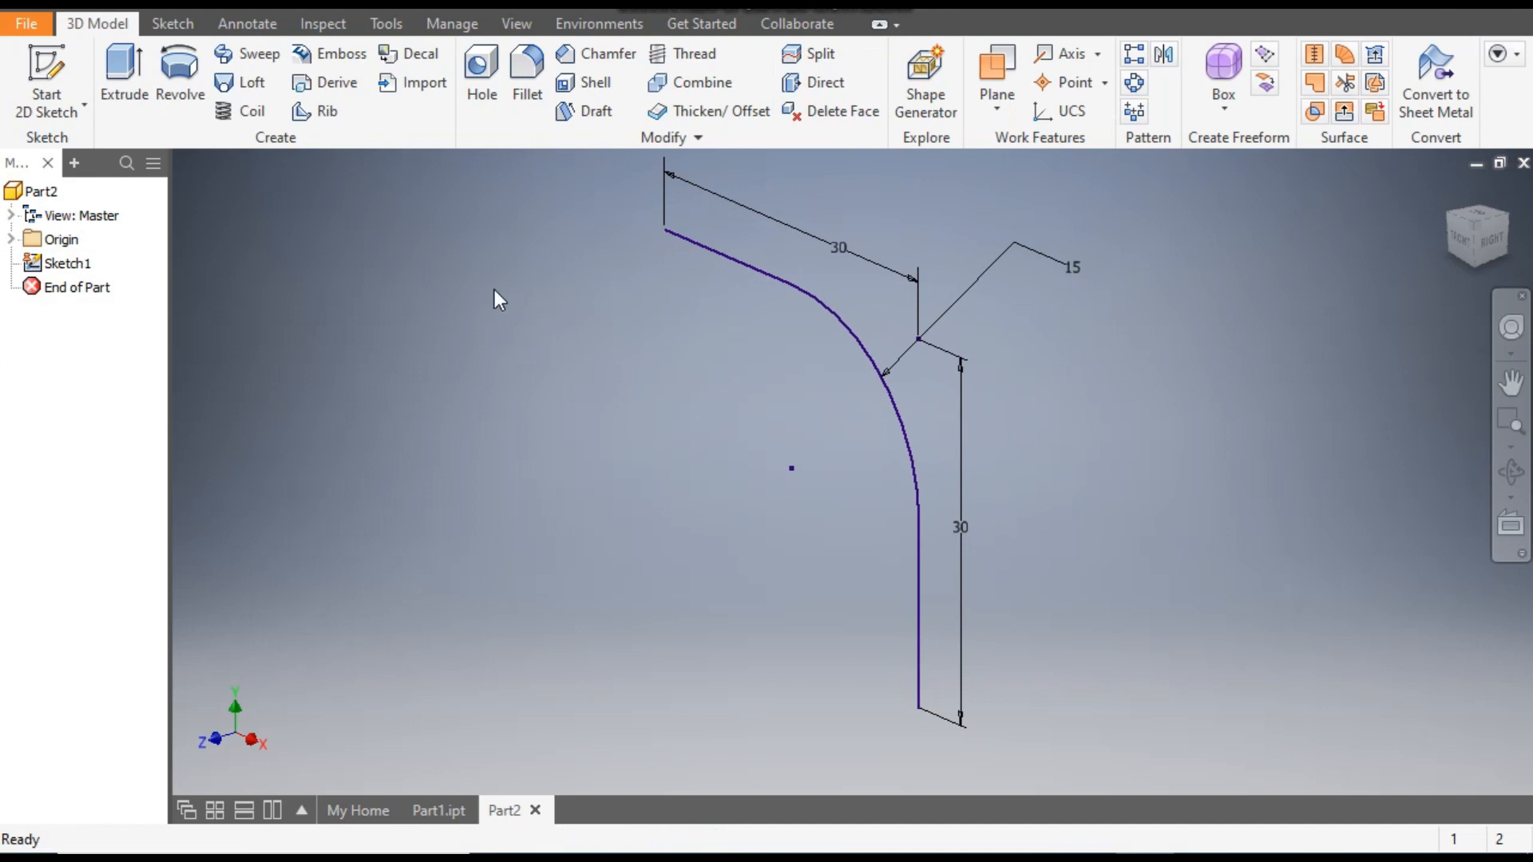
Step: Create a work plane through the free endpoint of the path's horizontal line, perpendicular to that line
{"action": "left_click", "coordinate": [997, 76]}
{"action": "left_click", "coordinate": [664, 230]}
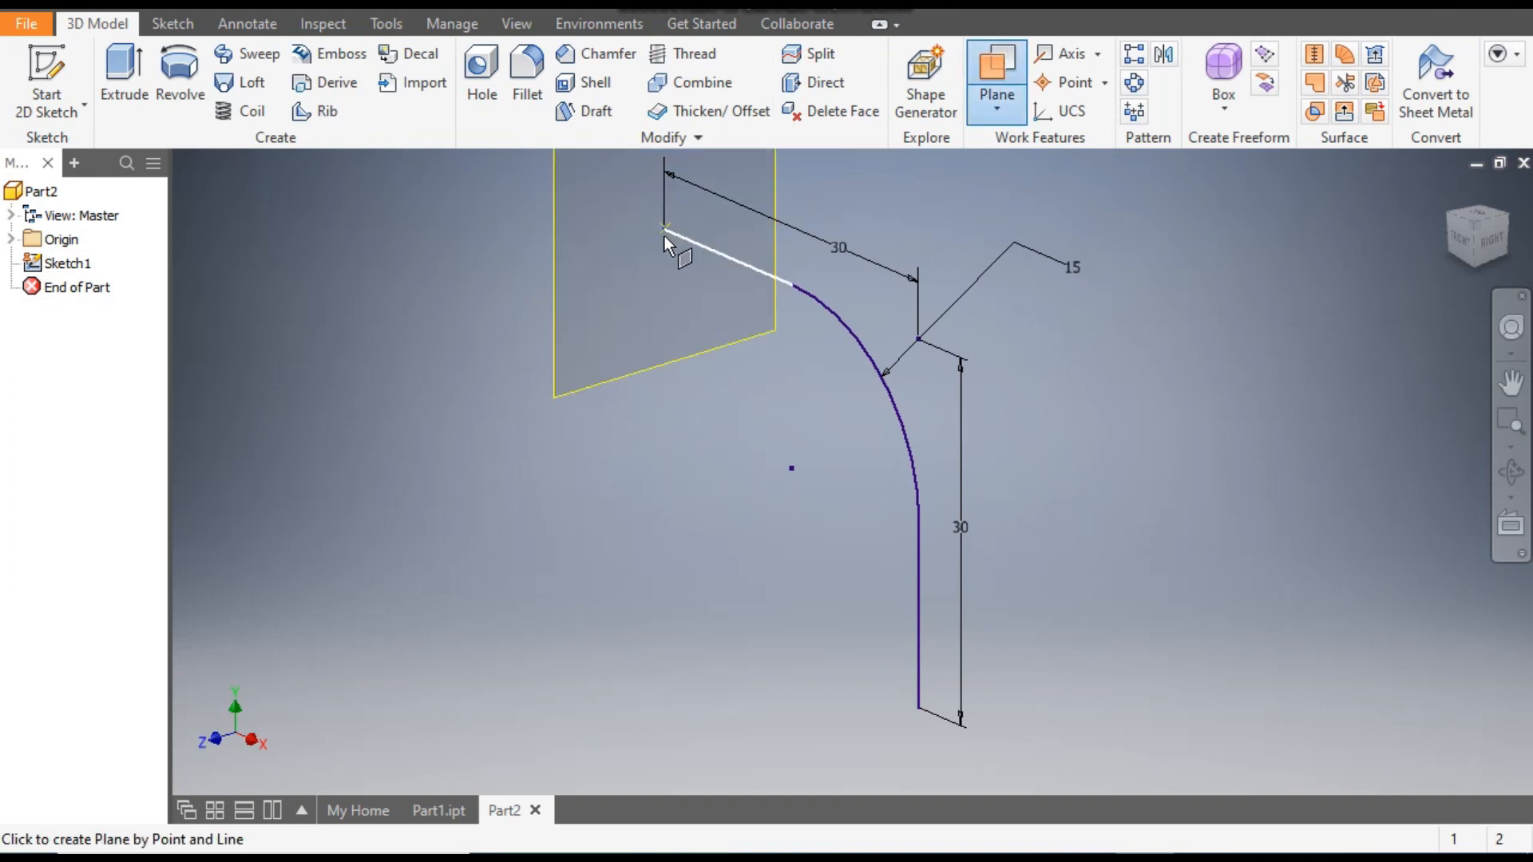
{"action": "left_click", "coordinate": [696, 244]}
{"action": "scroll", "coordinate": [931, 289], "scroll_direction": "down", "scroll_amount": 3}
{"action": "middle_click_drag", "start_coordinate": [931, 289], "coordinate": [880, 359]}
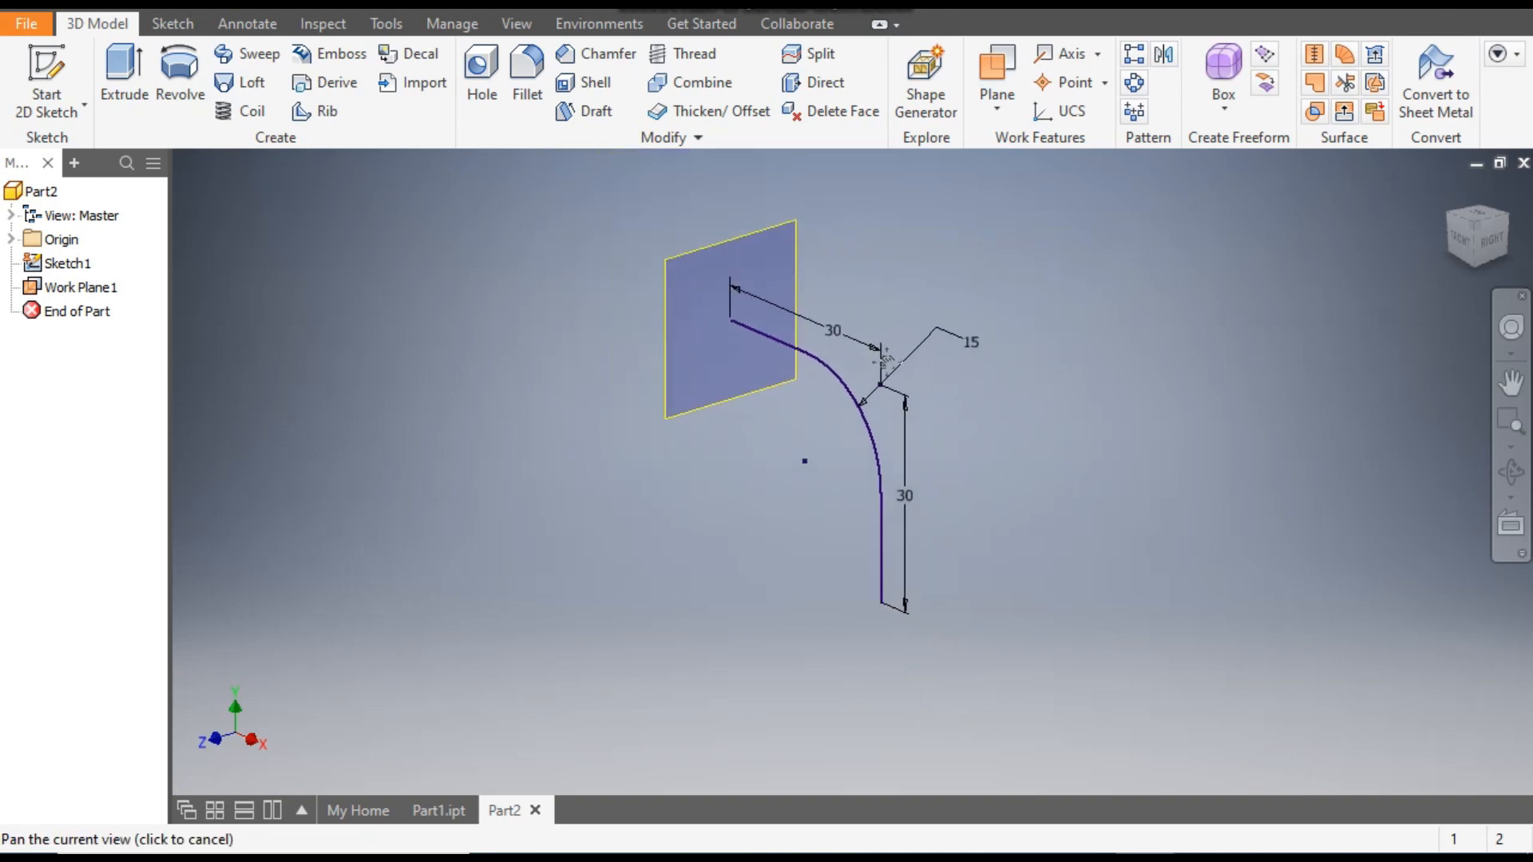
Step: Start a sketch on the new work plane in an isometric view and project the path's endpoint into it
{"action": "left_click", "coordinate": [773, 232]}
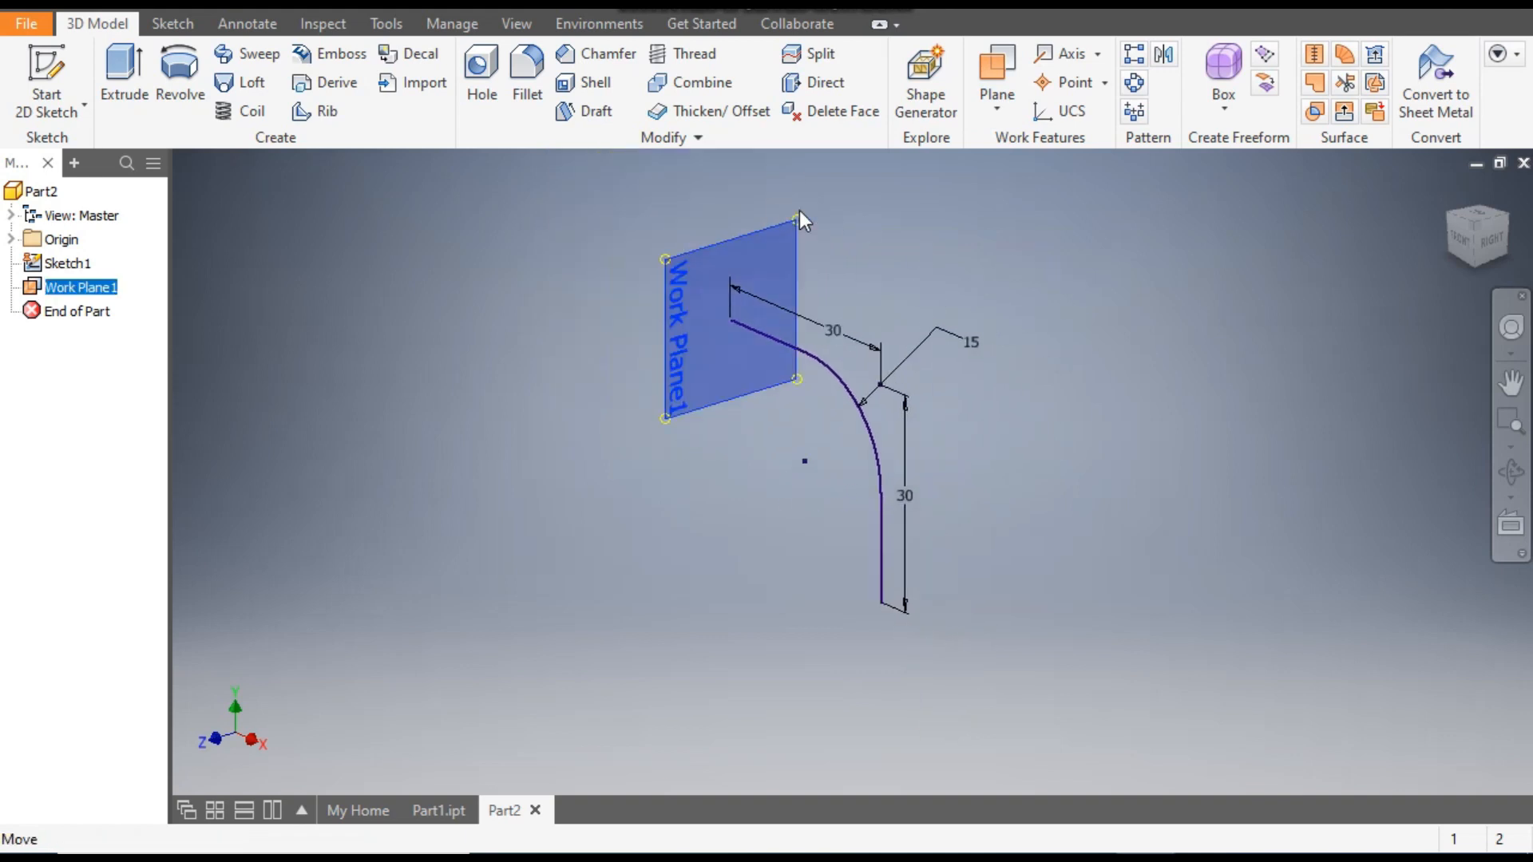
{"action": "left_click", "coordinate": [799, 210]}
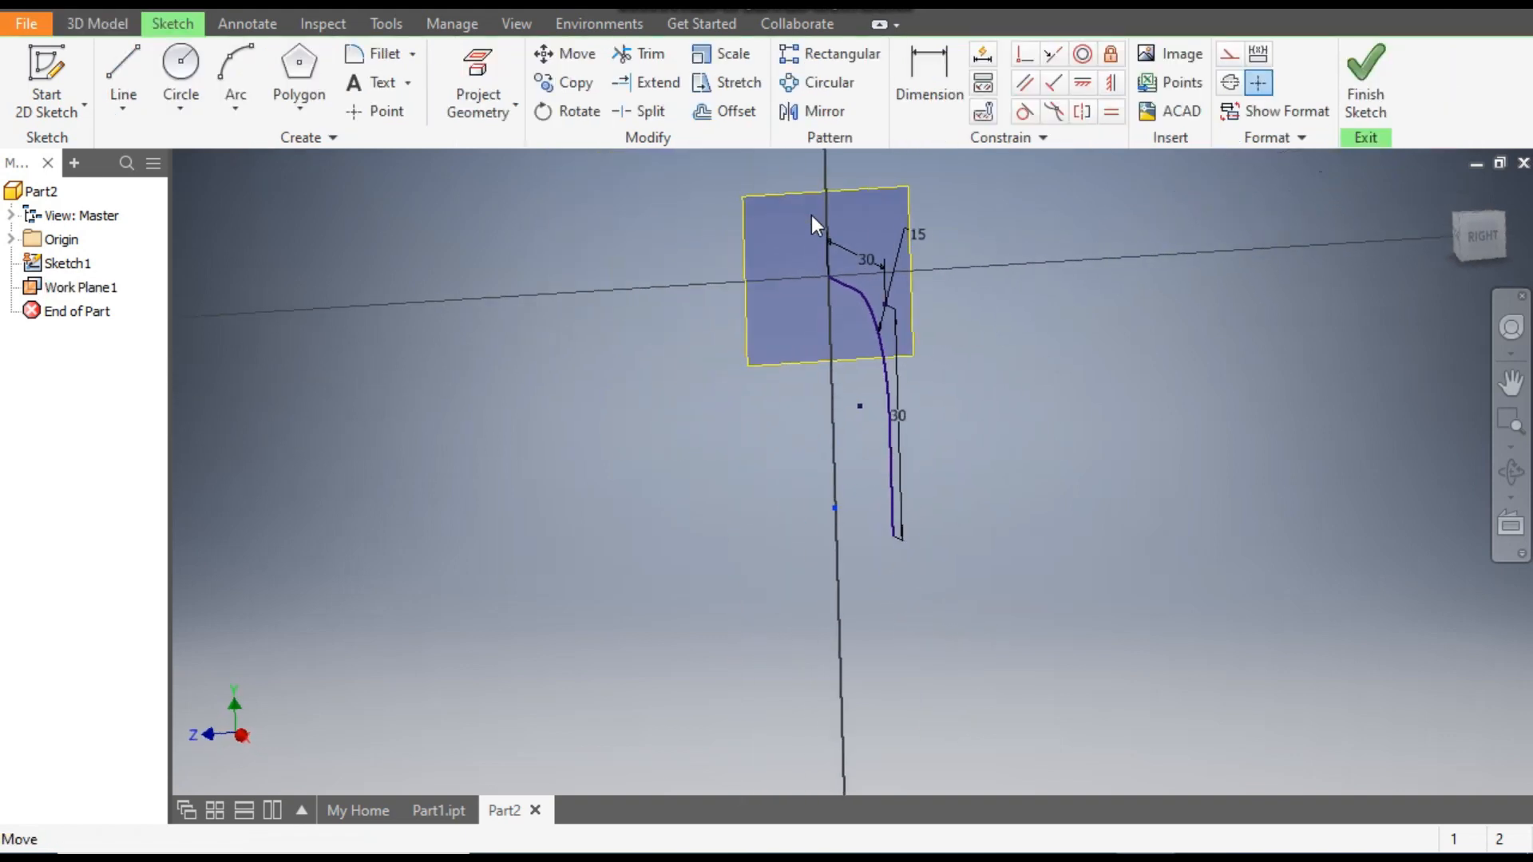
{"action": "left_click", "coordinate": [1455, 212]}
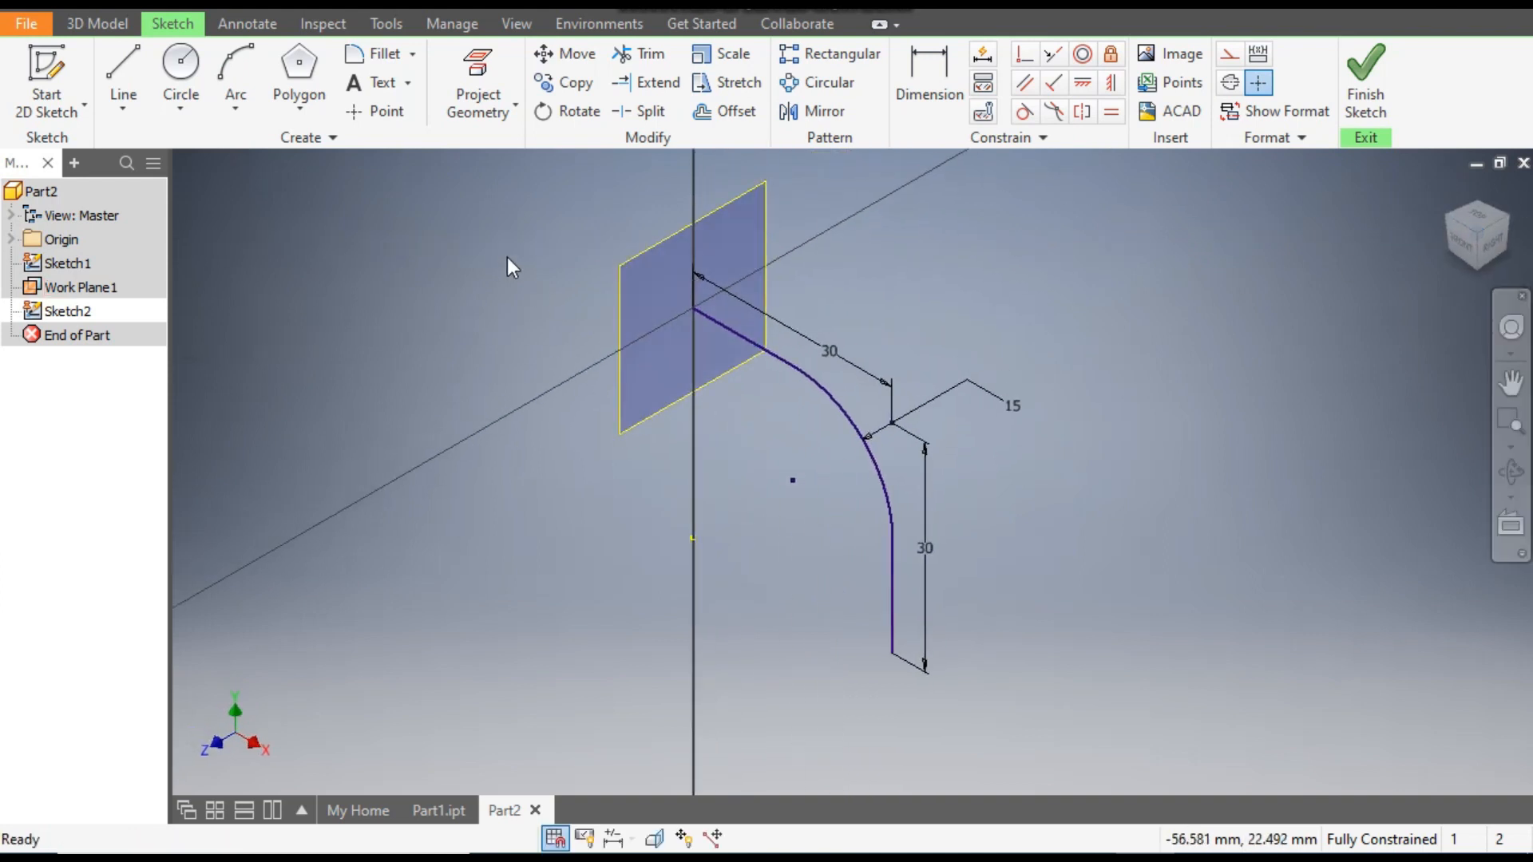
{"action": "left_click", "coordinate": [477, 79]}
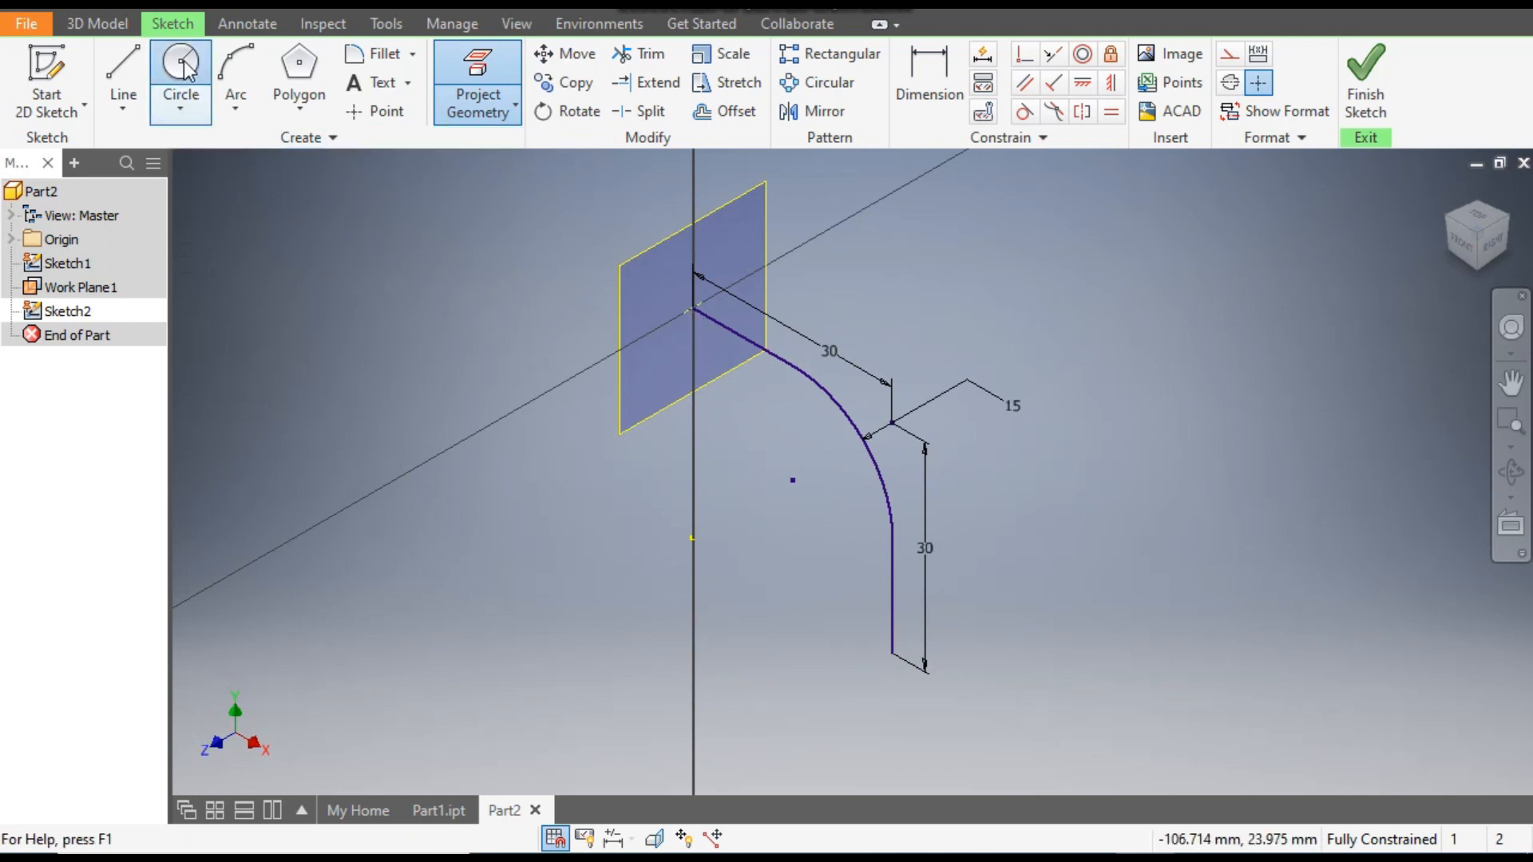
Step: Draw a 28 mm diameter circle centred on the projected endpoint of the path
{"action": "left_click", "coordinate": [206, 116]}
{"action": "left_click", "coordinate": [693, 310]}
{"action": "type", "text": "28"}
{"action": "key", "text": "Return"}
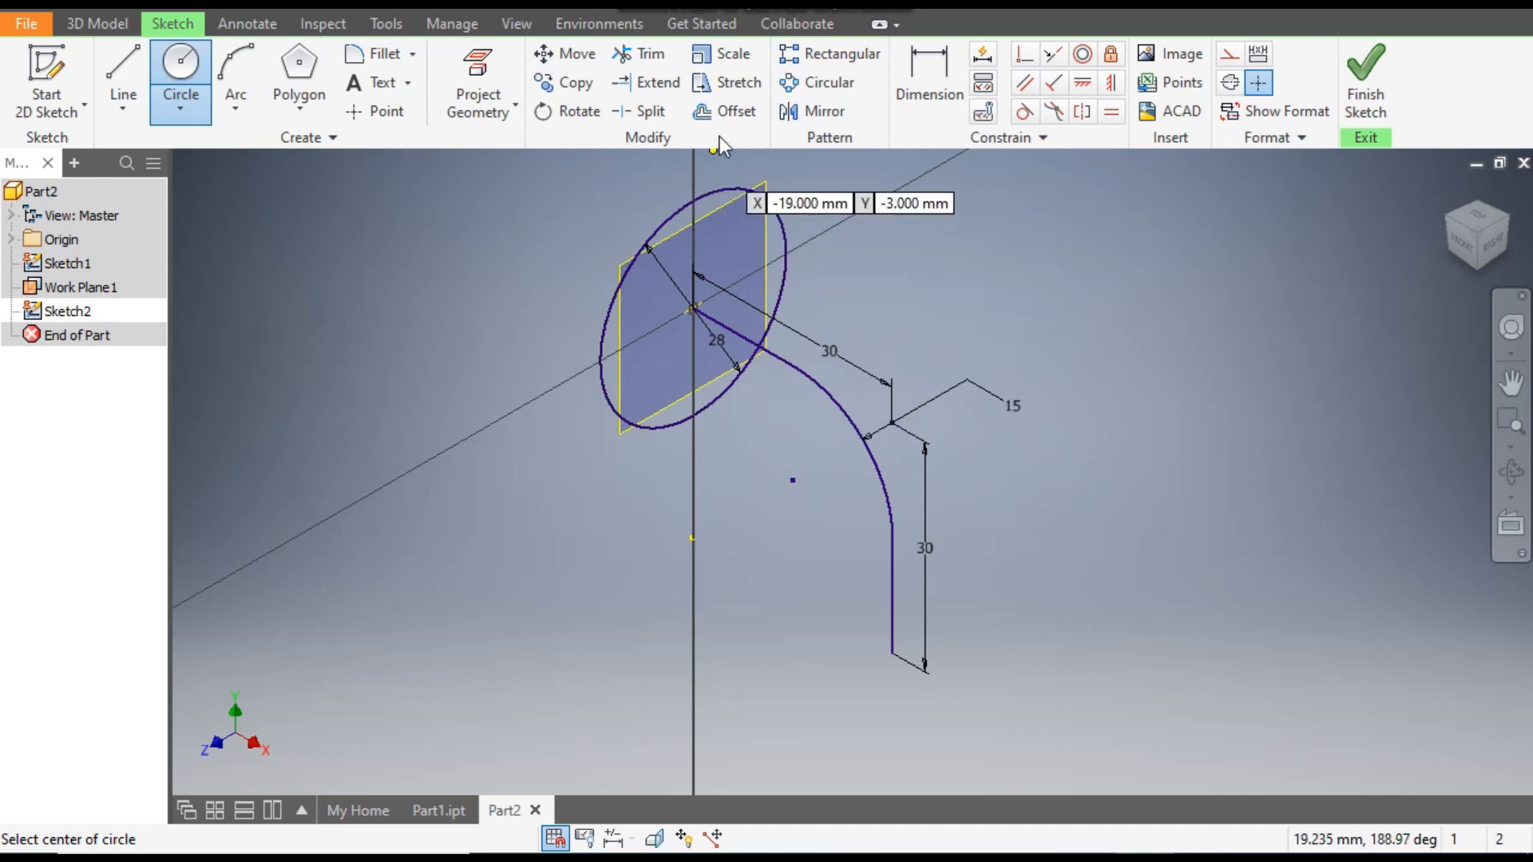
Step: Offset the 28 mm circle inward by about 3.2 mm
{"action": "left_click", "coordinate": [725, 112]}
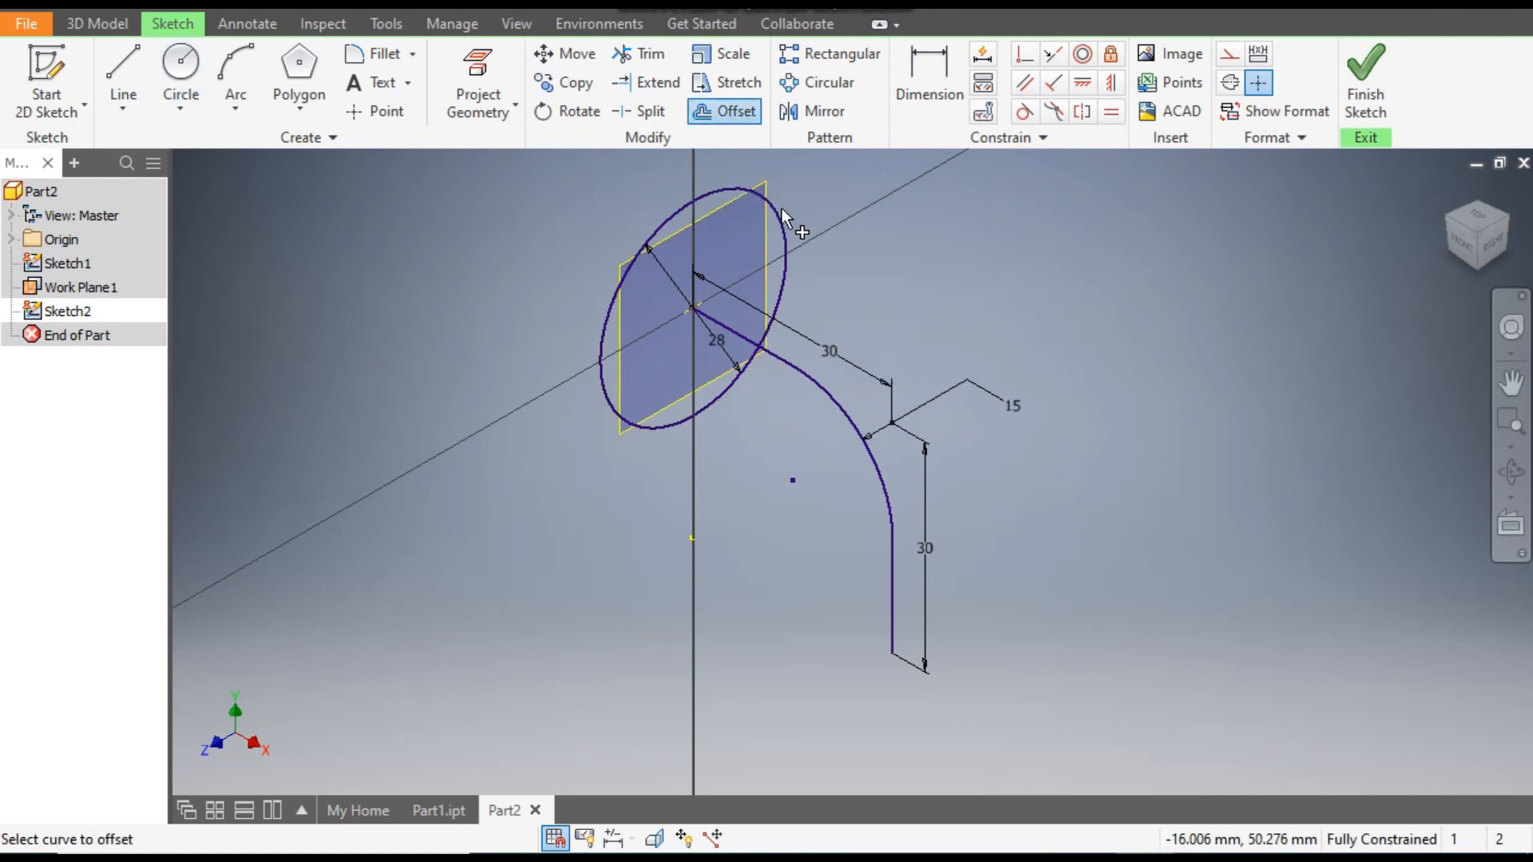
{"action": "left_click", "coordinate": [724, 258]}
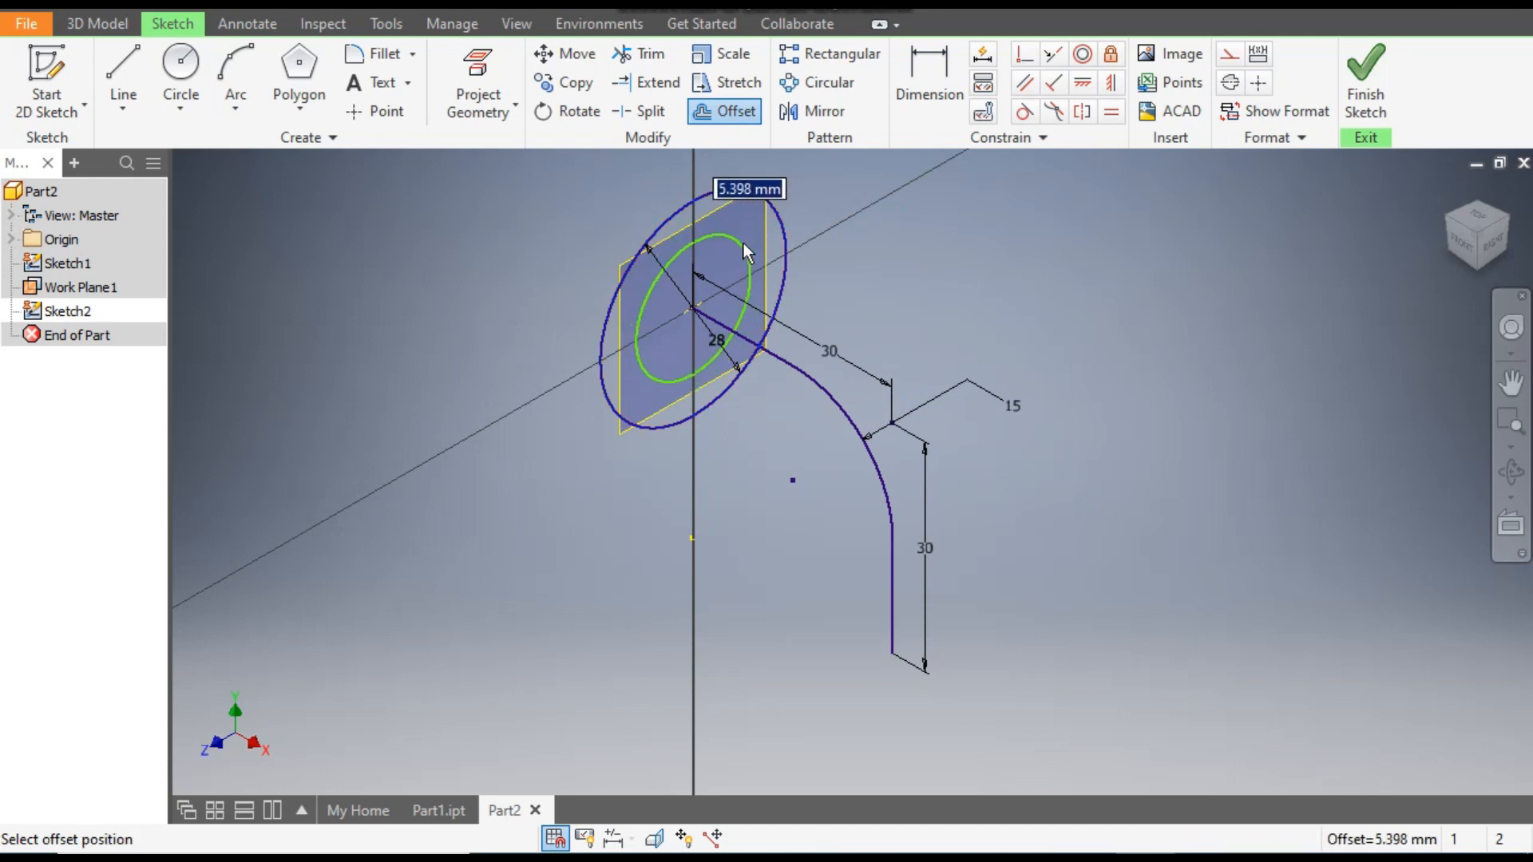
{"action": "left_click", "coordinate": [744, 244]}
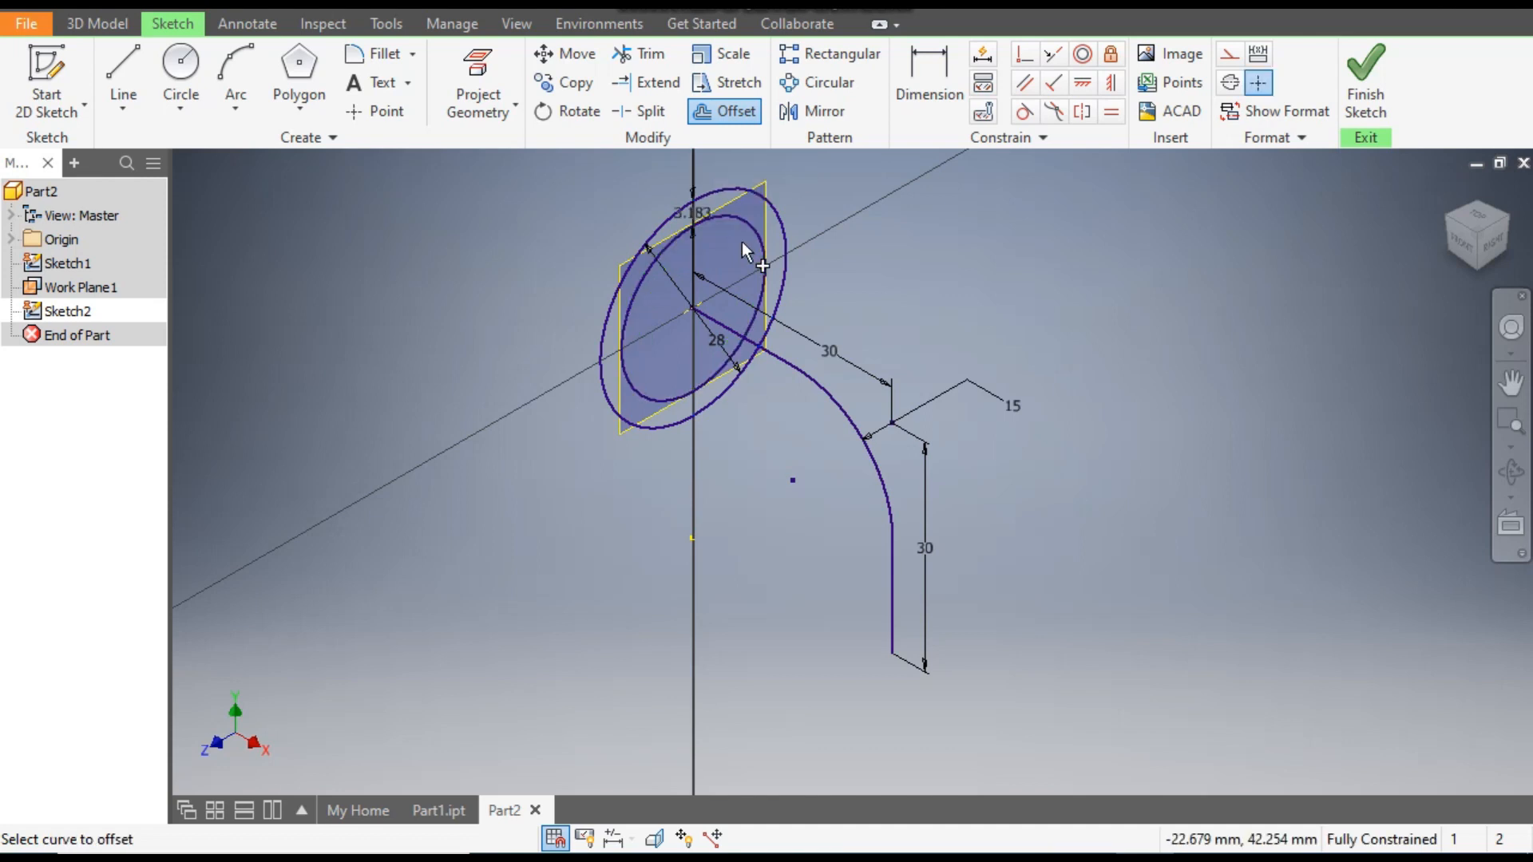
{"action": "key", "text": "Escape"}
Step: Set the offset distance between the two concentric circles to 3 mm
{"action": "scroll", "coordinate": [741, 243], "scroll_direction": "down", "scroll_amount": 3}
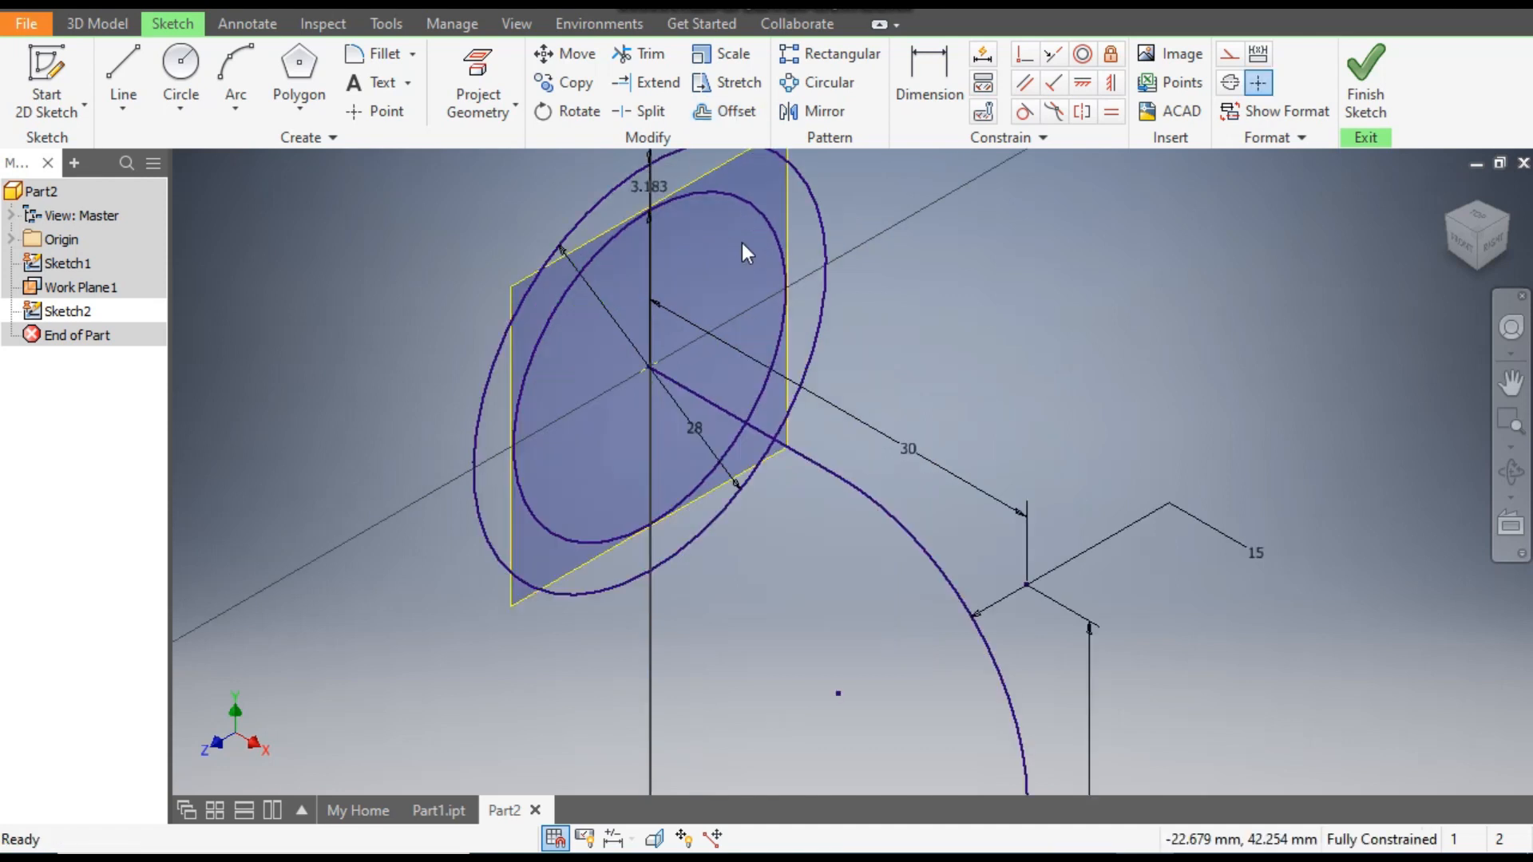
{"action": "double_click", "coordinate": [657, 195]}
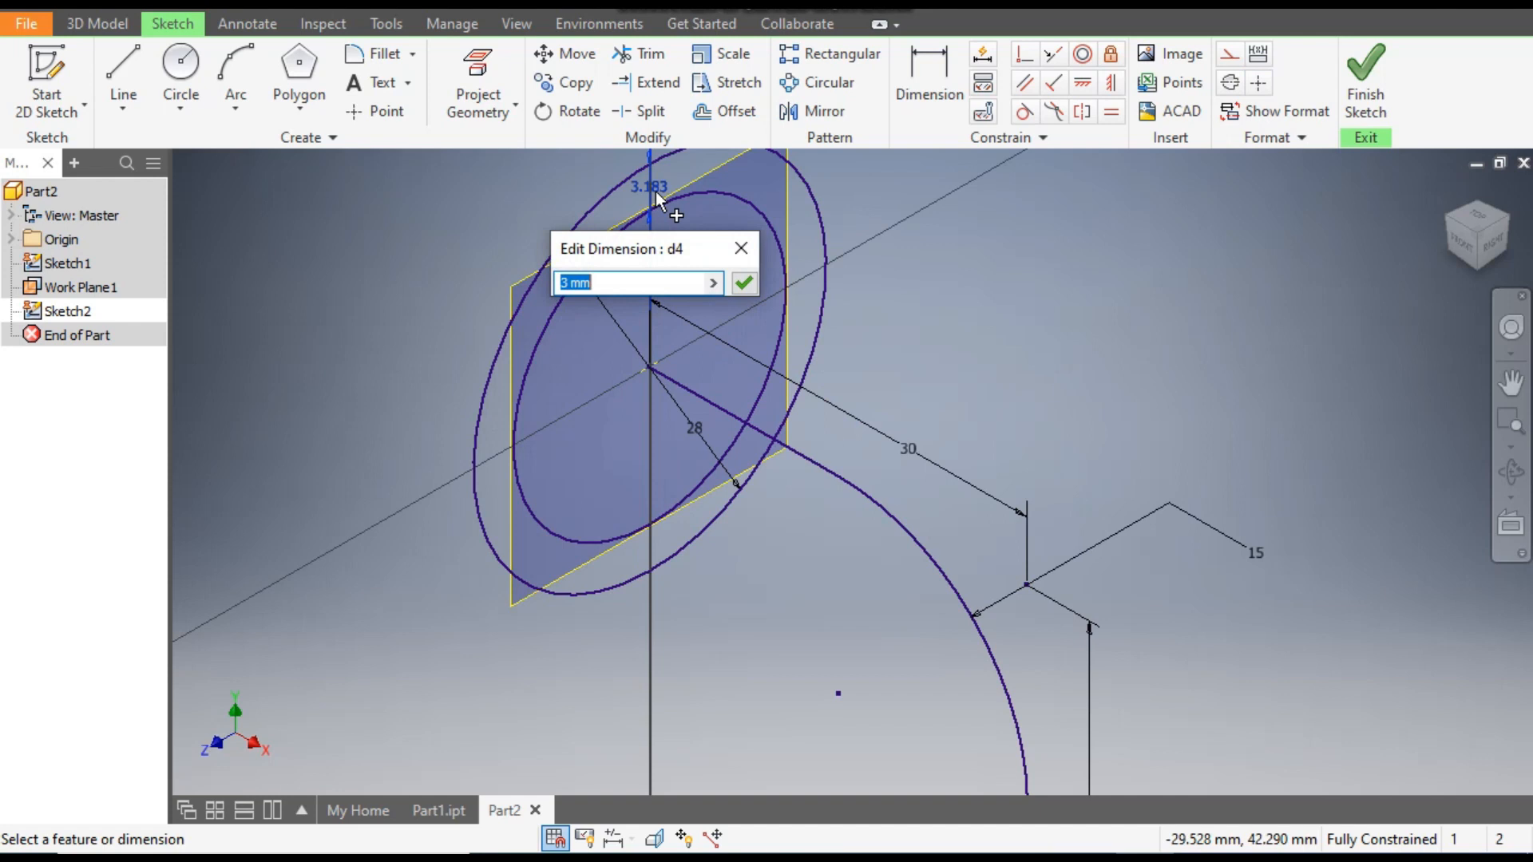
{"action": "type", "text": "3"}
{"action": "key", "text": "Return"}
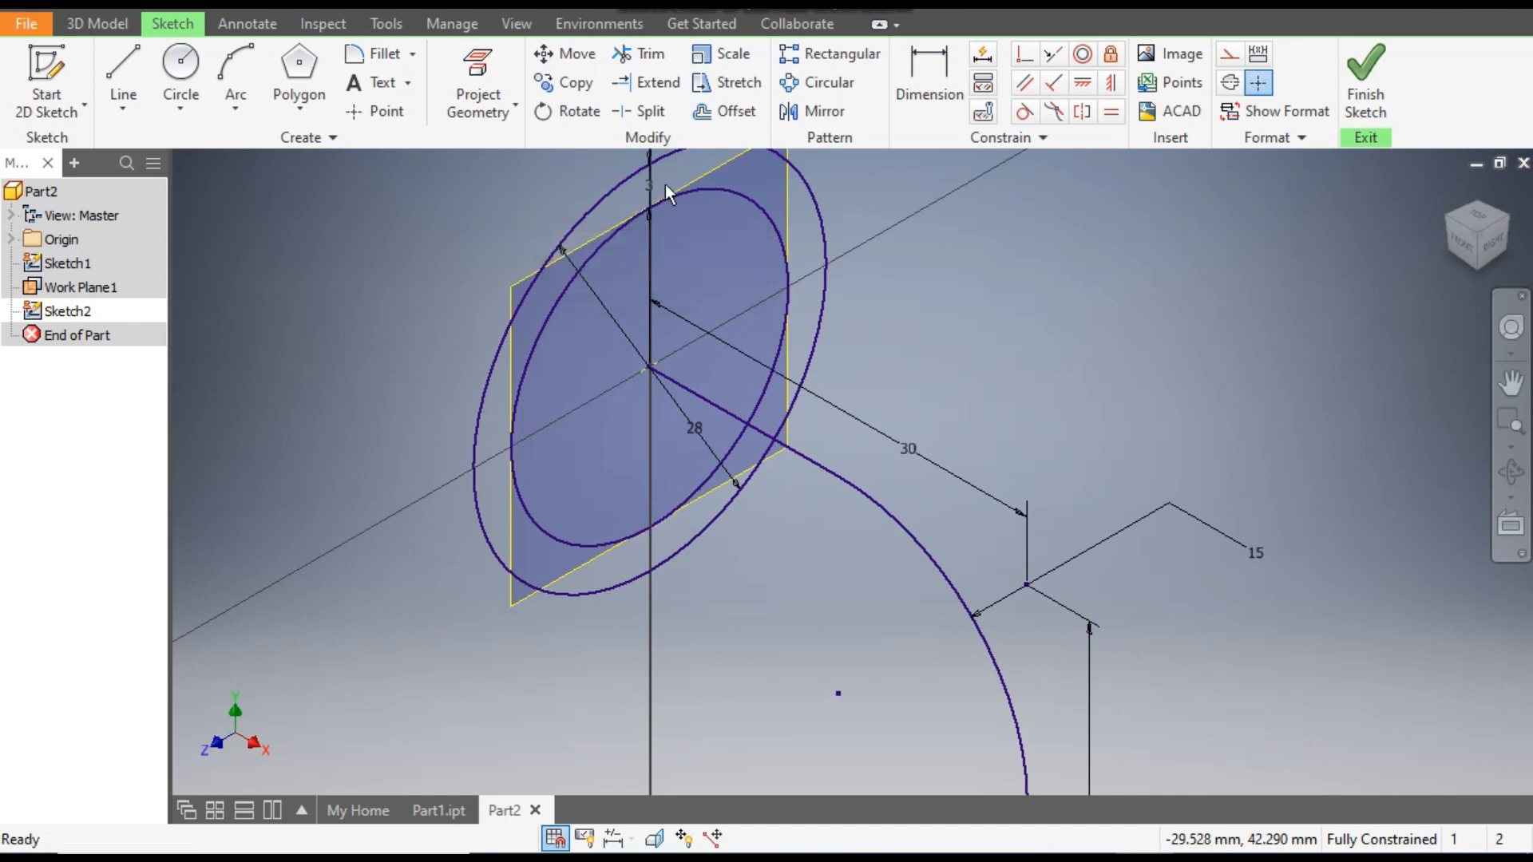
{"action": "mouse_move", "coordinate": [774, 319]}
{"action": "middle_mouse_down"}
{"action": "mouse_move", "coordinate": [791, 344]}
{"action": "mouse_move", "coordinate": [762, 307]}
{"action": "middle_mouse_up"}
{"action": "scroll", "coordinate": [791, 344], "scroll_direction": "up", "scroll_amount": 3}
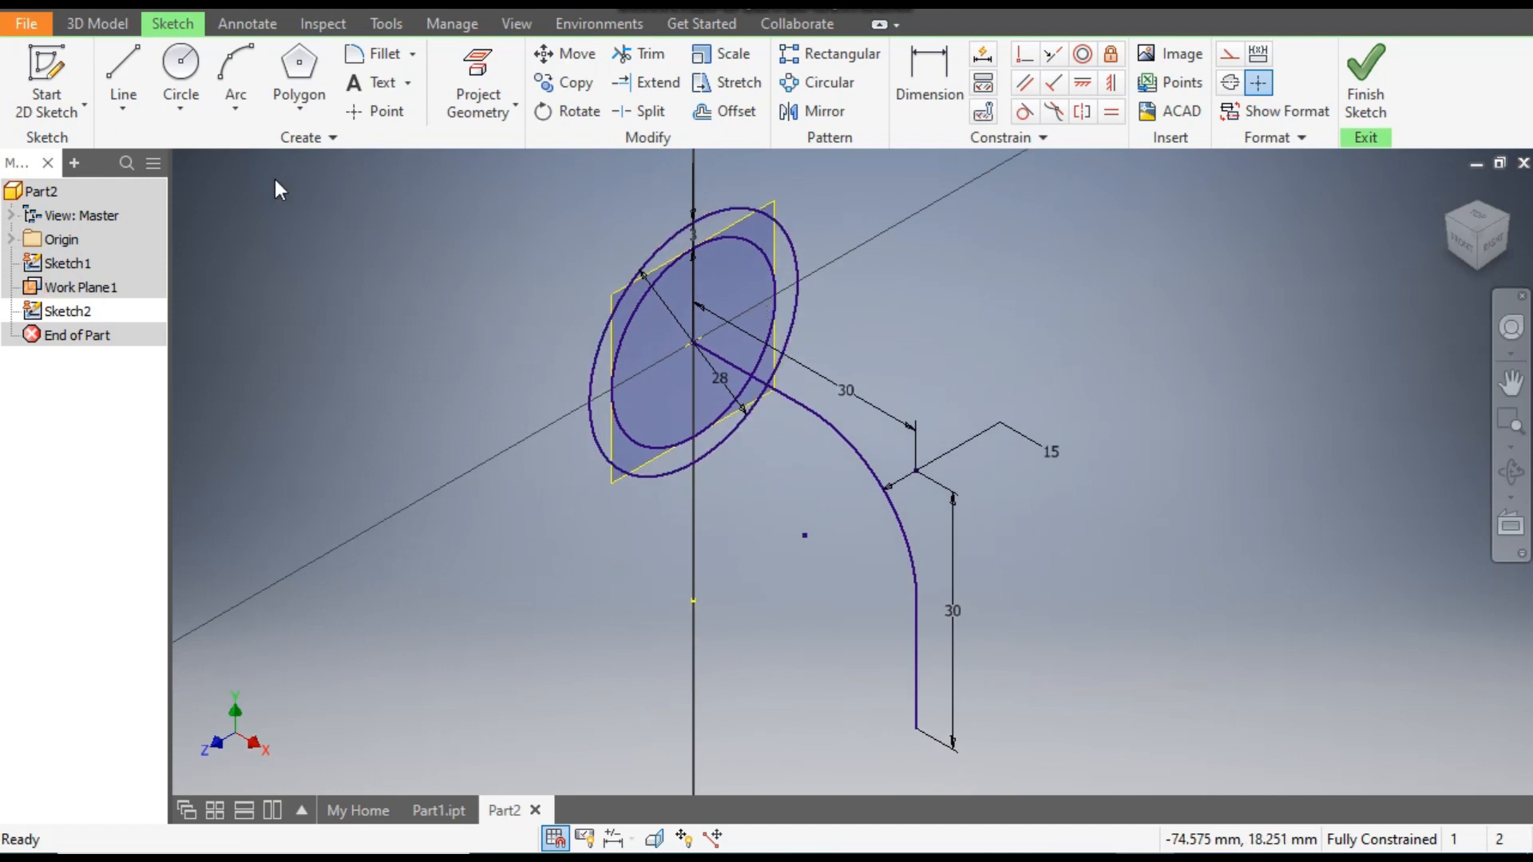
Step: Sweep the ring between the two circles along the filleted path as a solid, with Path orientation and zero taper and twist
{"action": "left_click", "coordinate": [100, 24]}
{"action": "left_click", "coordinate": [248, 53]}
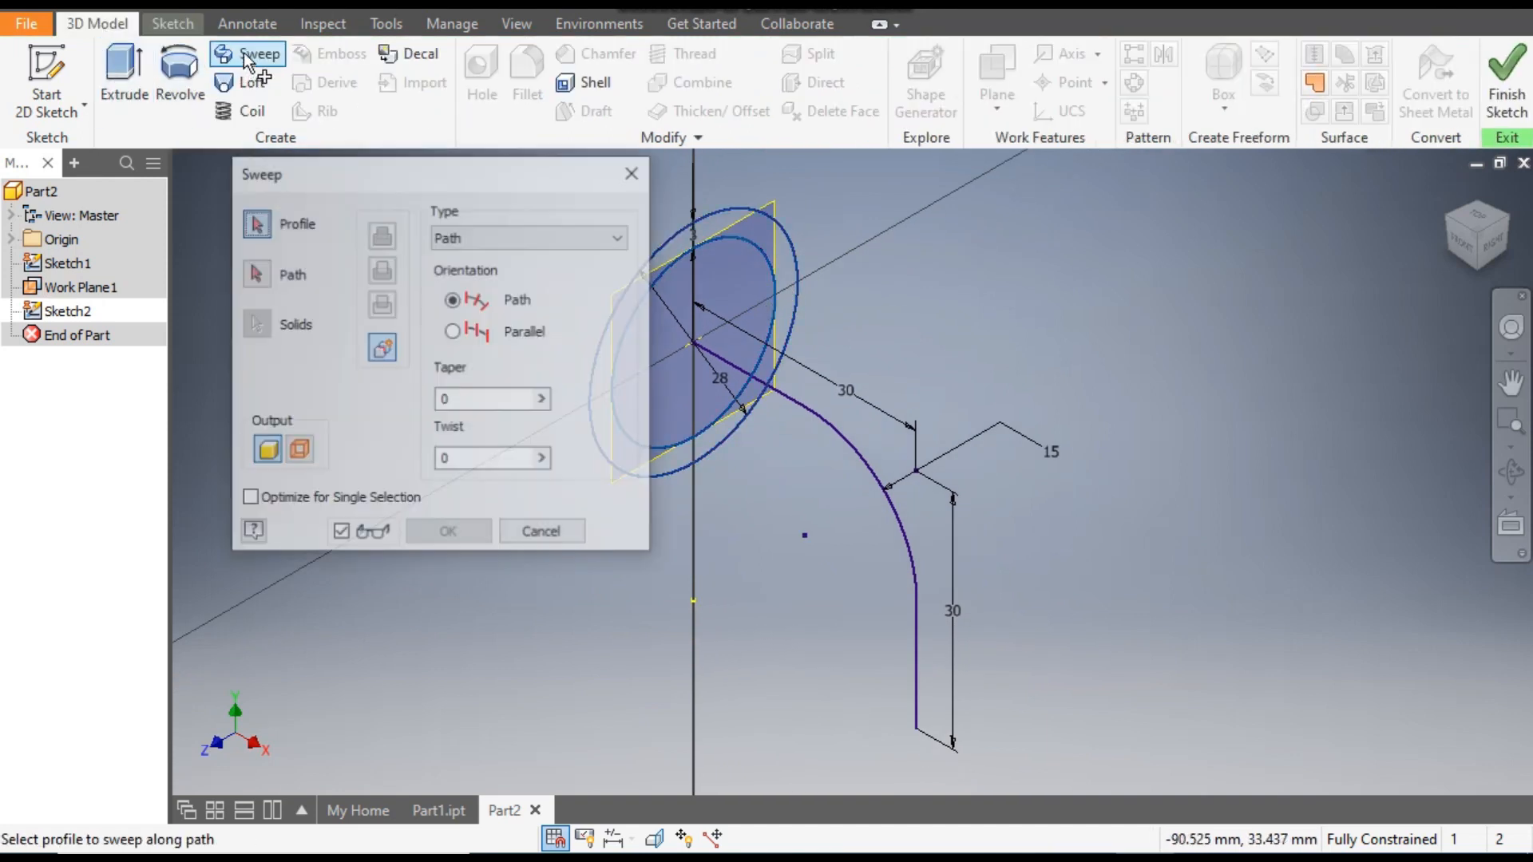
{"action": "middle_click_drag", "start_coordinate": [942, 302], "coordinate": [1179, 229]}
{"action": "left_click", "coordinate": [255, 273]}
{"action": "left_click", "coordinate": [1089, 376]}
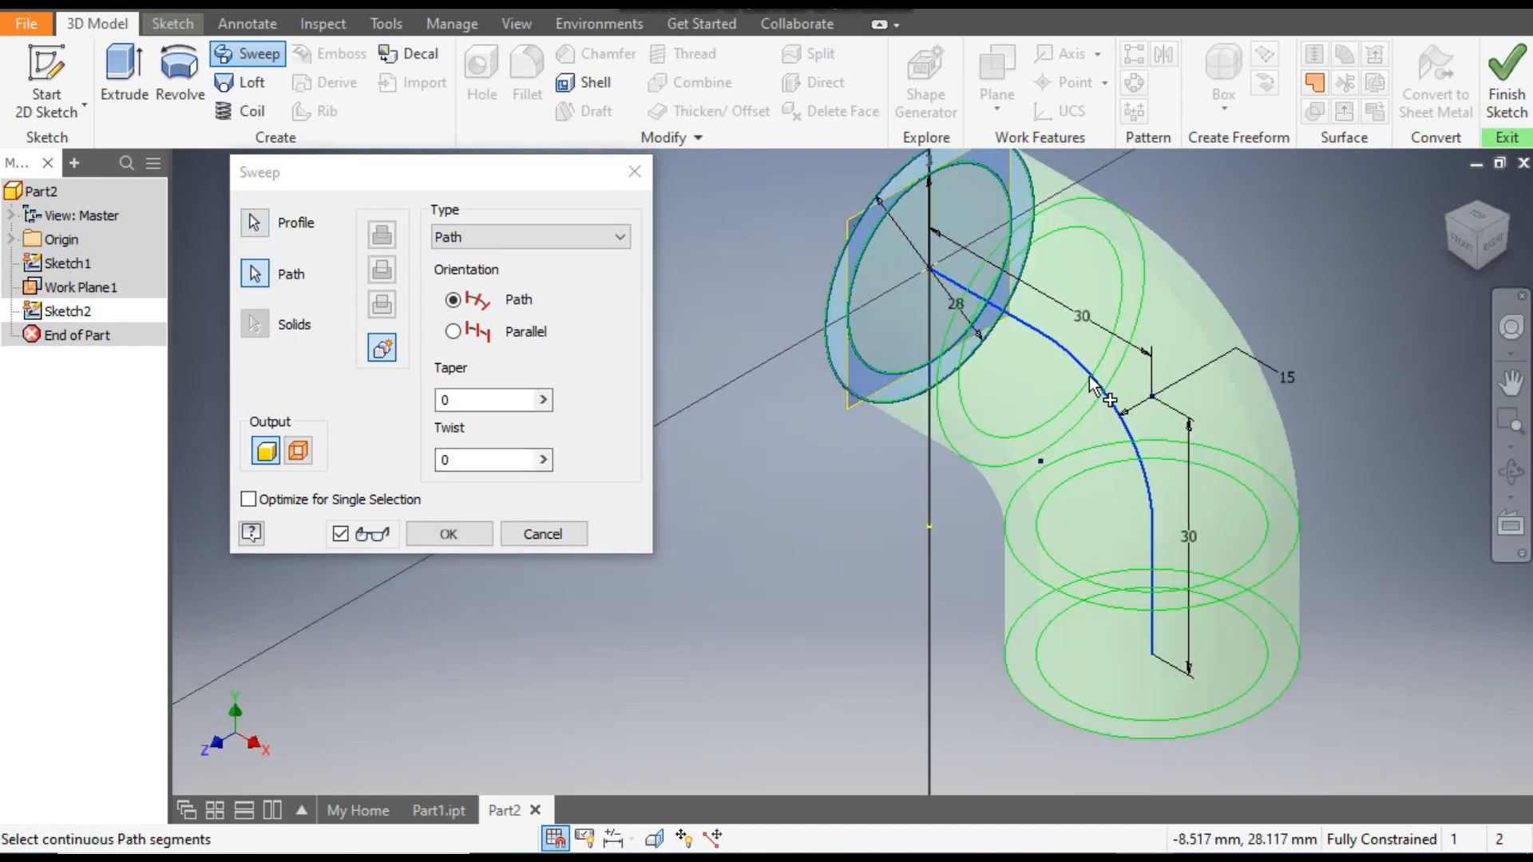
{"action": "left_click", "coordinate": [460, 532]}
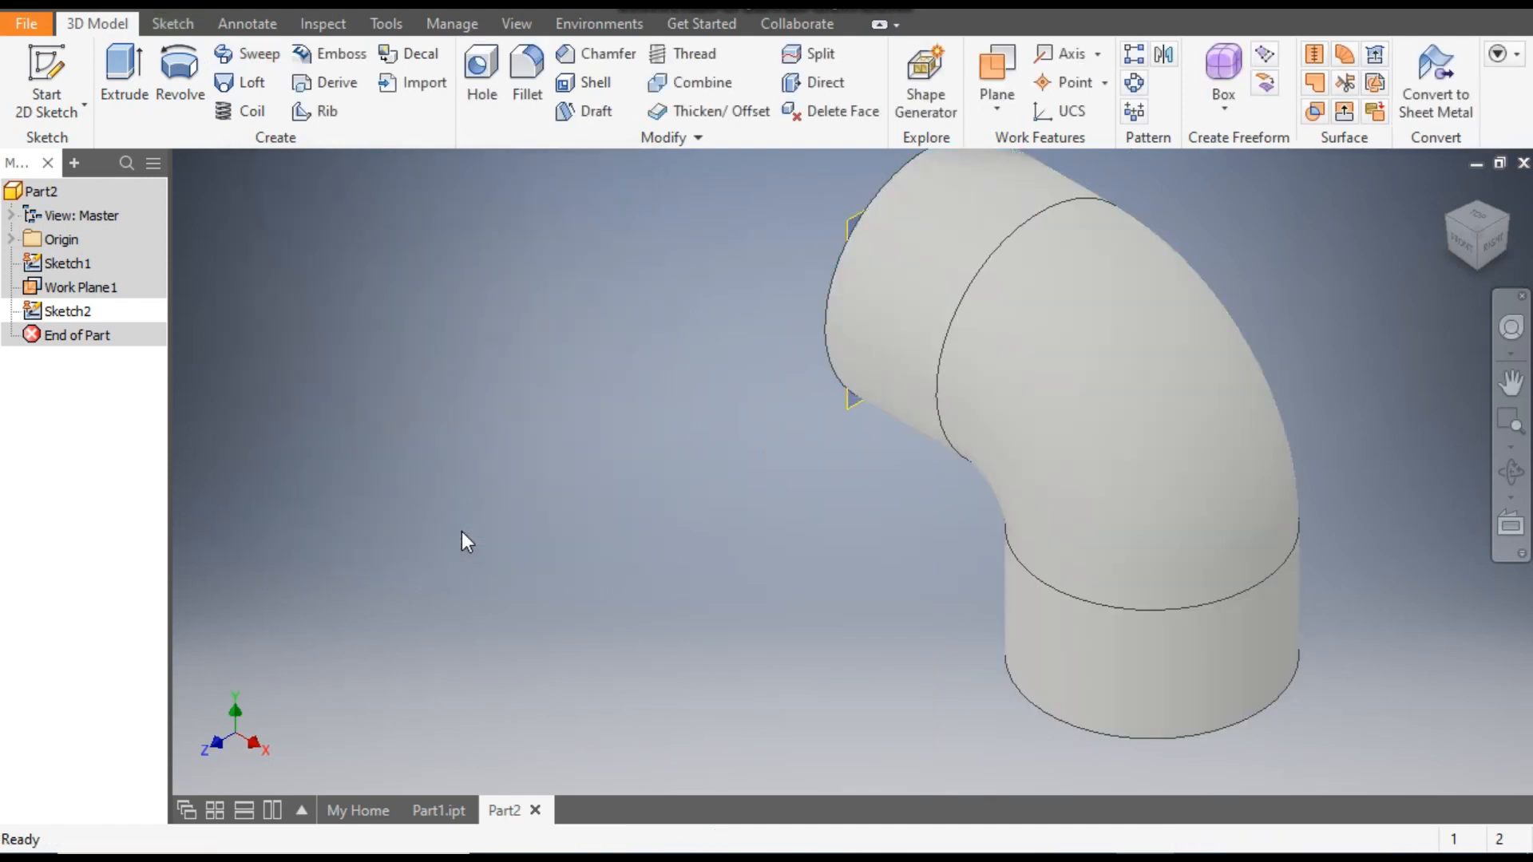
Step: Turn the view to show the pipe's open end and hide the work plane there
{"action": "left_click", "coordinate": [1446, 220]}
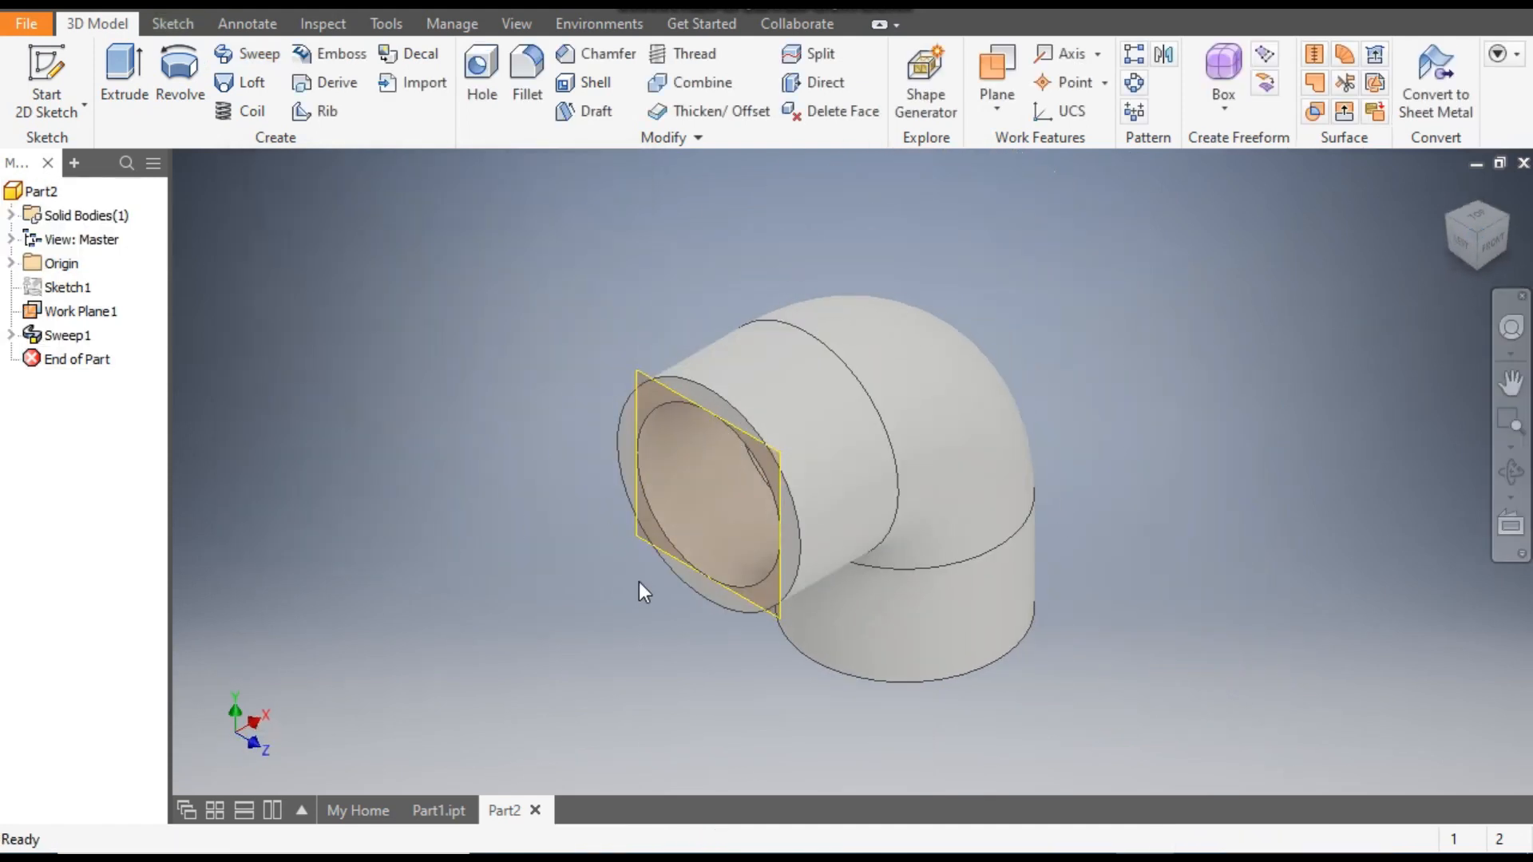
{"action": "left_click", "coordinate": [52, 314]}
{"action": "right_click", "coordinate": [53, 316]}
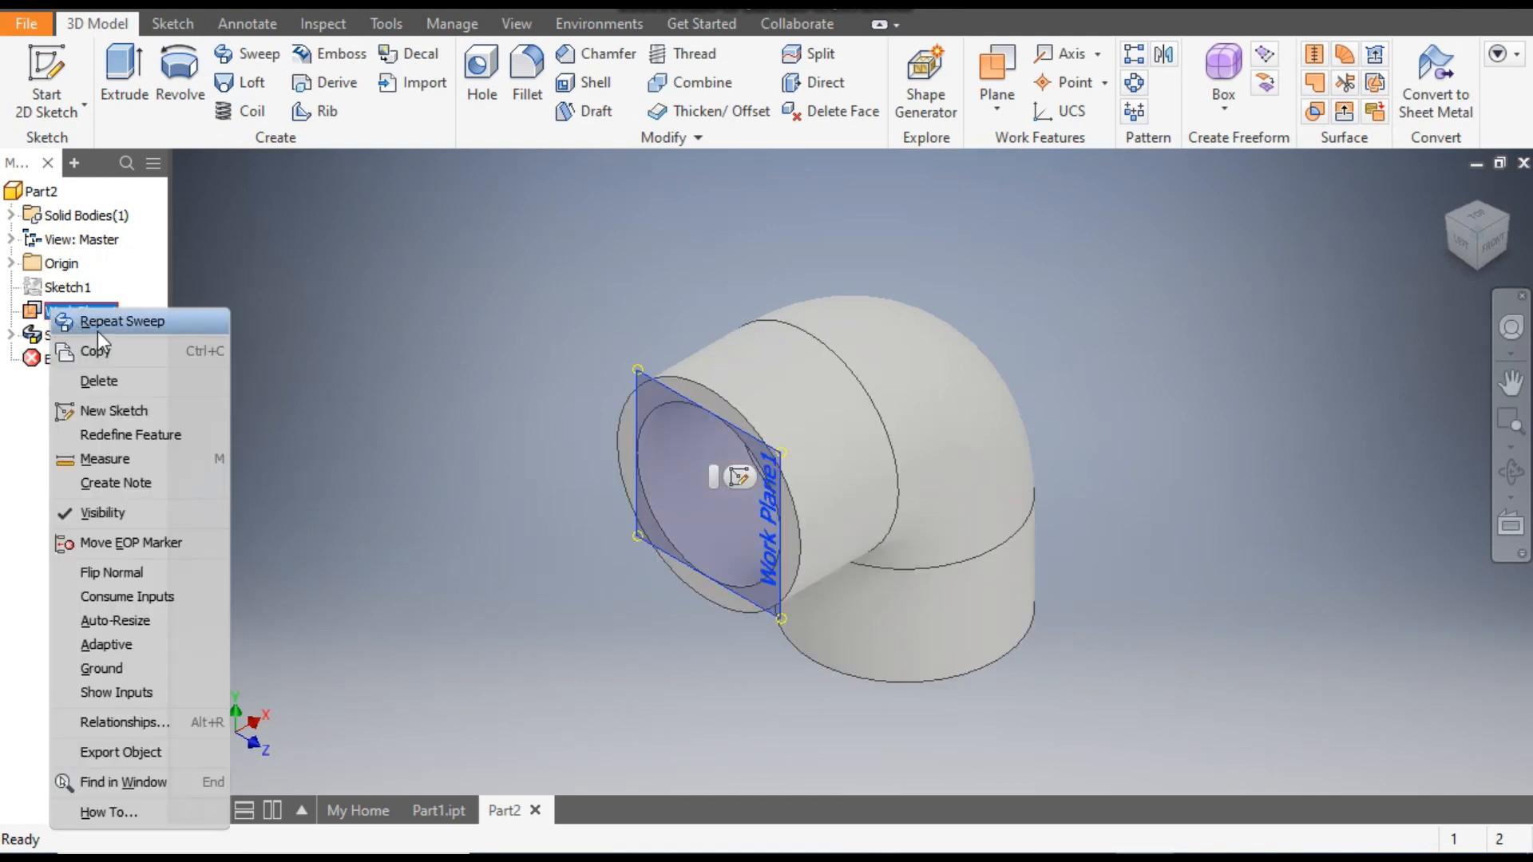
{"action": "left_click", "coordinate": [128, 512]}
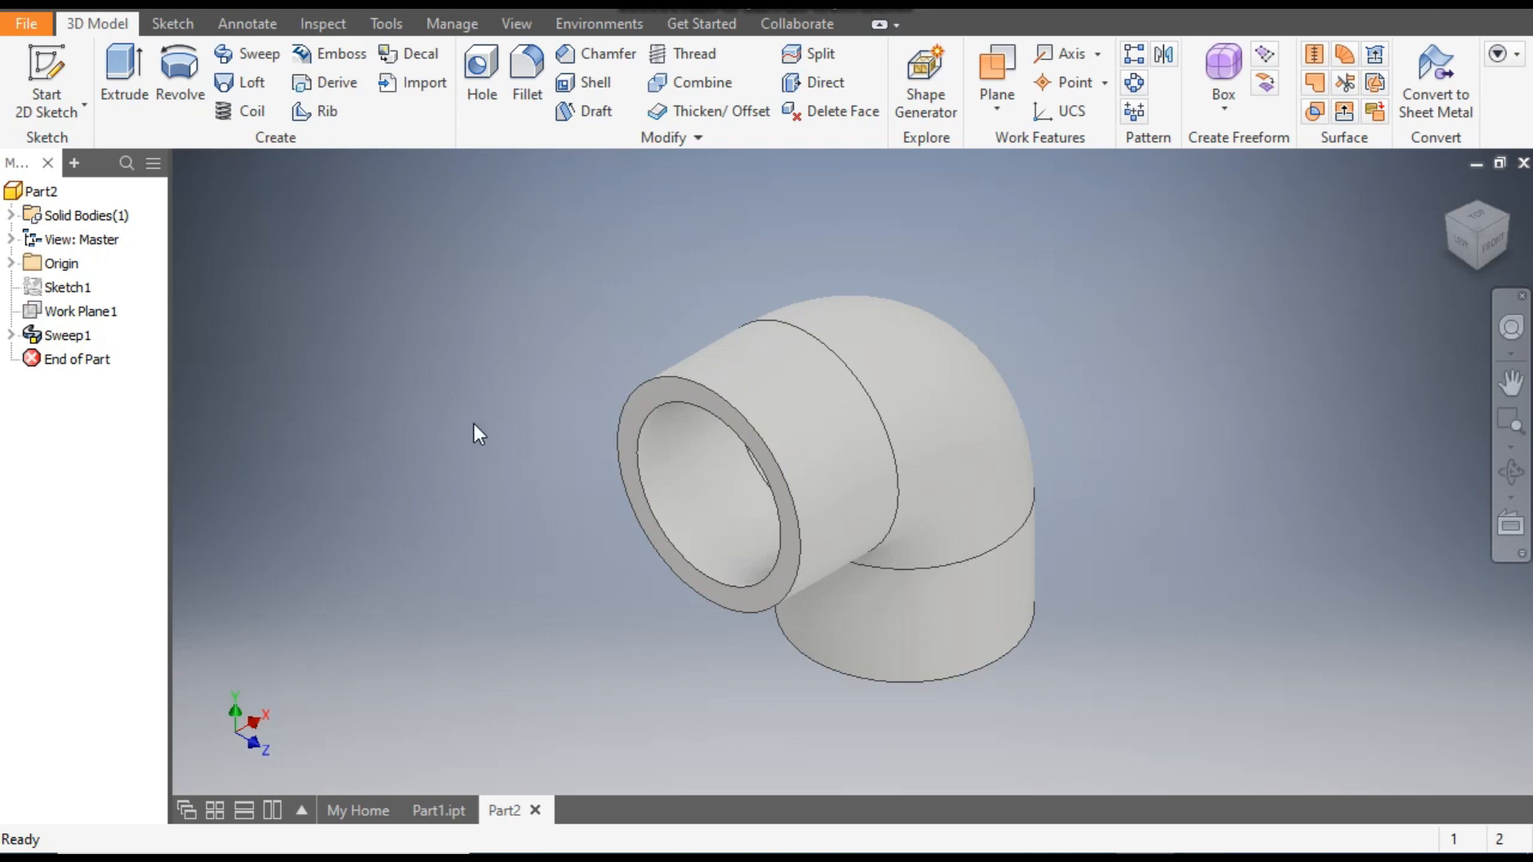
{"action": "middle_click_drag", "start_coordinate": [563, 502], "coordinate": [612, 430]}
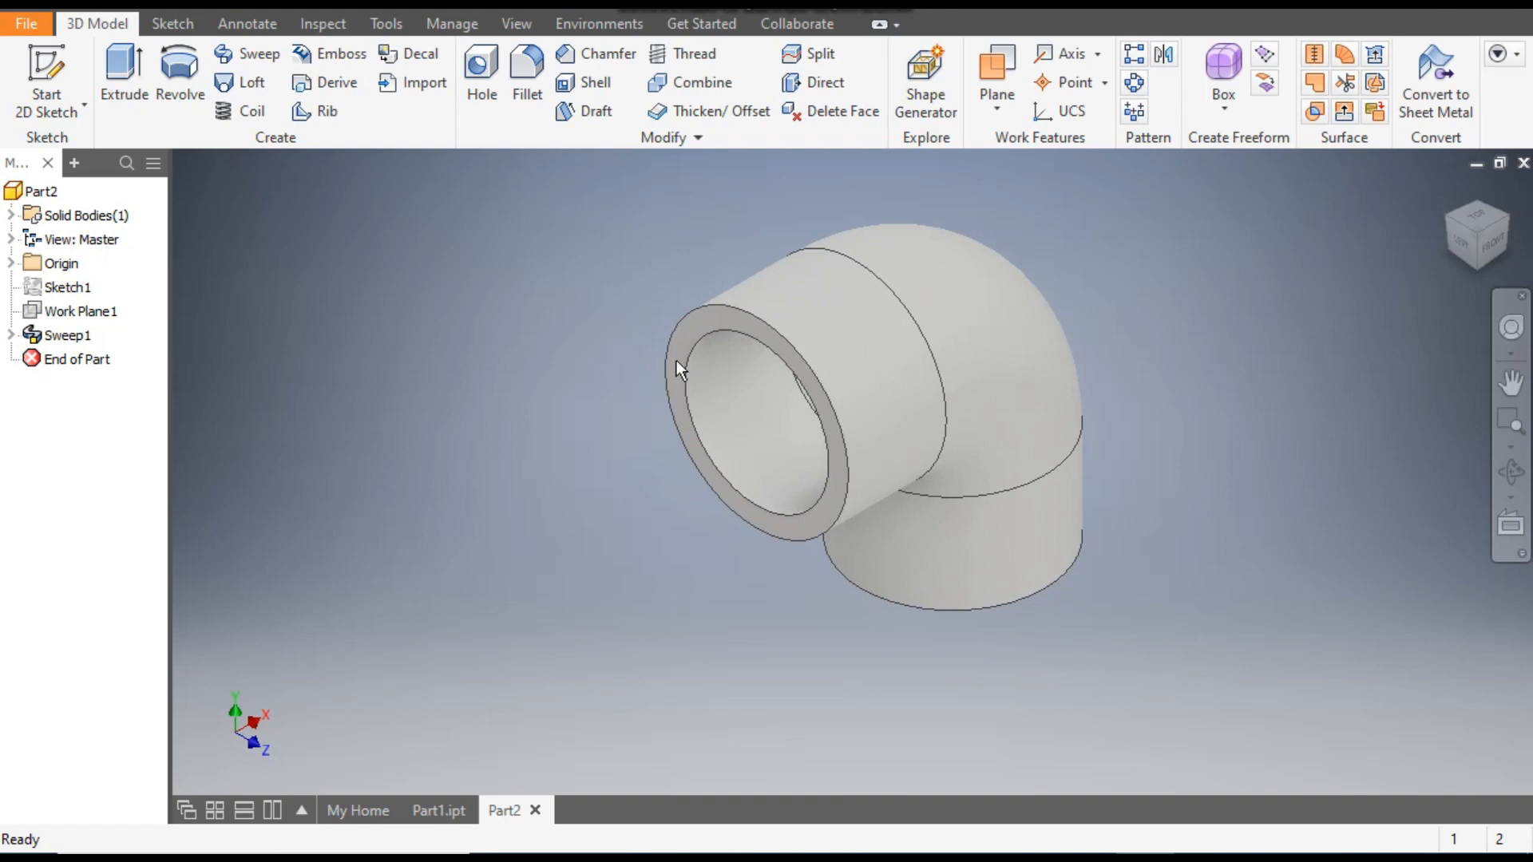
Step: Start a sketch on the side opening's end face and draw a 34 mm diameter circle around the pipe's centre
{"action": "left_click", "coordinate": [720, 320]}
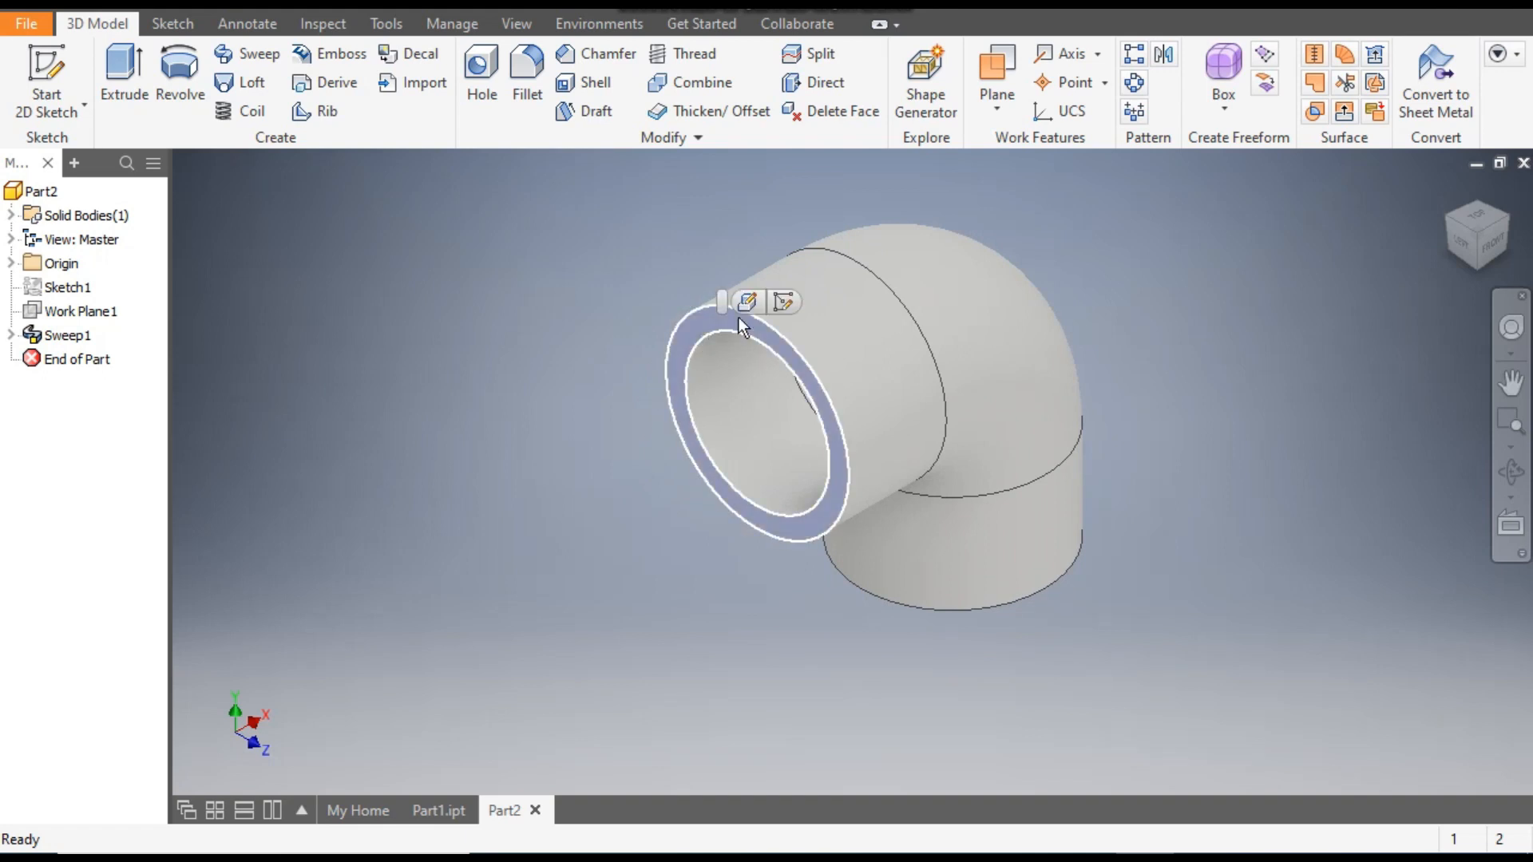
{"action": "left_click", "coordinate": [787, 300]}
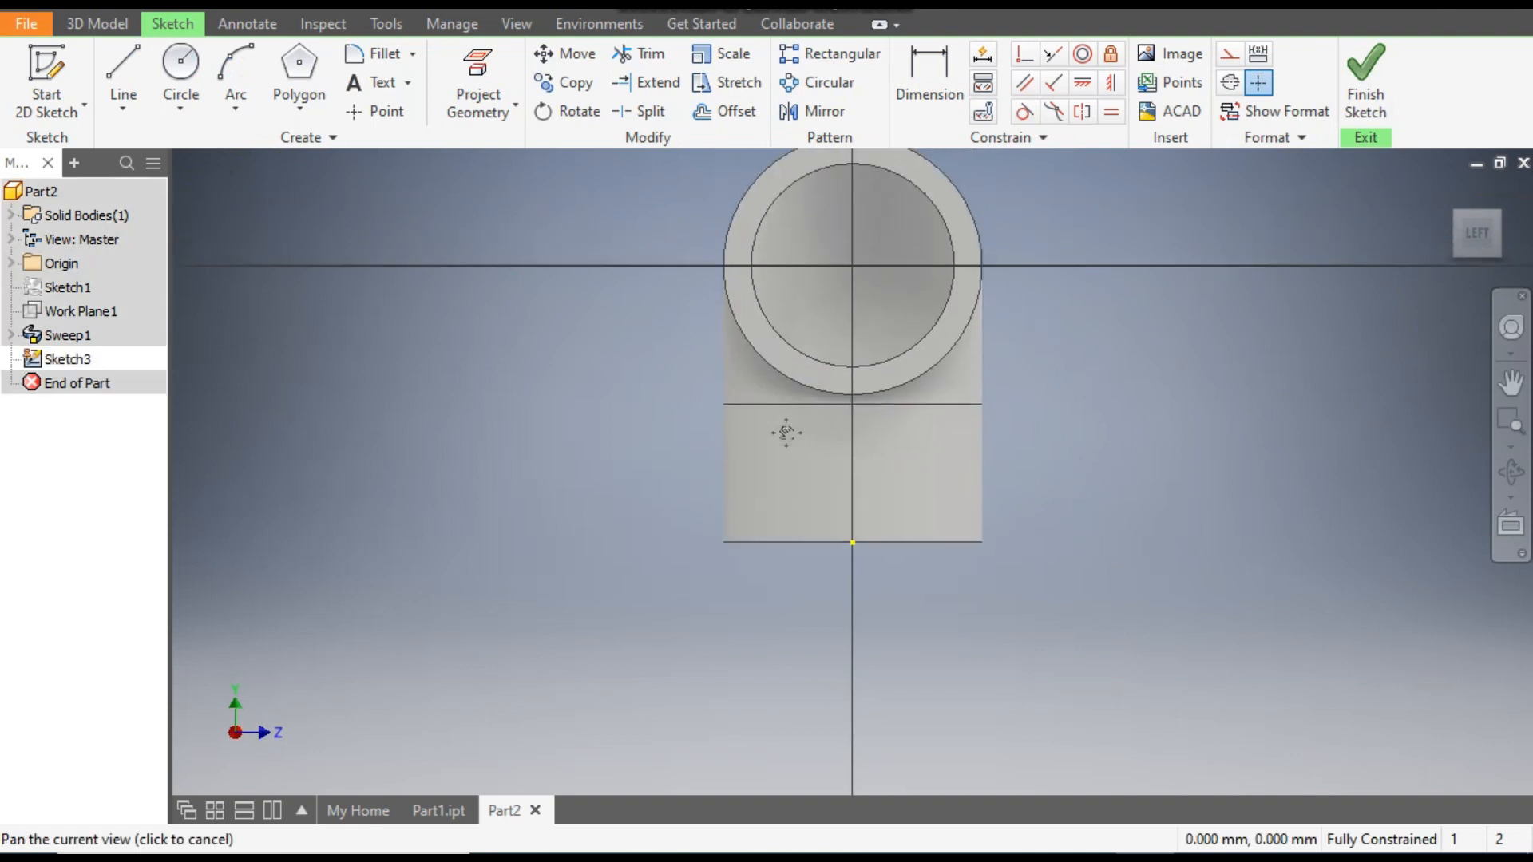
{"action": "left_click", "coordinate": [177, 74]}
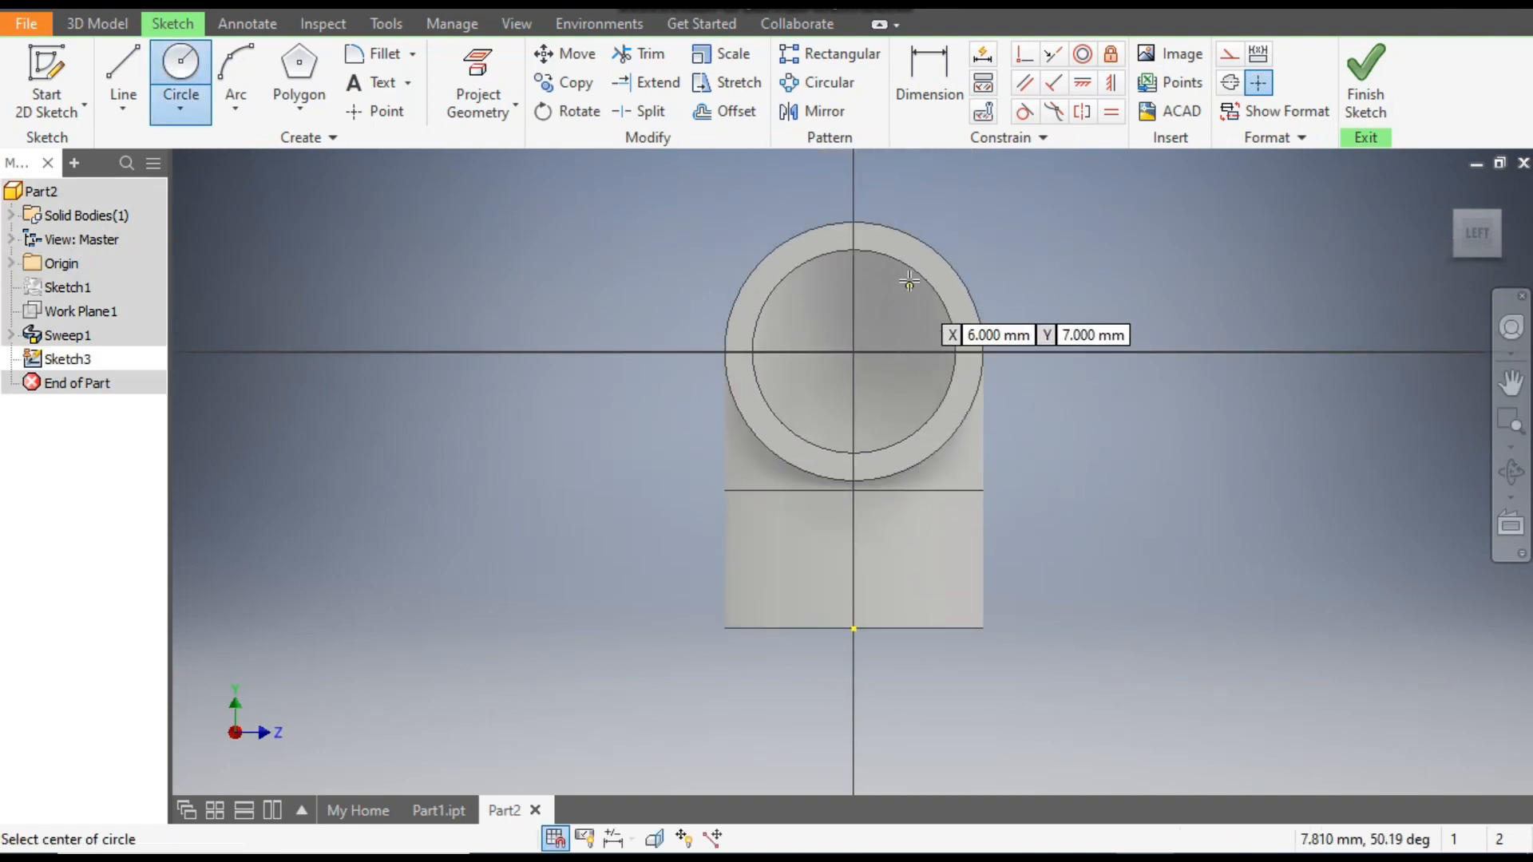
{"action": "left_click", "coordinate": [854, 351]}
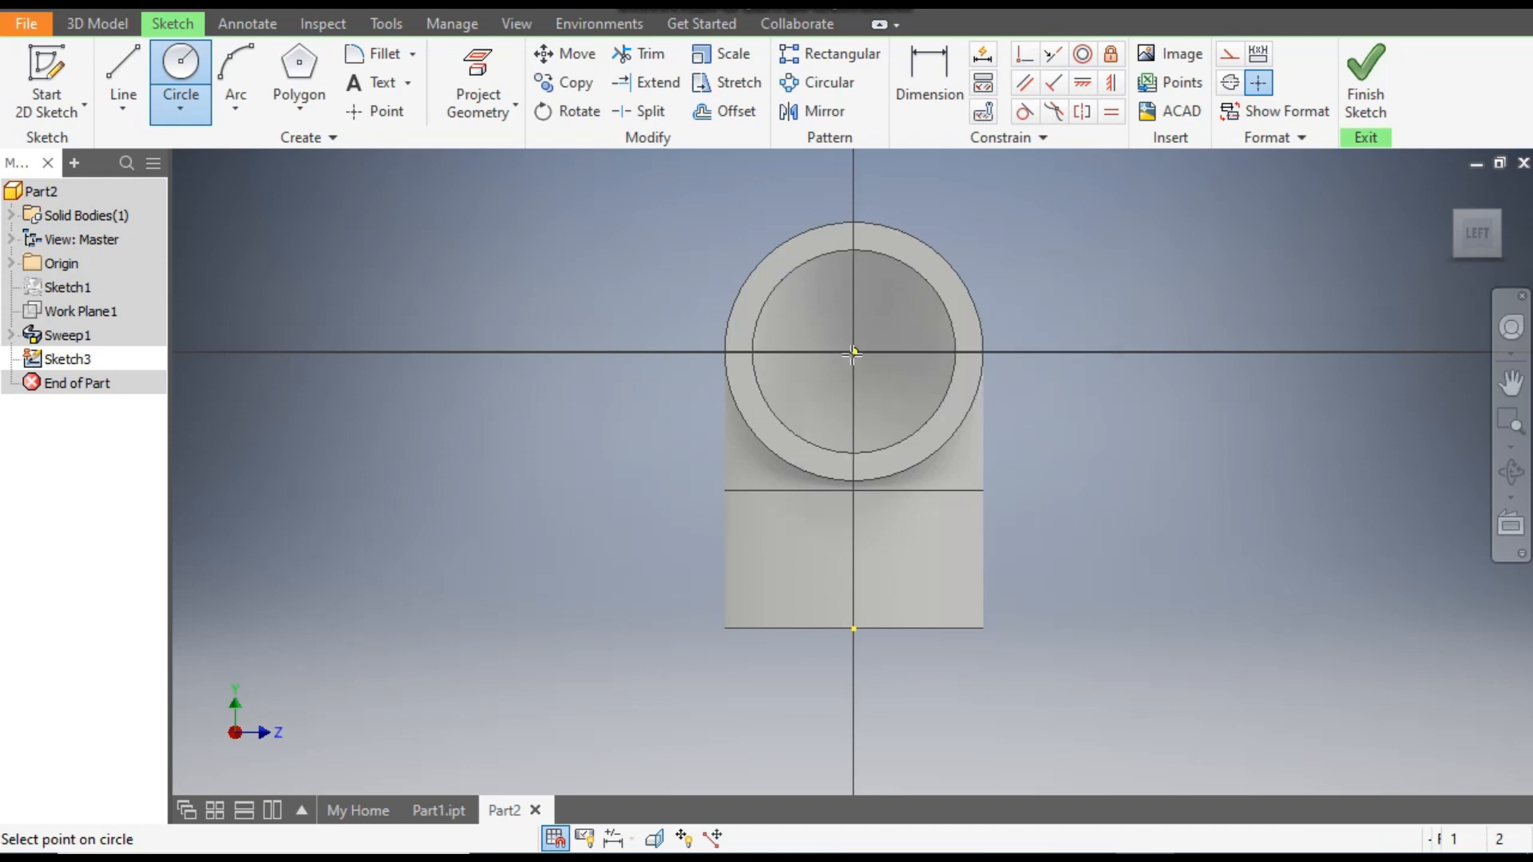
{"action": "type", "text": "34"}
{"action": "key", "text": "Return"}
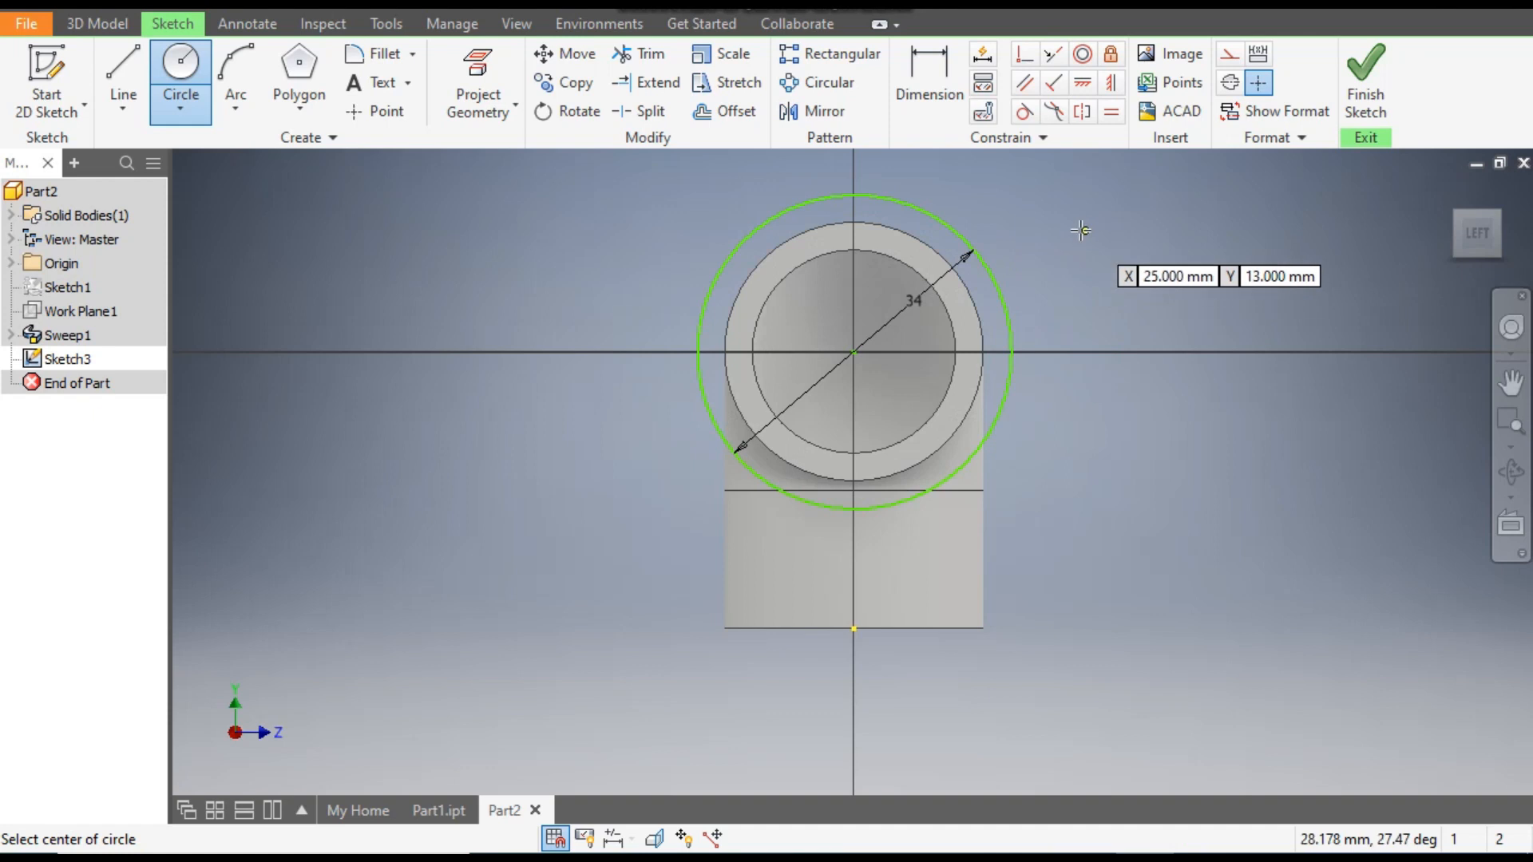
Step: Constrain the 34 mm circle to be concentric with the pipe's outer edge
{"action": "left_click", "coordinate": [1084, 58]}
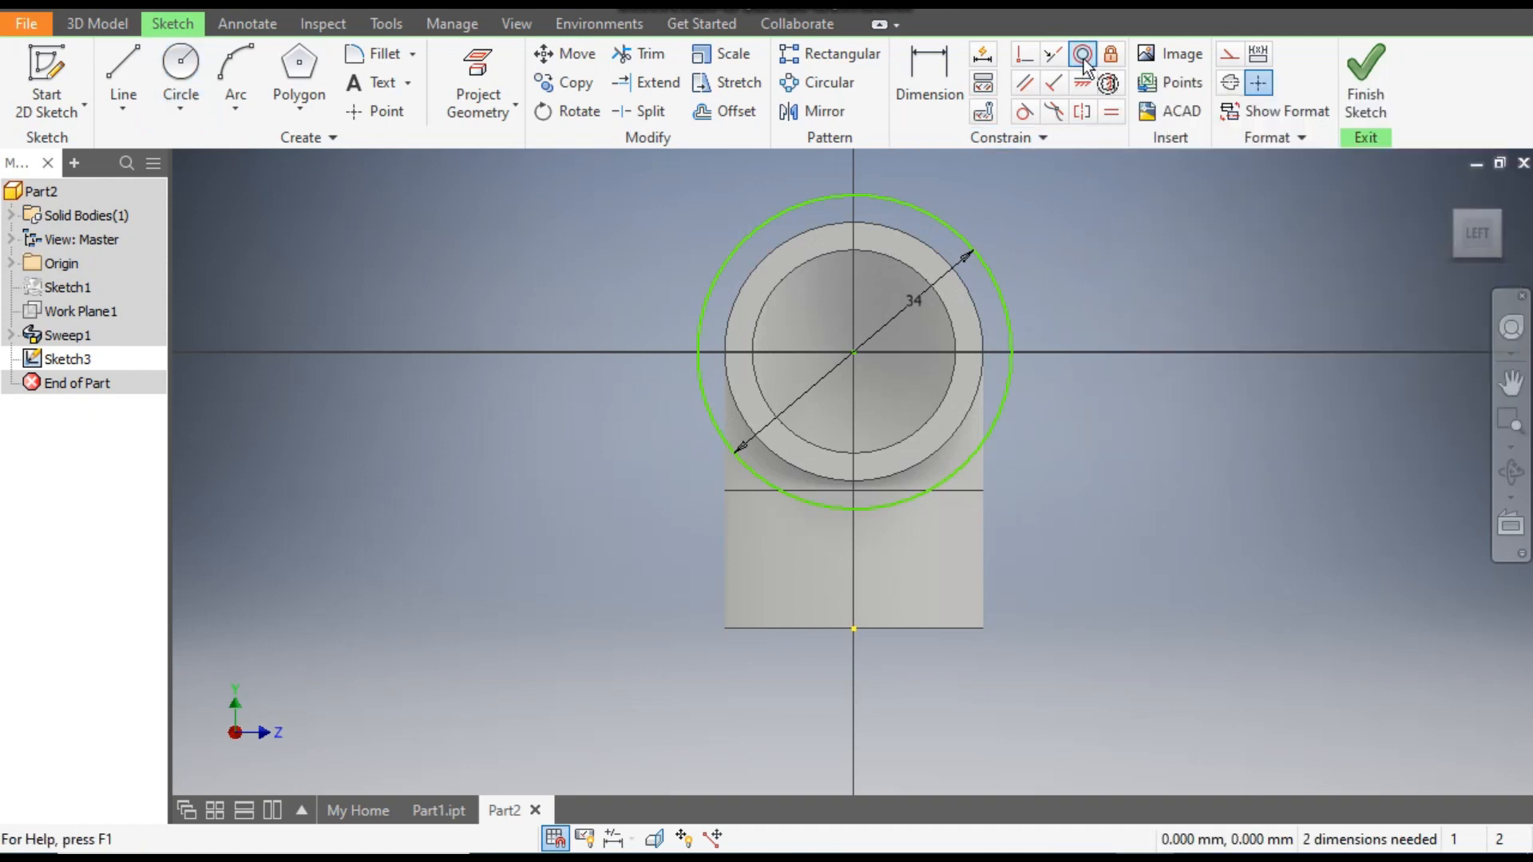
{"action": "left_click", "coordinate": [931, 208]}
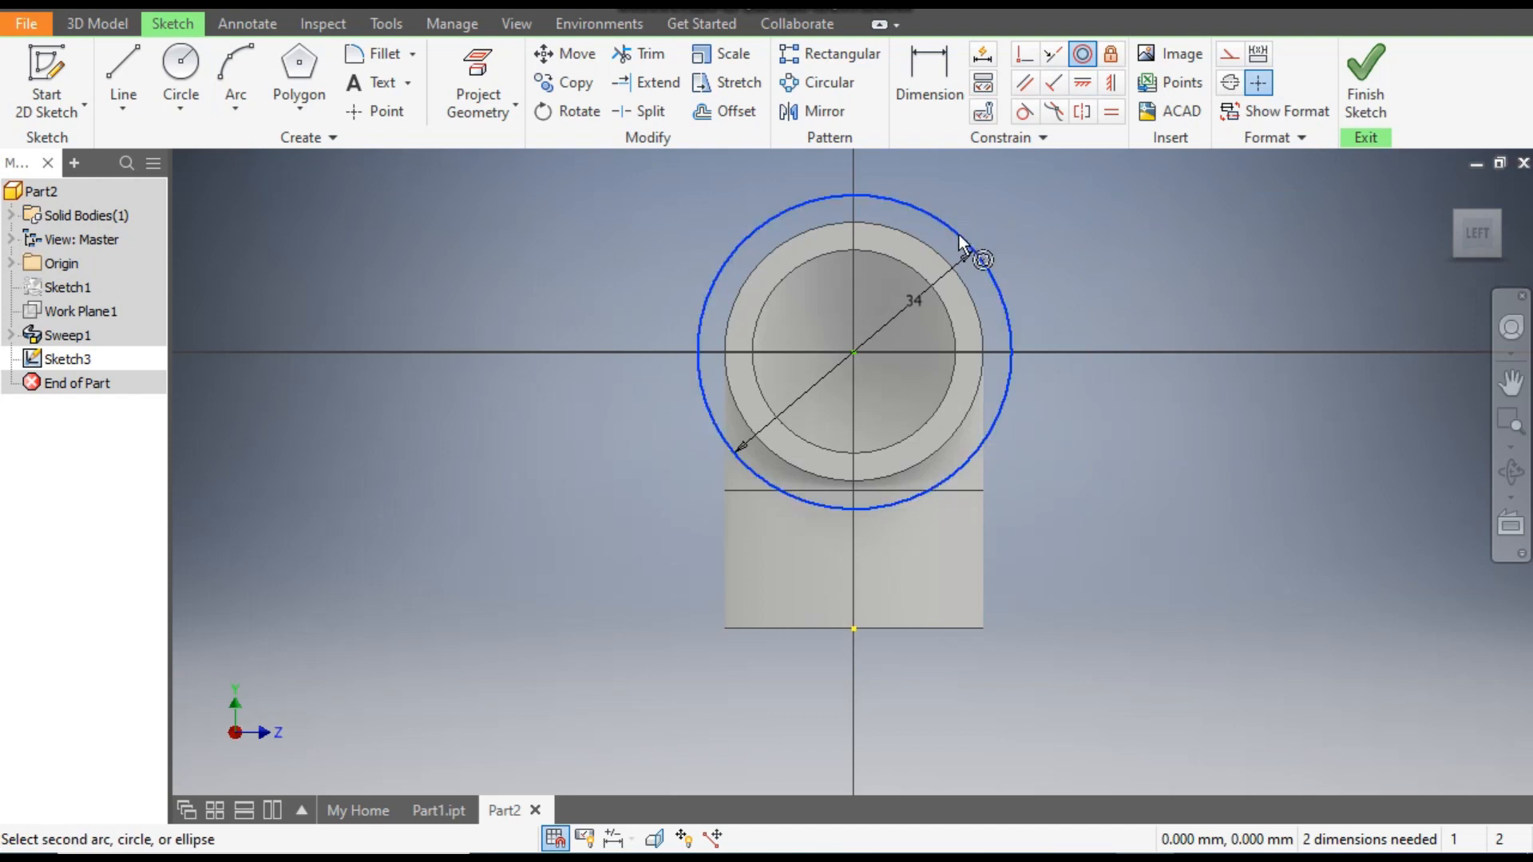
{"action": "left_click", "coordinate": [917, 233]}
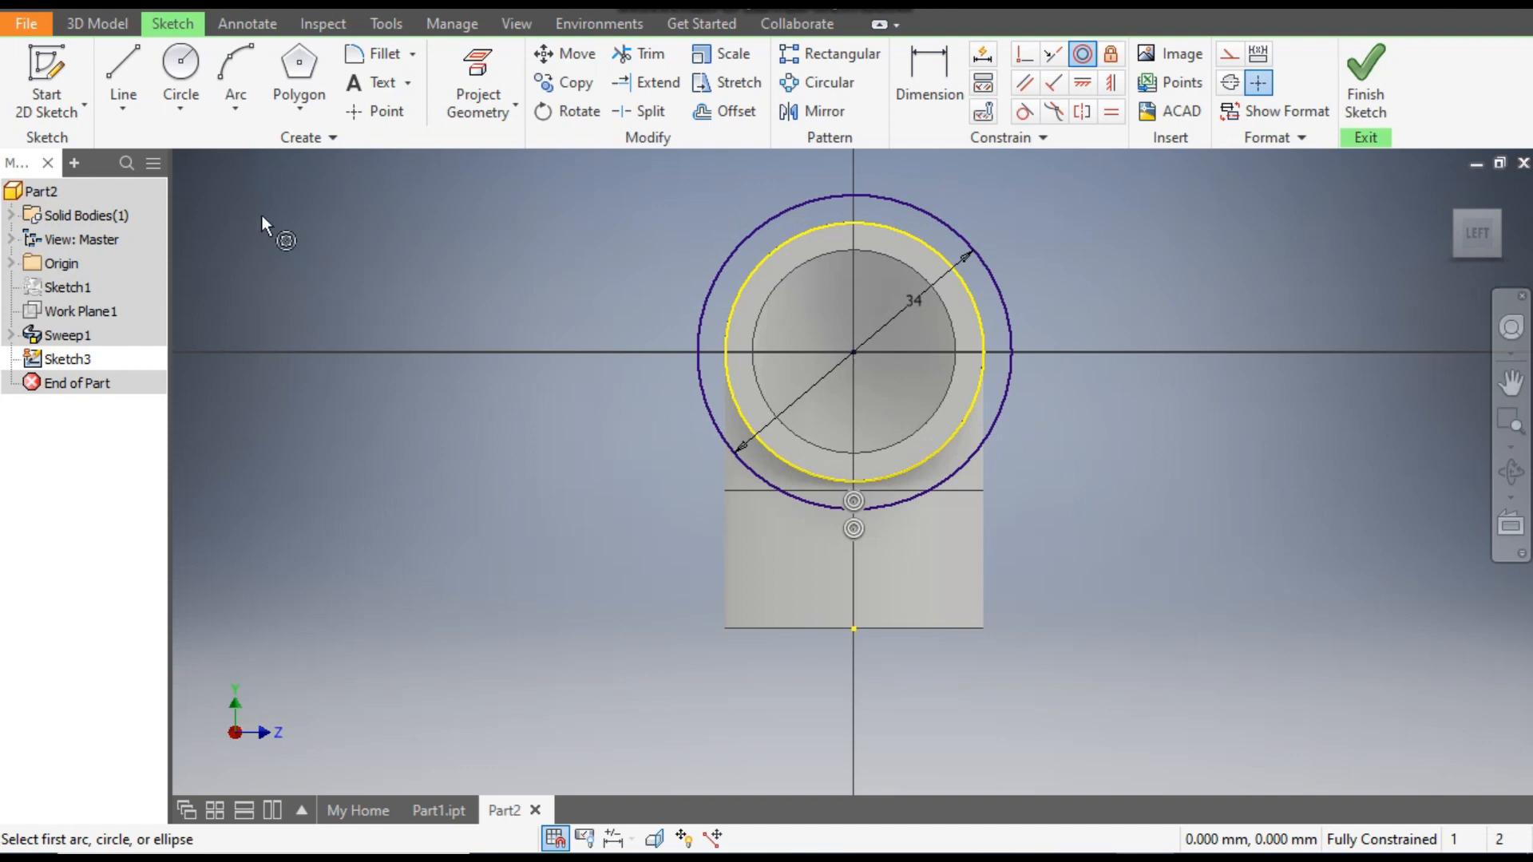
Step: Extrude the ring between the 34 mm circle and the pipe's outer edge 5 mm back along the pipe as a joined collar
{"action": "left_click", "coordinate": [112, 23]}
{"action": "left_click", "coordinate": [118, 69]}
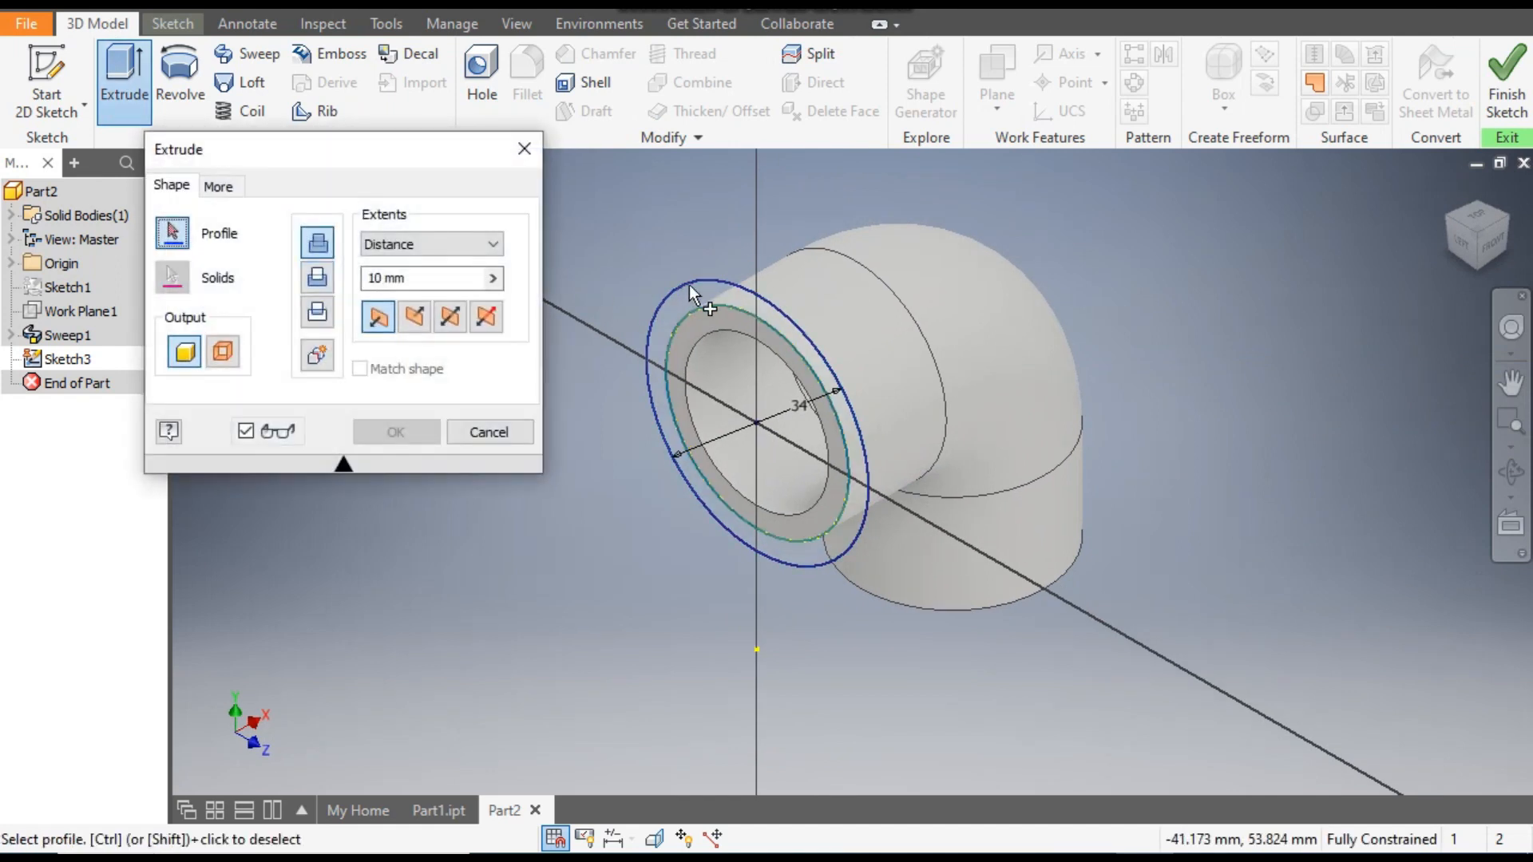
{"action": "left_click", "coordinate": [696, 290]}
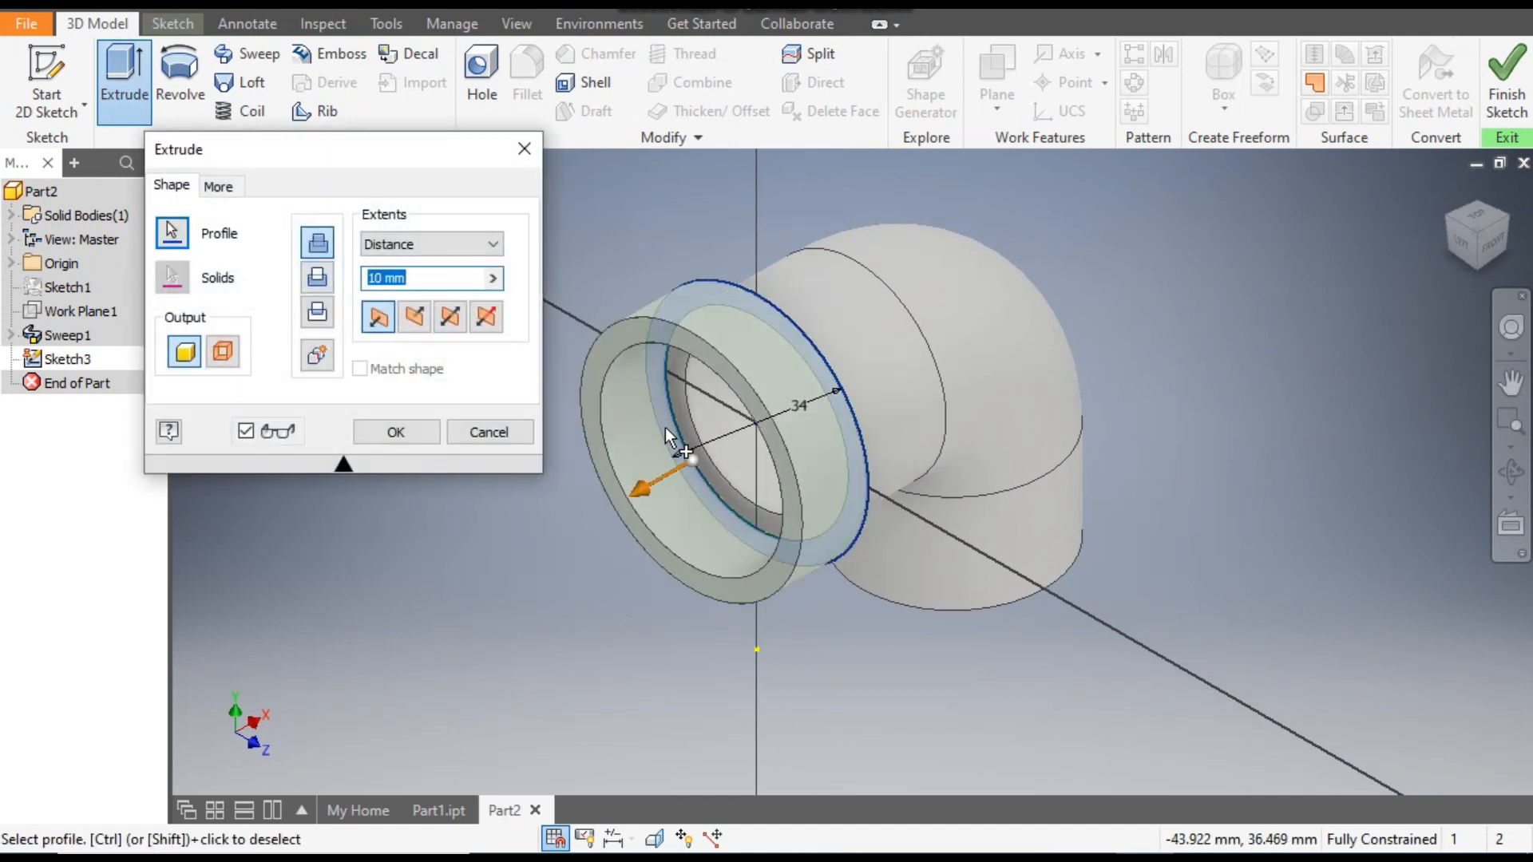
{"action": "left_click", "coordinate": [415, 318]}
{"action": "left_click", "coordinate": [414, 278]}
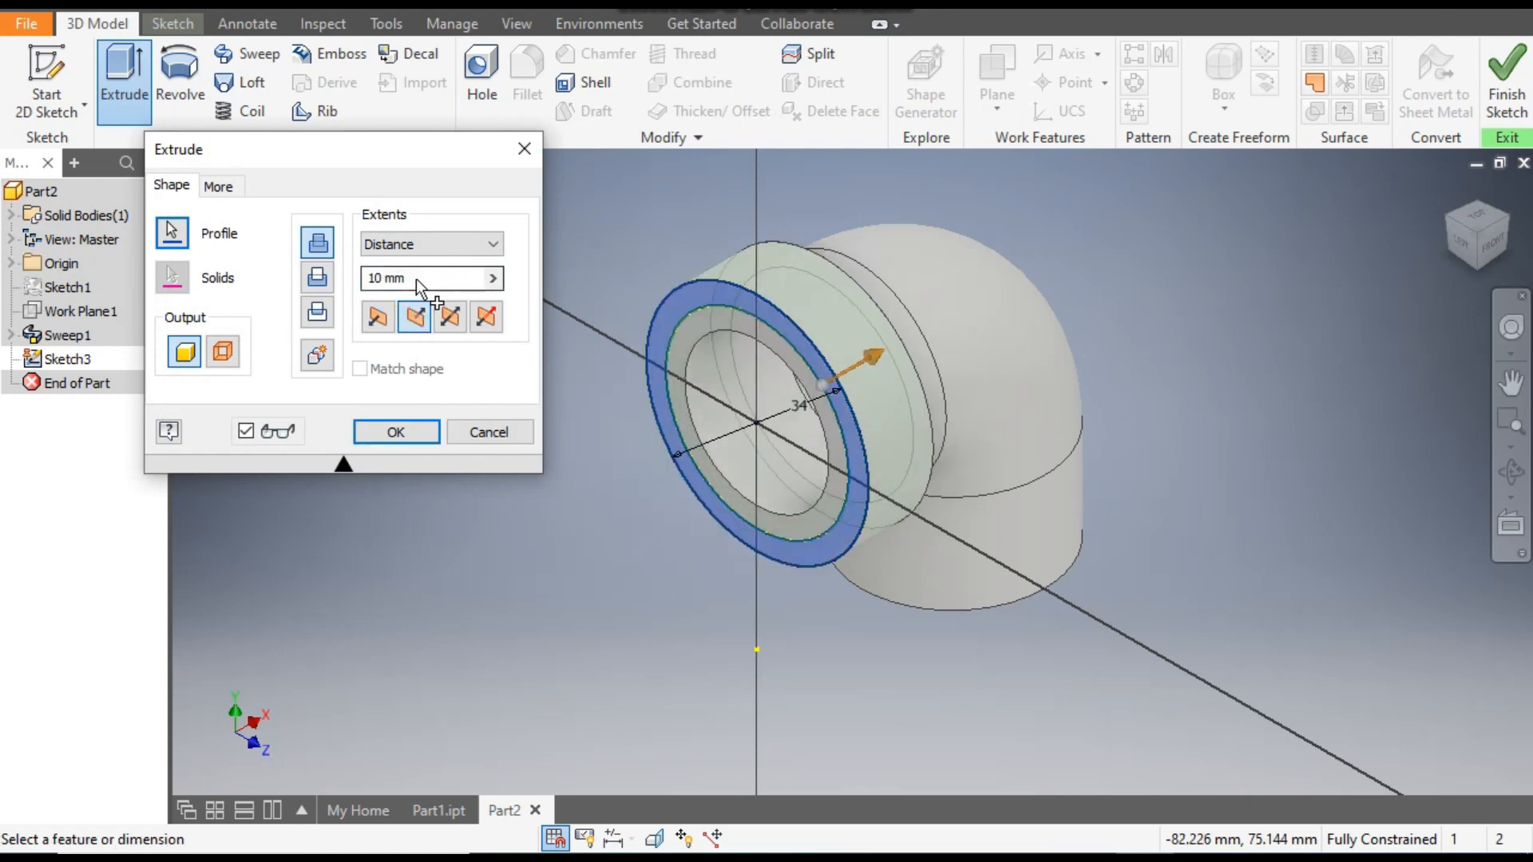
{"action": "type", "text": "5"}
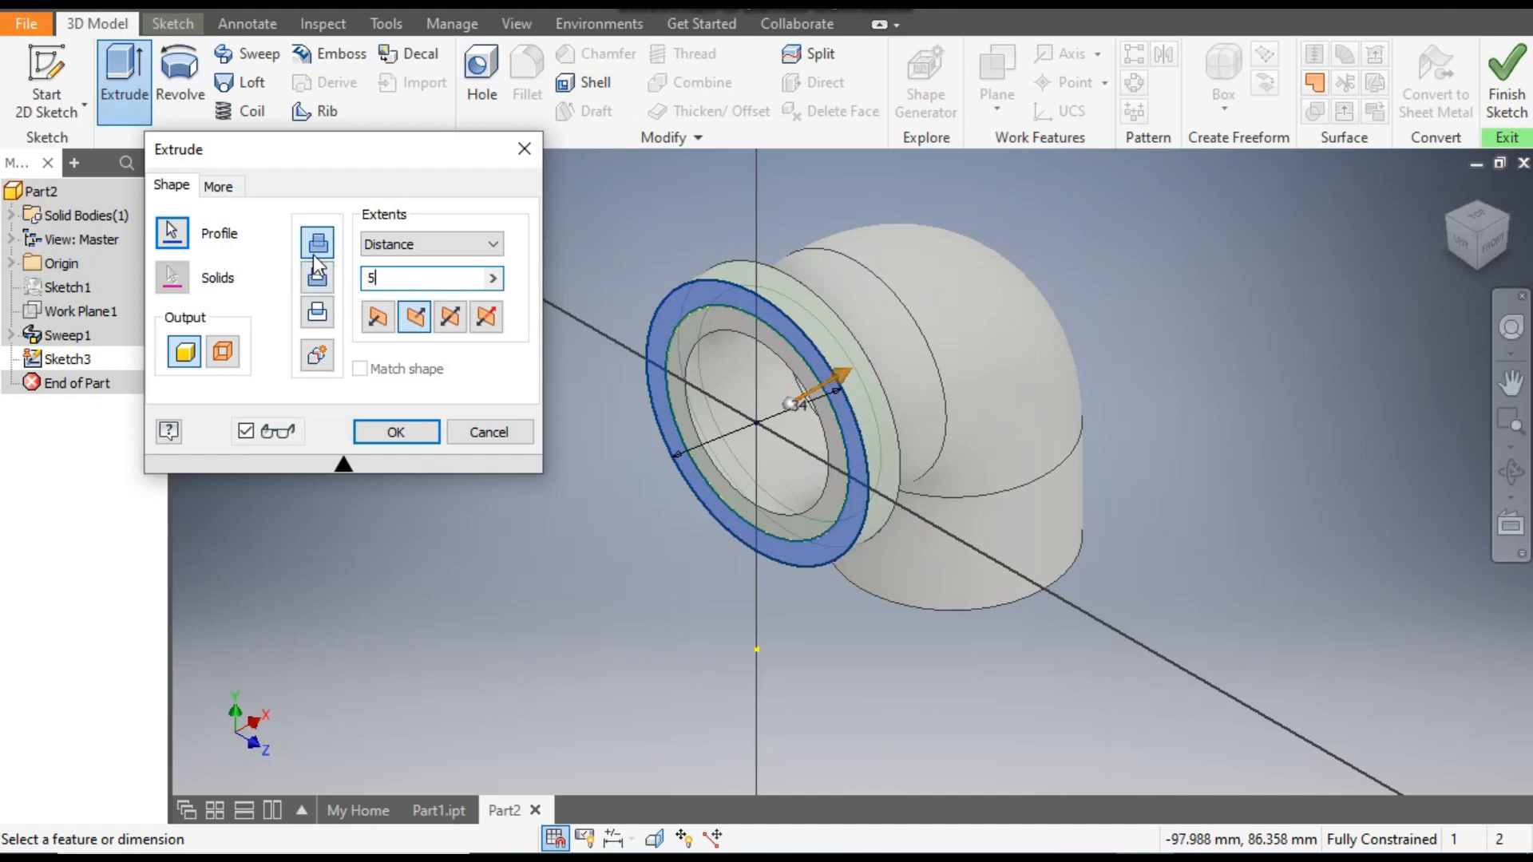
{"action": "left_click", "coordinate": [410, 436]}
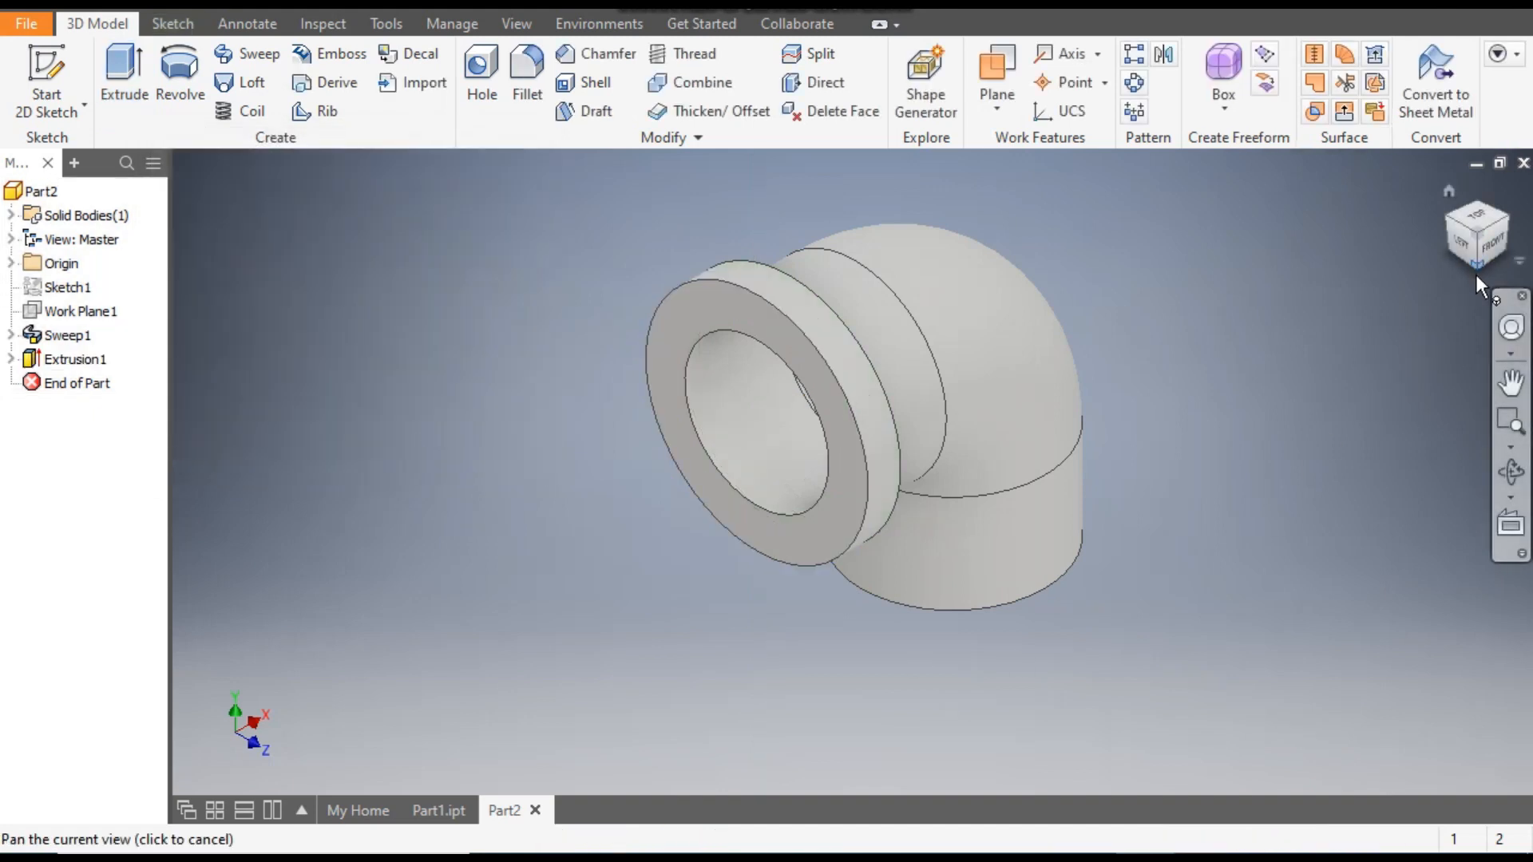
Step: Sketch a 34 mm diameter circle centred on the bottom opening's end face and project the pipe's outer edge into the sketch
{"action": "mouse_move", "coordinate": [1476, 273]}
{"action": "left_mouse_down"}
{"action": "mouse_move", "coordinate": [1068, 650]}
{"action": "mouse_move", "coordinate": [1021, 520]}
{"action": "mouse_move", "coordinate": [986, 491]}
{"action": "left_mouse_up"}
{"action": "left_click", "coordinate": [987, 477]}
{"action": "left_click", "coordinate": [1044, 461]}
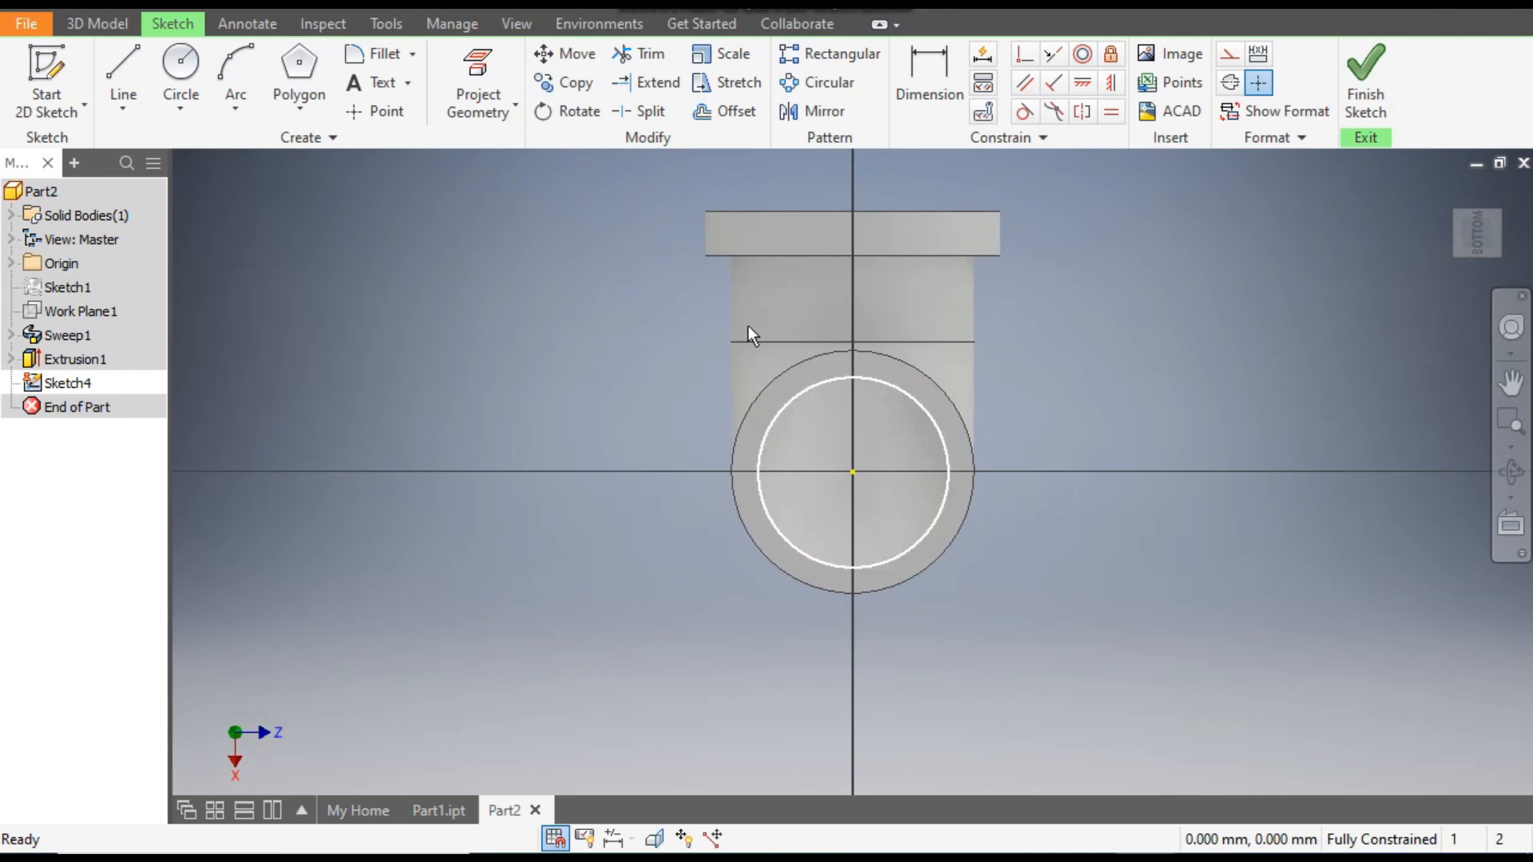
{"action": "left_click", "coordinate": [188, 71]}
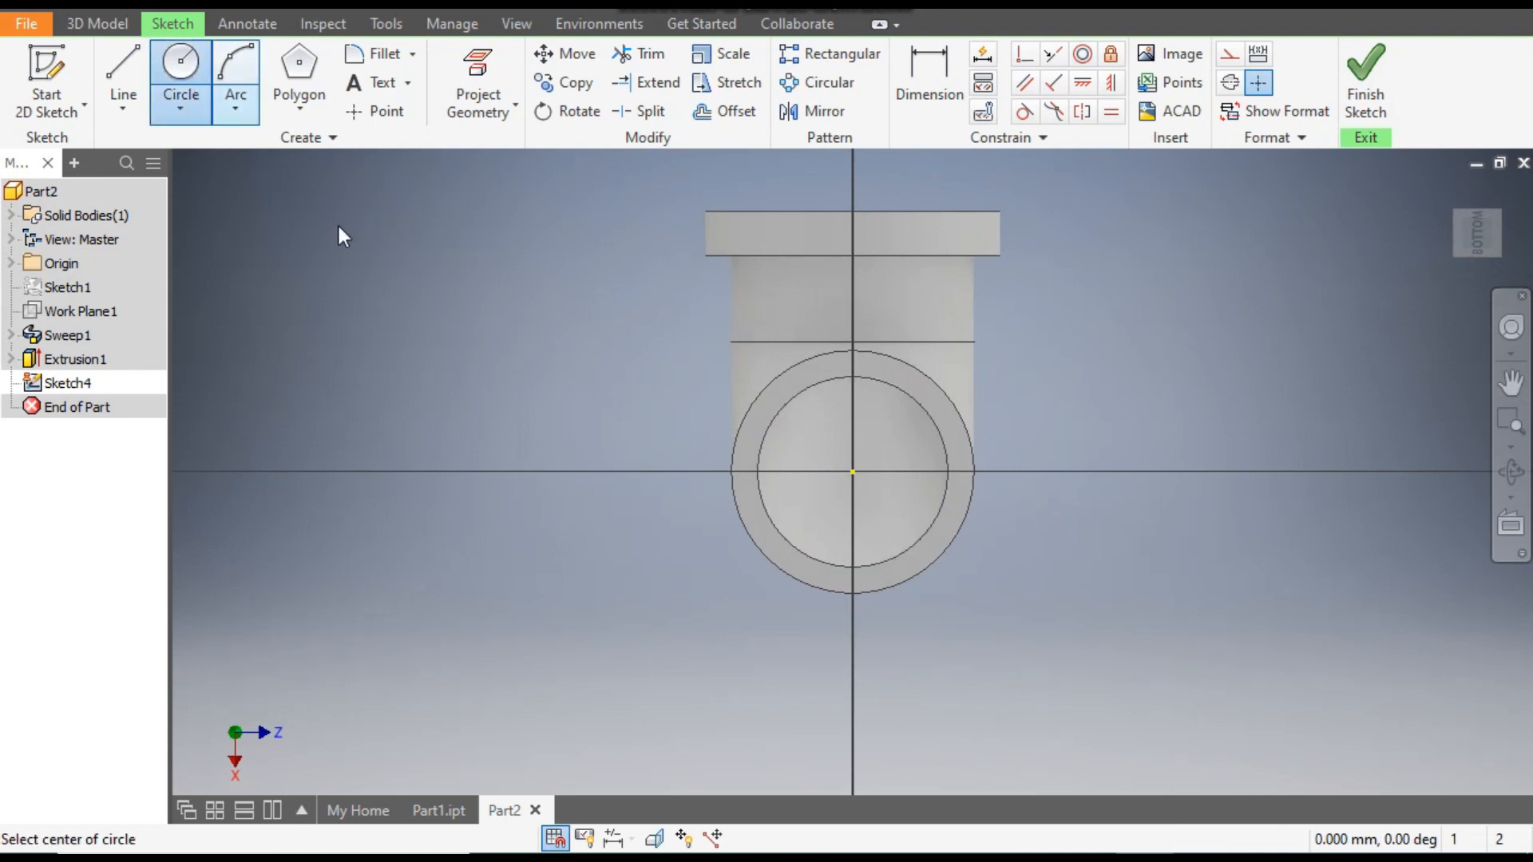
{"action": "left_click", "coordinate": [853, 472]}
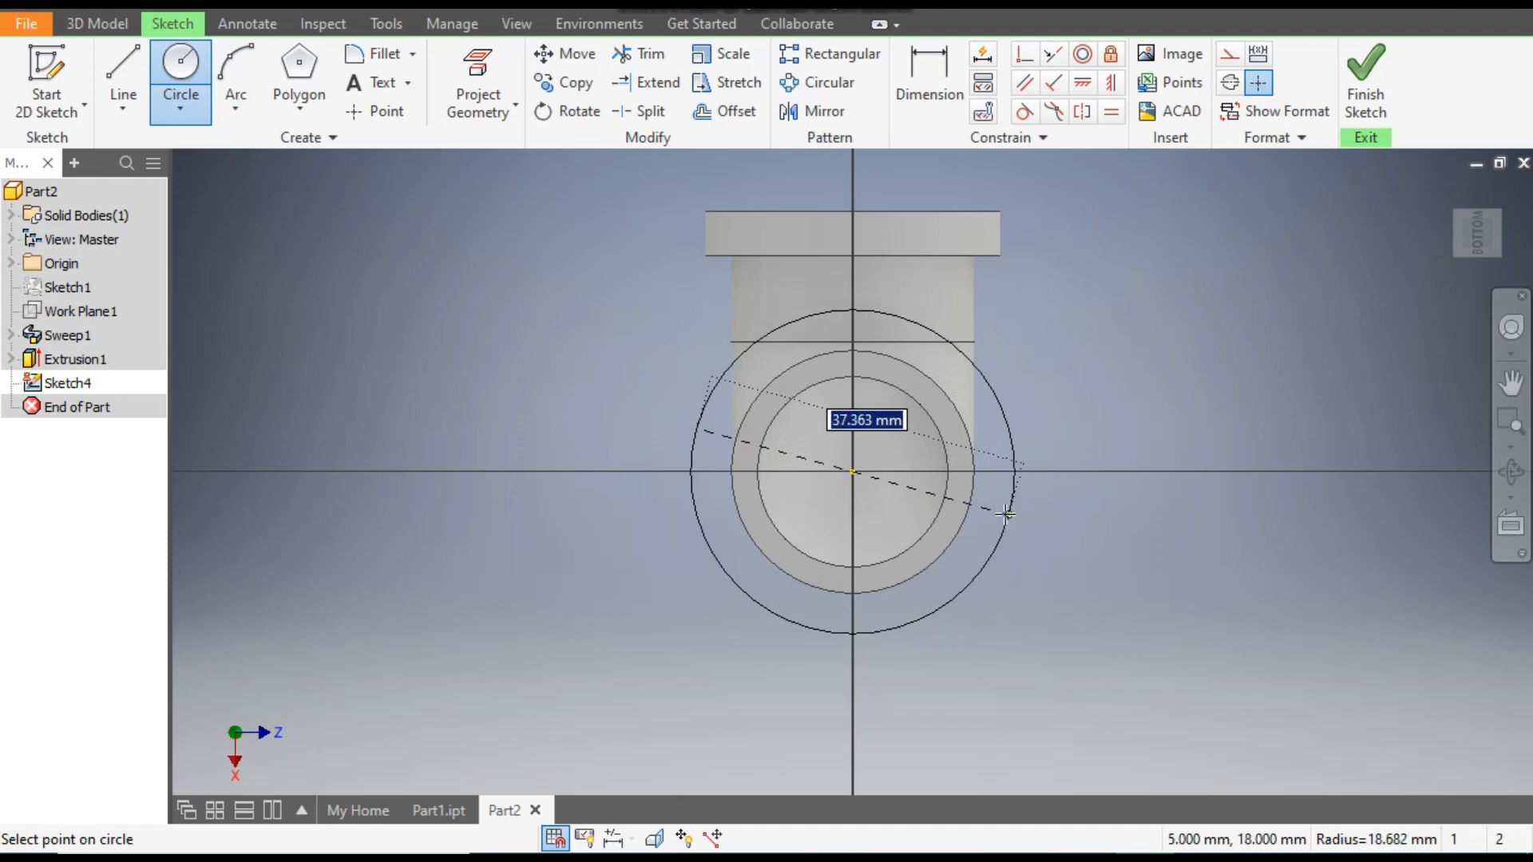
{"action": "type", "text": "34"}
{"action": "key", "text": "Return"}
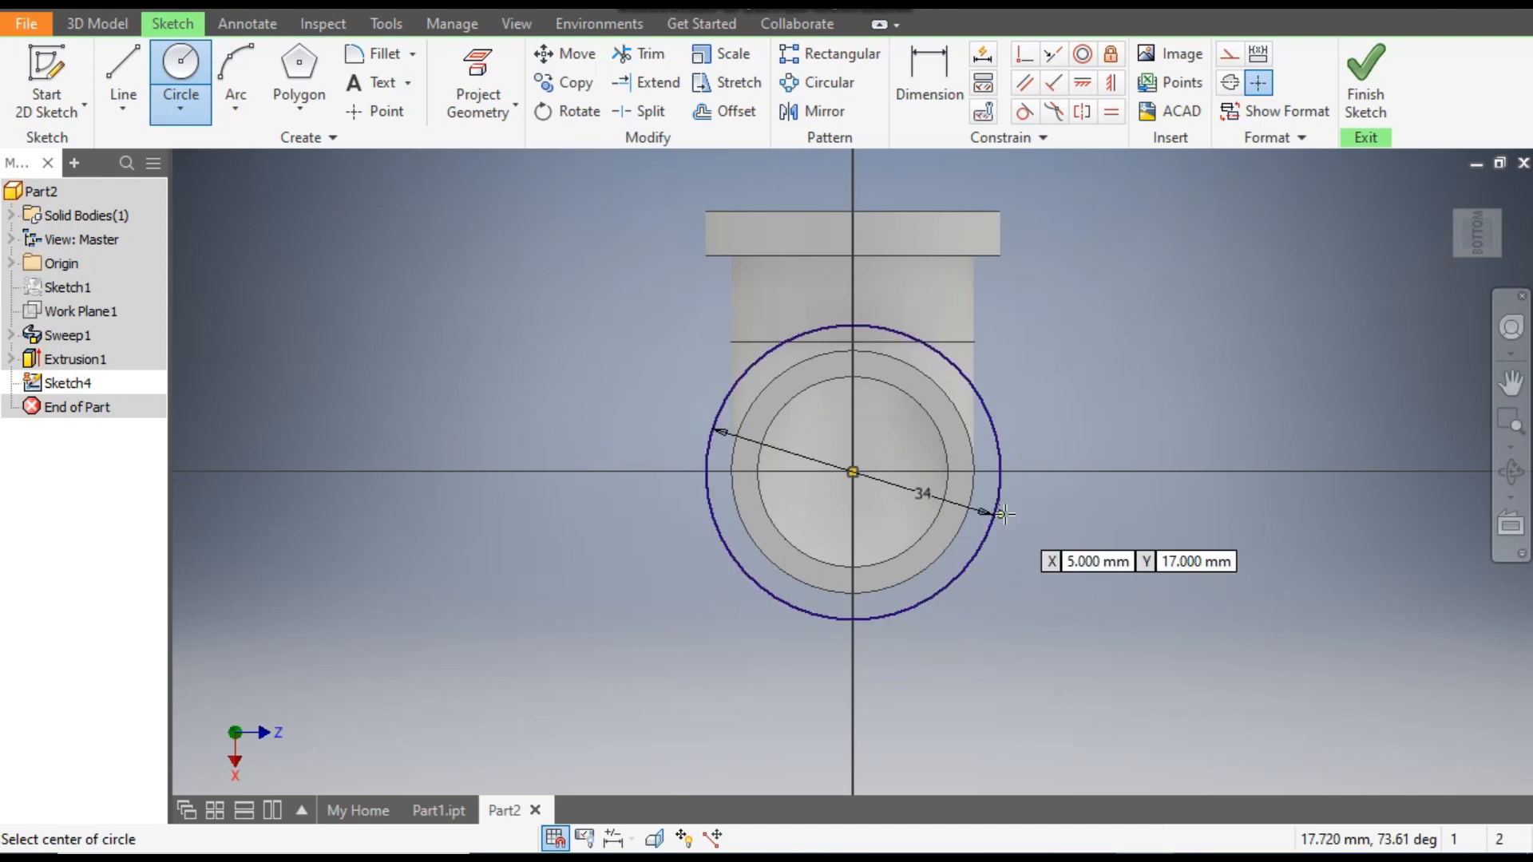
{"action": "key", "text": "Escape"}
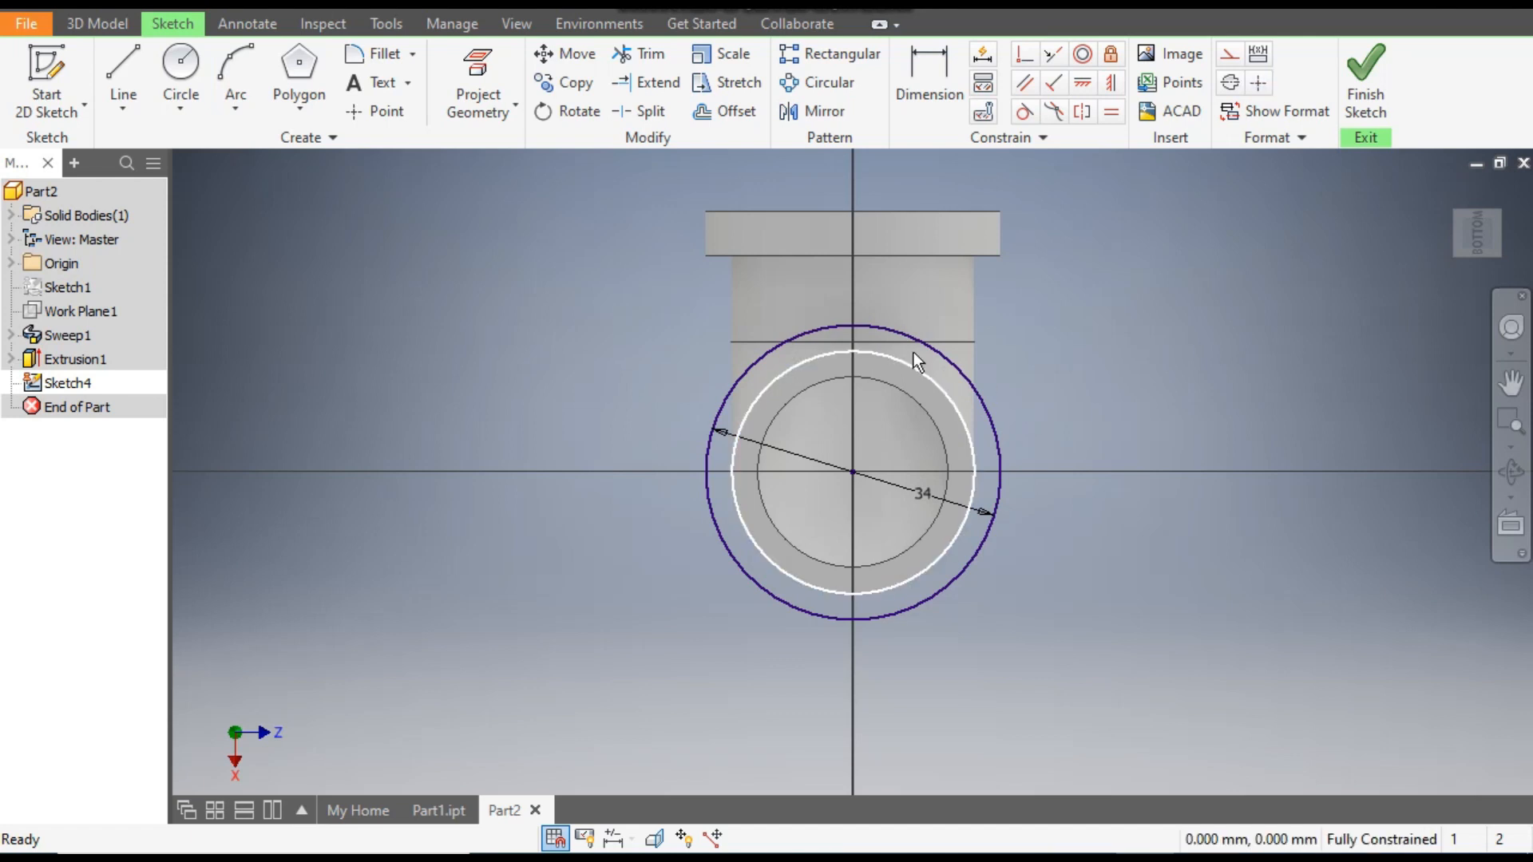
{"action": "left_click", "coordinate": [471, 70]}
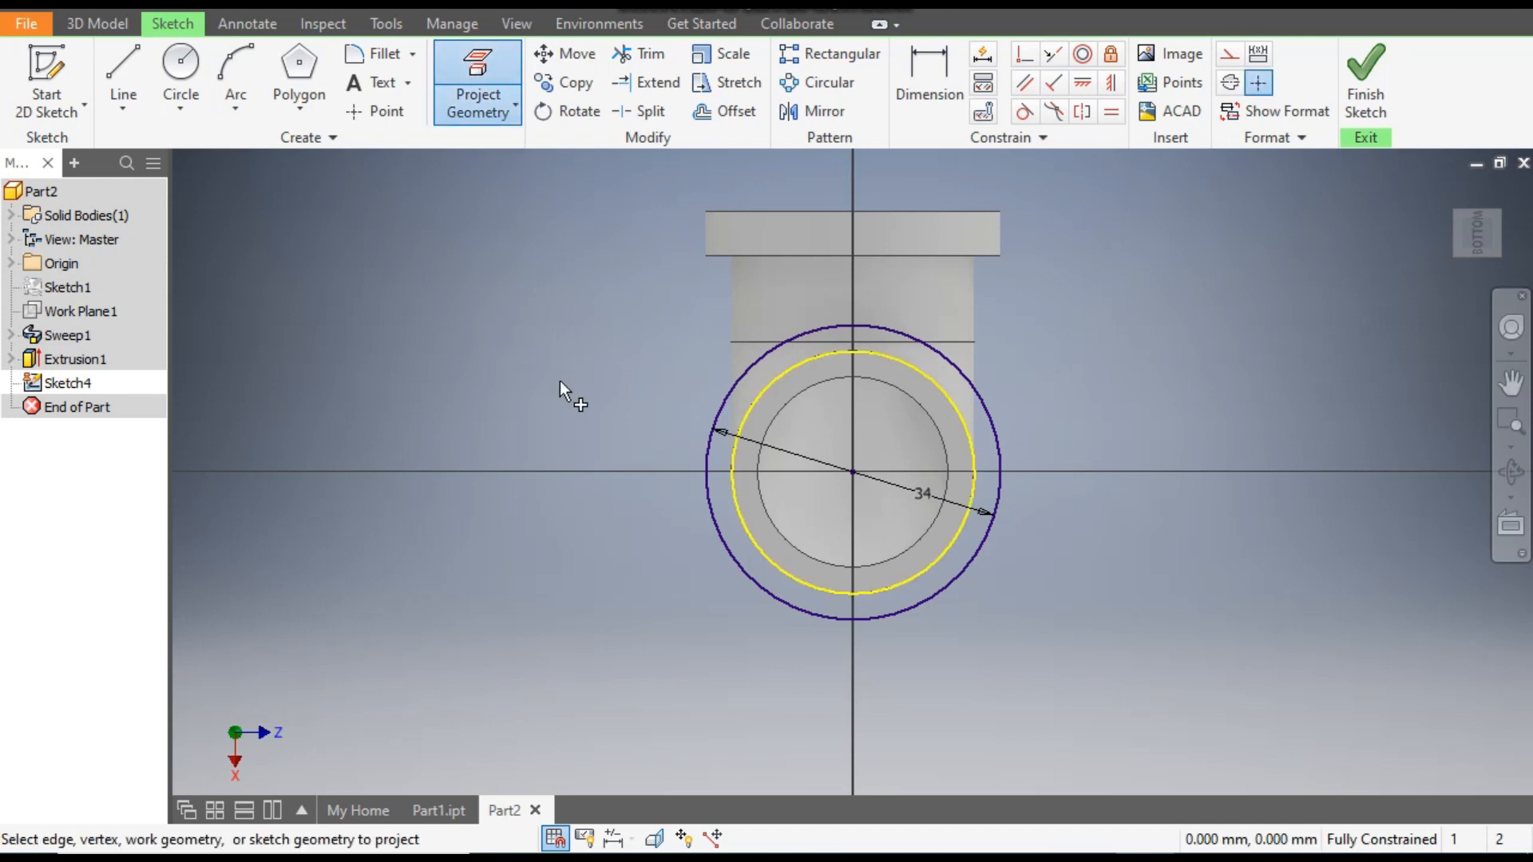
Step: Extrude the ring around the bottom opening 5 mm upward along the pipe as a joined collar
{"action": "left_click", "coordinate": [86, 24]}
{"action": "left_click", "coordinate": [123, 69]}
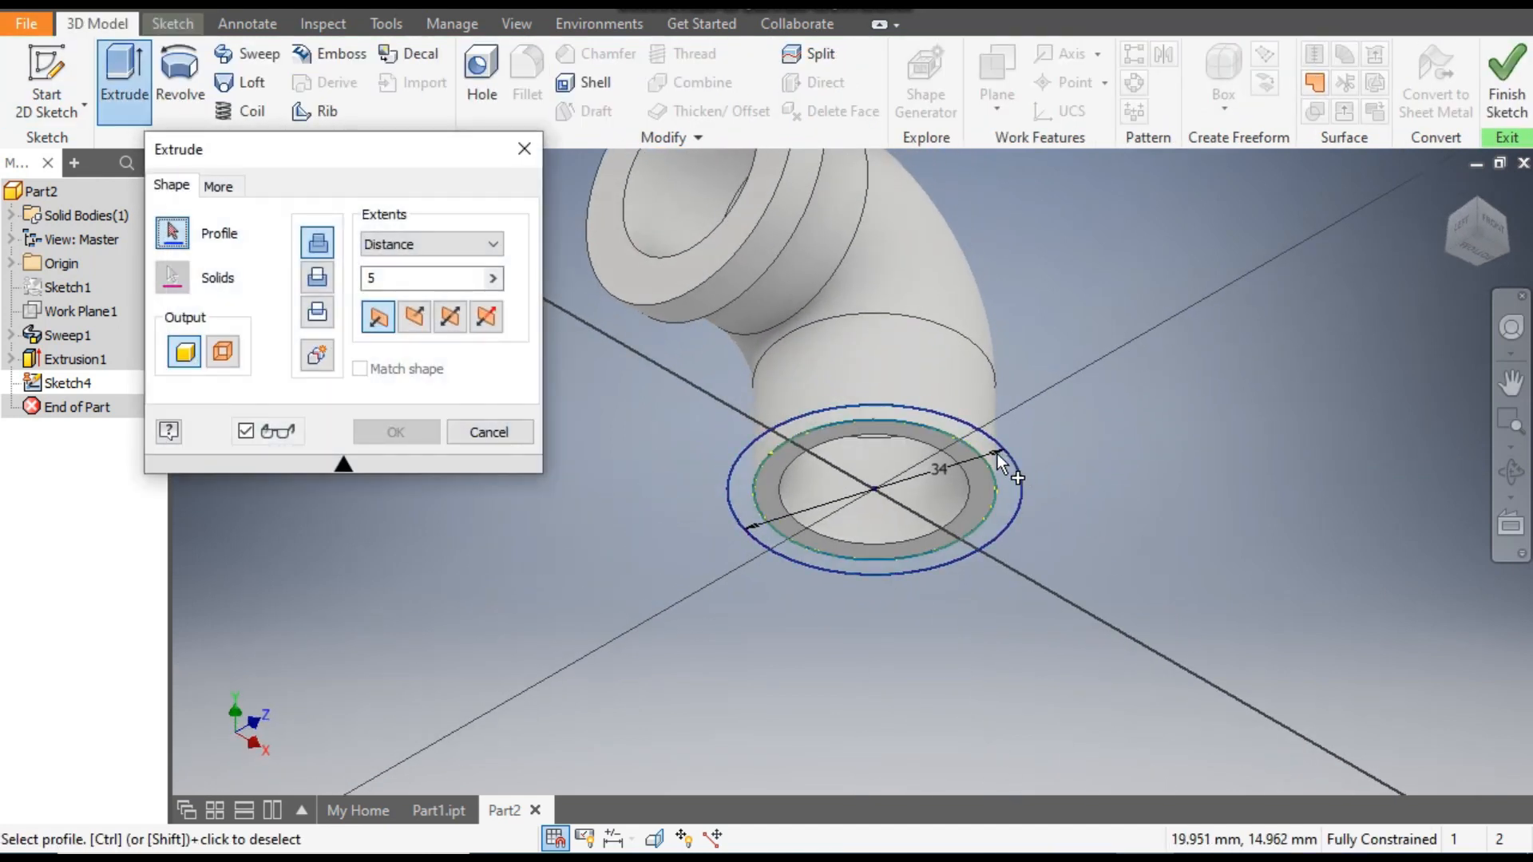
{"action": "left_click", "coordinate": [998, 453]}
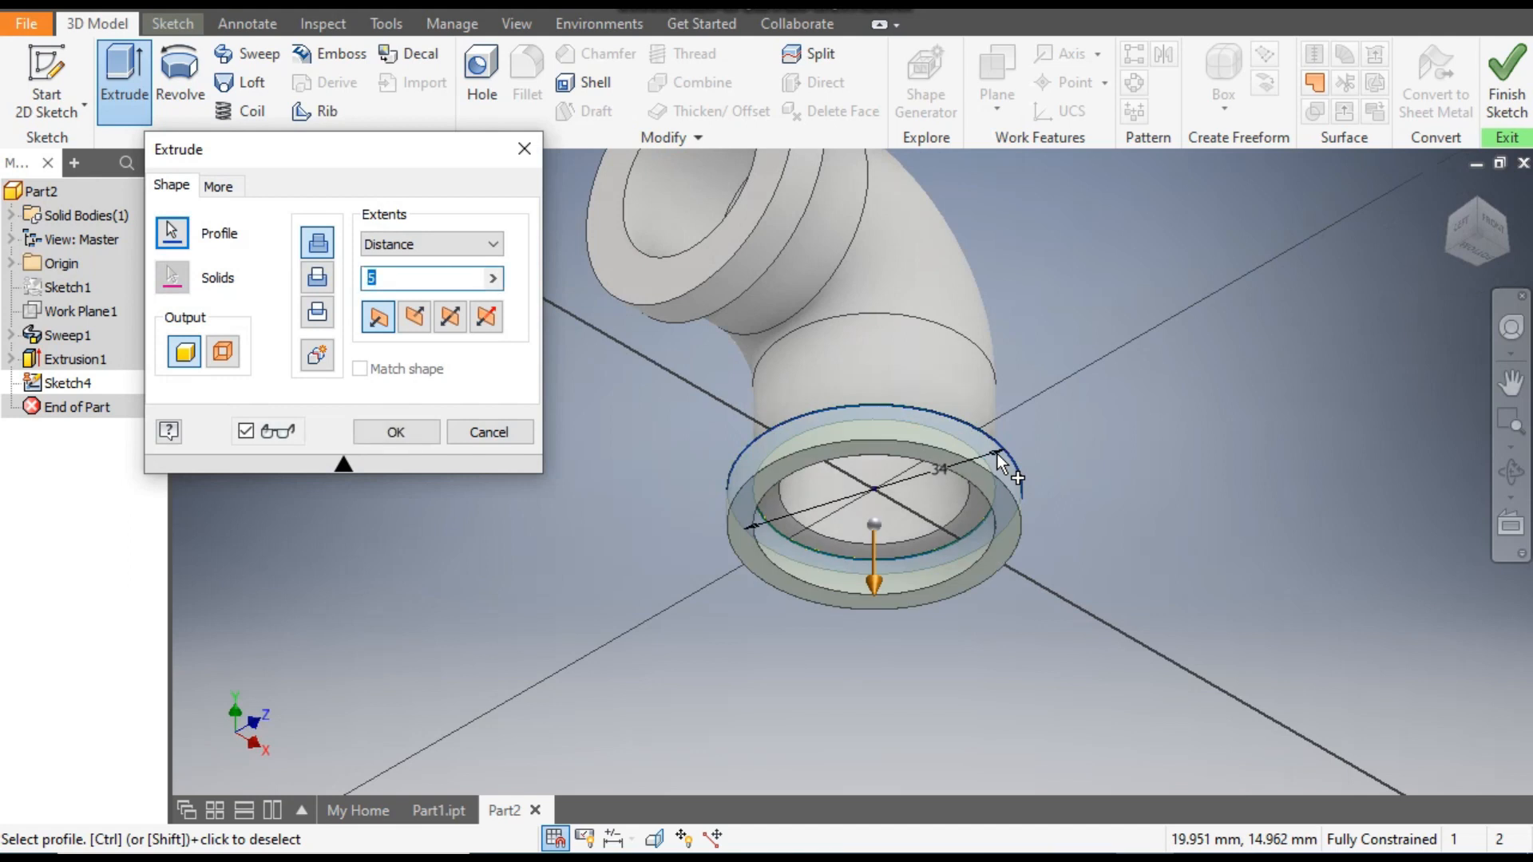
{"action": "left_click", "coordinate": [415, 317]}
{"action": "left_click", "coordinate": [375, 279]}
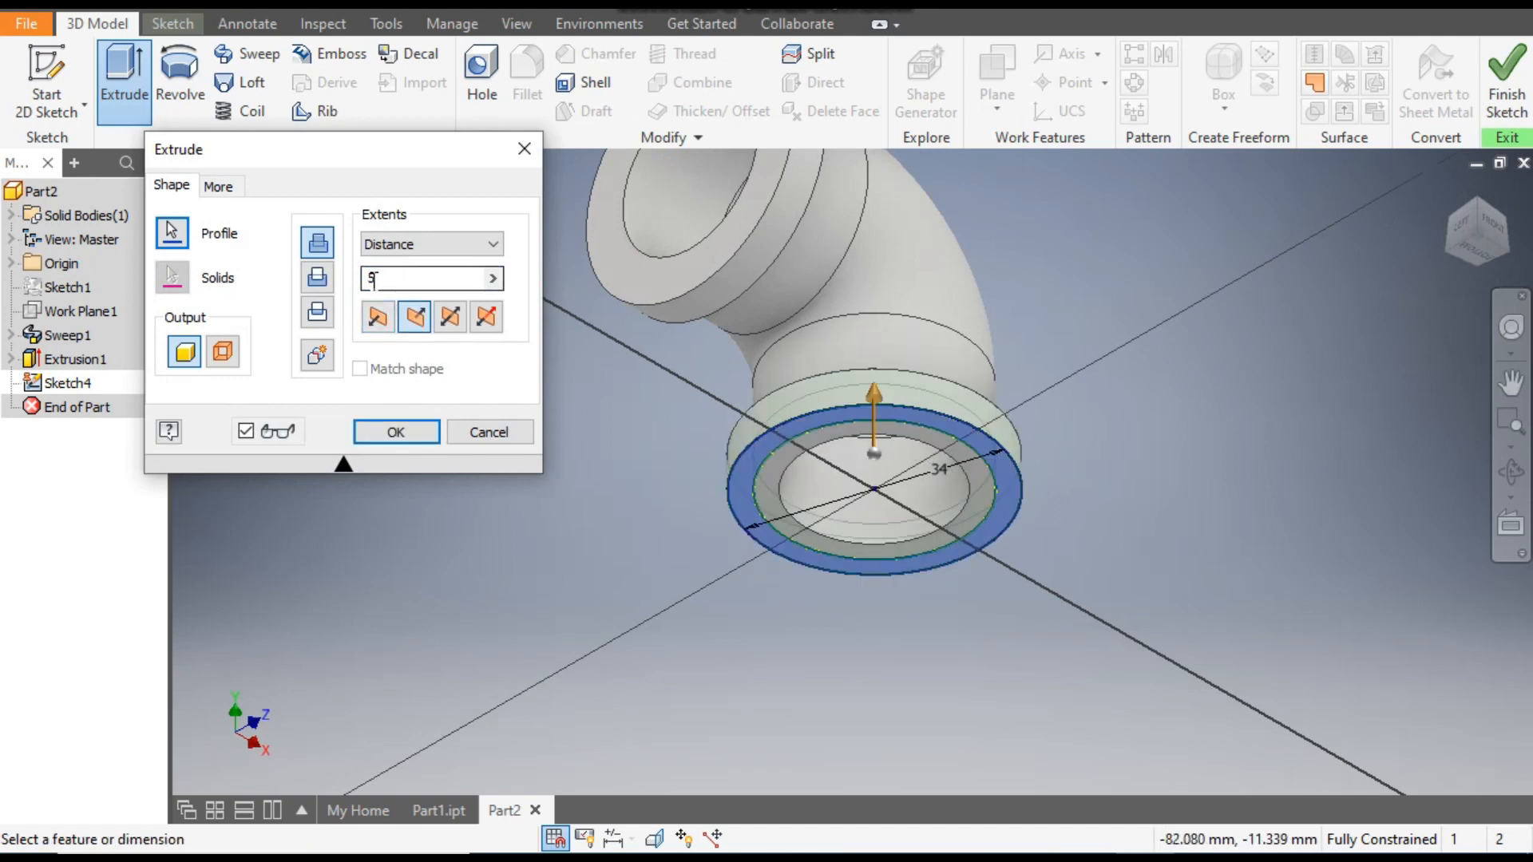
{"action": "left_click", "coordinate": [396, 432]}
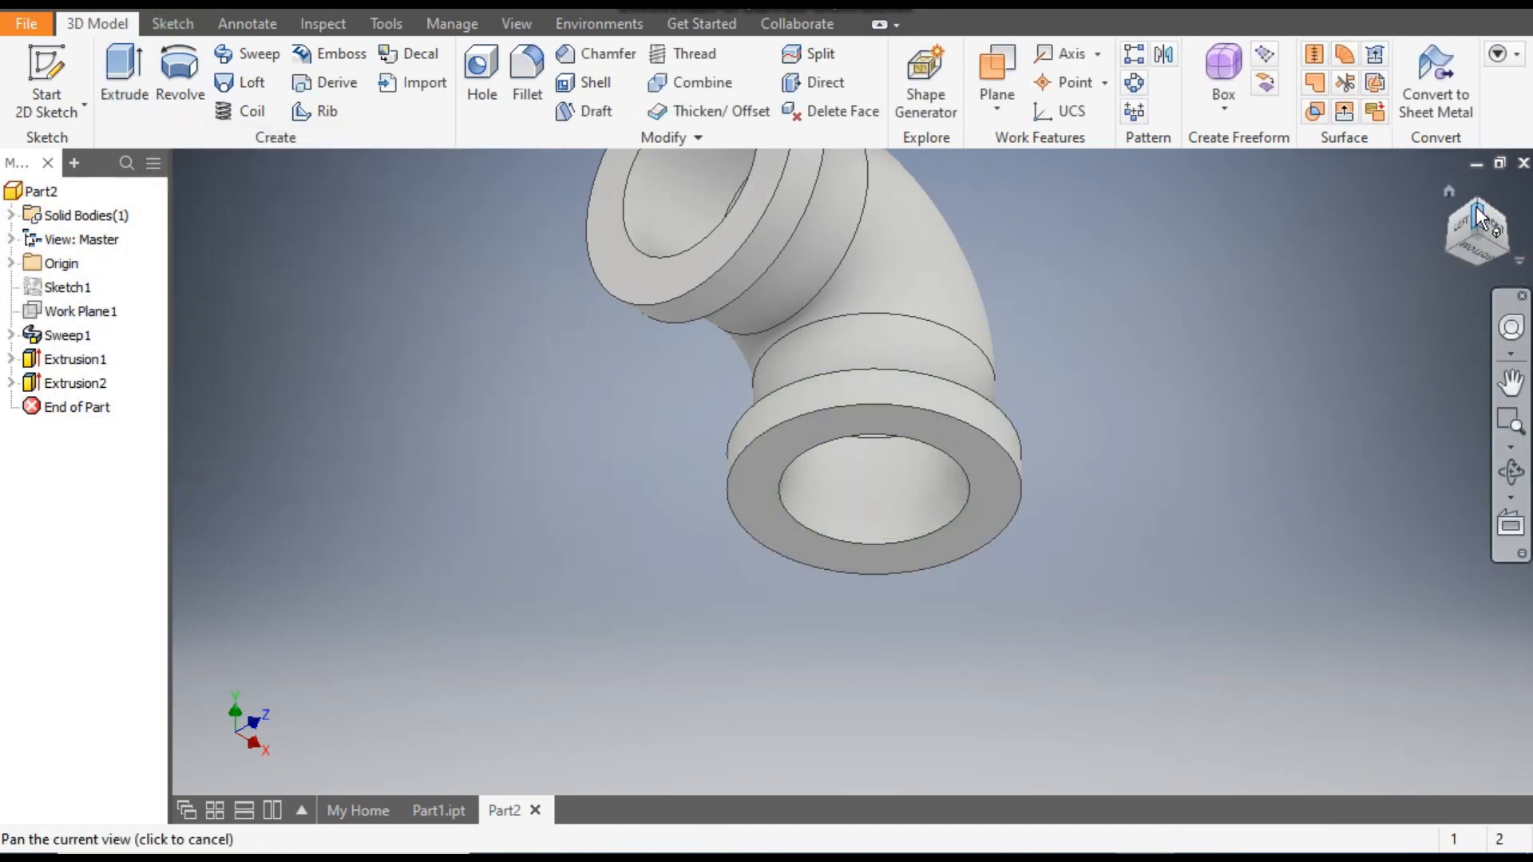
Step: Chamfer the inner edges of both pipe openings with a distance of 1 mm
{"action": "left_click", "coordinate": [1476, 200]}
{"action": "middle_click_drag", "start_coordinate": [1339, 367], "coordinate": [1341, 367]}
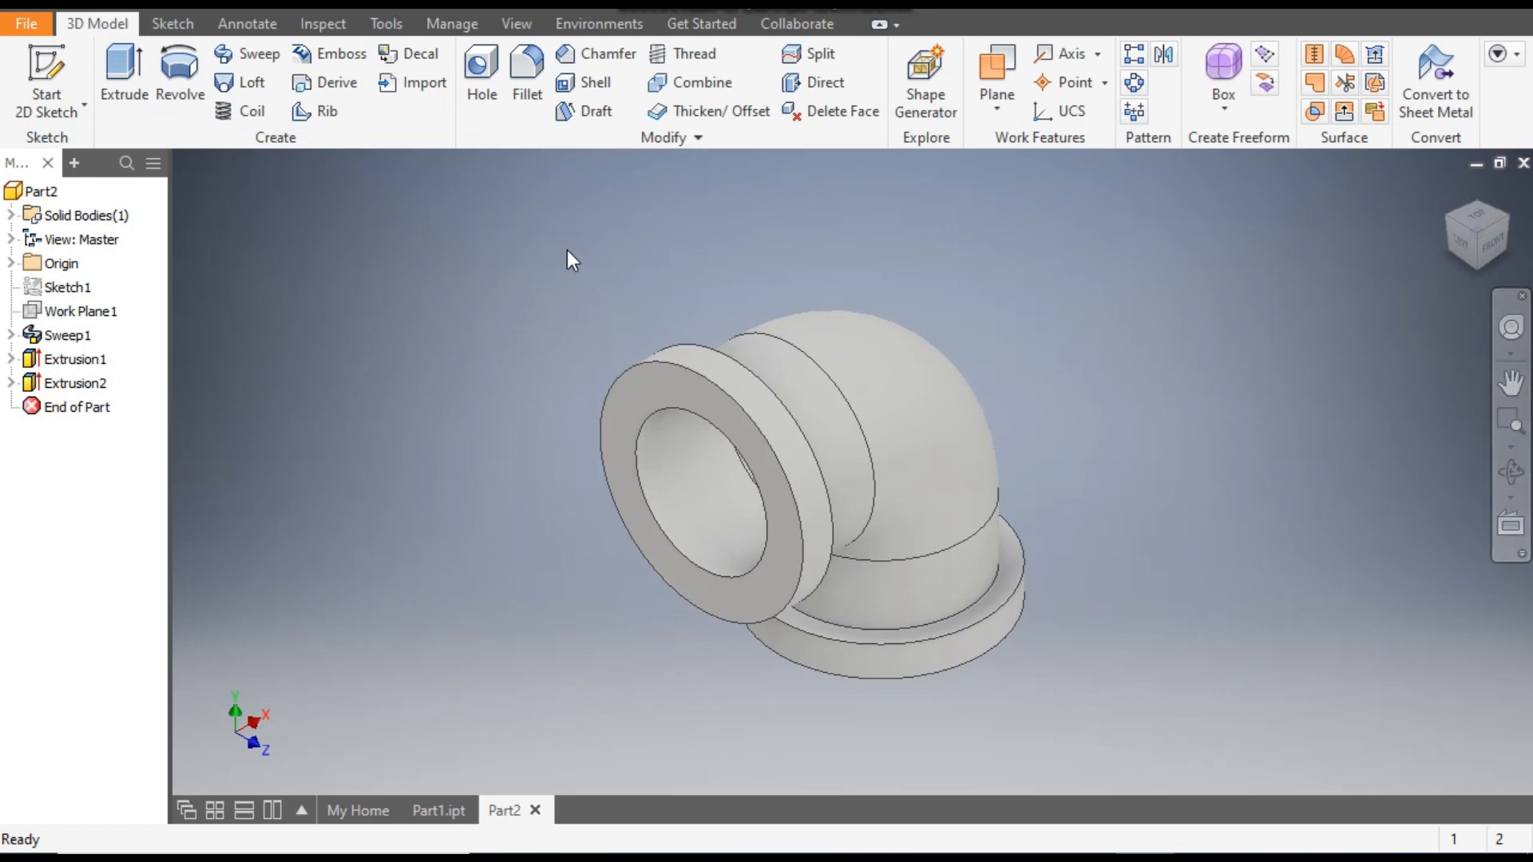
{"action": "left_click", "coordinate": [679, 409]}
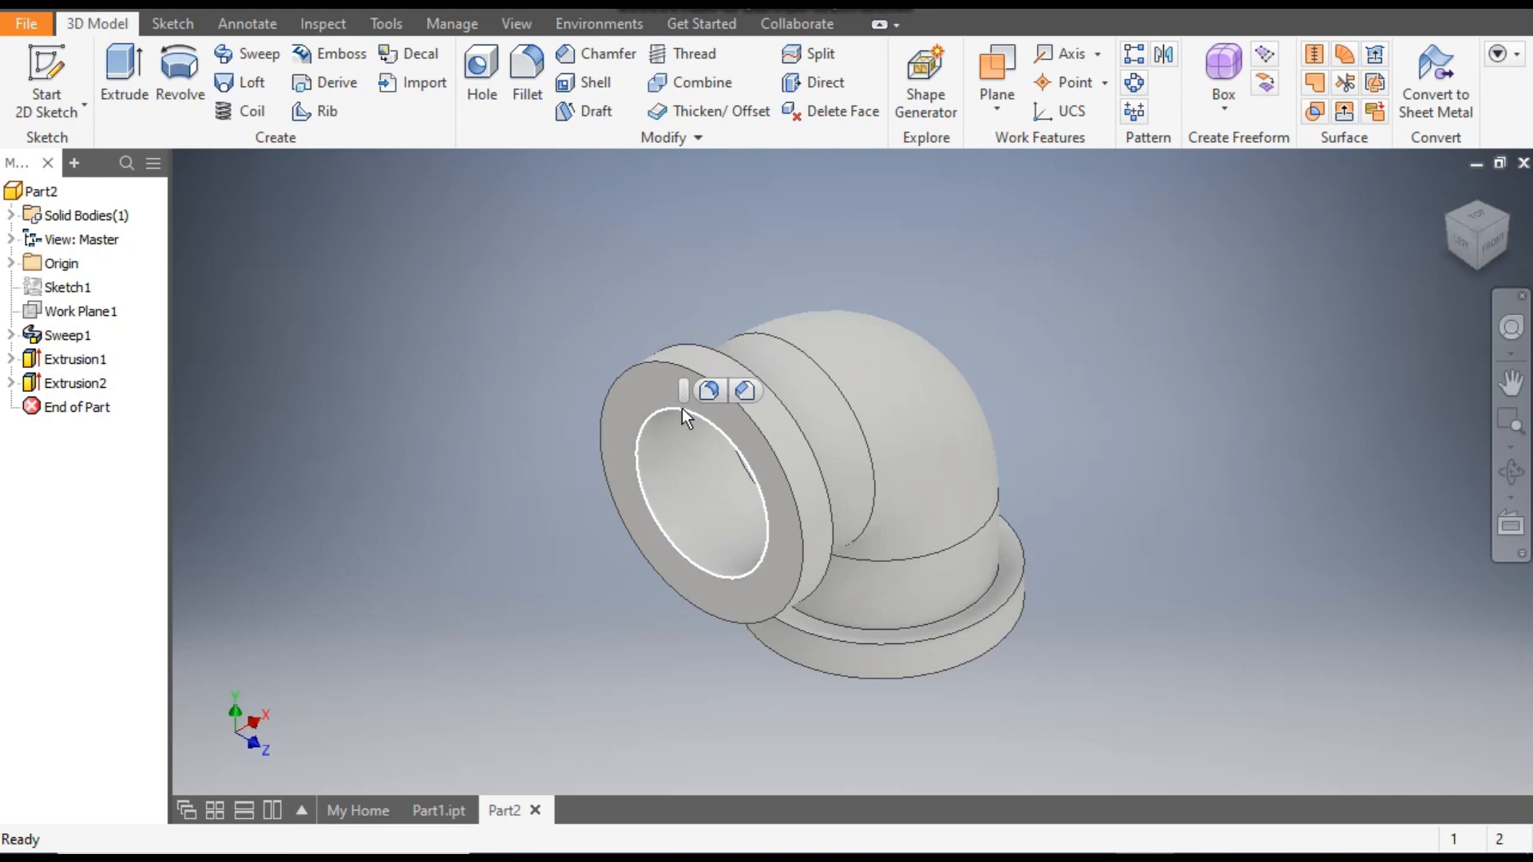
{"action": "left_click", "coordinate": [746, 390]}
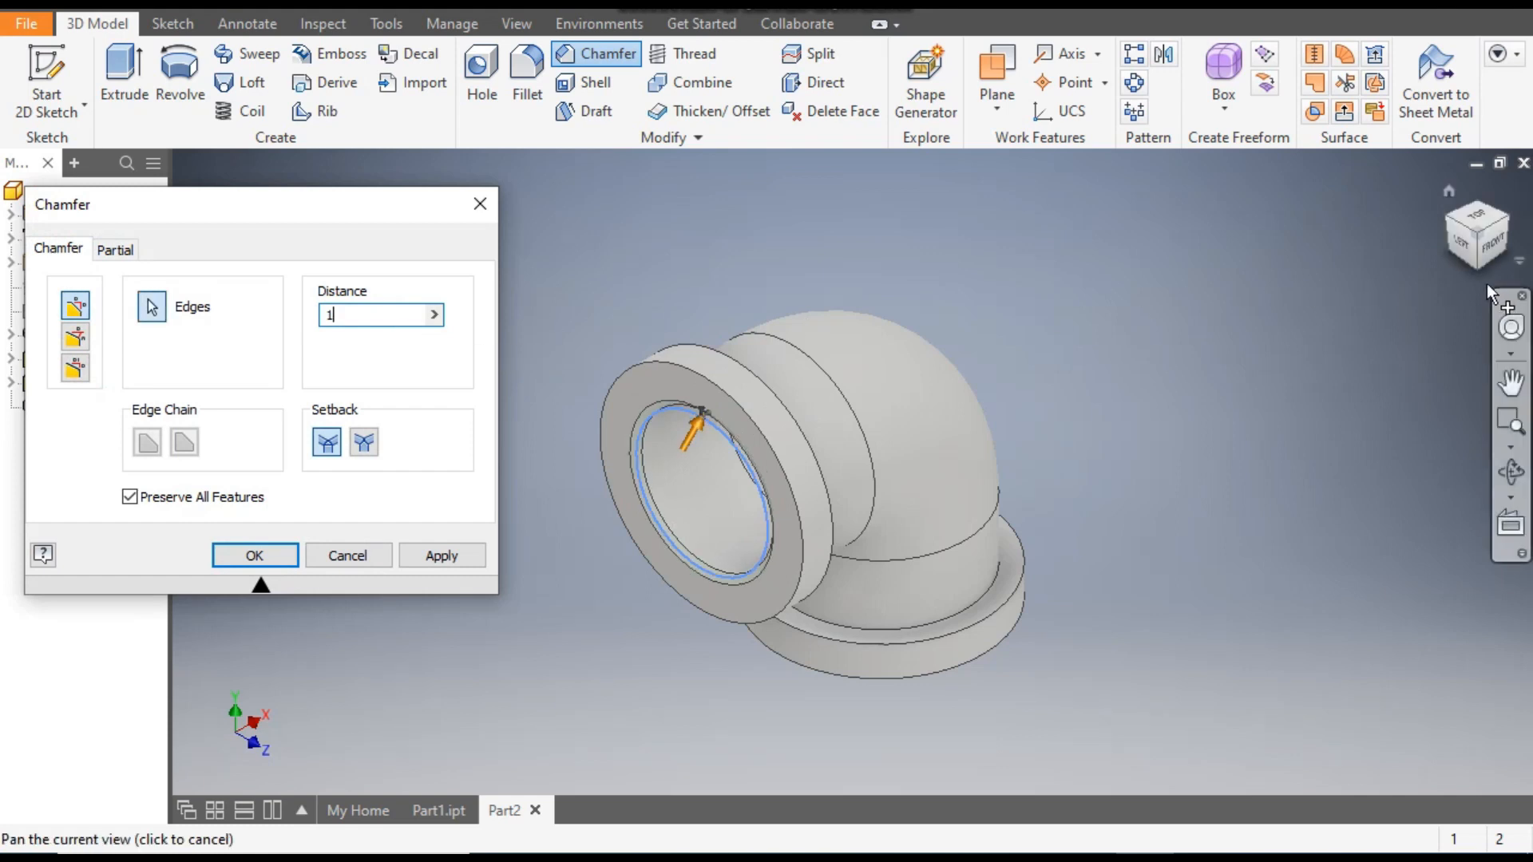
{"action": "left_click", "coordinate": [1481, 264]}
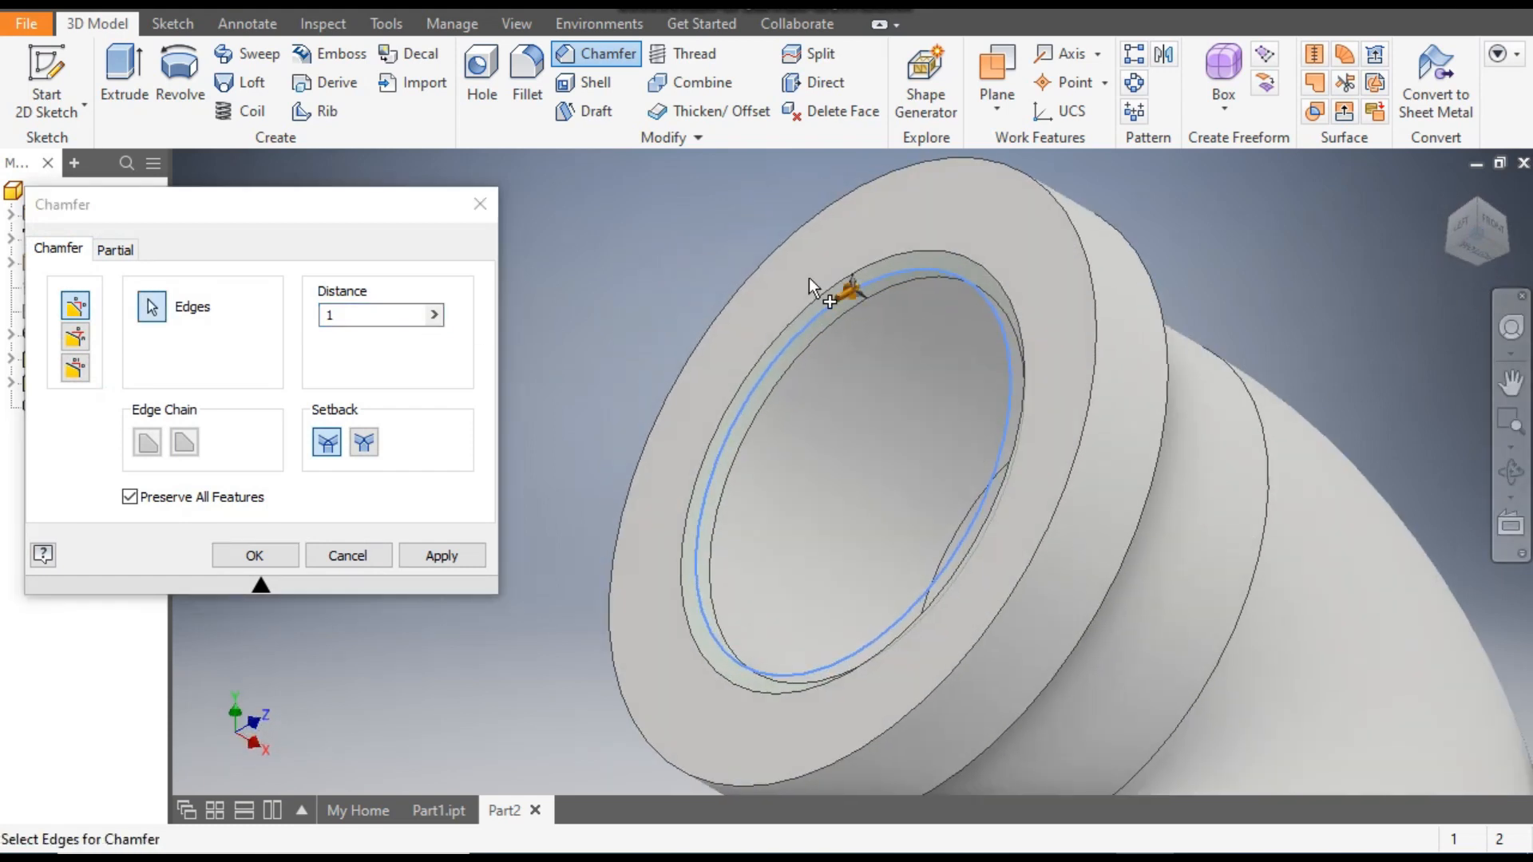
{"action": "scroll", "coordinate": [846, 319], "scroll_direction": "down", "scroll_amount": 5}
{"action": "scroll", "coordinate": [880, 362], "scroll_direction": "up", "scroll_amount": 5}
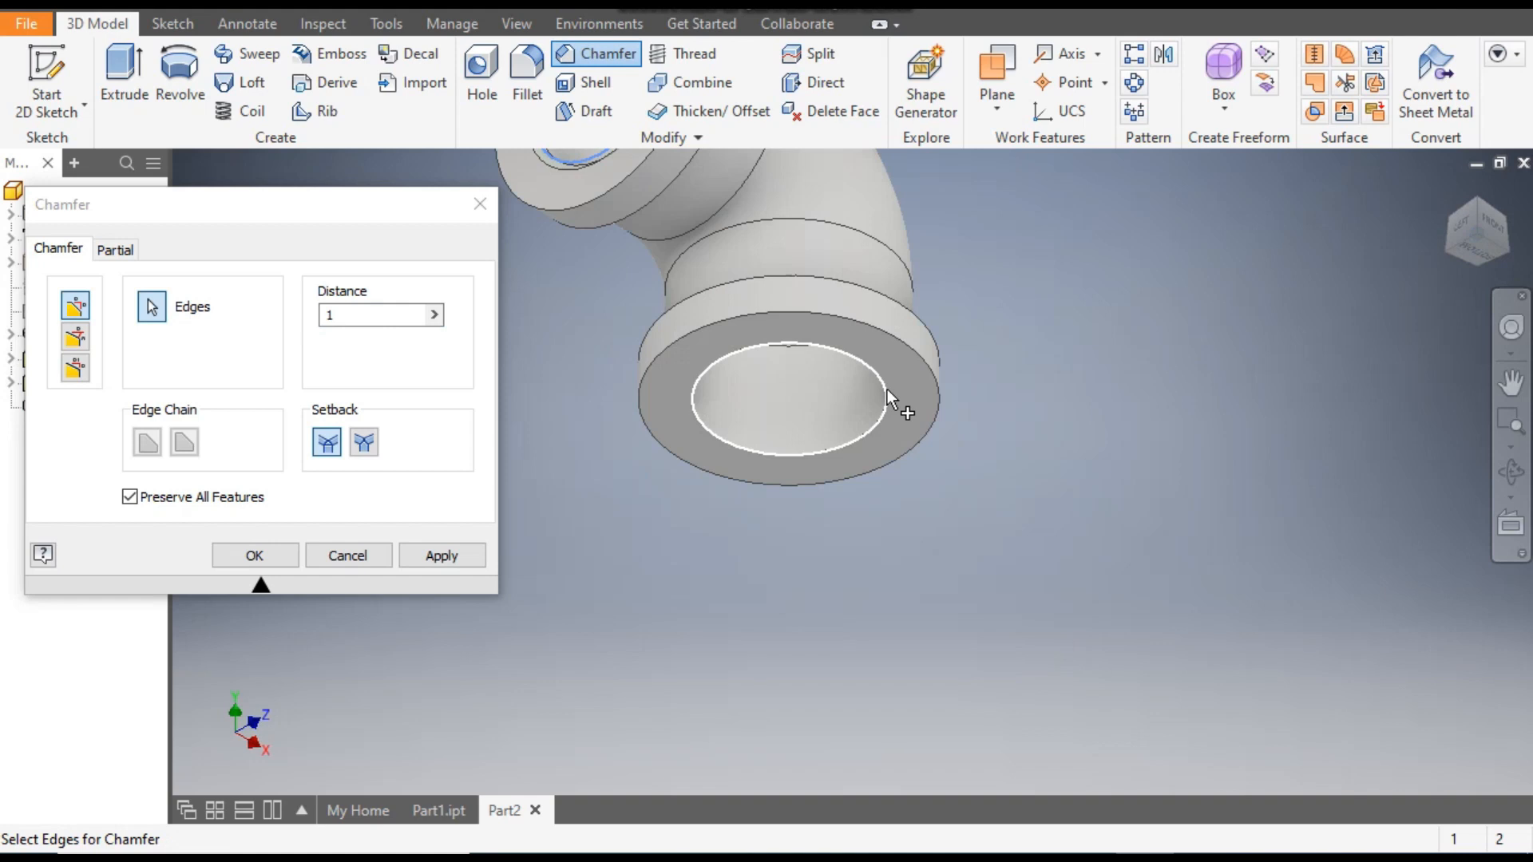
{"action": "left_click", "coordinate": [888, 390]}
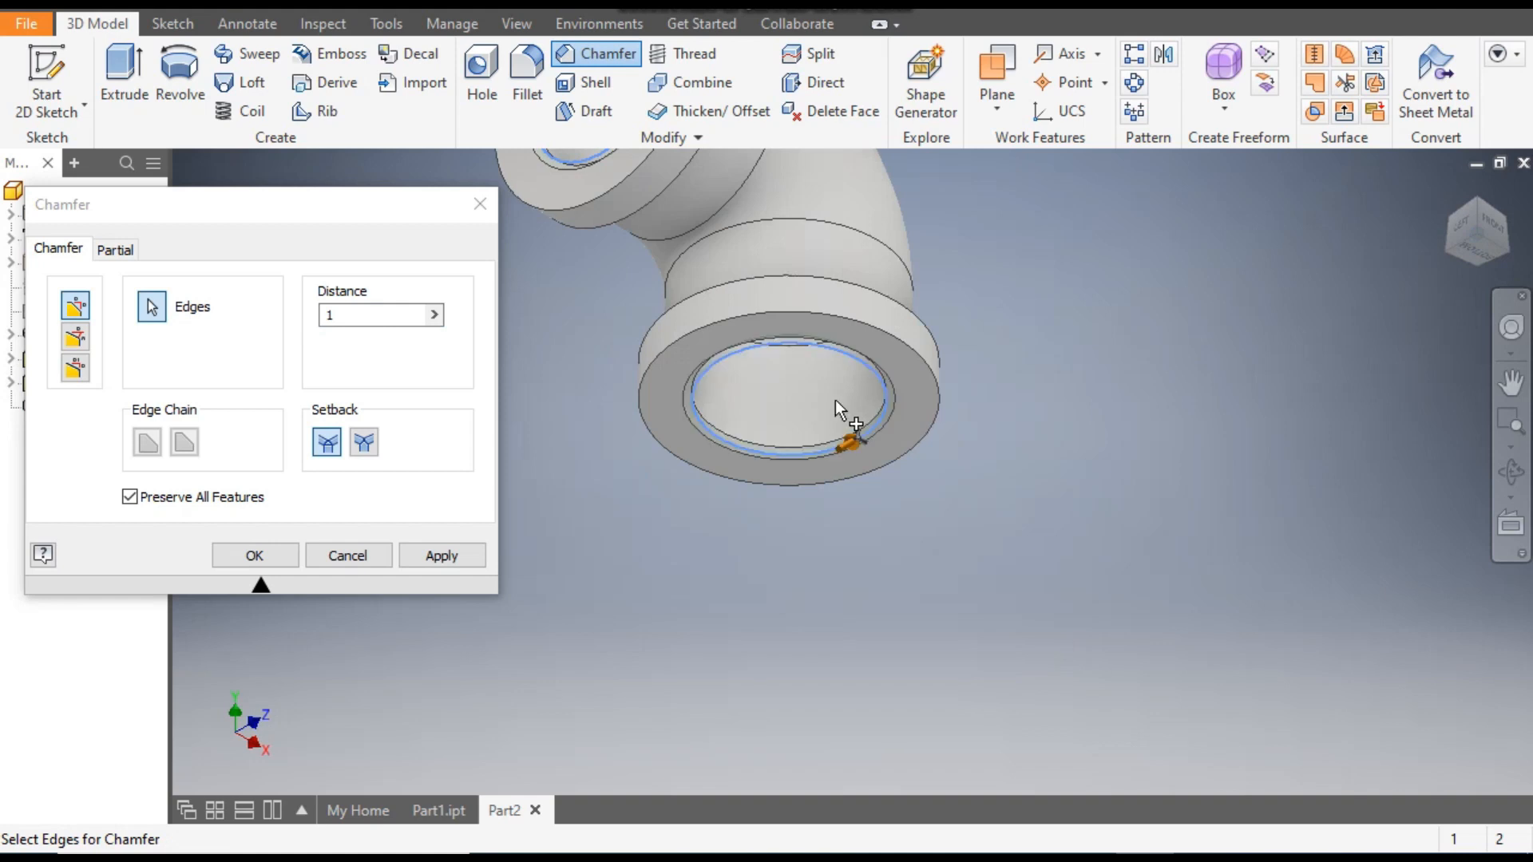
{"action": "left_click", "coordinate": [441, 554]}
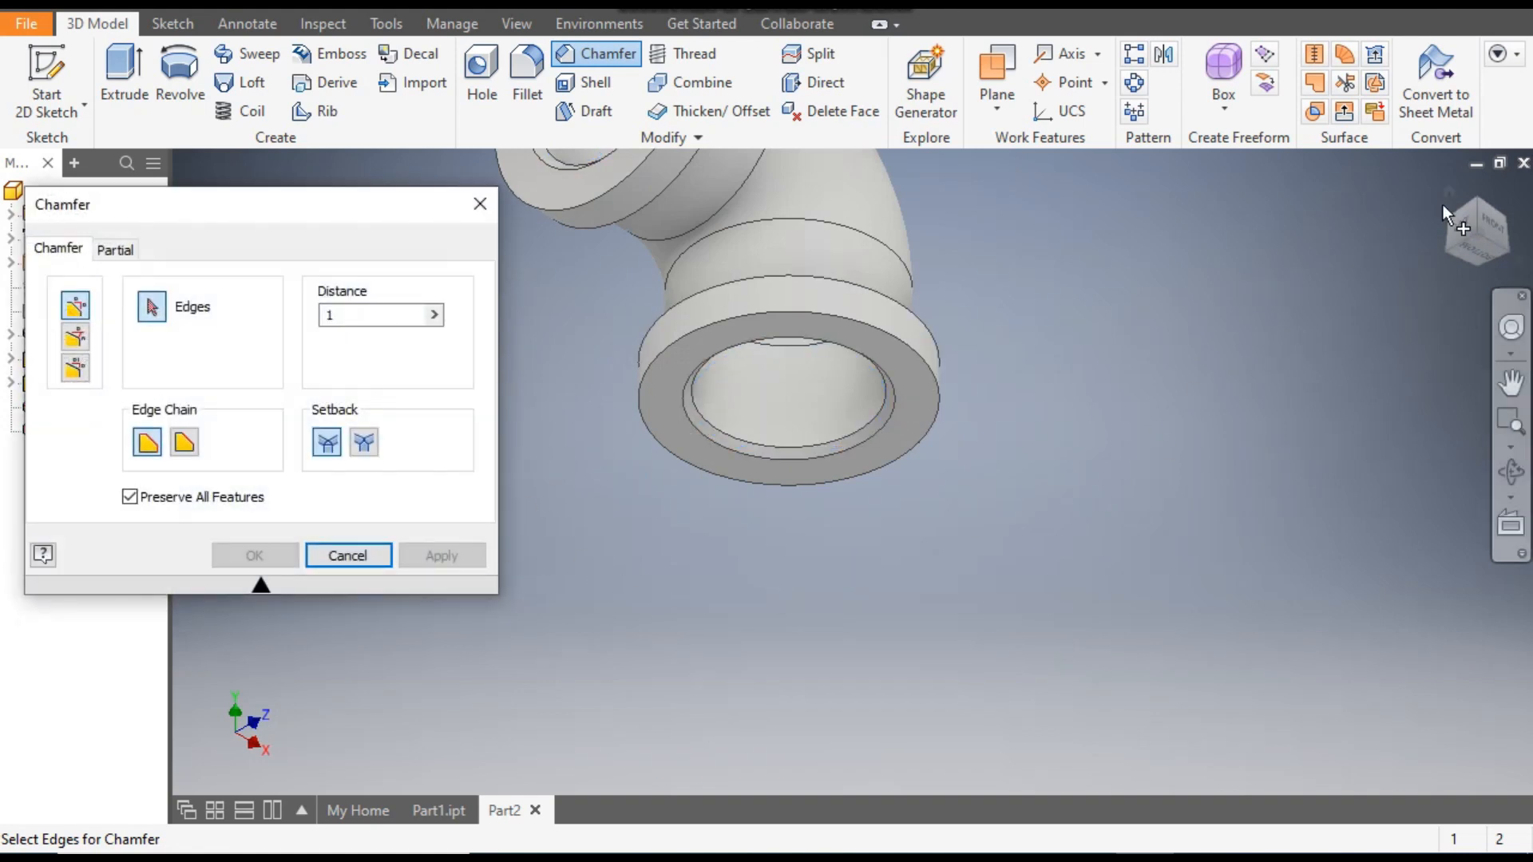
{"action": "left_click", "coordinate": [1478, 196]}
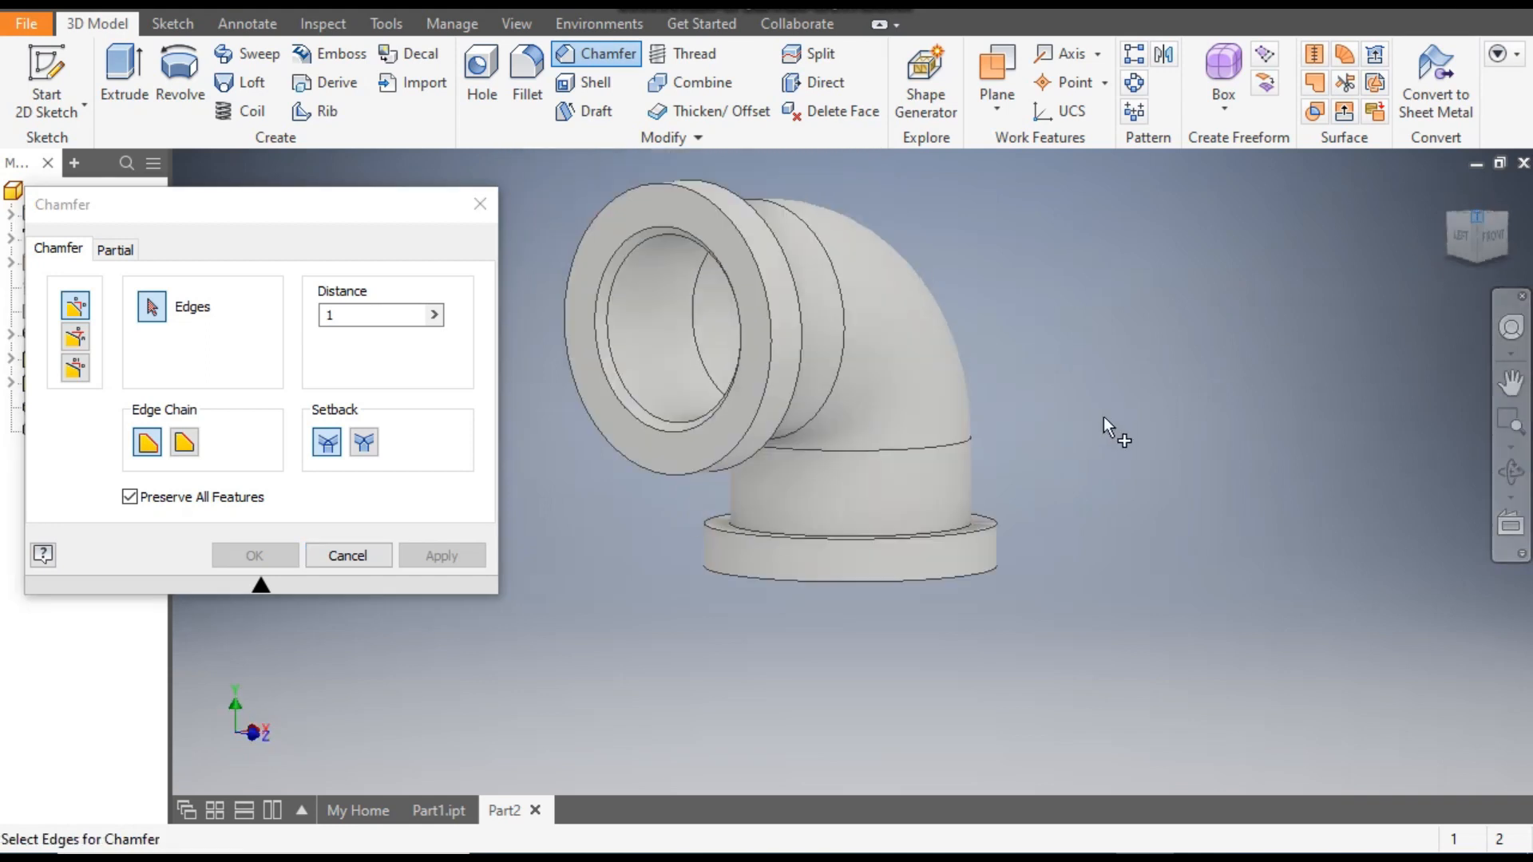
{"action": "left_click", "coordinate": [479, 210]}
Step: Begin a helical curve in a new 3D sketch, running its axis from the side opening's inner chamfer centre horizontally into the pipe
{"action": "middle_click_drag", "start_coordinate": [539, 289], "coordinate": [582, 207]}
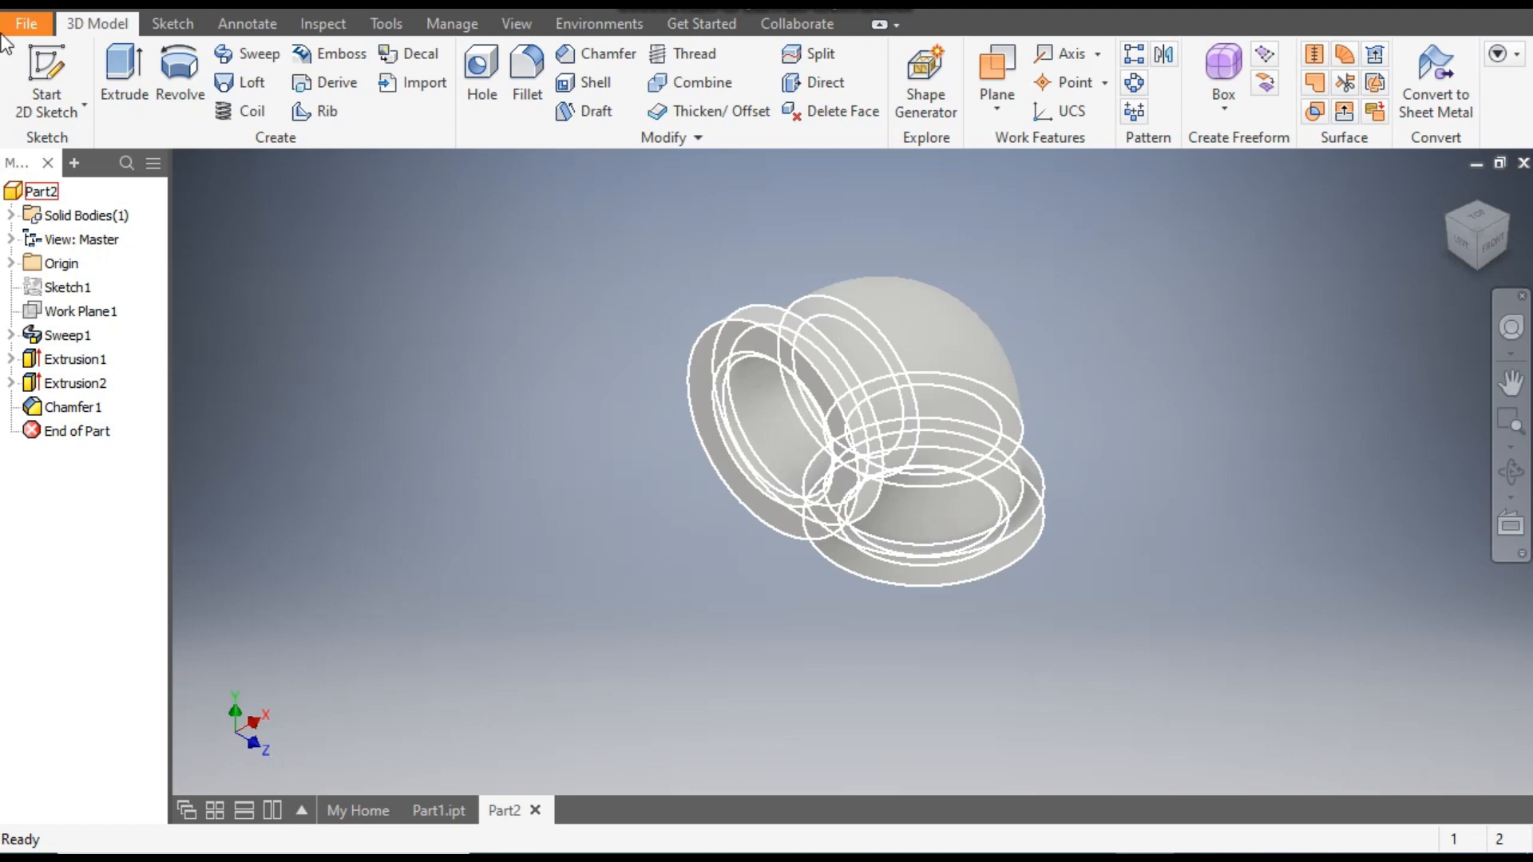
{"action": "left_click", "coordinate": [61, 96]}
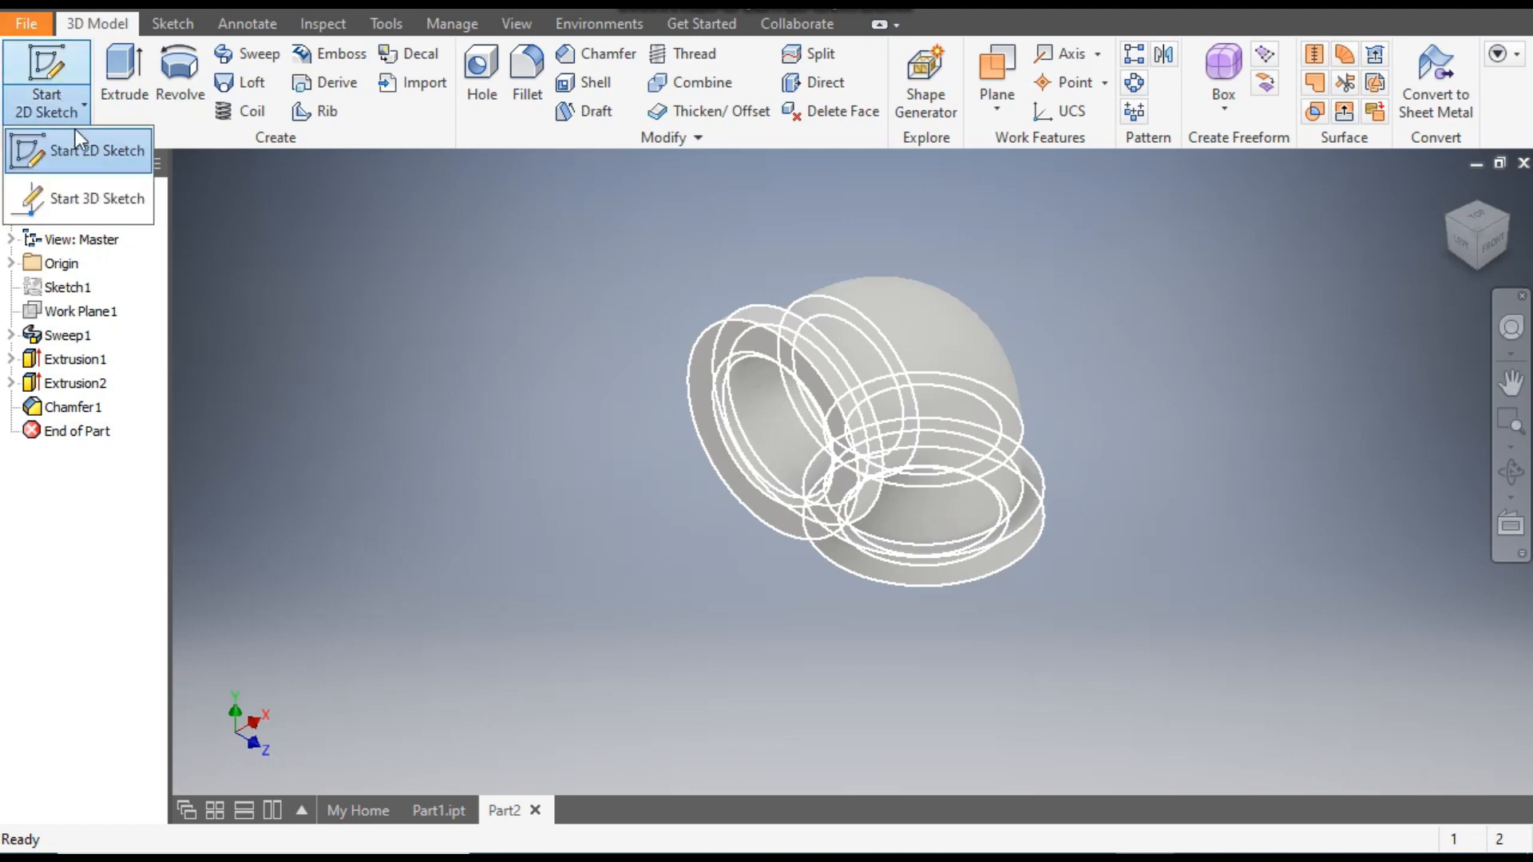
{"action": "left_click", "coordinate": [119, 193]}
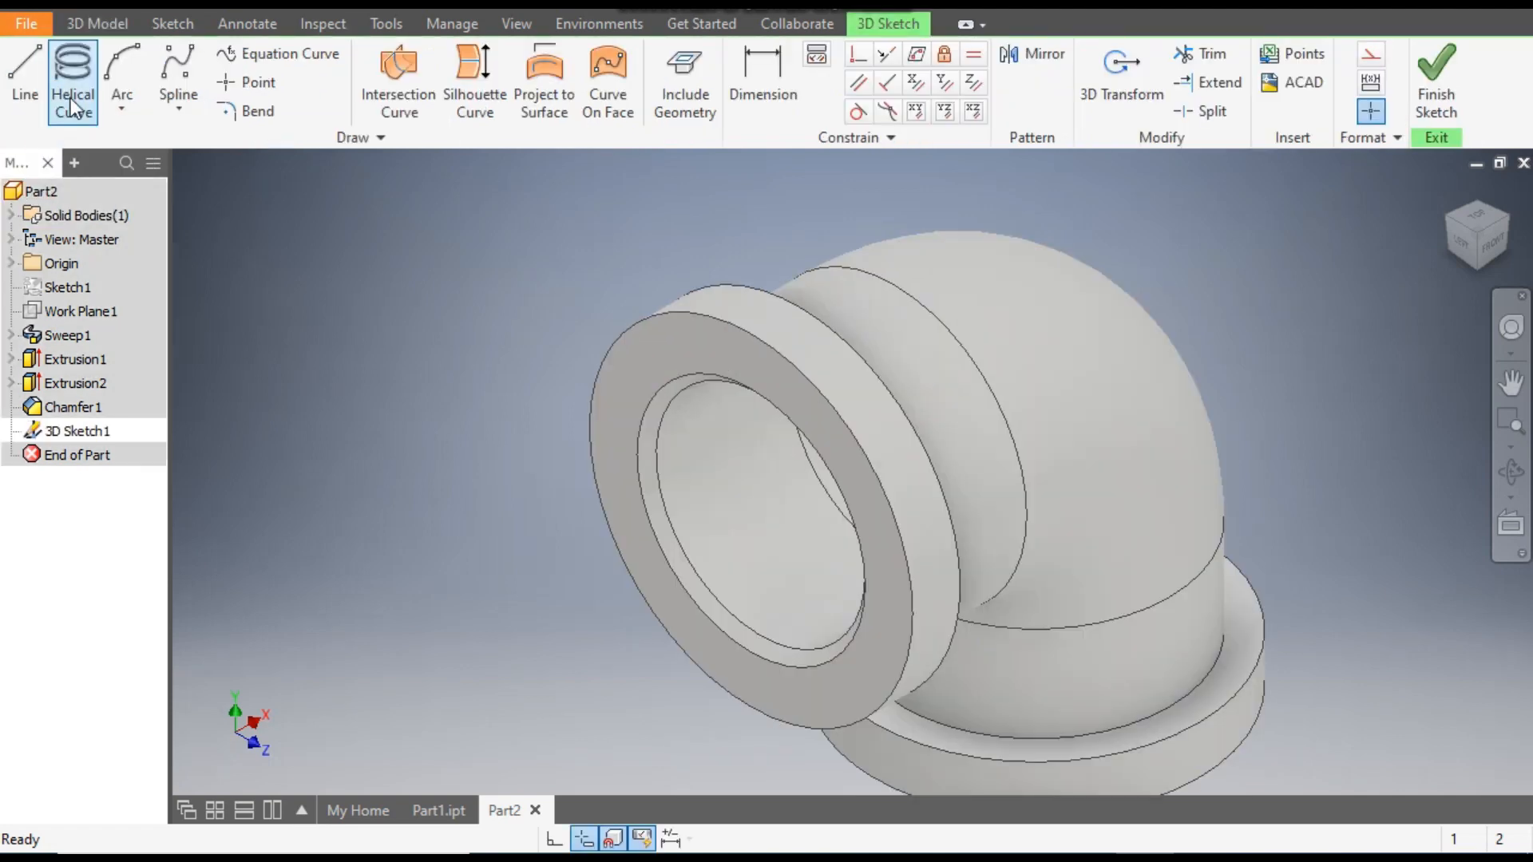
{"action": "left_click", "coordinate": [71, 89]}
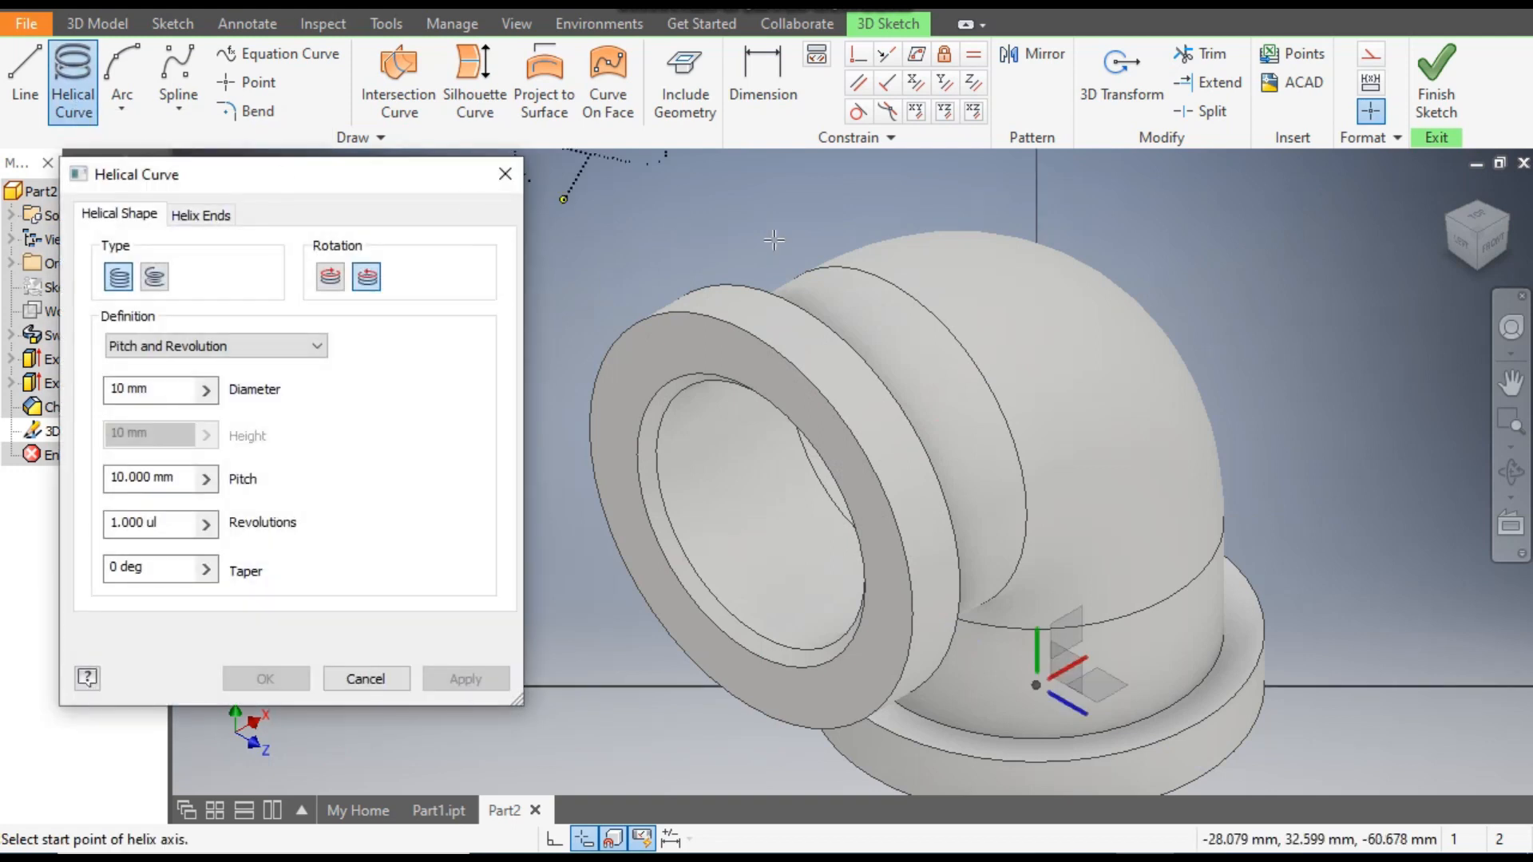
{"action": "left_click", "coordinate": [683, 391]}
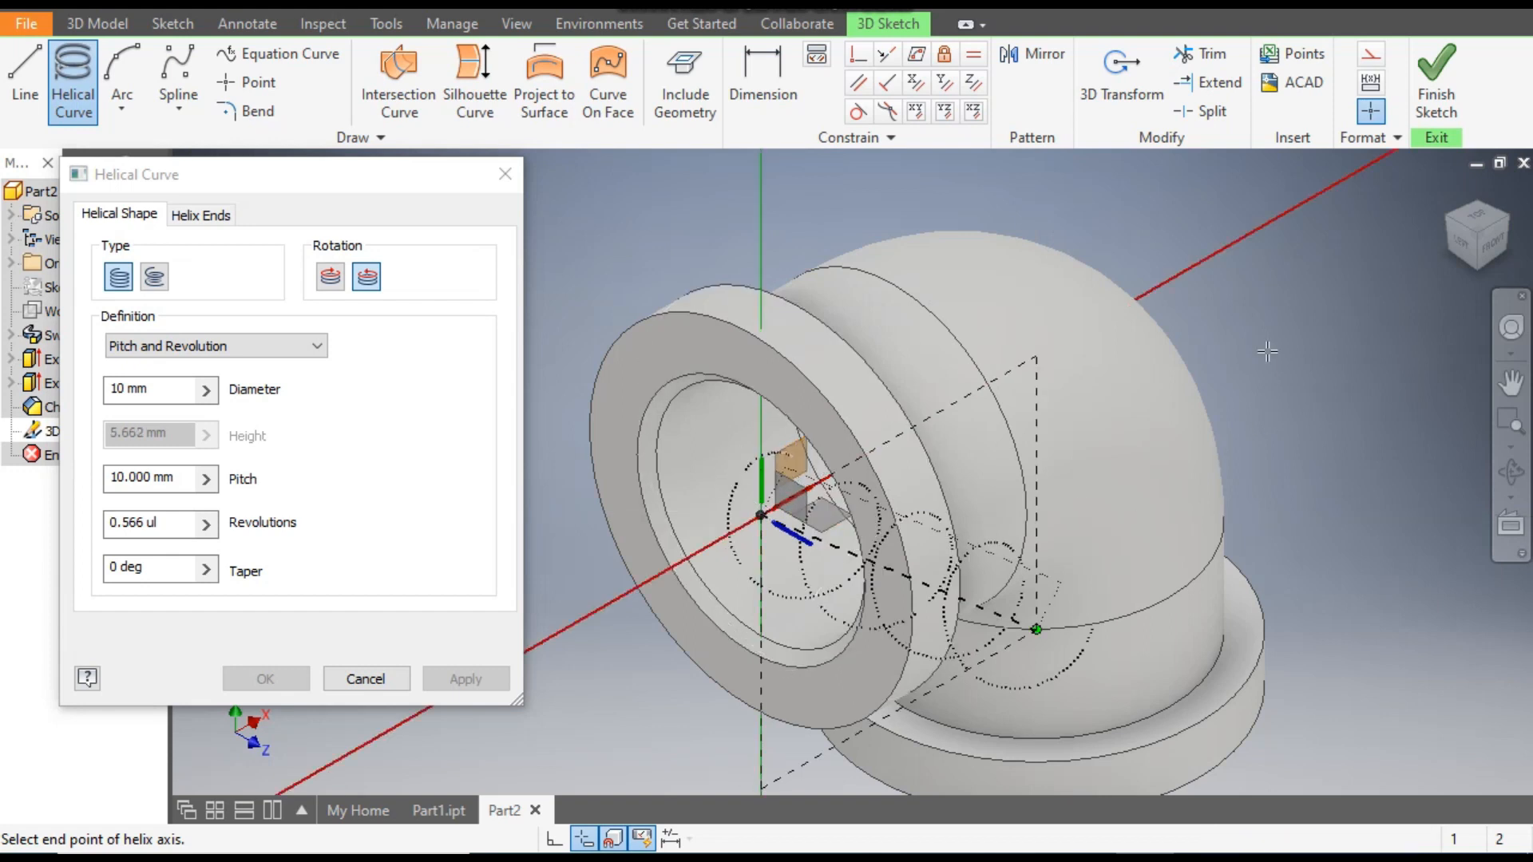
{"action": "left_click", "coordinate": [1180, 273]}
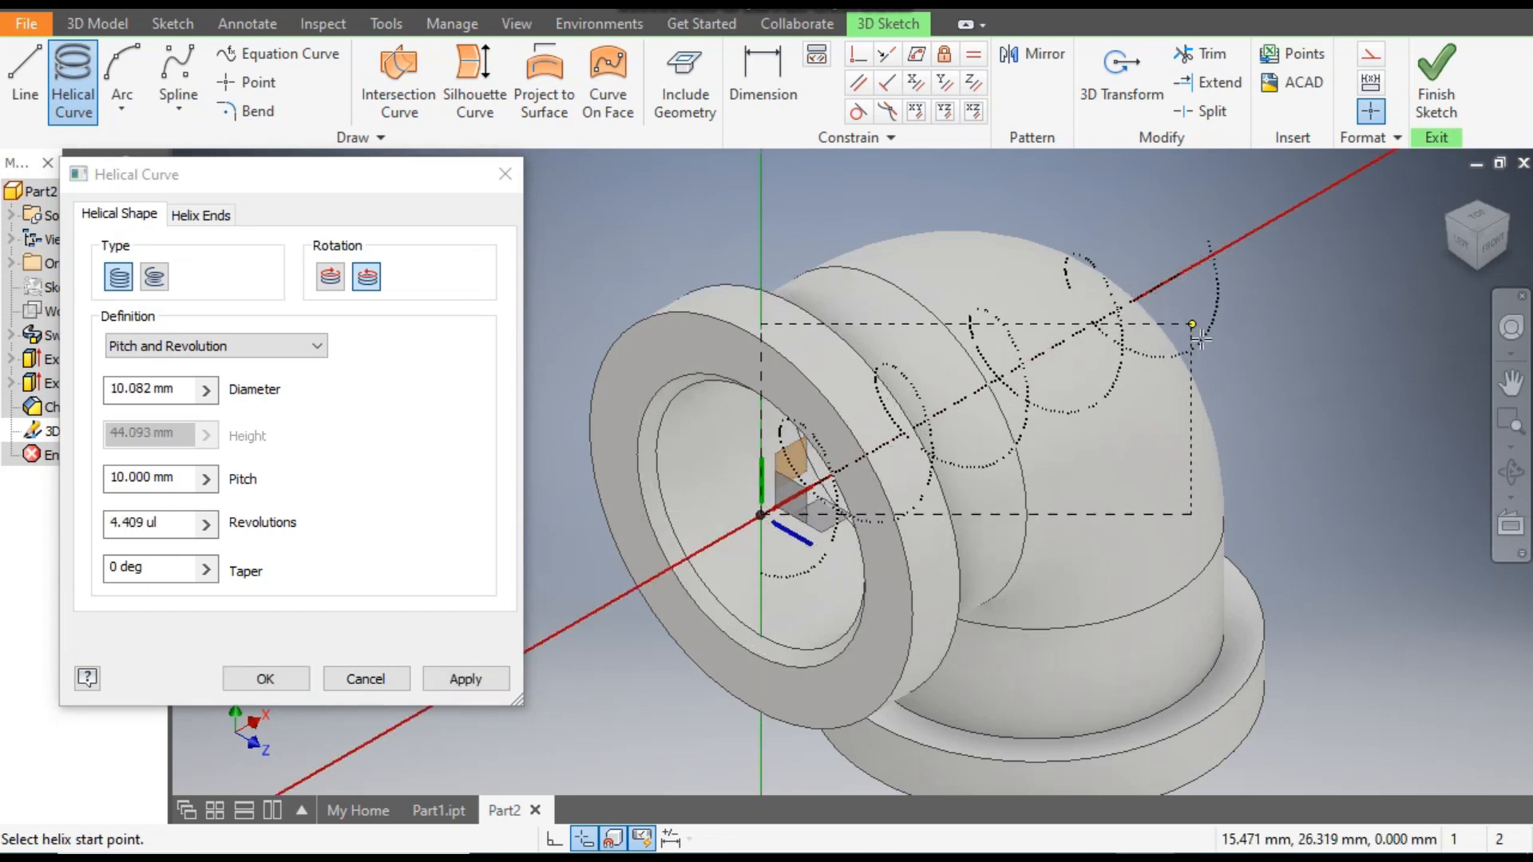
Step: Set the helix to 22 mm diameter, 2 mm pitch and 5 revolutions, pick its start point and create it
{"action": "left_click", "coordinate": [183, 389]}
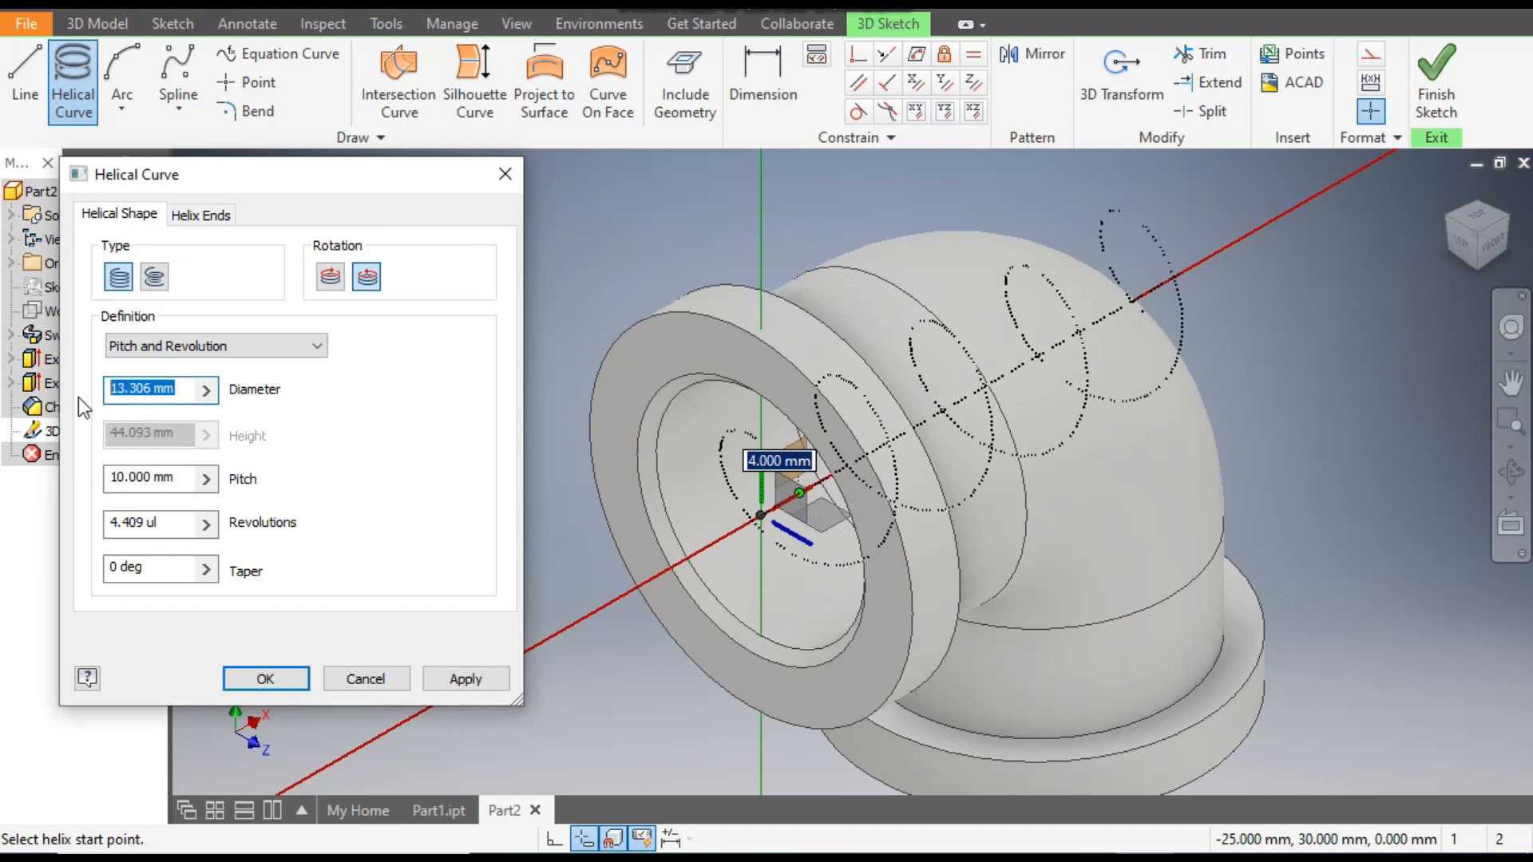
{"action": "type", "text": "22"}
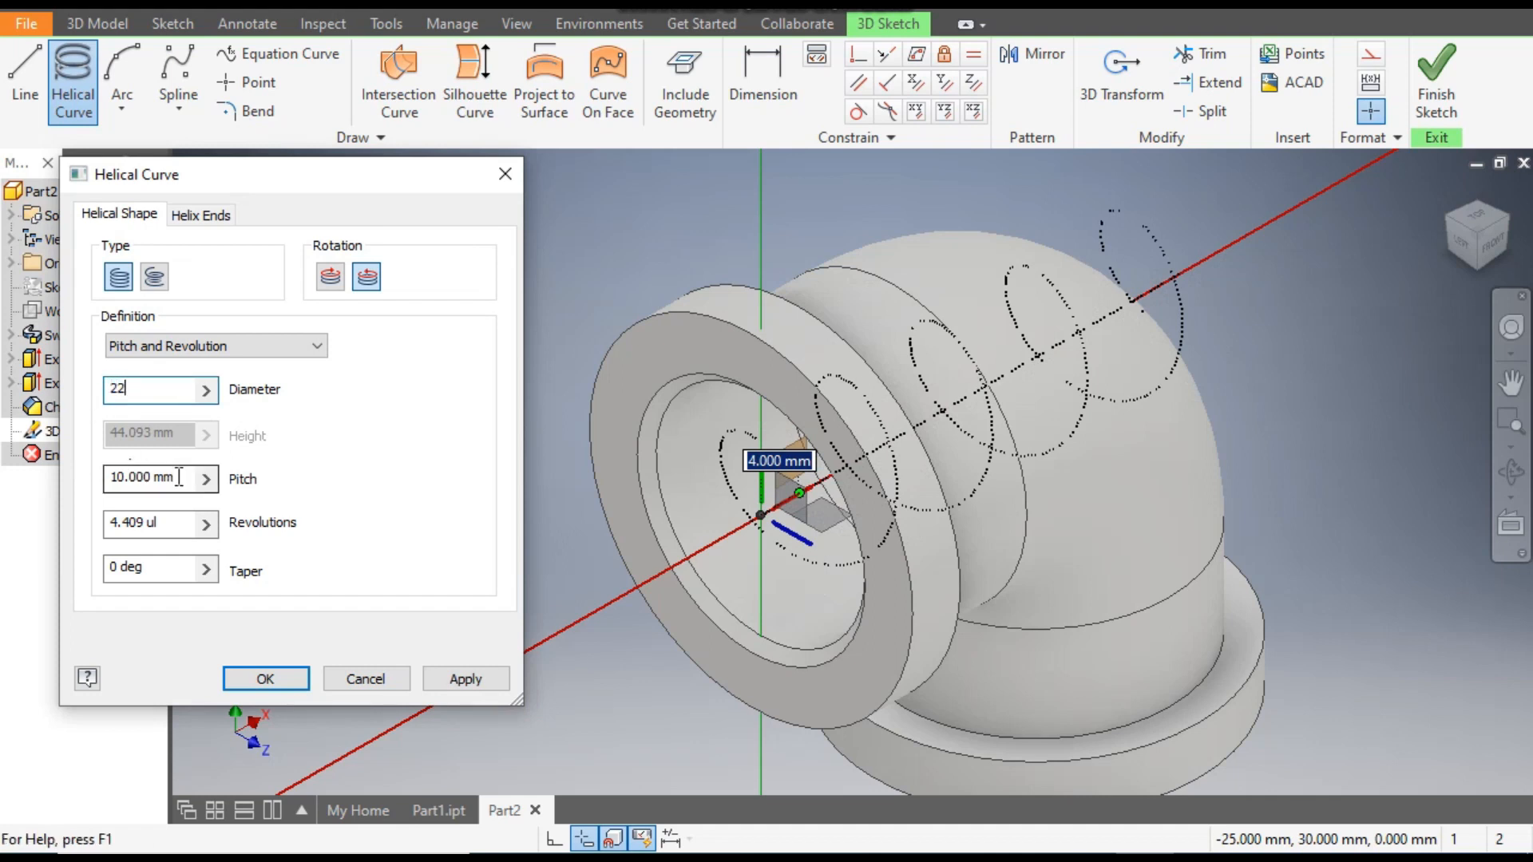
{"action": "left_click_drag", "start_coordinate": [180, 477], "coordinate": [76, 487]}
{"action": "type", "text": "2"}
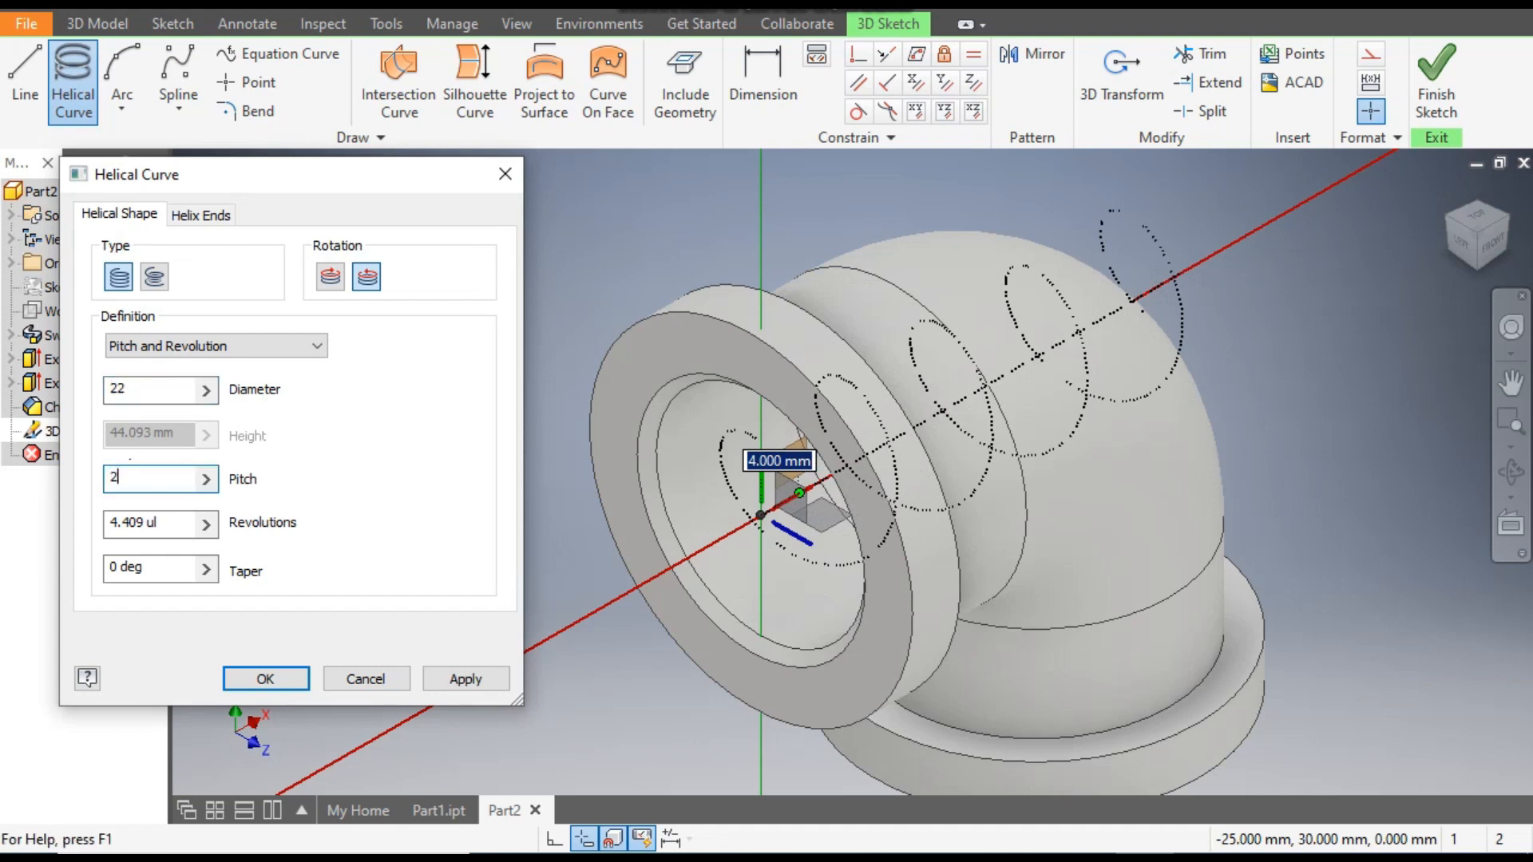
{"action": "left_click_drag", "start_coordinate": [161, 527], "coordinate": [83, 536]}
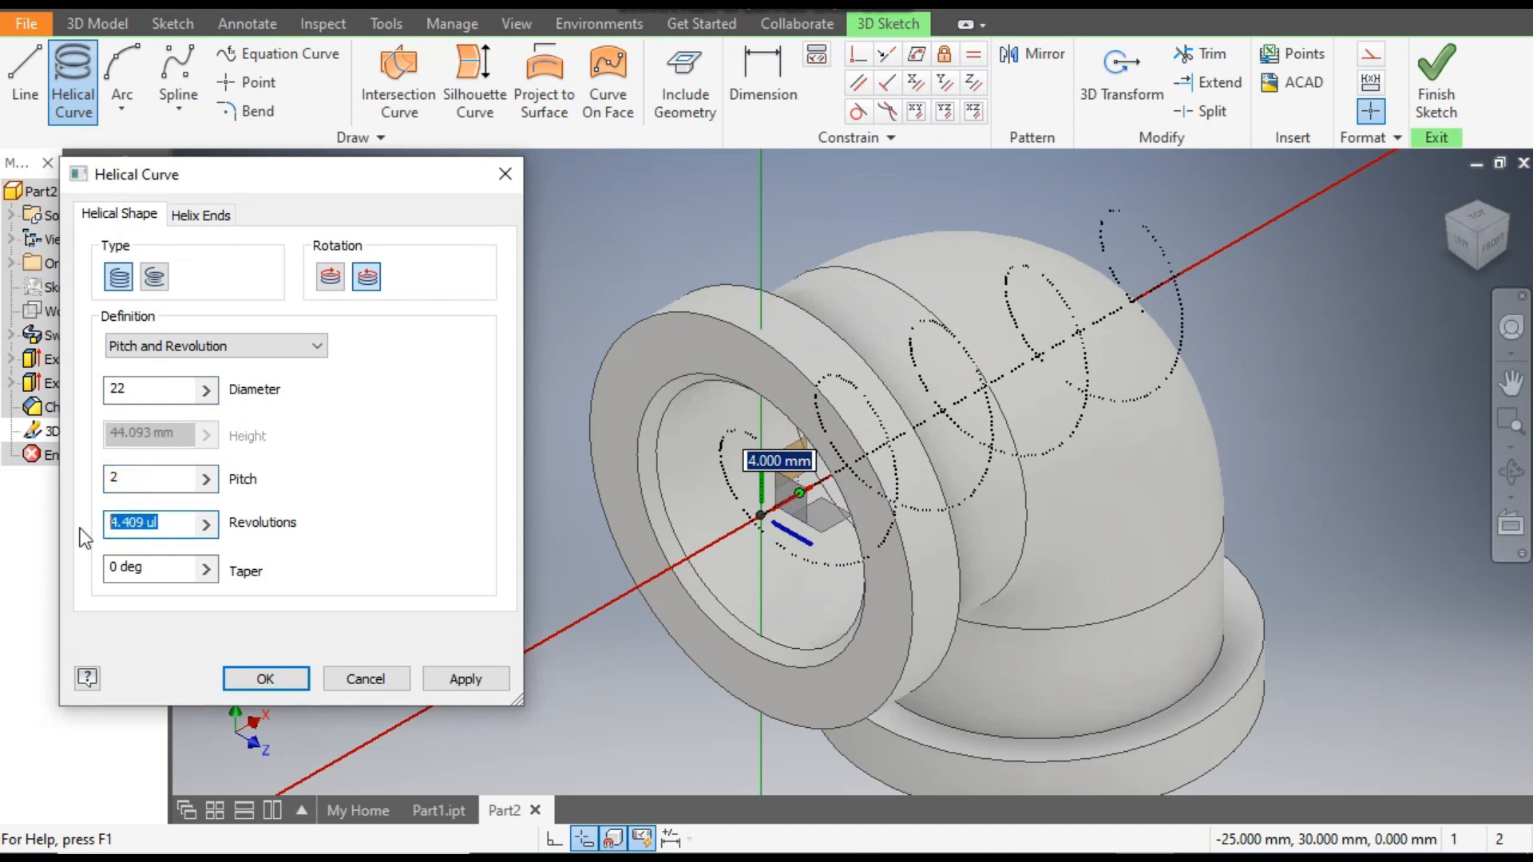
{"action": "type", "text": "5"}
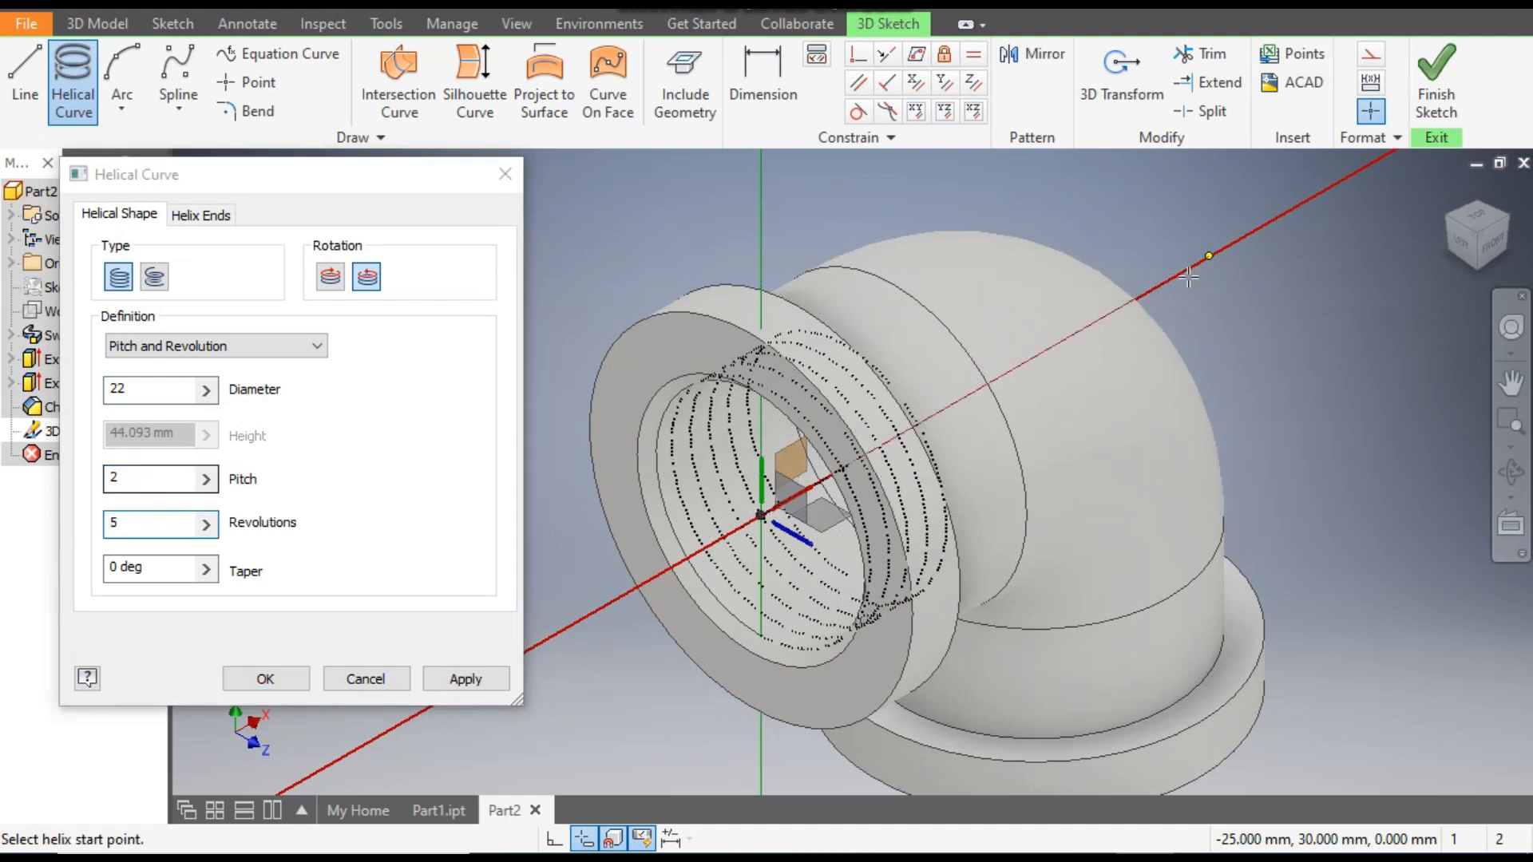
{"action": "left_click", "coordinate": [716, 464]}
{"action": "left_click", "coordinate": [479, 680]}
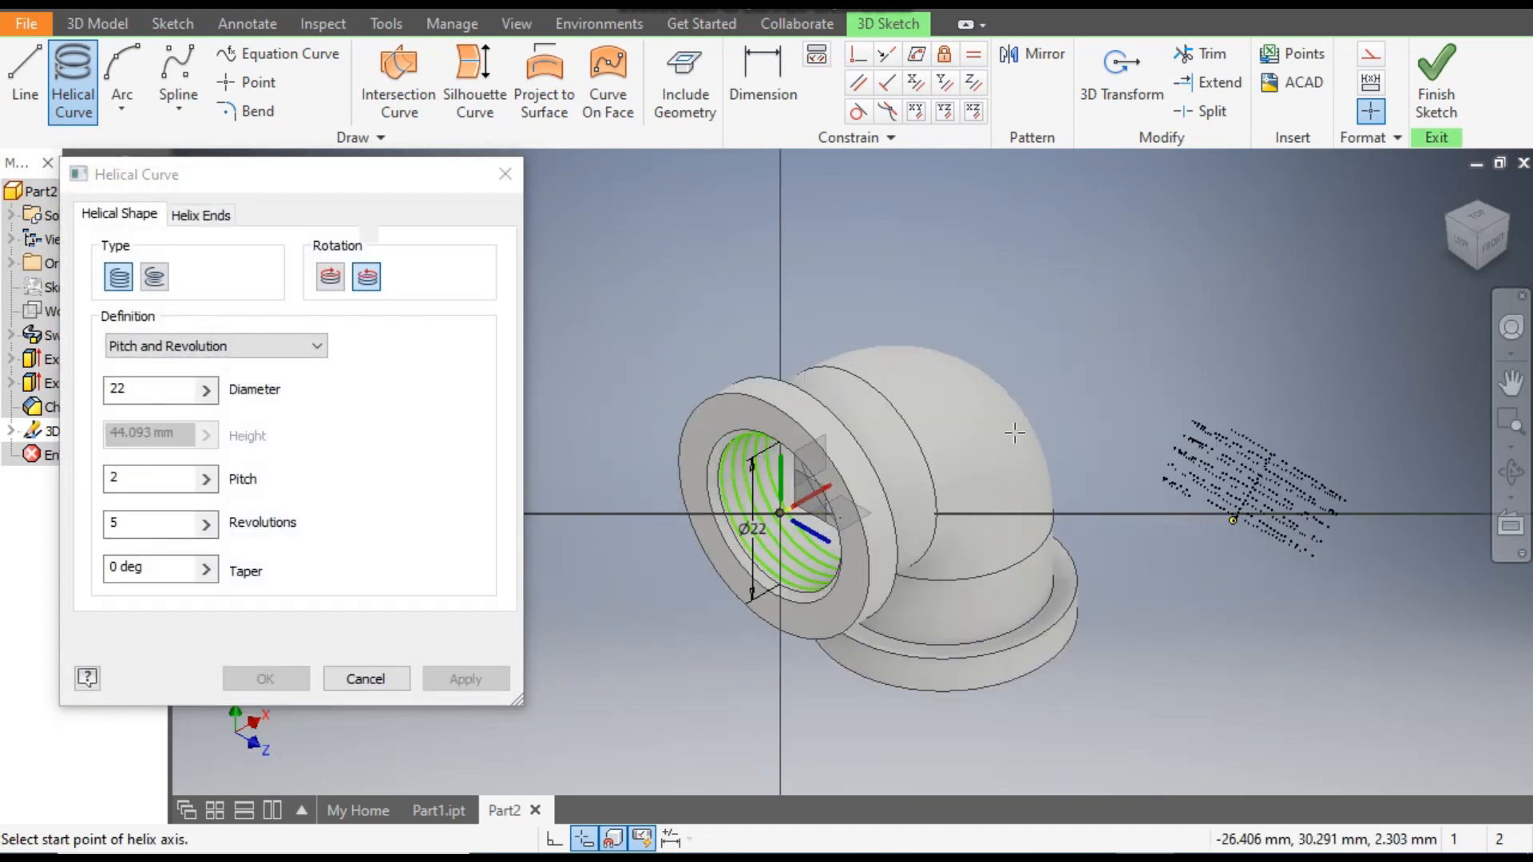
Step: Add a helical curve with 22 mm diameter, 2 mm pitch and 5 revolutions upward from the bottom opening's inner chamfer centre, and finish the 3D sketch
{"action": "left_click", "coordinate": [1478, 270]}
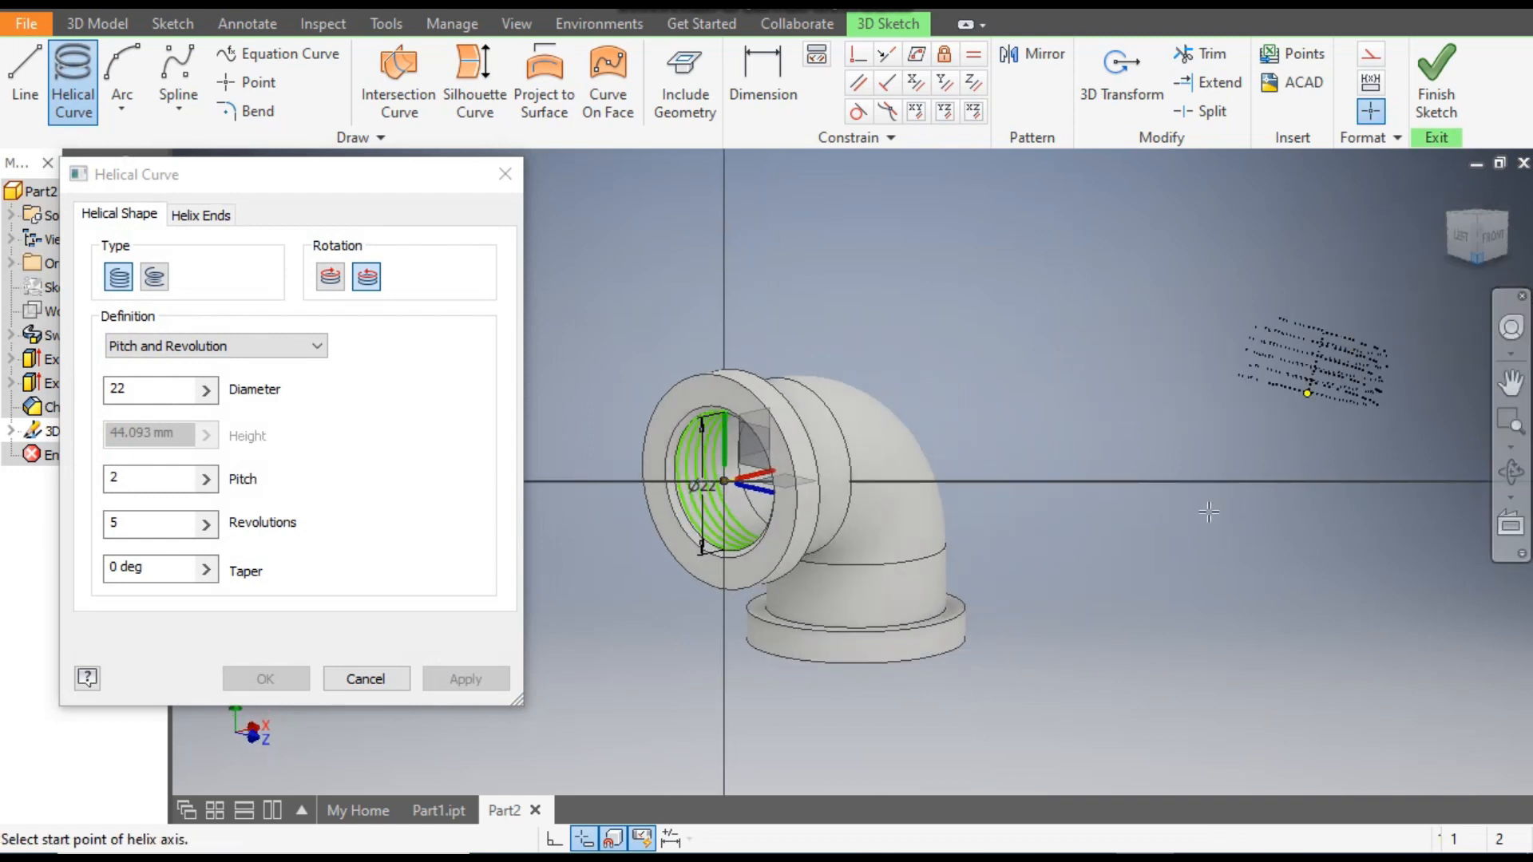
{"action": "middle_click_drag", "start_coordinate": [808, 753], "coordinate": [872, 633]}
{"action": "scroll", "coordinate": [785, 515], "scroll_direction": "up", "scroll_amount": 3}
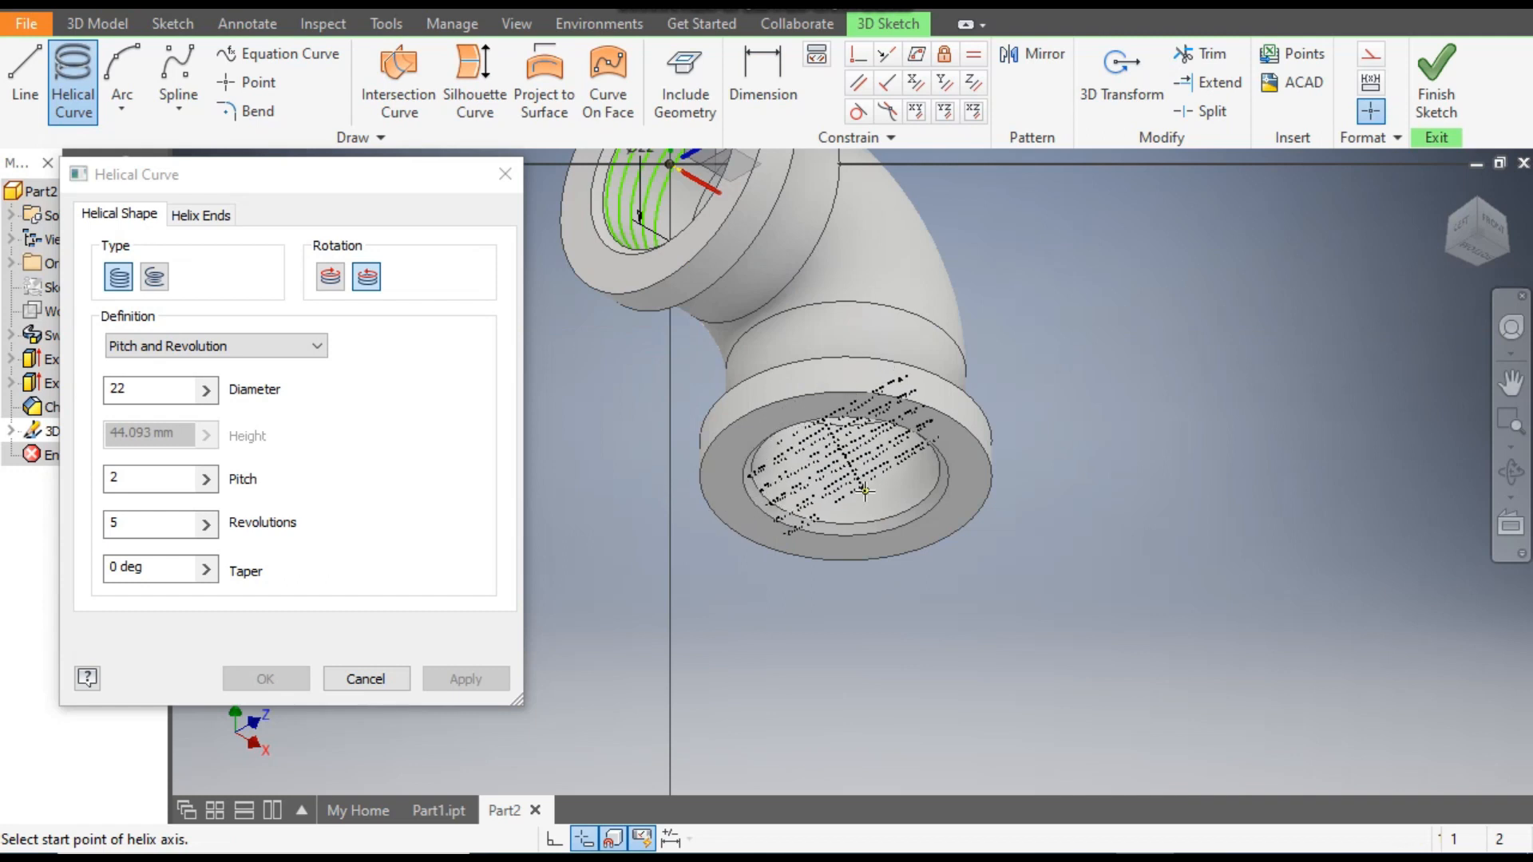
{"action": "scroll", "coordinate": [863, 507], "scroll_direction": "up", "scroll_amount": 3}
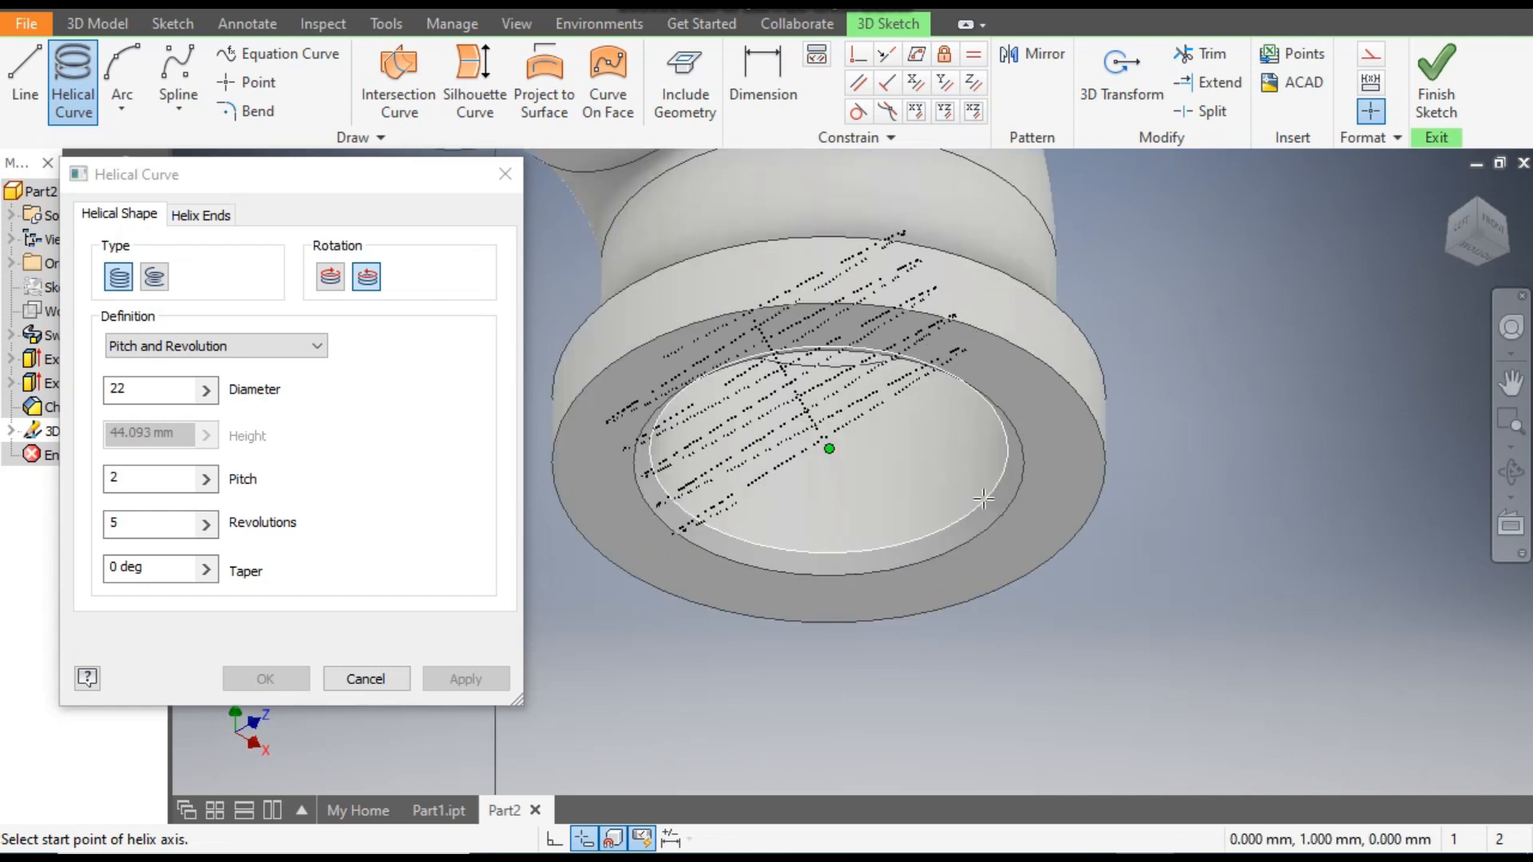
{"action": "left_click", "coordinate": [983, 499]}
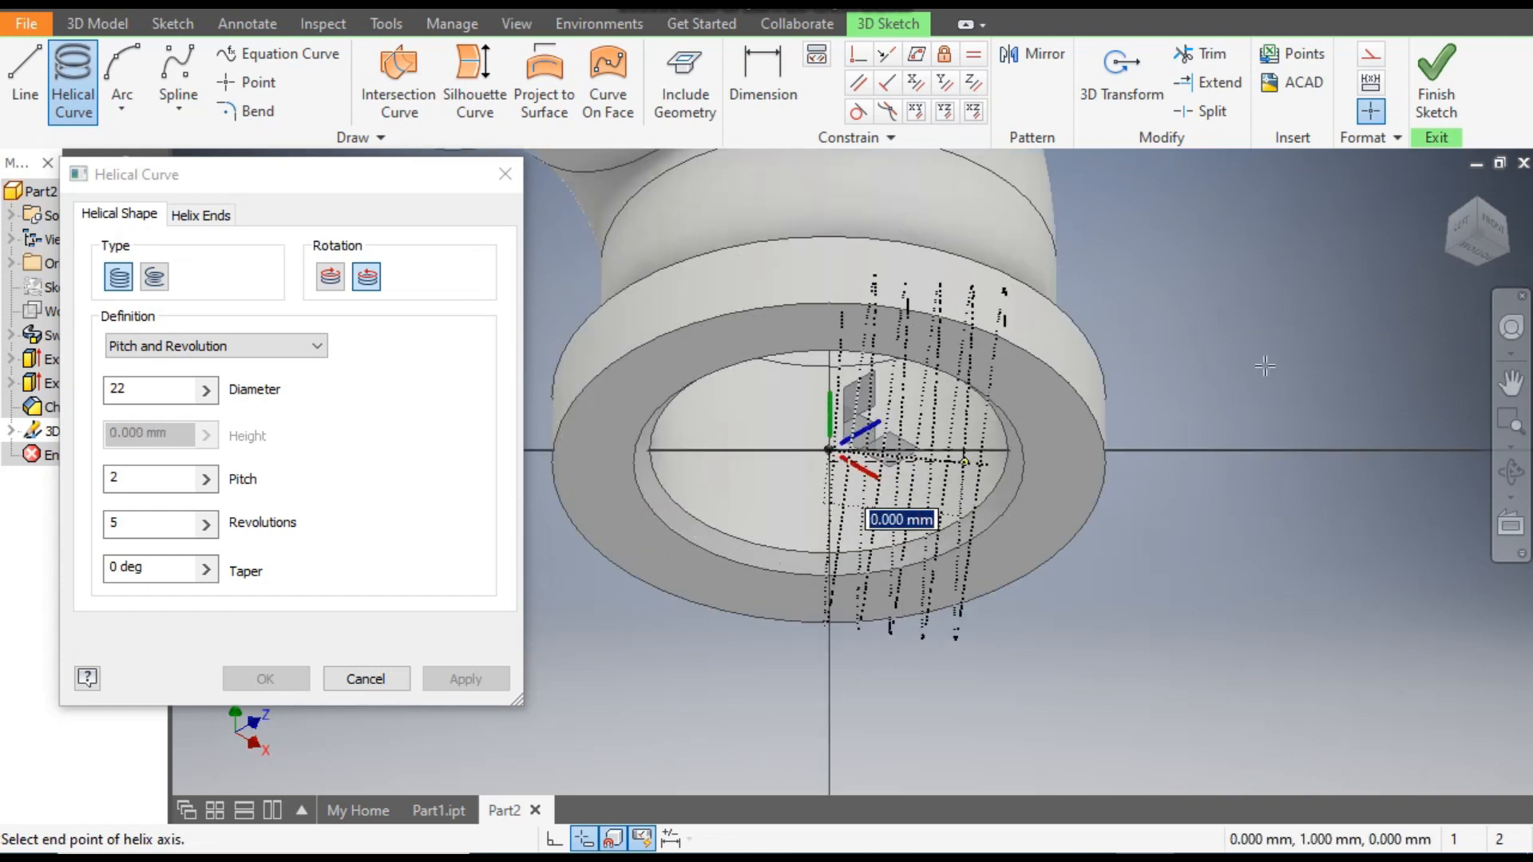
{"action": "left_click", "coordinate": [1497, 232]}
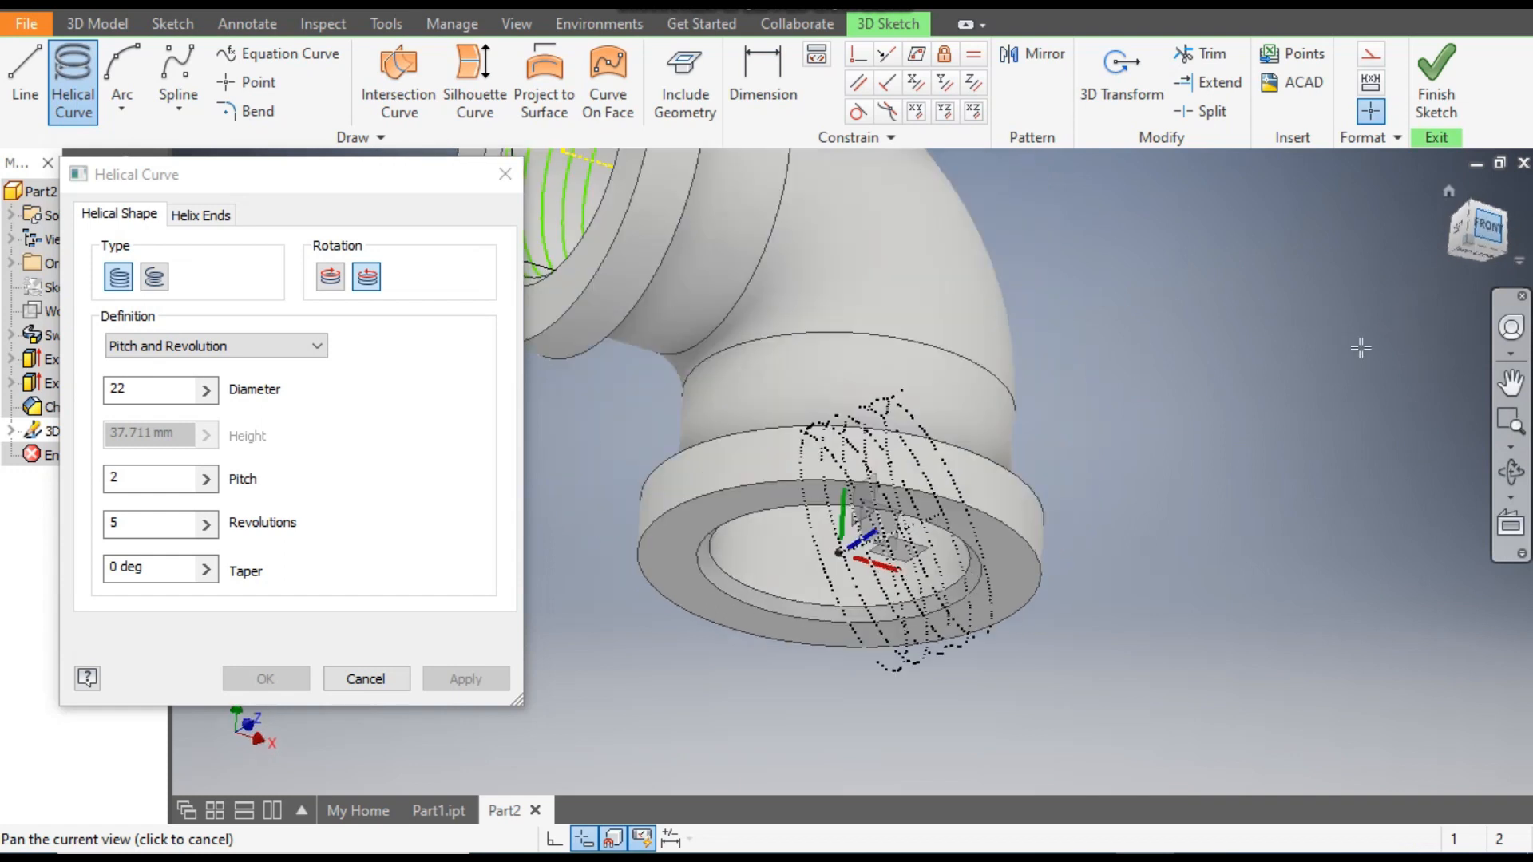
{"action": "middle_click_drag", "start_coordinate": [1028, 613], "coordinate": [970, 553], "text": "shift"}
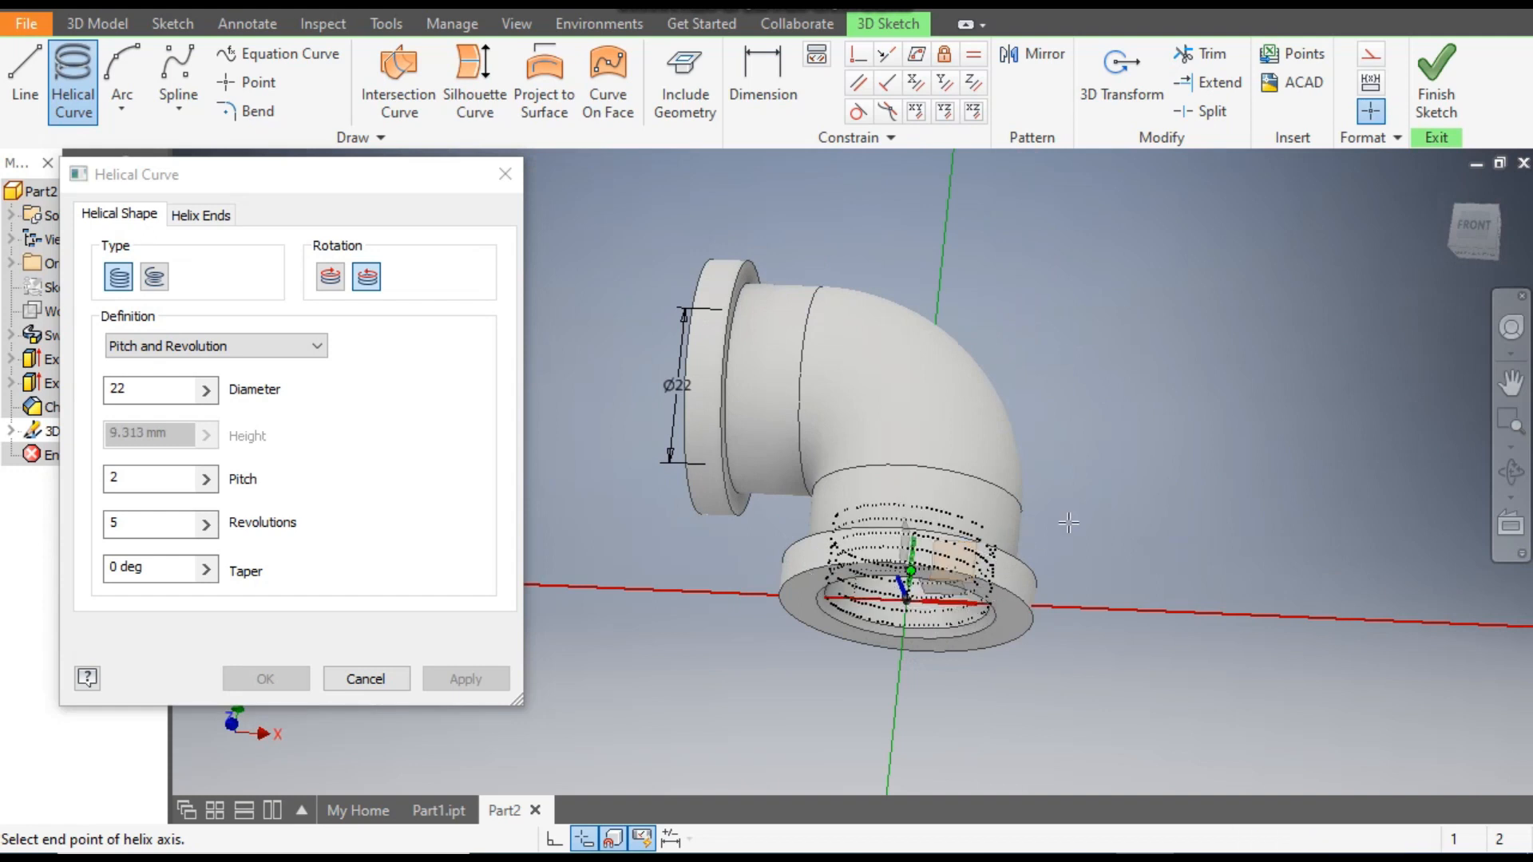
{"action": "left_click", "coordinate": [942, 270]}
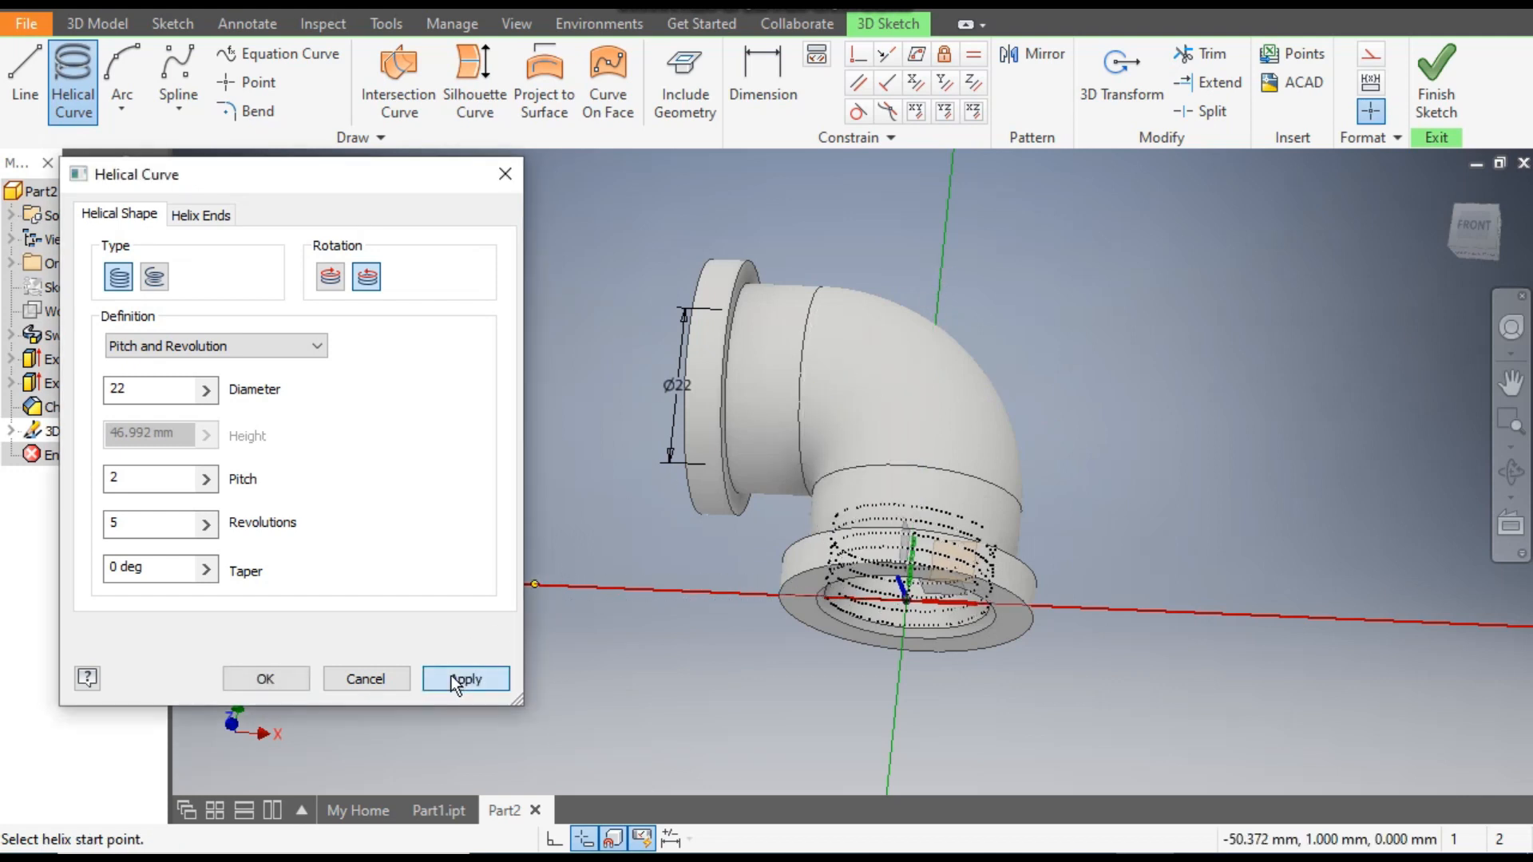
{"action": "left_click", "coordinate": [451, 677]}
{"action": "left_click", "coordinate": [506, 173]}
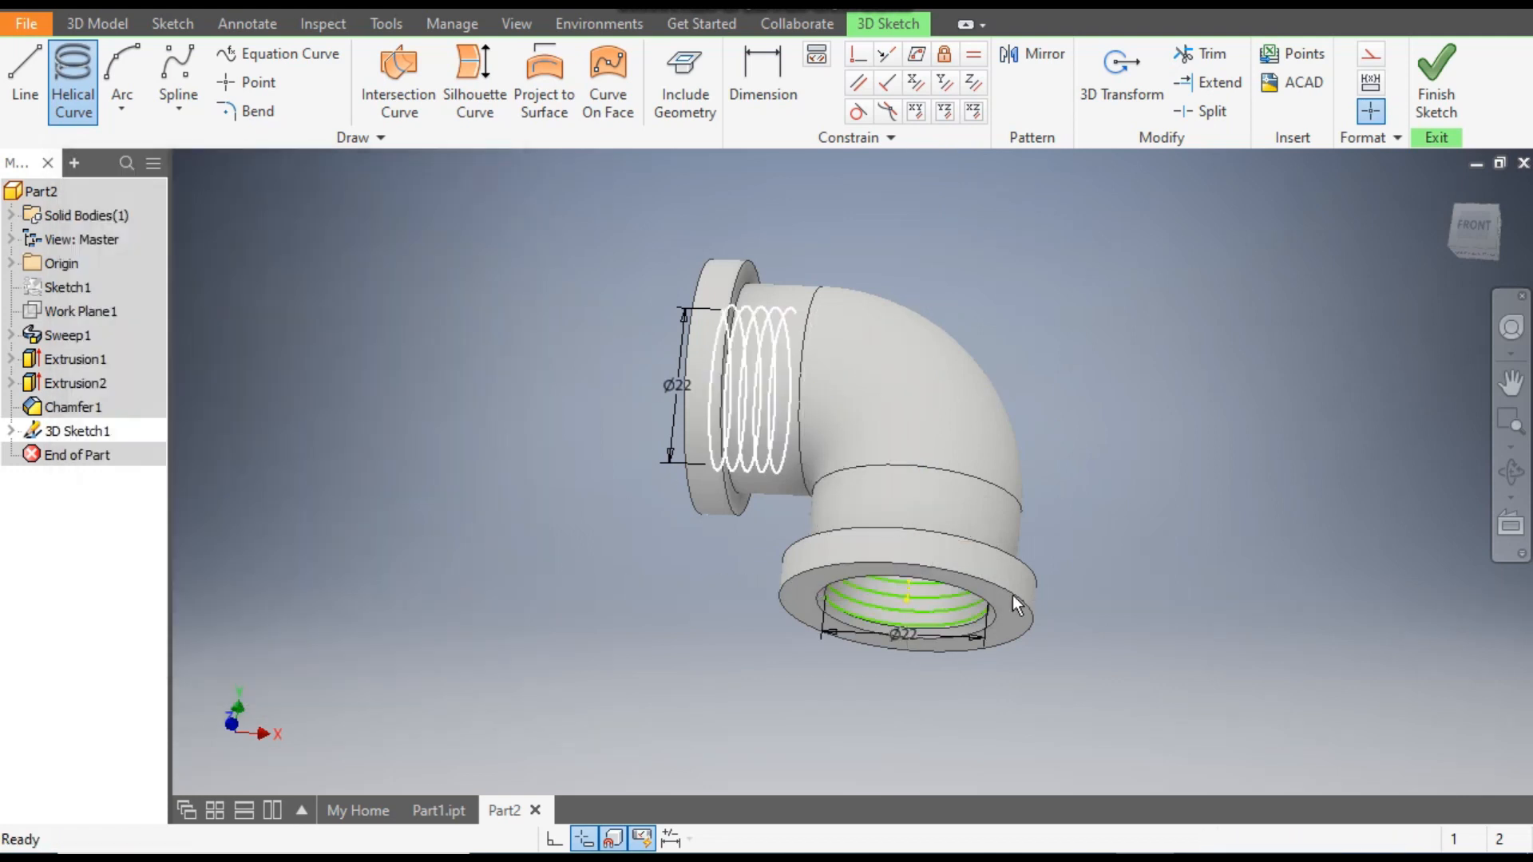
{"action": "scroll", "coordinate": [958, 631], "scroll_direction": "up", "scroll_amount": 5}
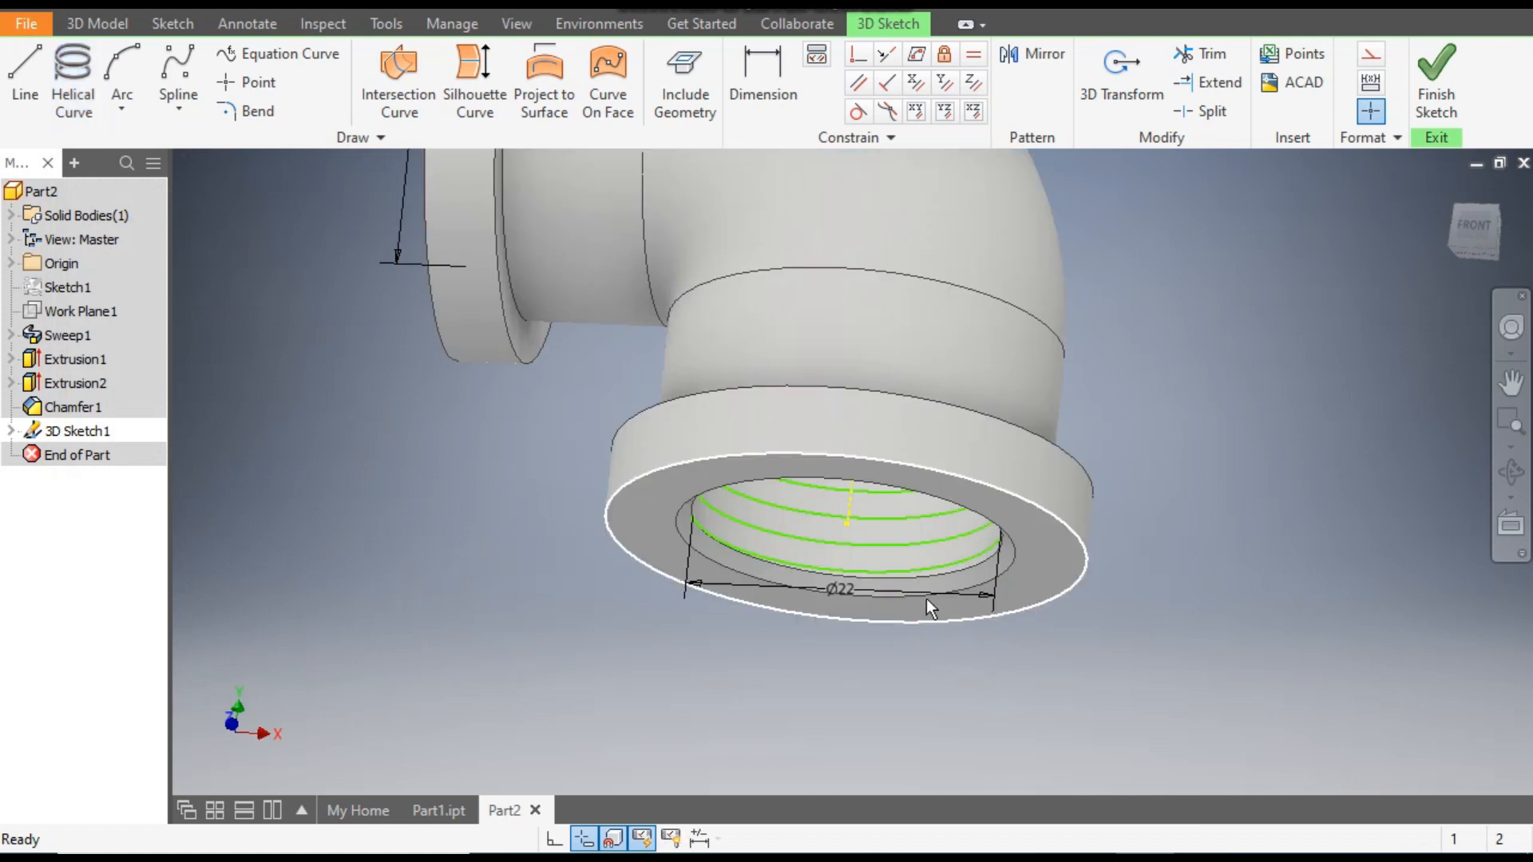
{"action": "left_click", "coordinate": [1456, 206]}
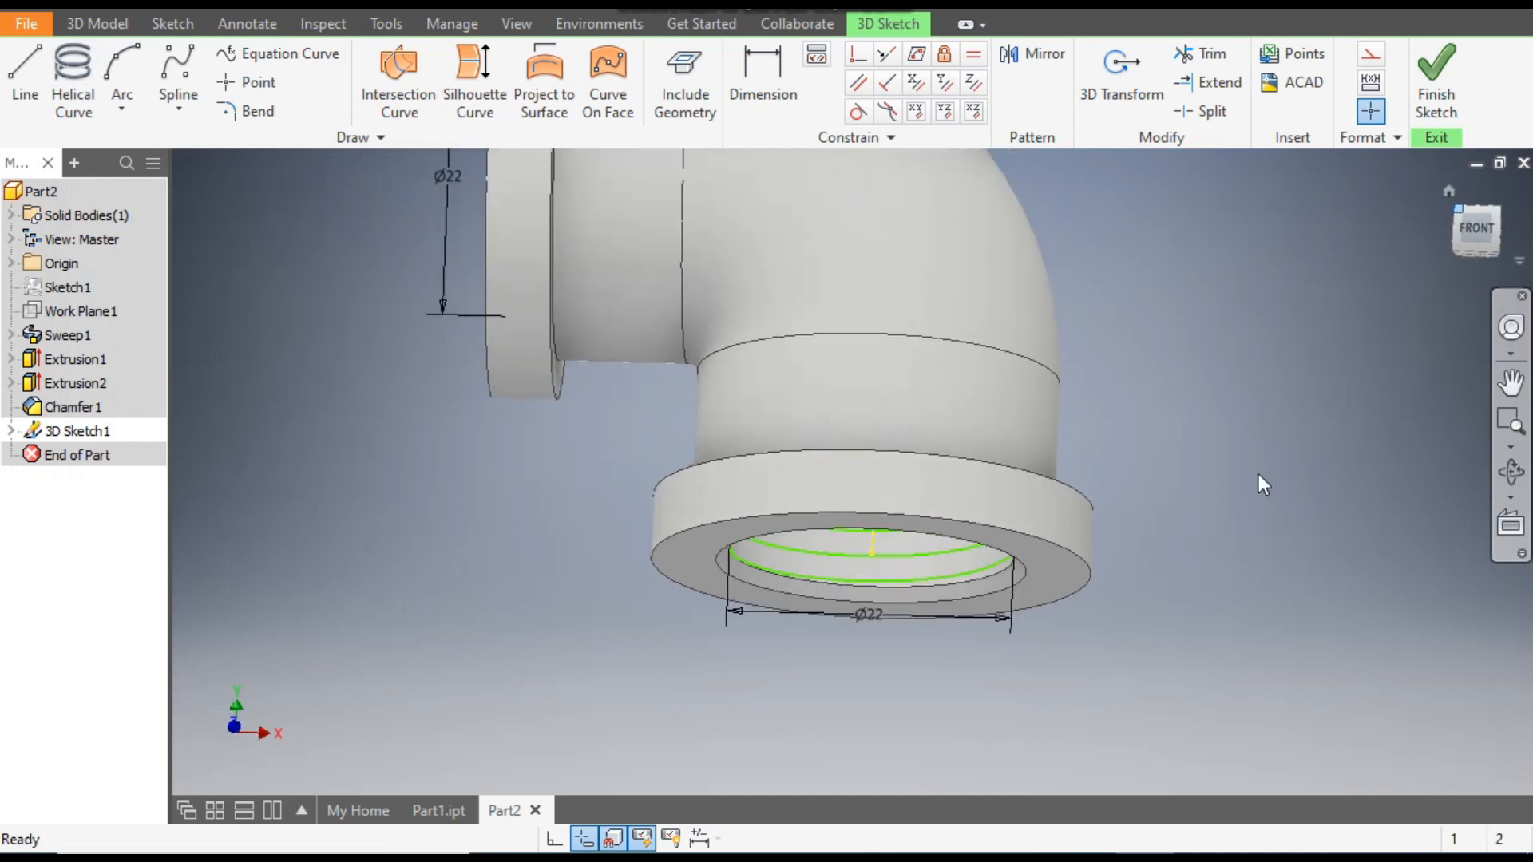
{"action": "left_click", "coordinate": [1435, 80]}
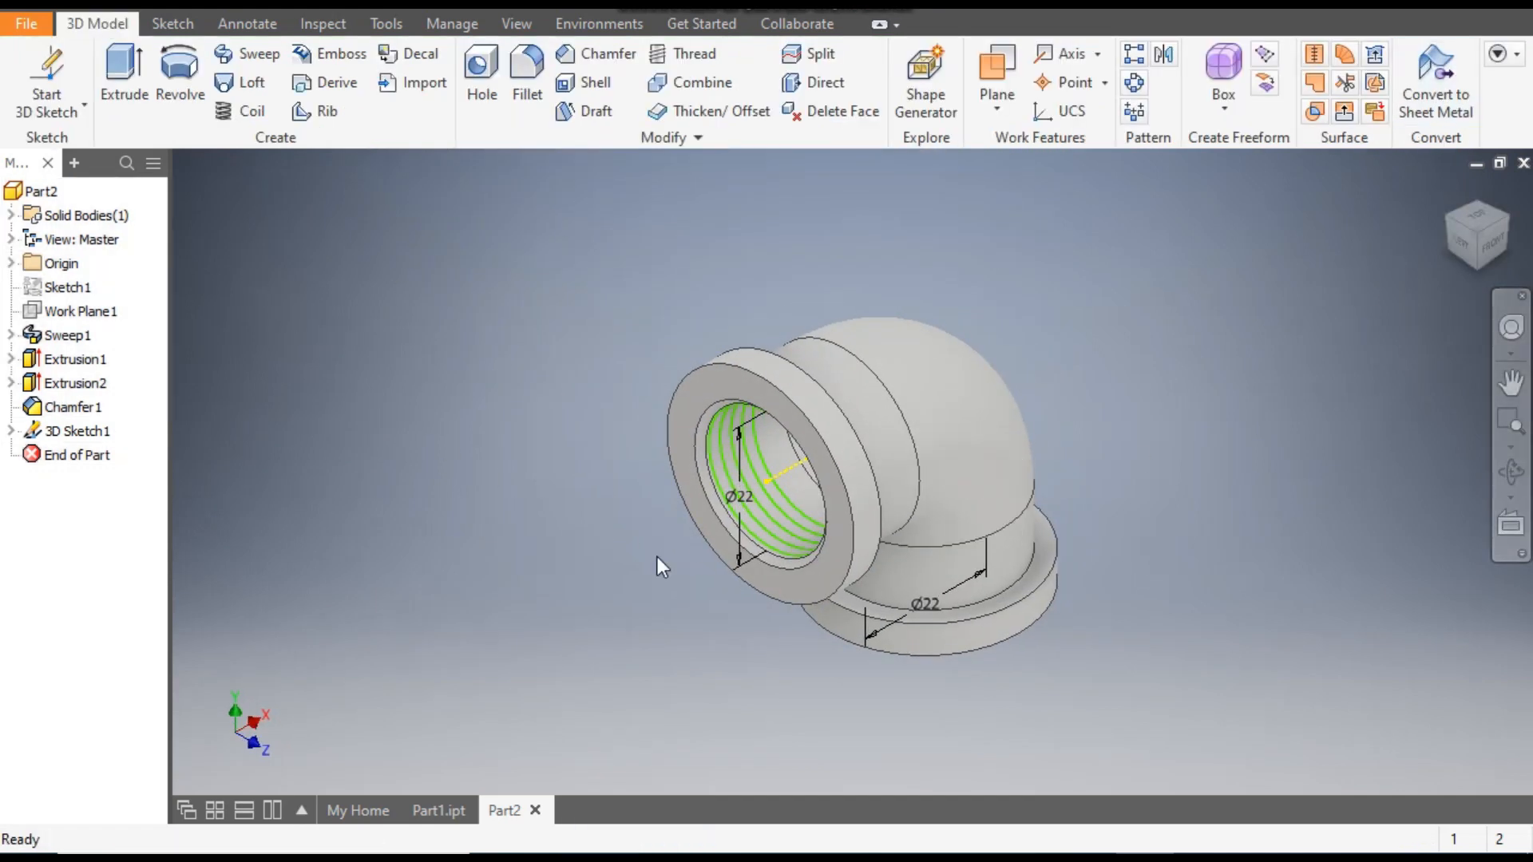
Step: Examine the helical curve inside the side opening and locate its start point near the inner chamfer edge
{"action": "scroll", "coordinate": [765, 554], "scroll_direction": "up", "scroll_amount": 5}
{"action": "scroll", "coordinate": [721, 579], "scroll_direction": "down", "scroll_amount": 2}
{"action": "middle_click_drag", "start_coordinate": [725, 626], "coordinate": [722, 680]}
{"action": "scroll", "coordinate": [727, 629], "scroll_direction": "down", "scroll_amount": 1}
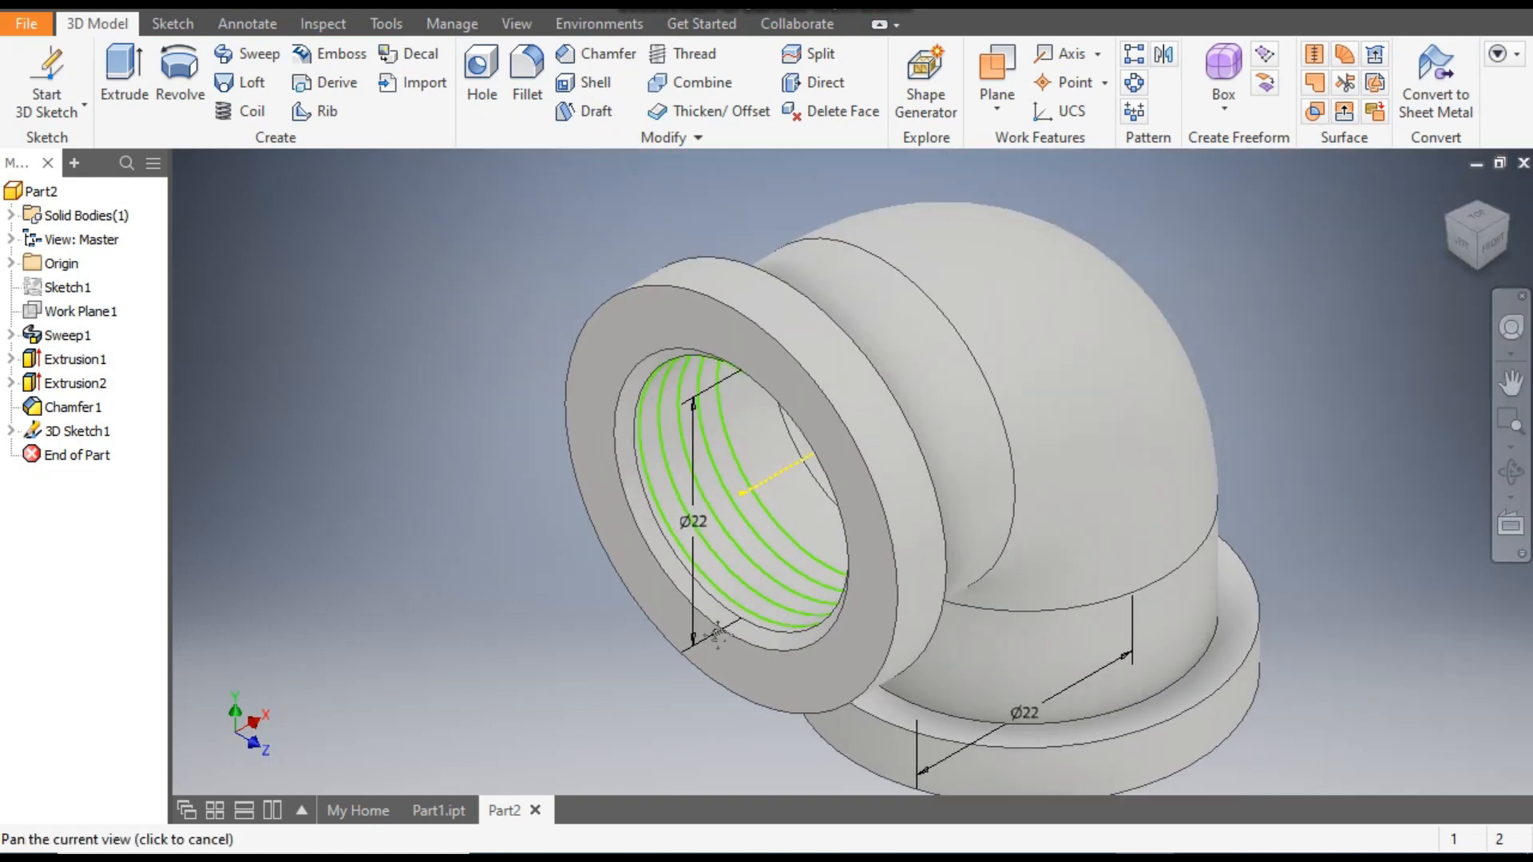
{"action": "left_click", "coordinate": [1446, 228]}
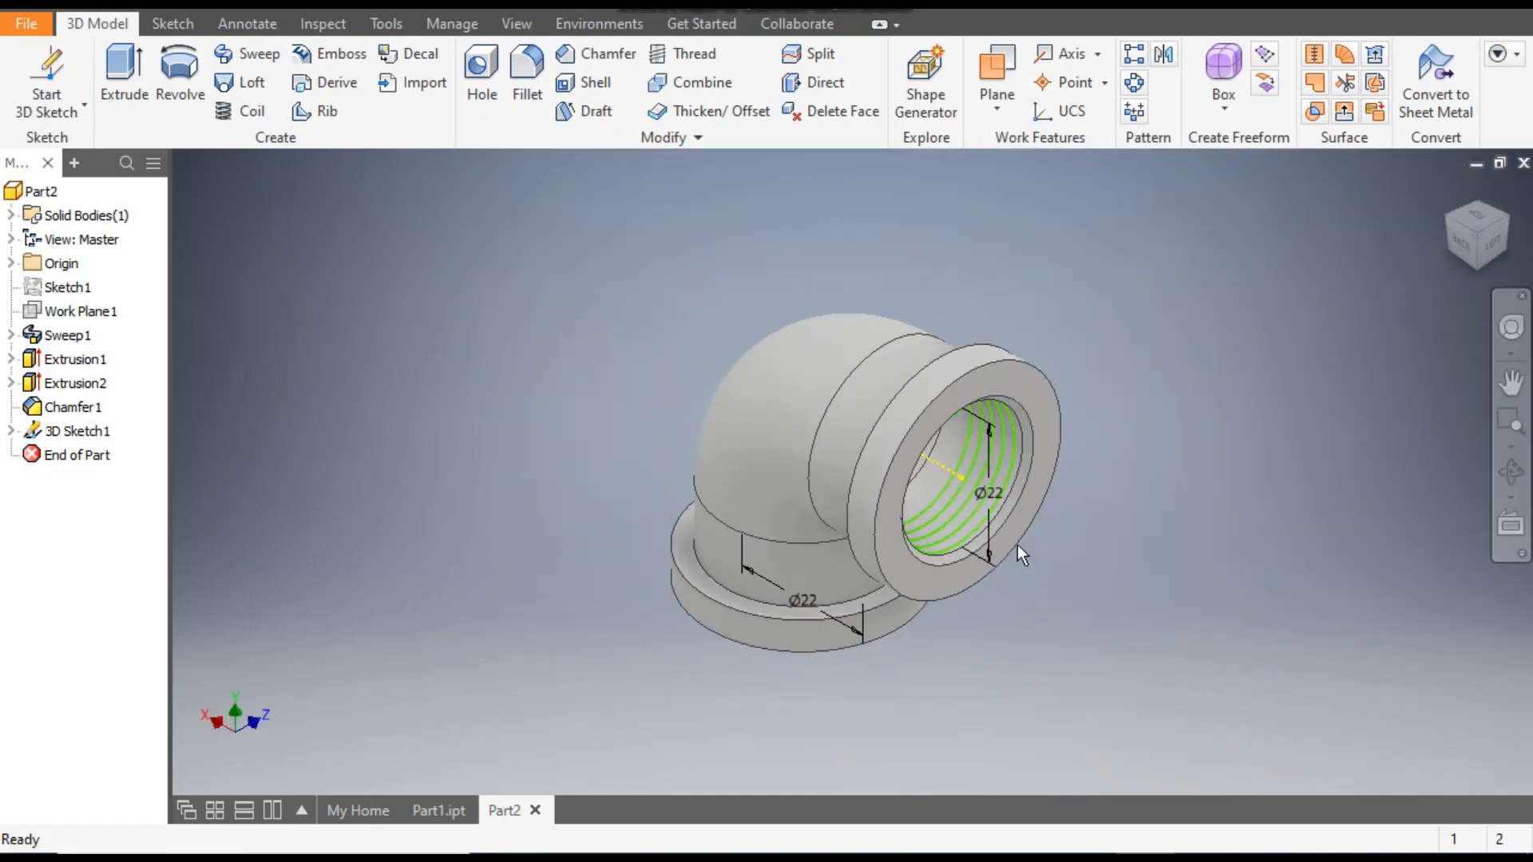
{"action": "scroll", "coordinate": [1012, 483], "scroll_direction": "up", "scroll_amount": 3}
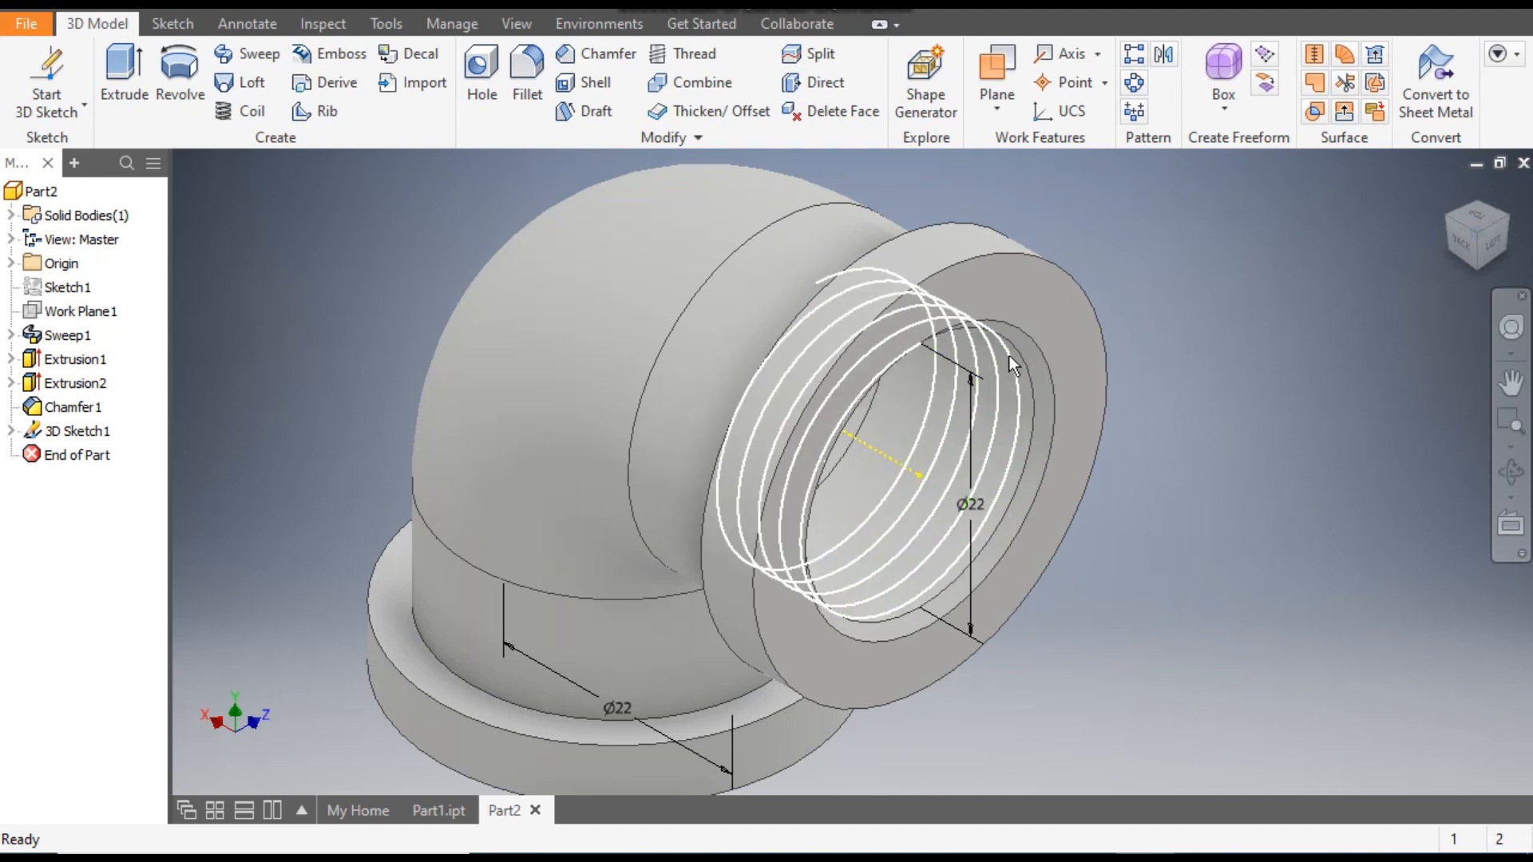
{"action": "left_click", "coordinate": [1009, 356]}
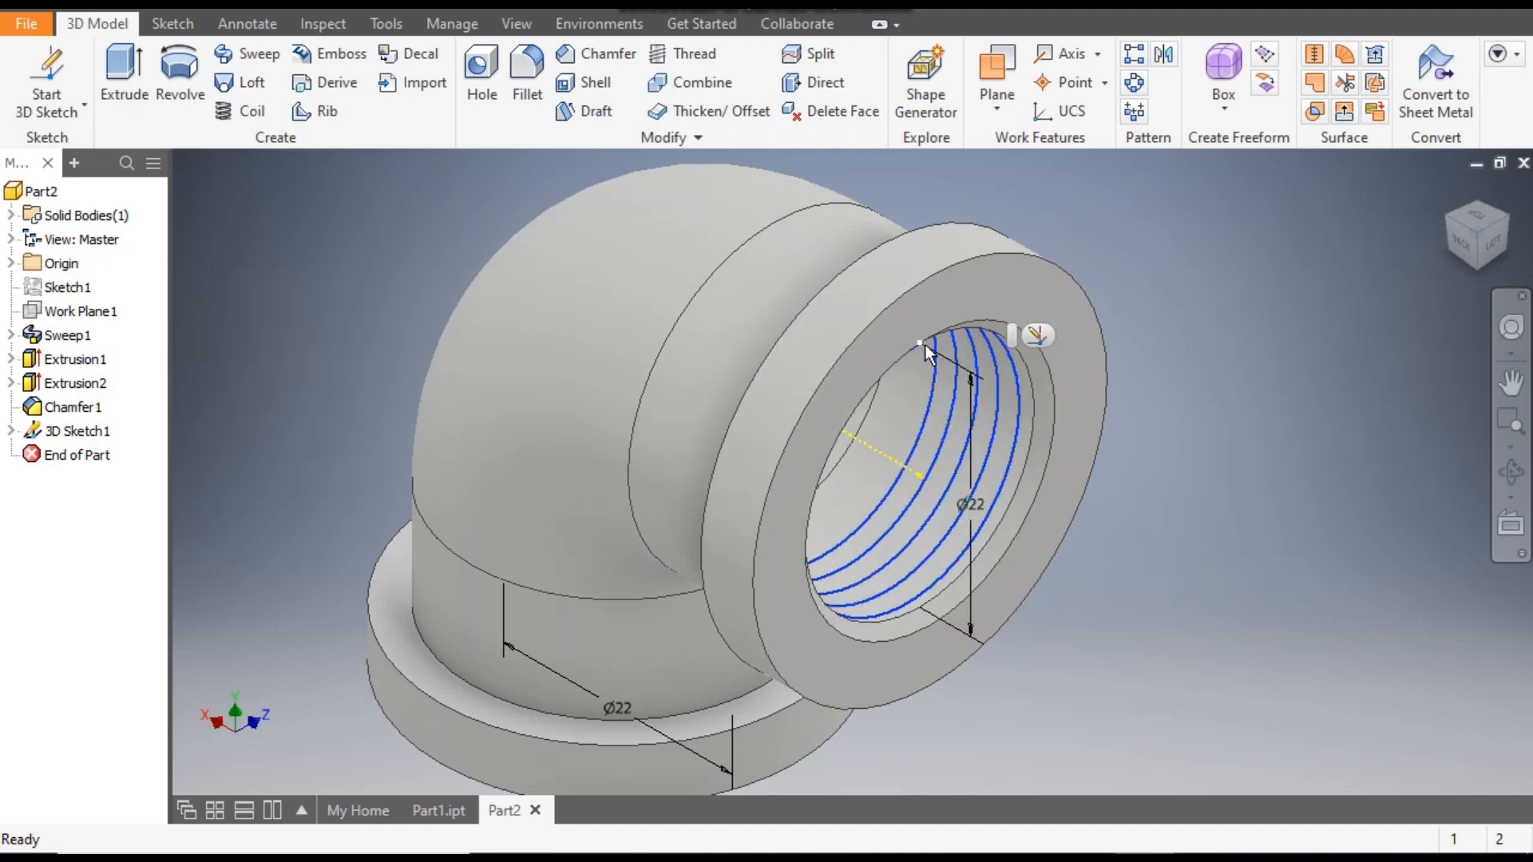
{"action": "left_click", "coordinate": [1245, 286]}
{"action": "left_click", "coordinate": [1512, 218]}
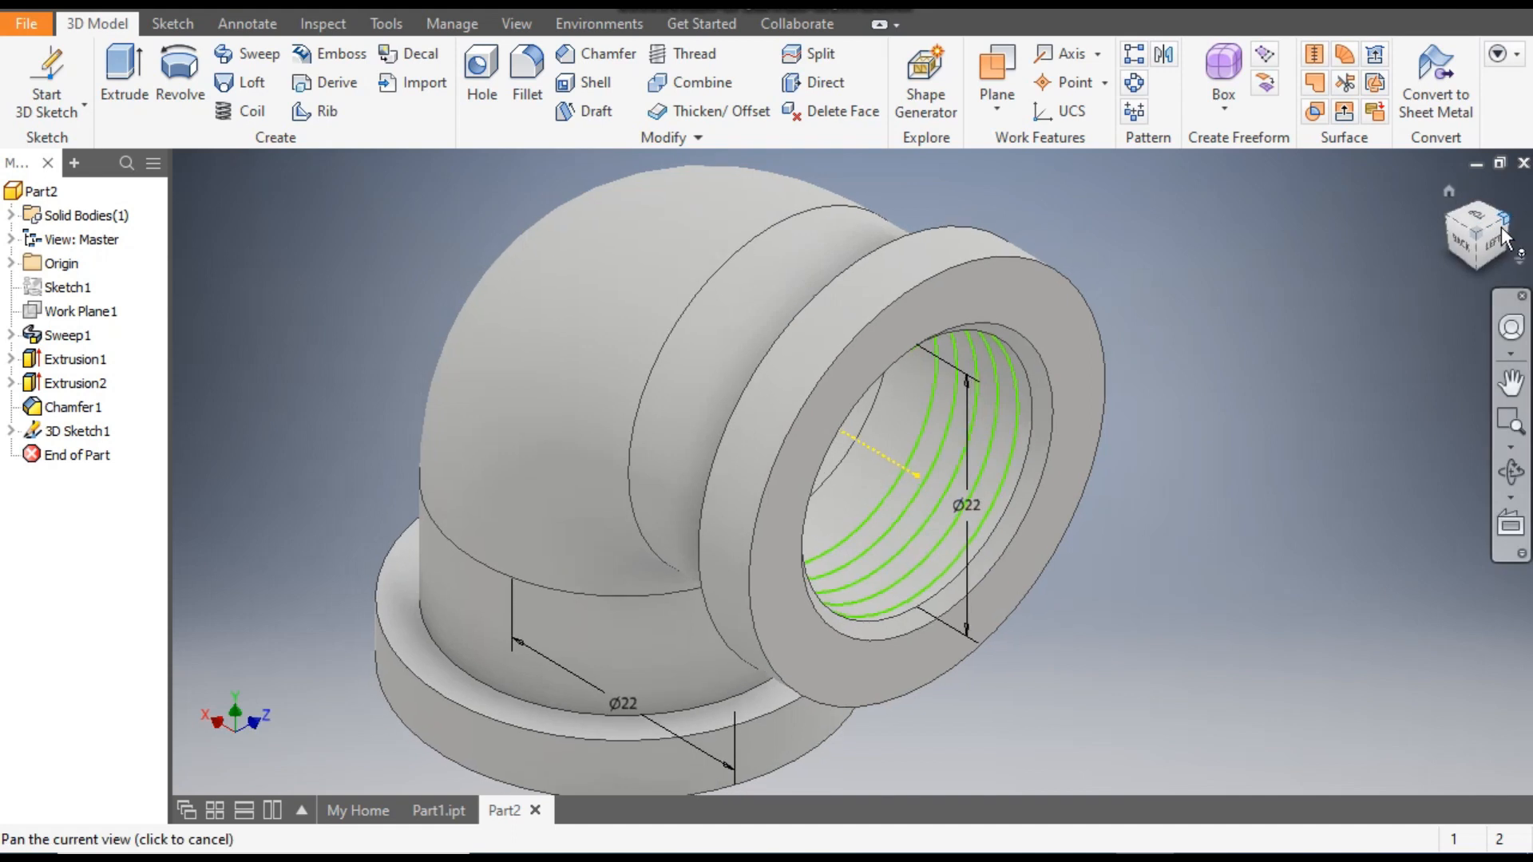
{"action": "scroll", "coordinate": [764, 412], "scroll_direction": "down", "scroll_amount": 3}
{"action": "mouse_move", "coordinate": [827, 441]}
{"action": "middle_mouse_down"}
{"action": "mouse_move", "coordinate": [837, 414]}
{"action": "mouse_move", "coordinate": [884, 391]}
{"action": "mouse_move", "coordinate": [862, 366]}
{"action": "mouse_move", "coordinate": [778, 581]}
{"action": "middle_mouse_up"}
{"action": "scroll", "coordinate": [778, 581], "scroll_direction": "up", "scroll_amount": 1}
{"action": "scroll", "coordinate": [784, 429], "scroll_direction": "down", "scroll_amount": 5}
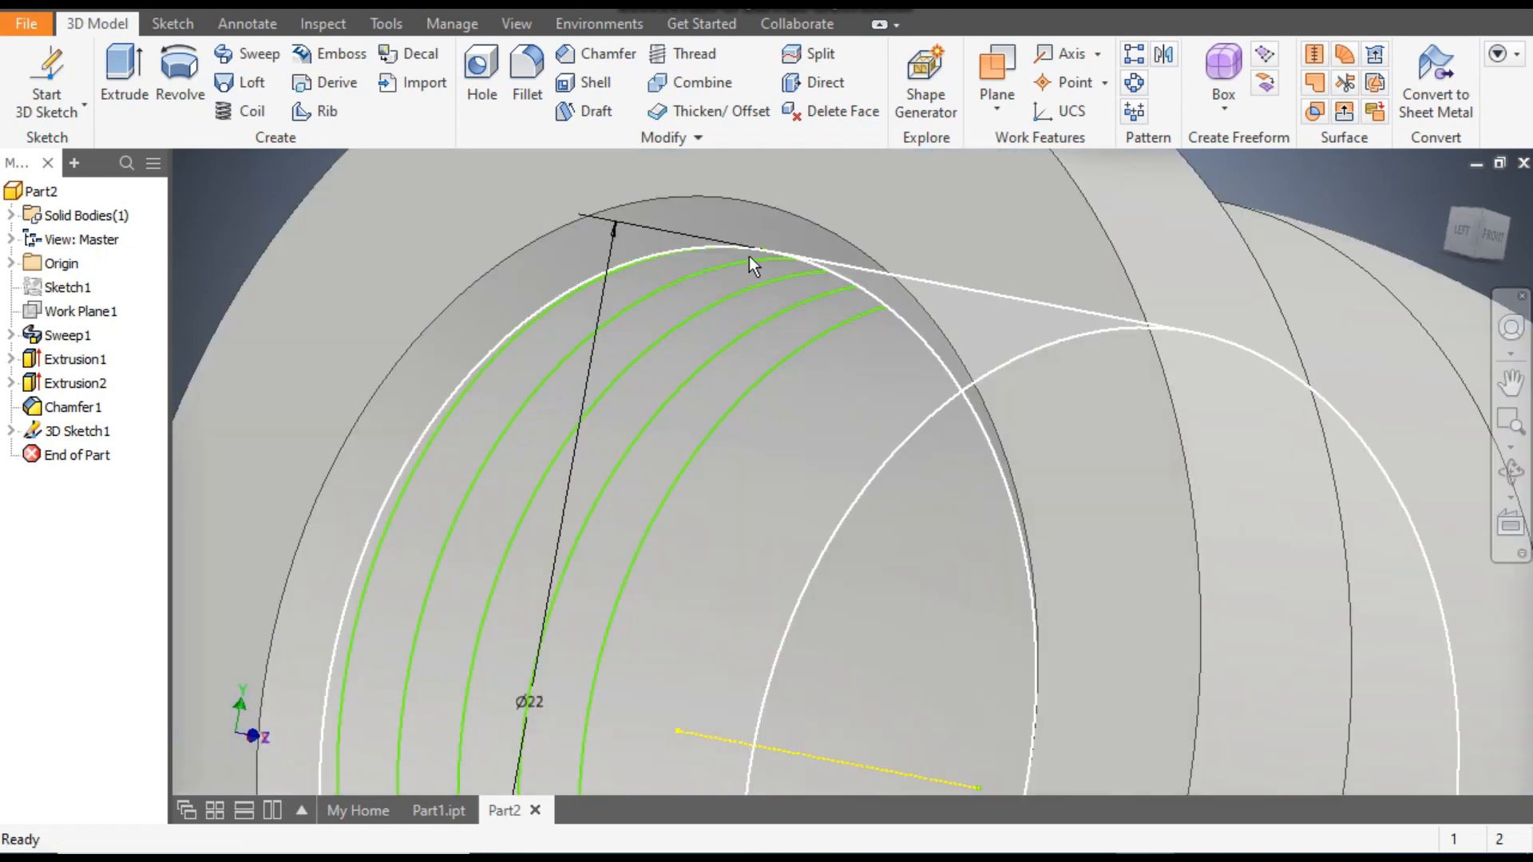
{"action": "scroll", "coordinate": [914, 394], "scroll_direction": "up", "scroll_amount": 5}
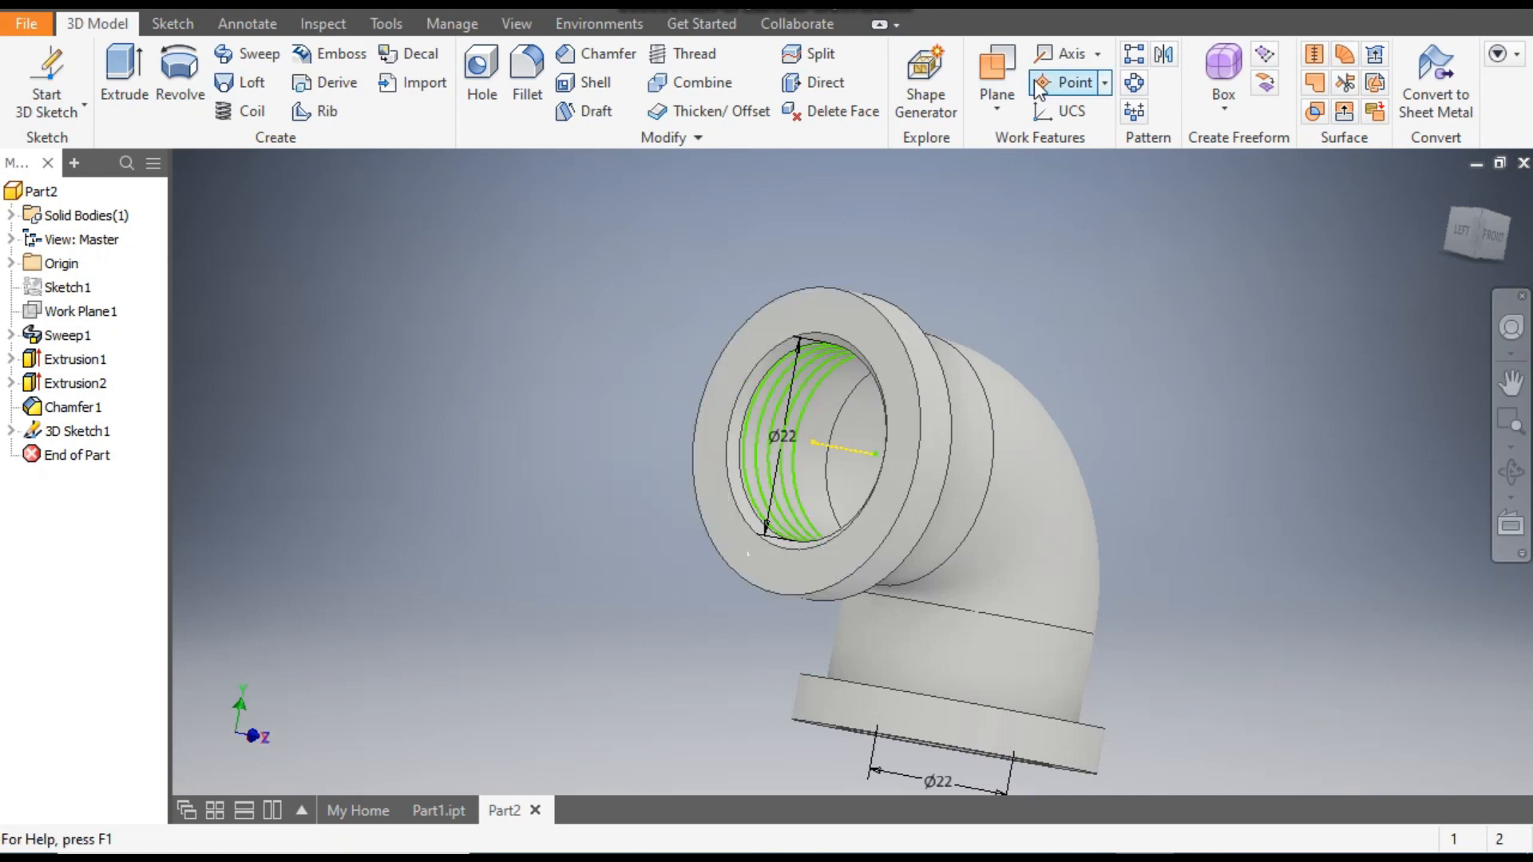
Step: Create a work plane through the side helix's start point, normal to the curve, and start a 2D sketch on it
{"action": "left_click", "coordinate": [997, 73]}
{"action": "scroll", "coordinate": [842, 358], "scroll_direction": "down", "scroll_amount": 5}
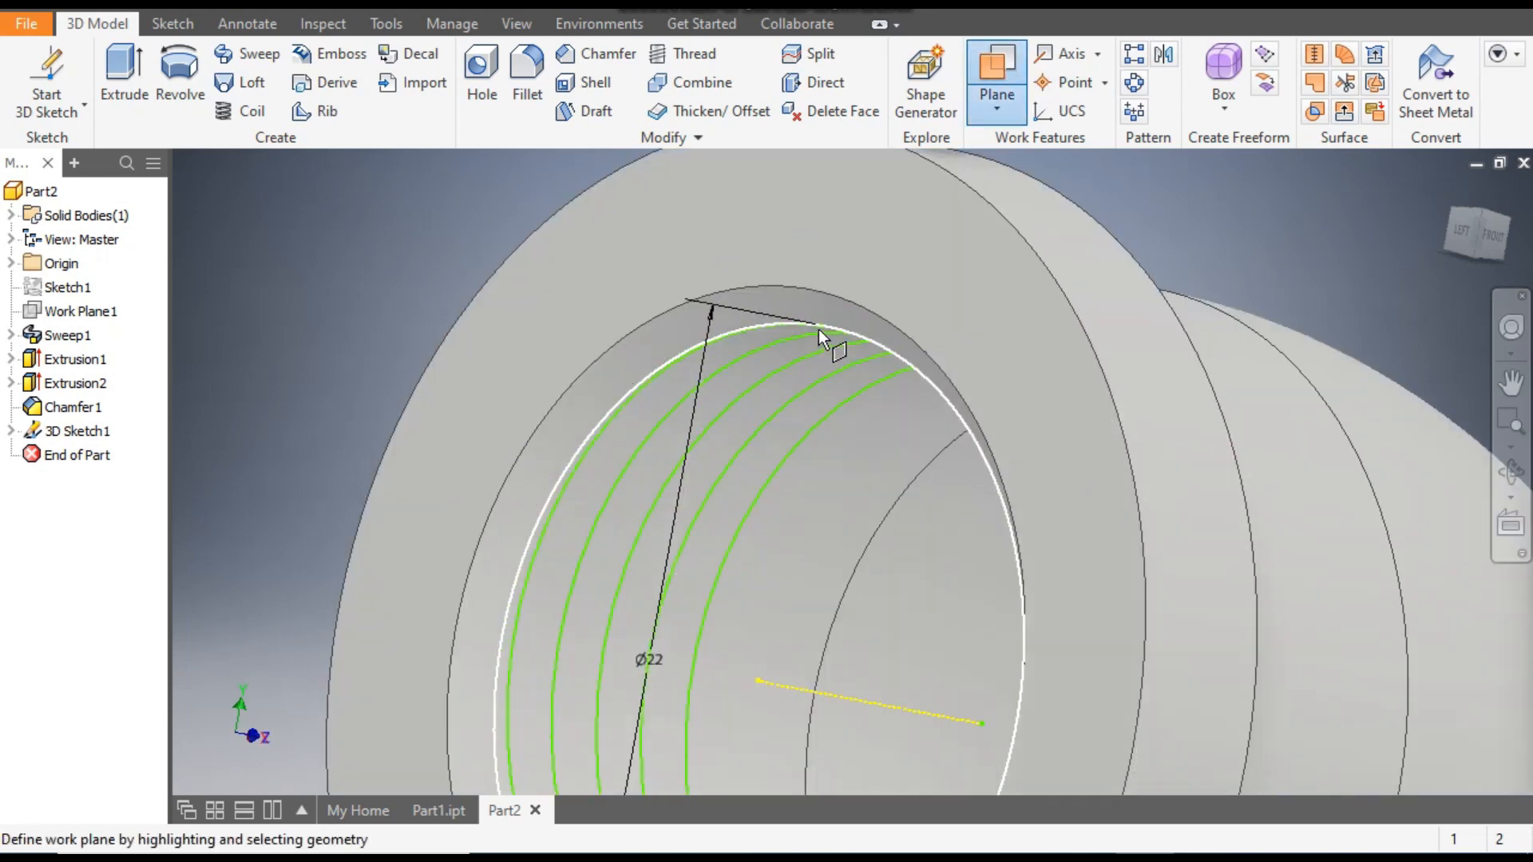
{"action": "left_click", "coordinate": [822, 327]}
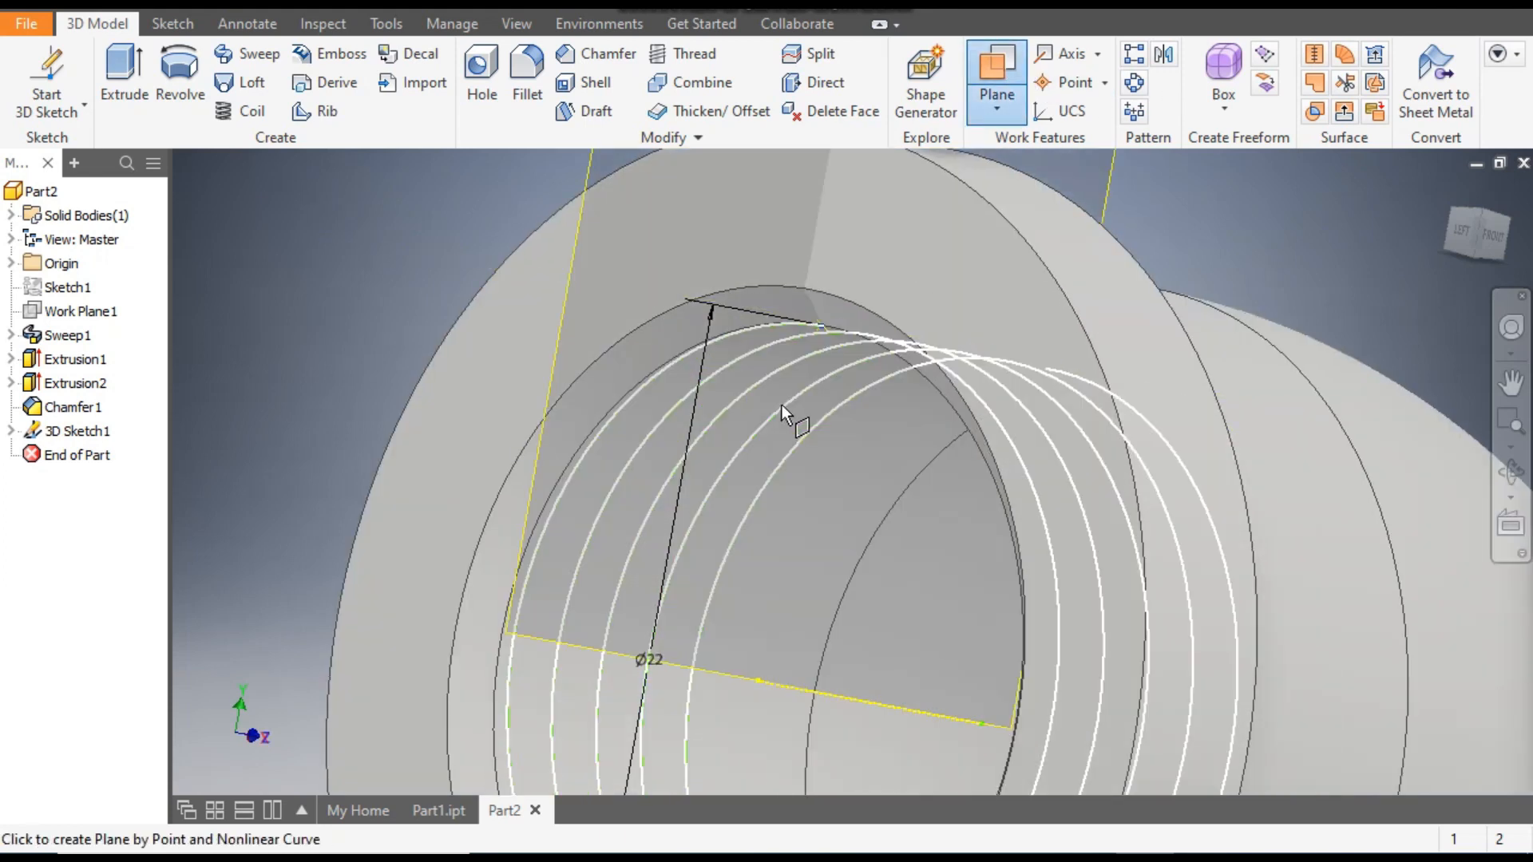
{"action": "left_click", "coordinate": [782, 406]}
{"action": "scroll", "coordinate": [792, 407], "scroll_direction": "up", "scroll_amount": 5}
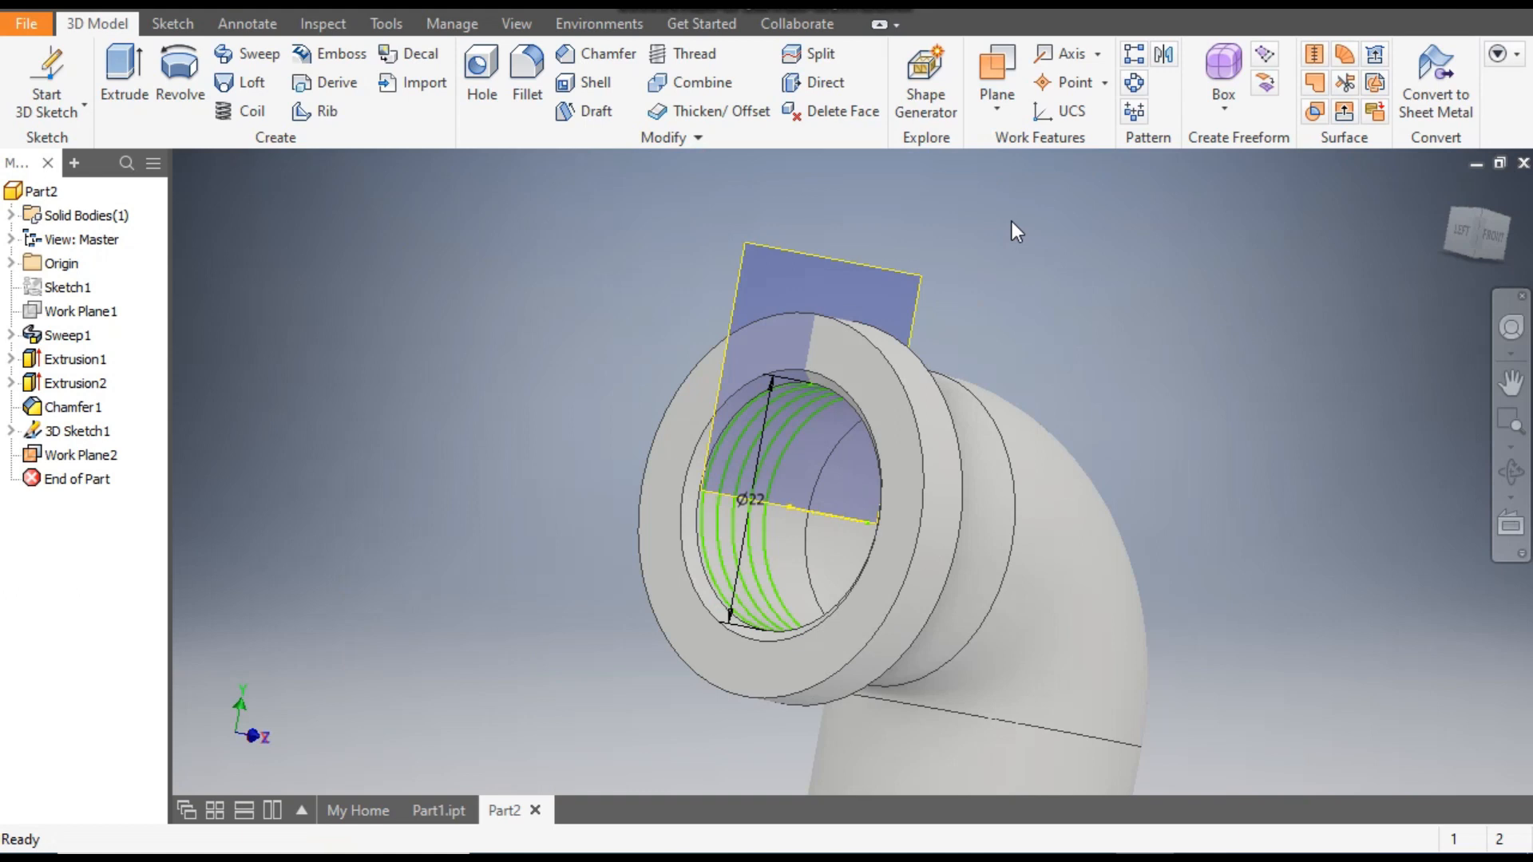
{"action": "left_click", "coordinate": [823, 260]}
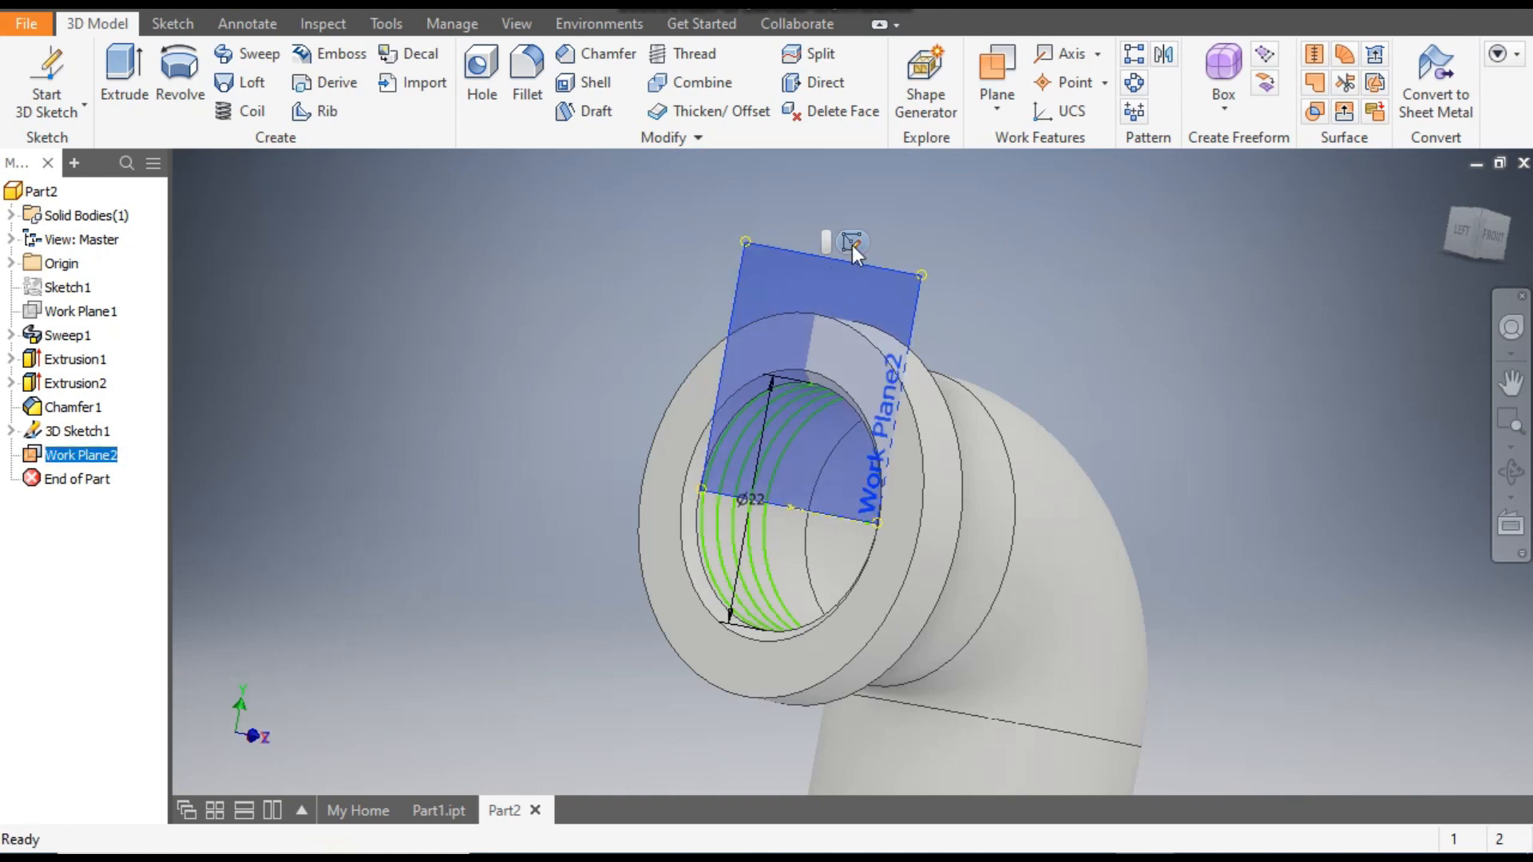
{"action": "left_click", "coordinate": [851, 242]}
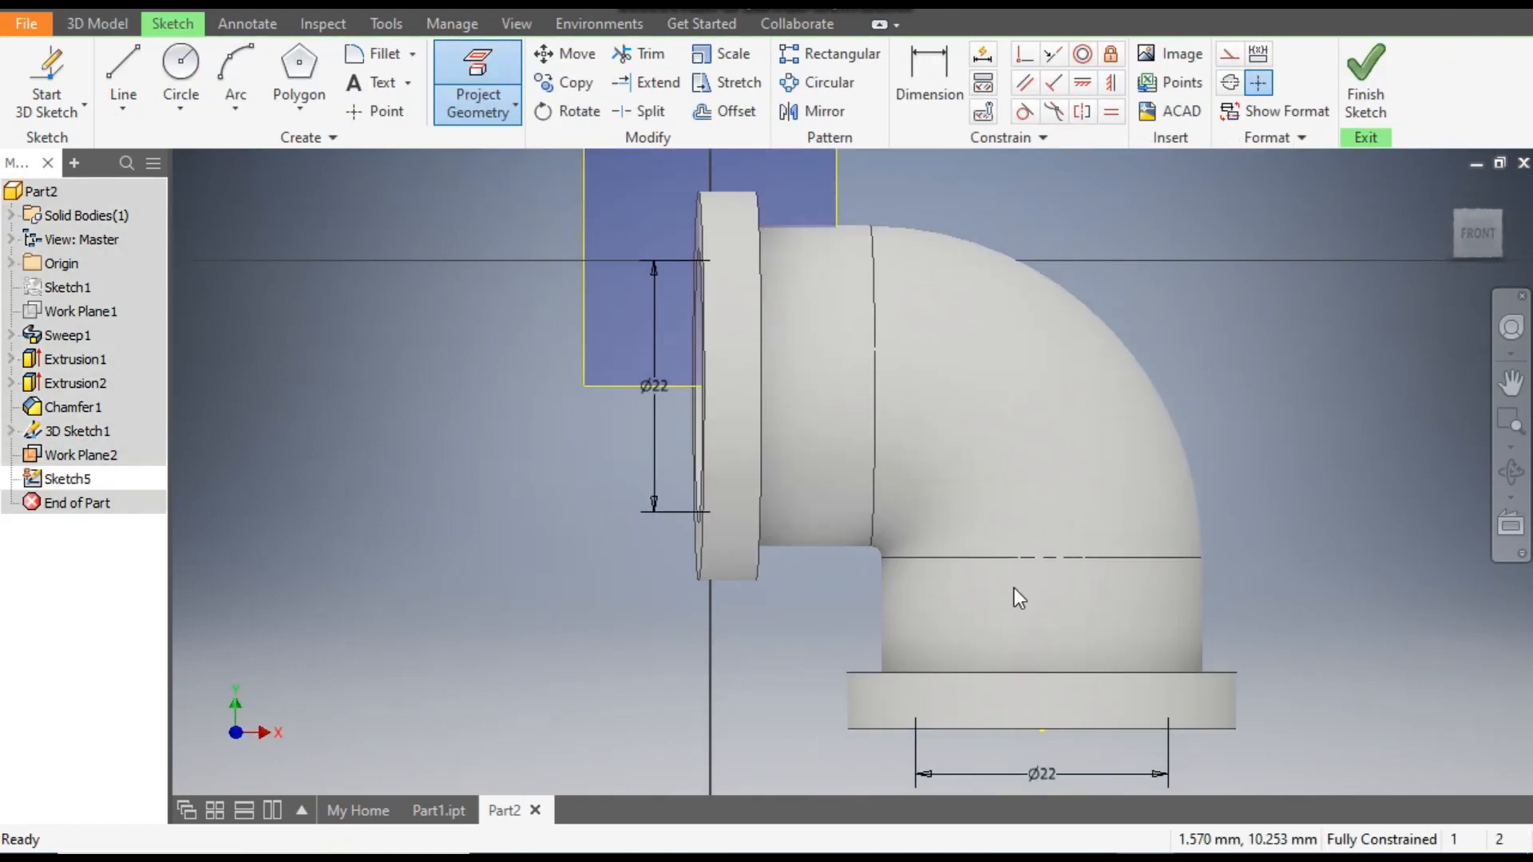
Step: Display the model in the Wireframe visual style so the side opening's helical curve shows through the body
{"action": "left_click", "coordinate": [512, 24]}
{"action": "left_click", "coordinate": [289, 113]}
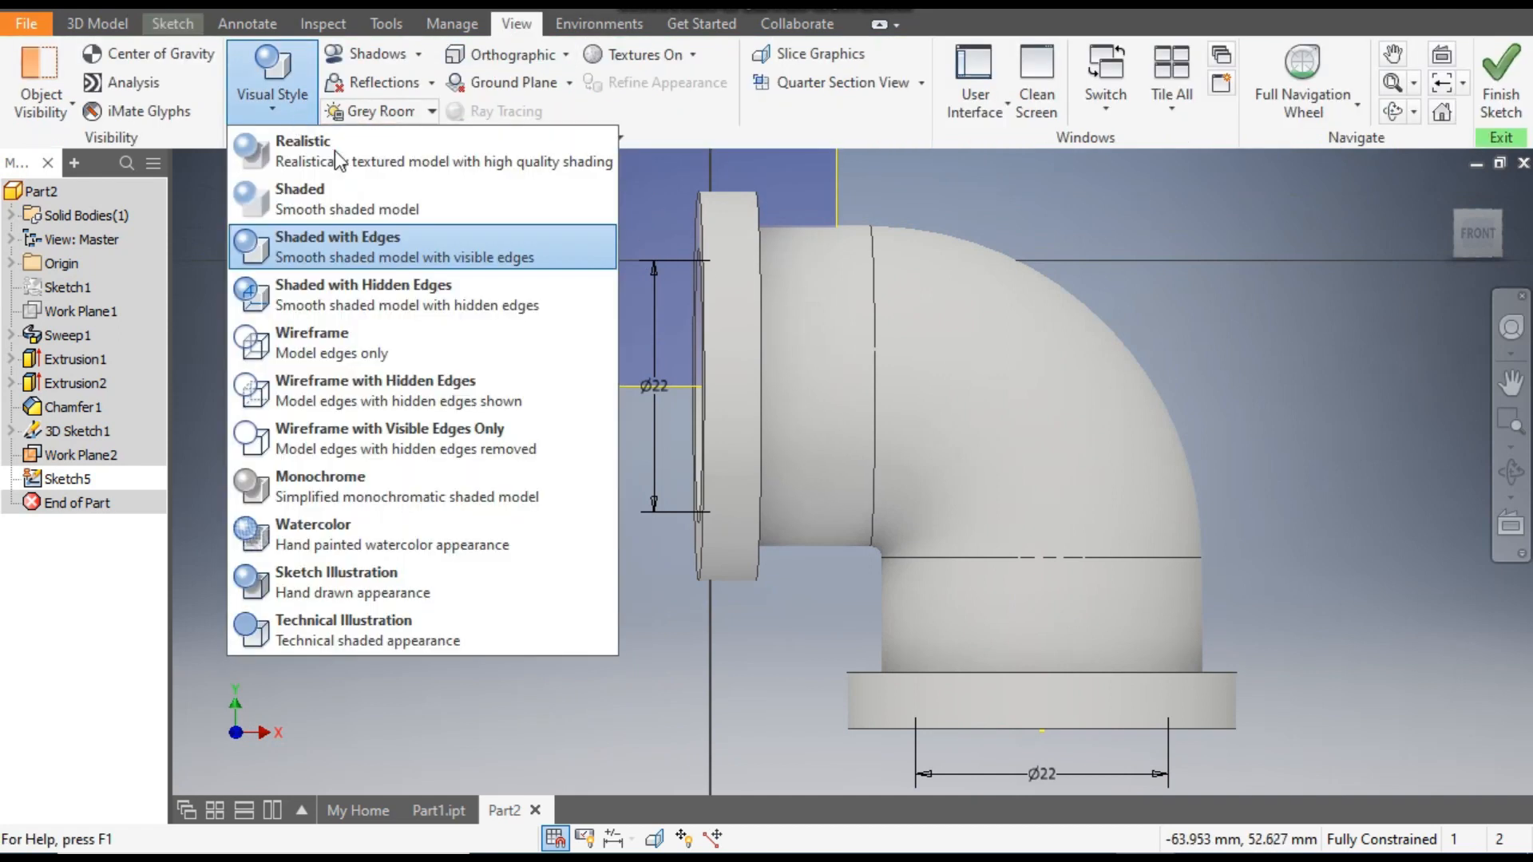
{"action": "left_click", "coordinate": [384, 348]}
{"action": "scroll", "coordinate": [720, 260], "scroll_direction": "up", "scroll_amount": 3}
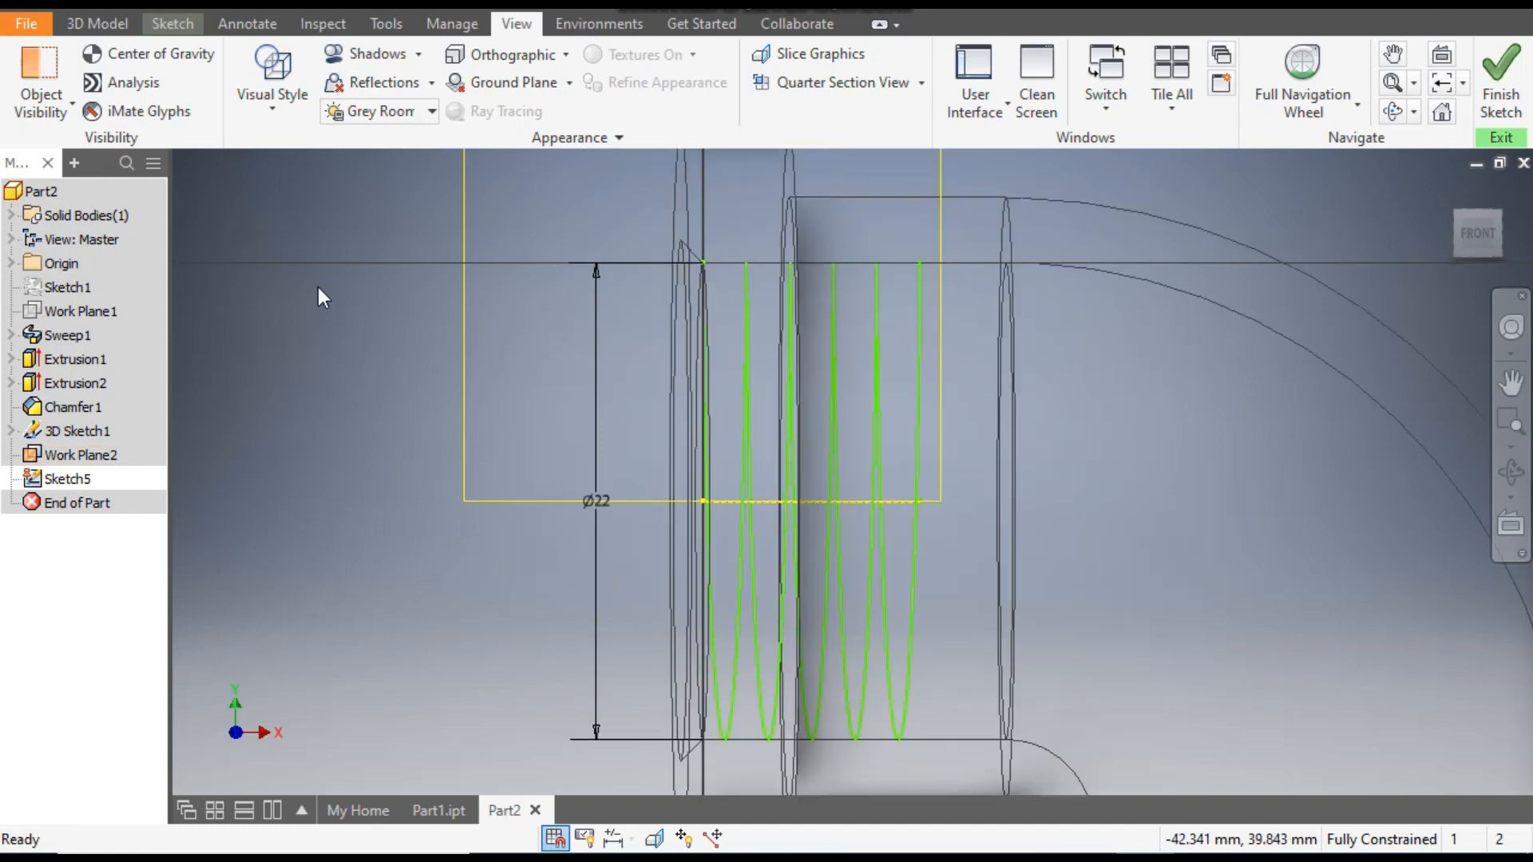
Step: Draw a three-sided polygon with sides of about 1.7 mm, centred on the side helix's start point and with one corner straight above it
{"action": "left_click", "coordinate": [157, 26]}
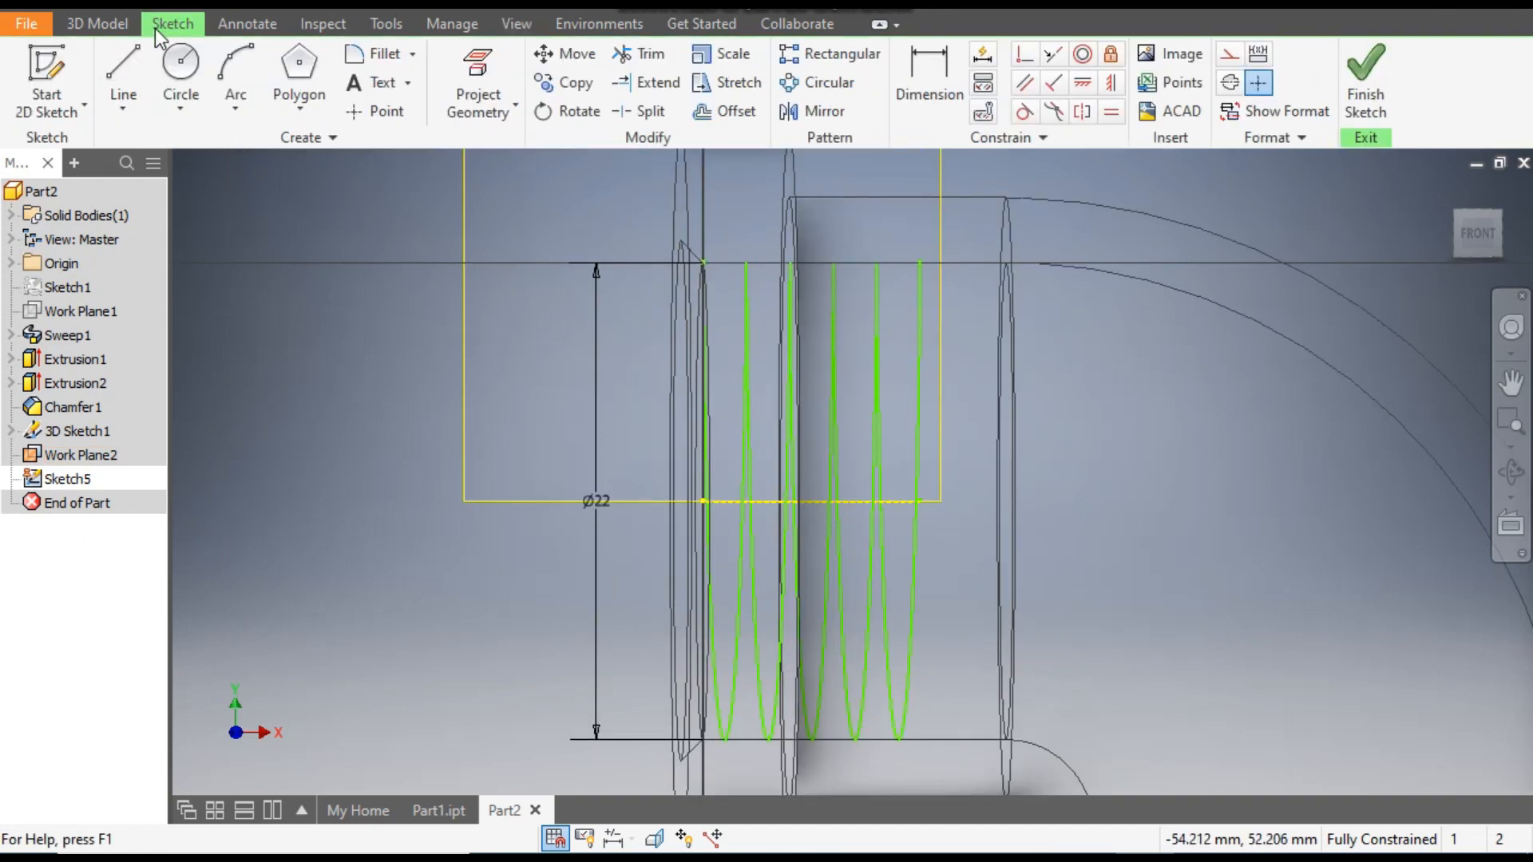
{"action": "left_click", "coordinate": [483, 76]}
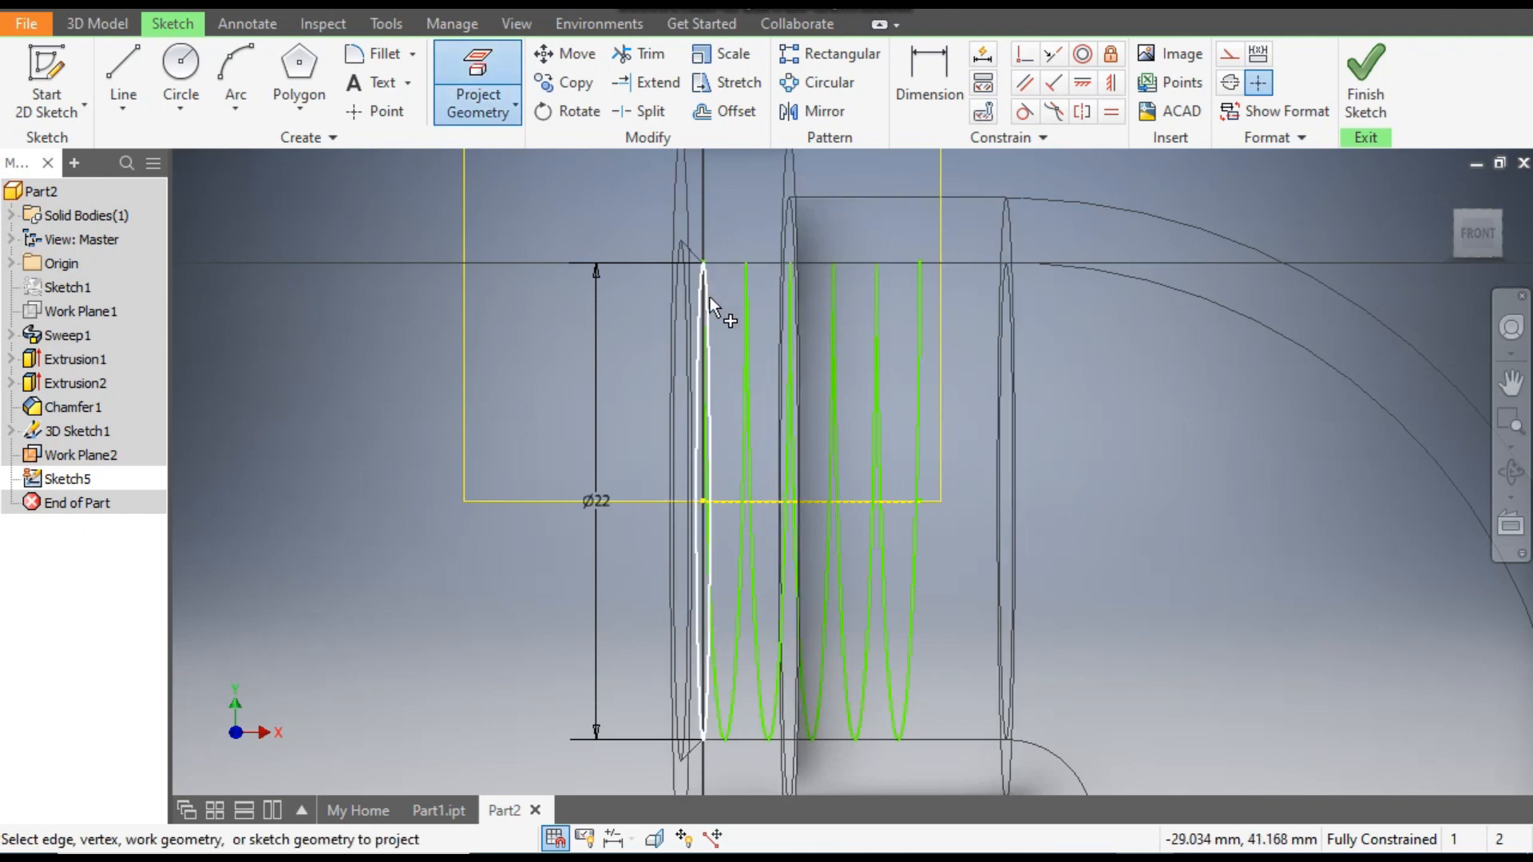
{"action": "mouse_move", "coordinate": [735, 318]}
{"action": "middle_mouse_down", "text": "shift"}
{"action": "mouse_move", "coordinate": [792, 340]}
{"action": "mouse_move", "coordinate": [797, 327]}
{"action": "mouse_move", "coordinate": [774, 299]}
{"action": "mouse_move", "coordinate": [754, 339]}
{"action": "middle_mouse_up", "text": "shift"}
{"action": "scroll", "coordinate": [795, 323], "scroll_direction": "up", "scroll_amount": 3}
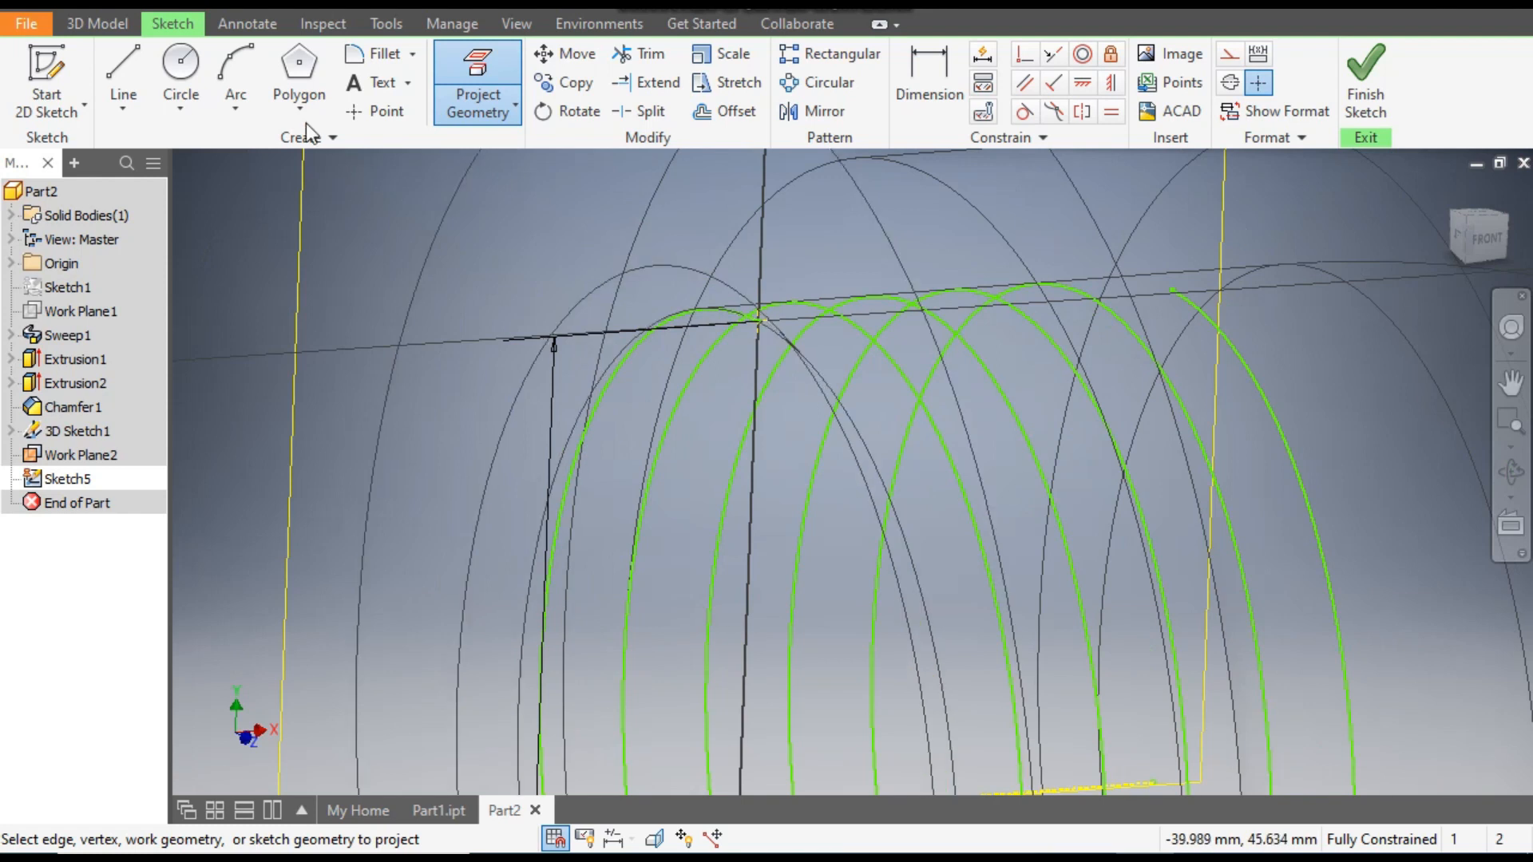
{"action": "left_click", "coordinate": [295, 71]}
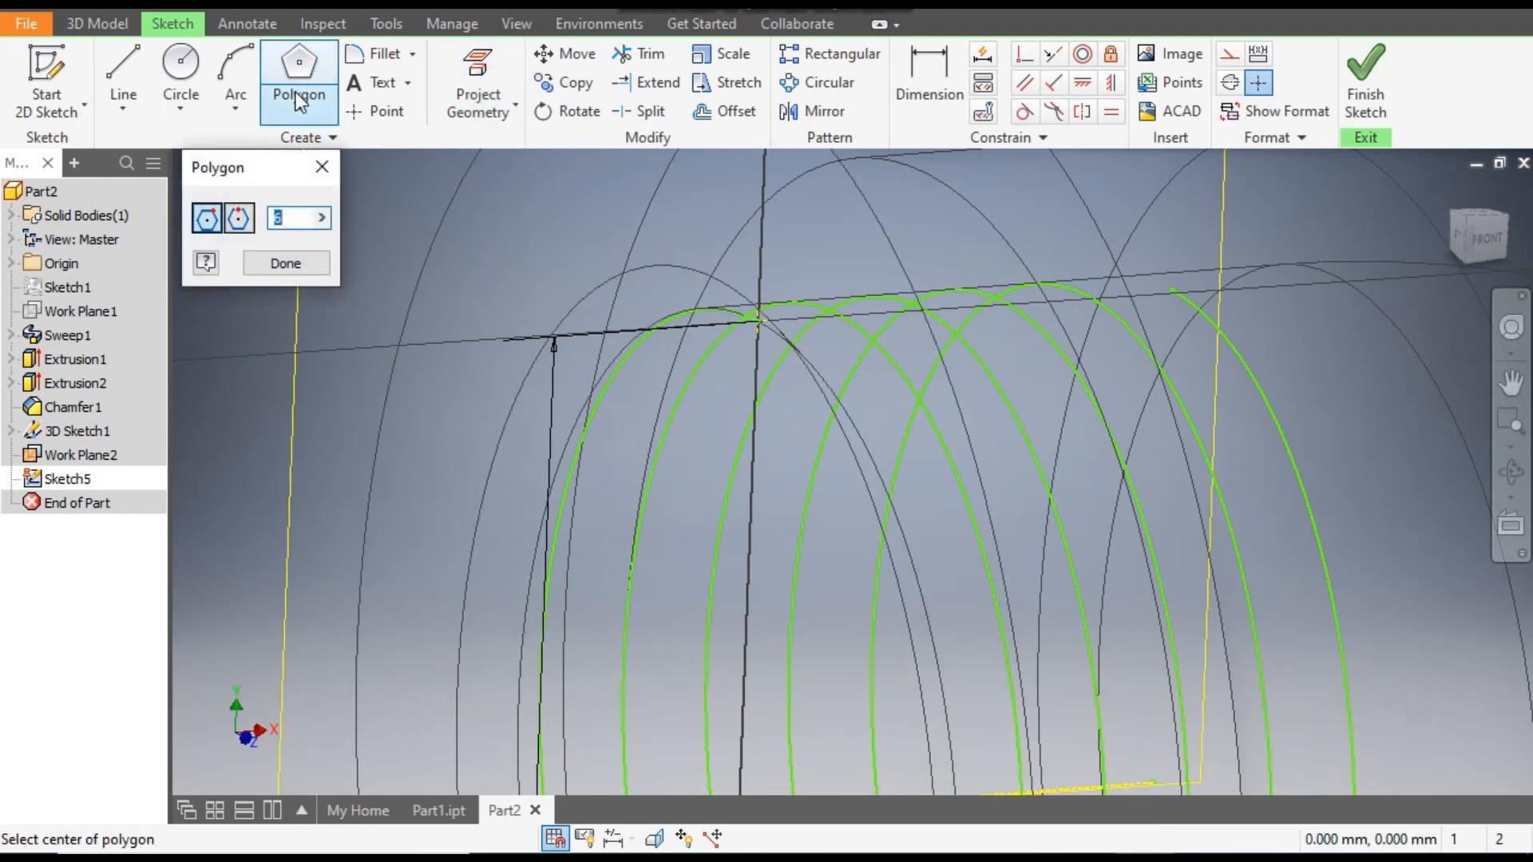
{"action": "type", "text": "3"}
{"action": "scroll", "coordinate": [730, 316], "scroll_direction": "up", "scroll_amount": 3}
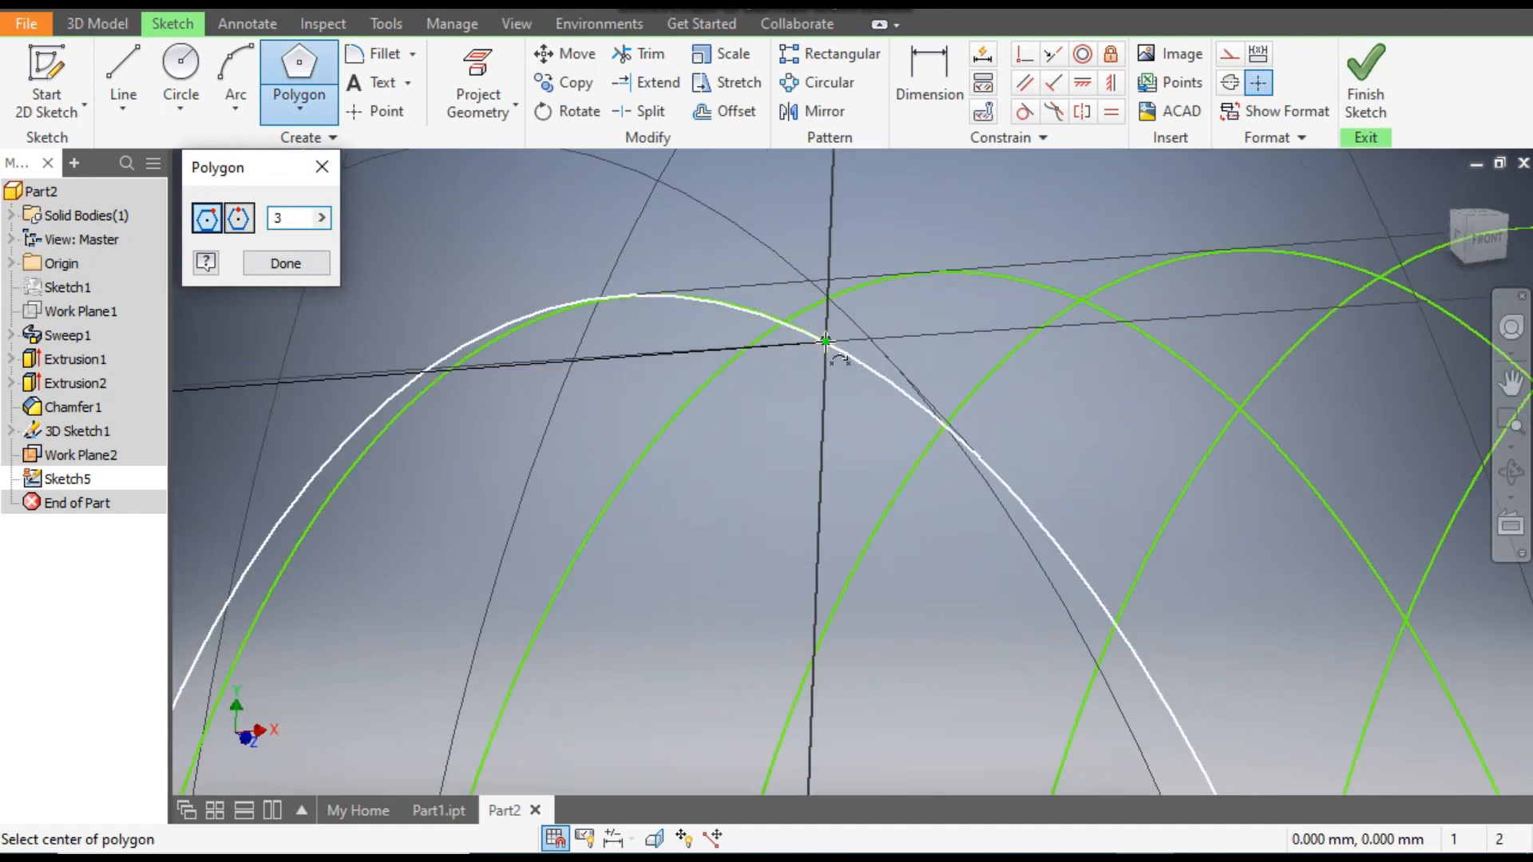
{"action": "left_click", "coordinate": [826, 341]}
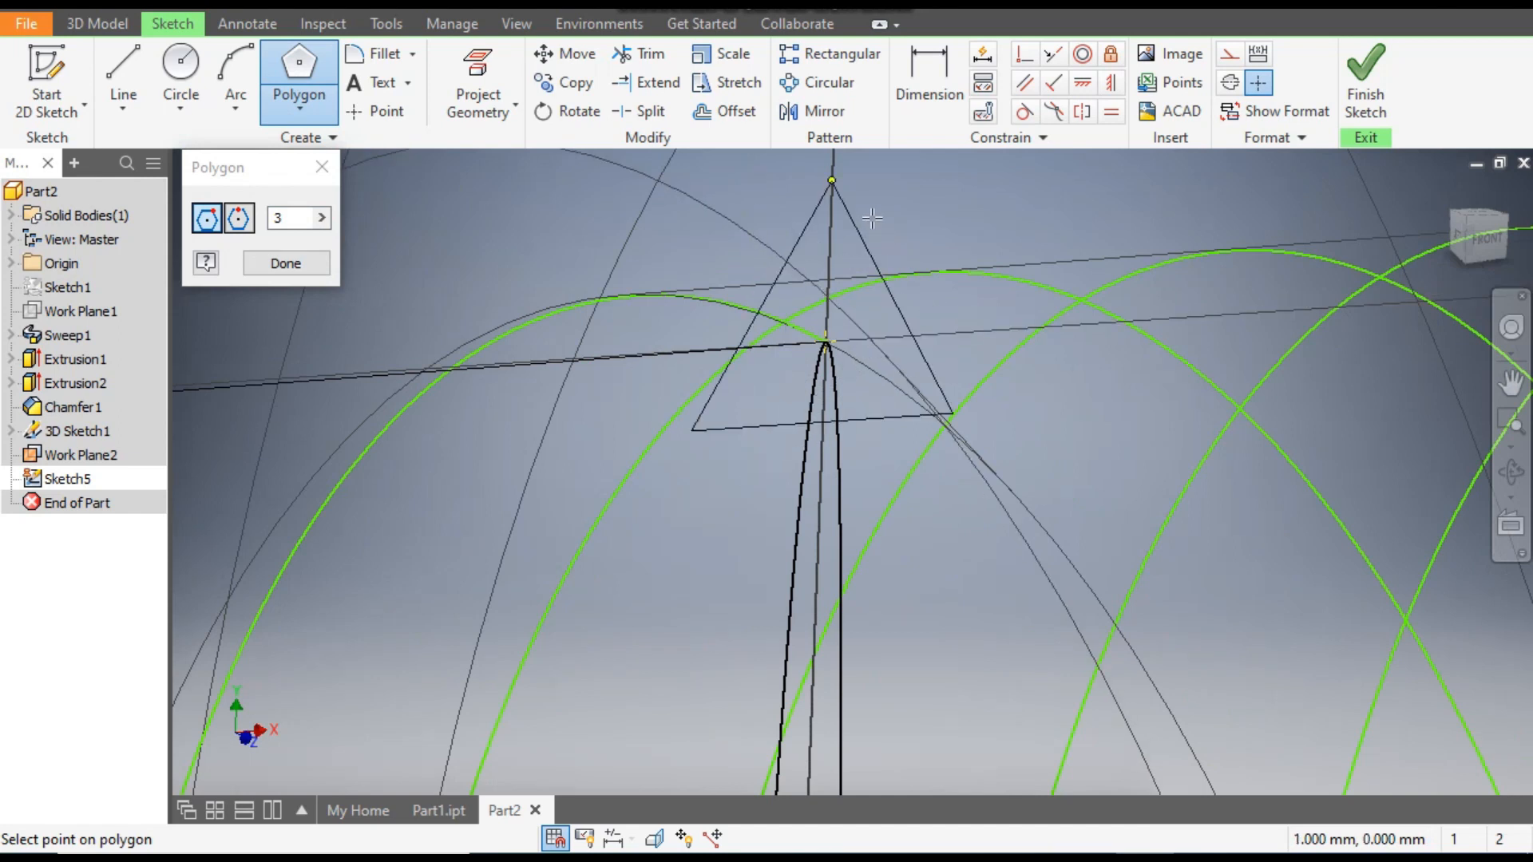
{"action": "left_click", "coordinate": [832, 180]}
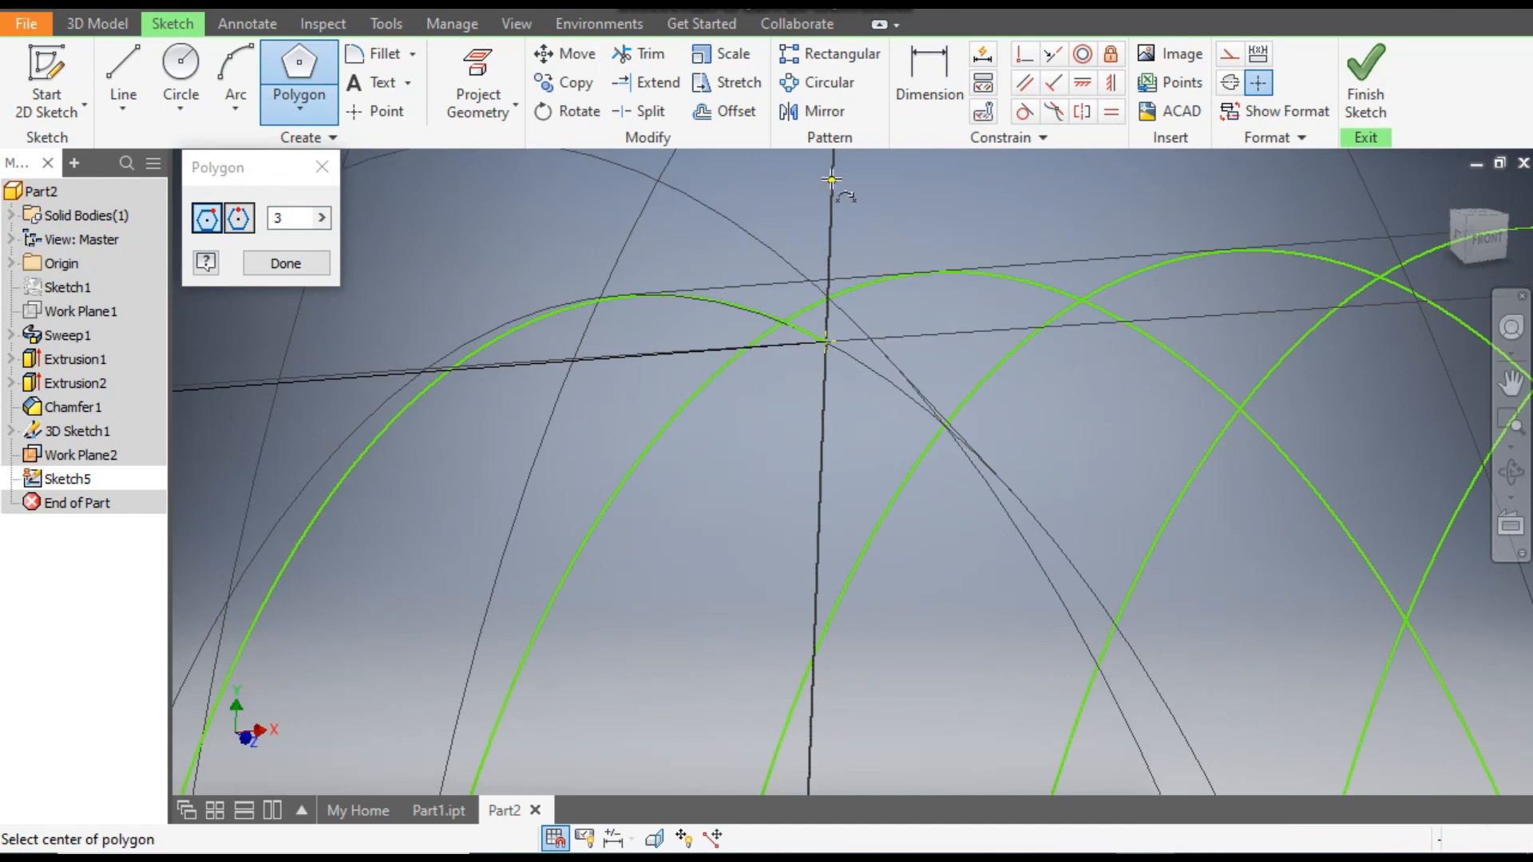
{"action": "left_click", "coordinate": [1479, 252]}
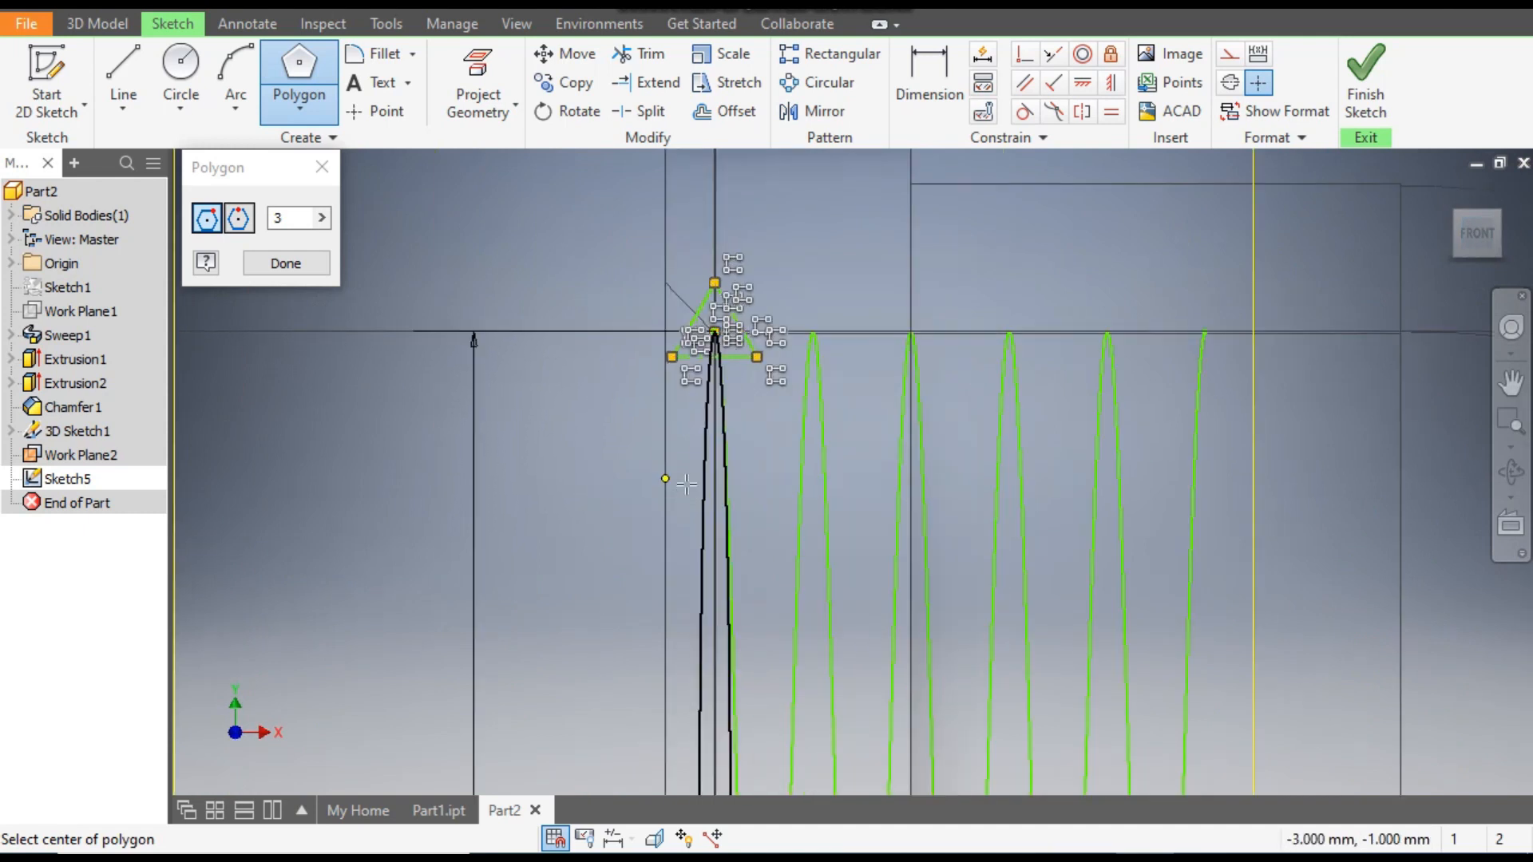
{"action": "left_click", "coordinate": [327, 169]}
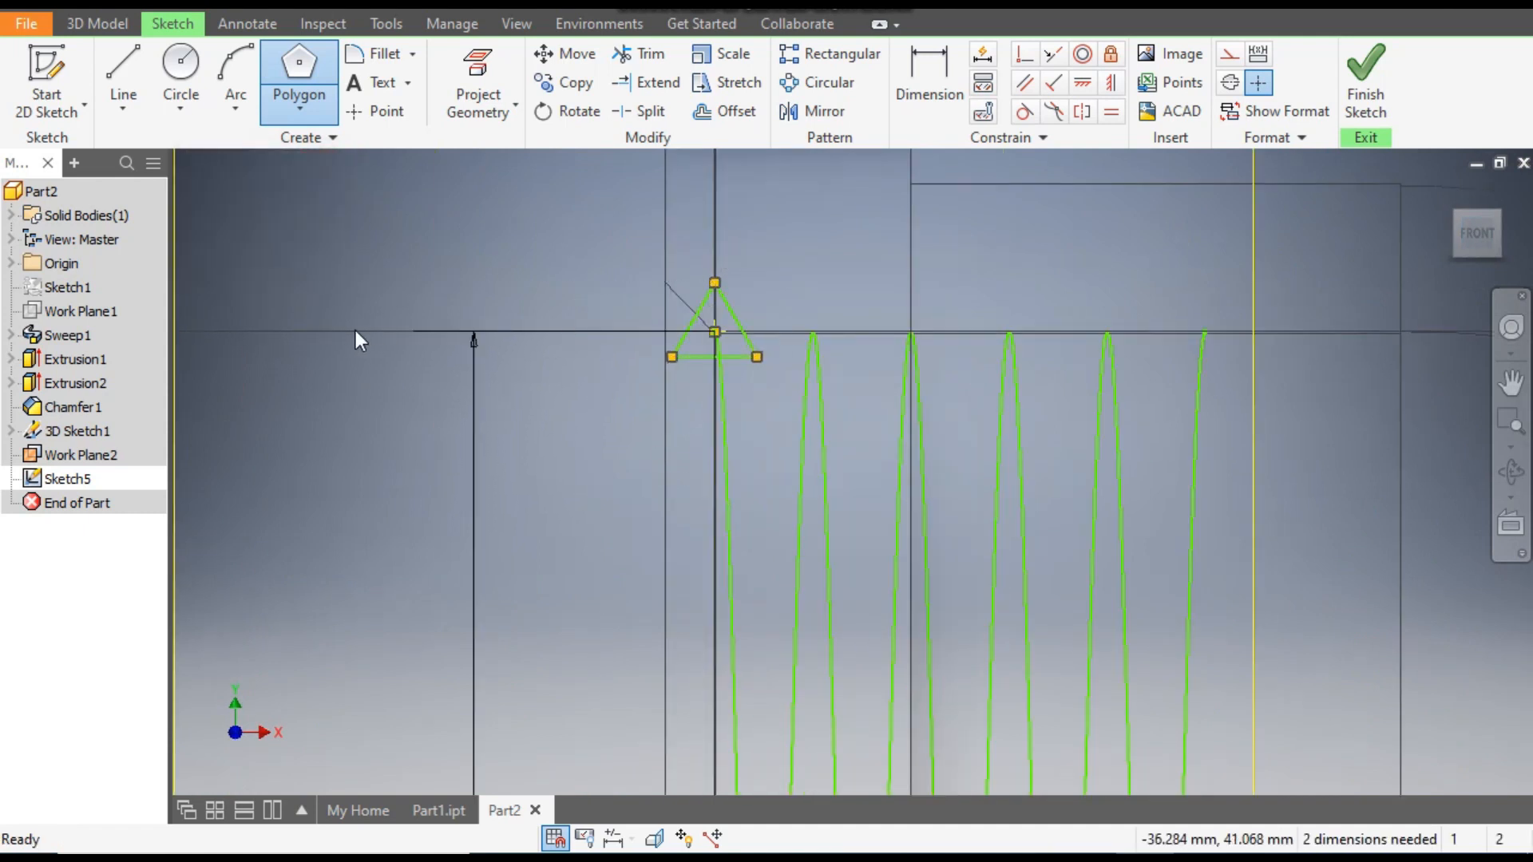
Step: Dimension the triangle's base edge at 1.5 mm
{"action": "left_click", "coordinate": [932, 67]}
{"action": "left_click", "coordinate": [707, 362]}
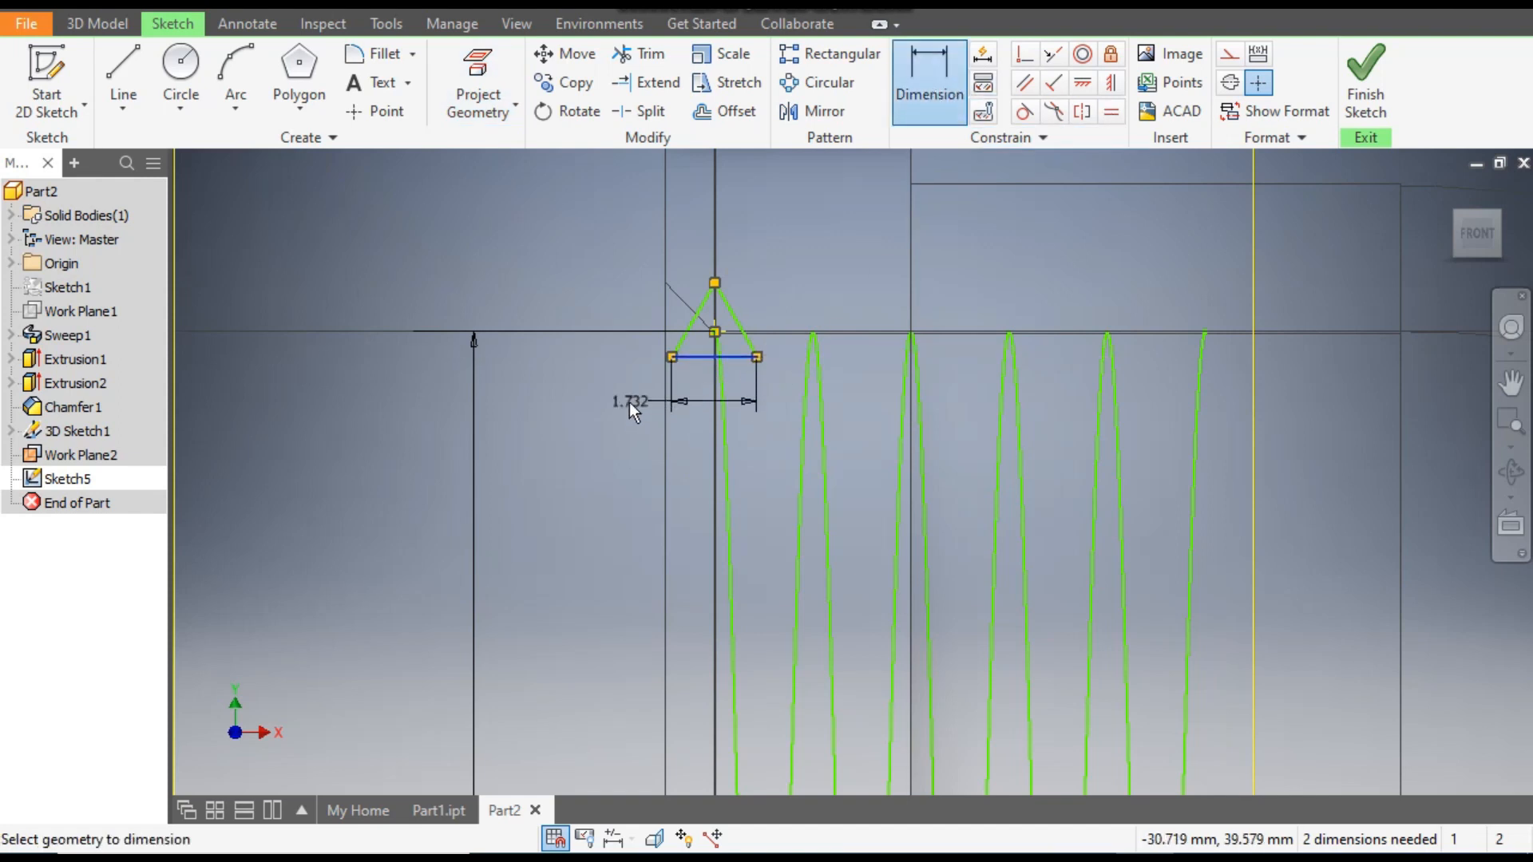
{"action": "left_click", "coordinate": [626, 400]}
{"action": "type", "text": "1"}
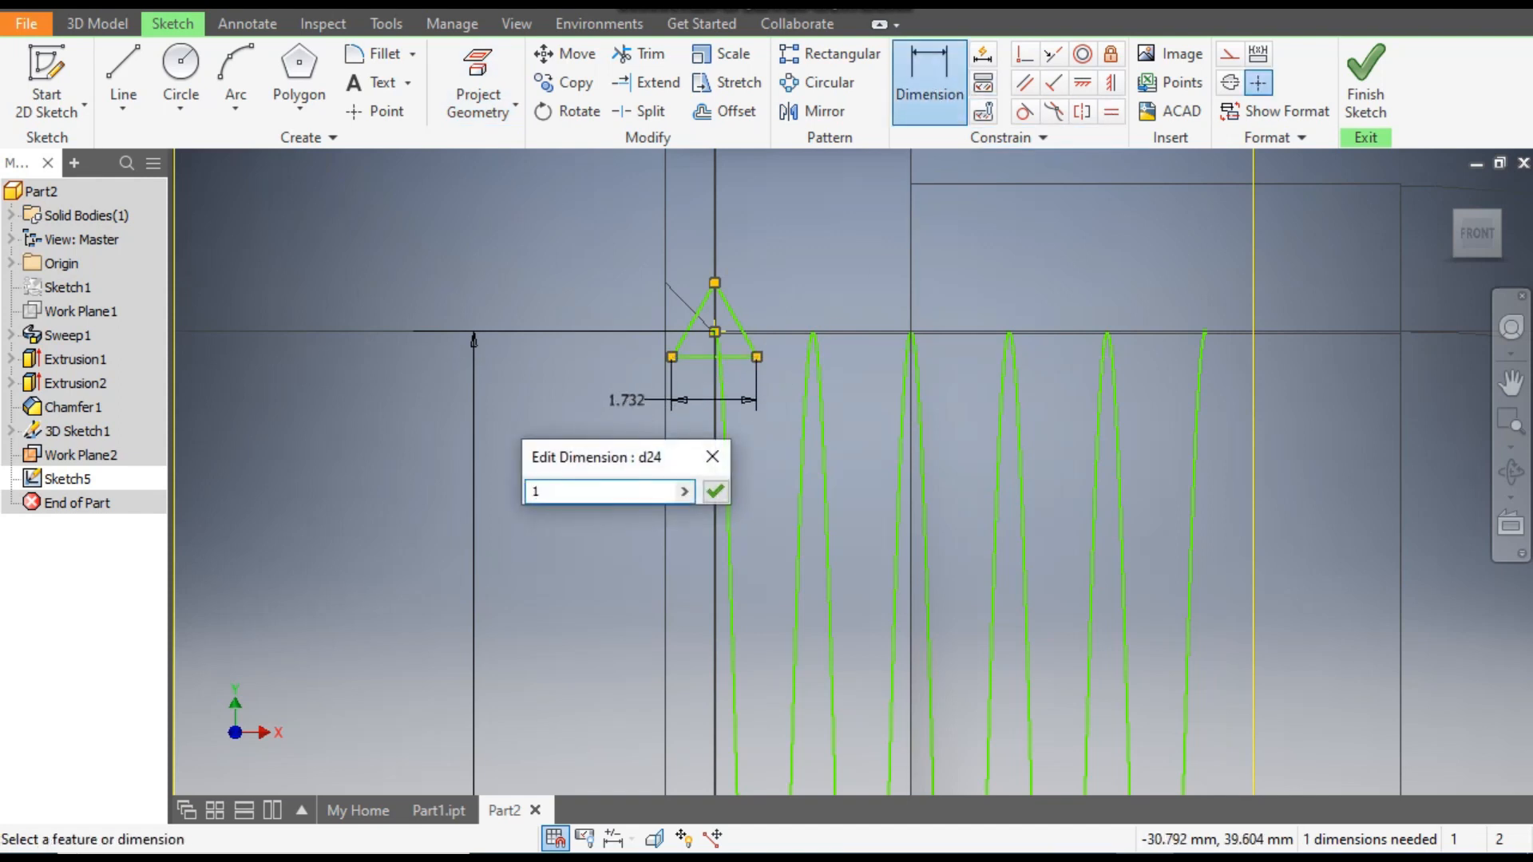
{"action": "key", "text": "Return"}
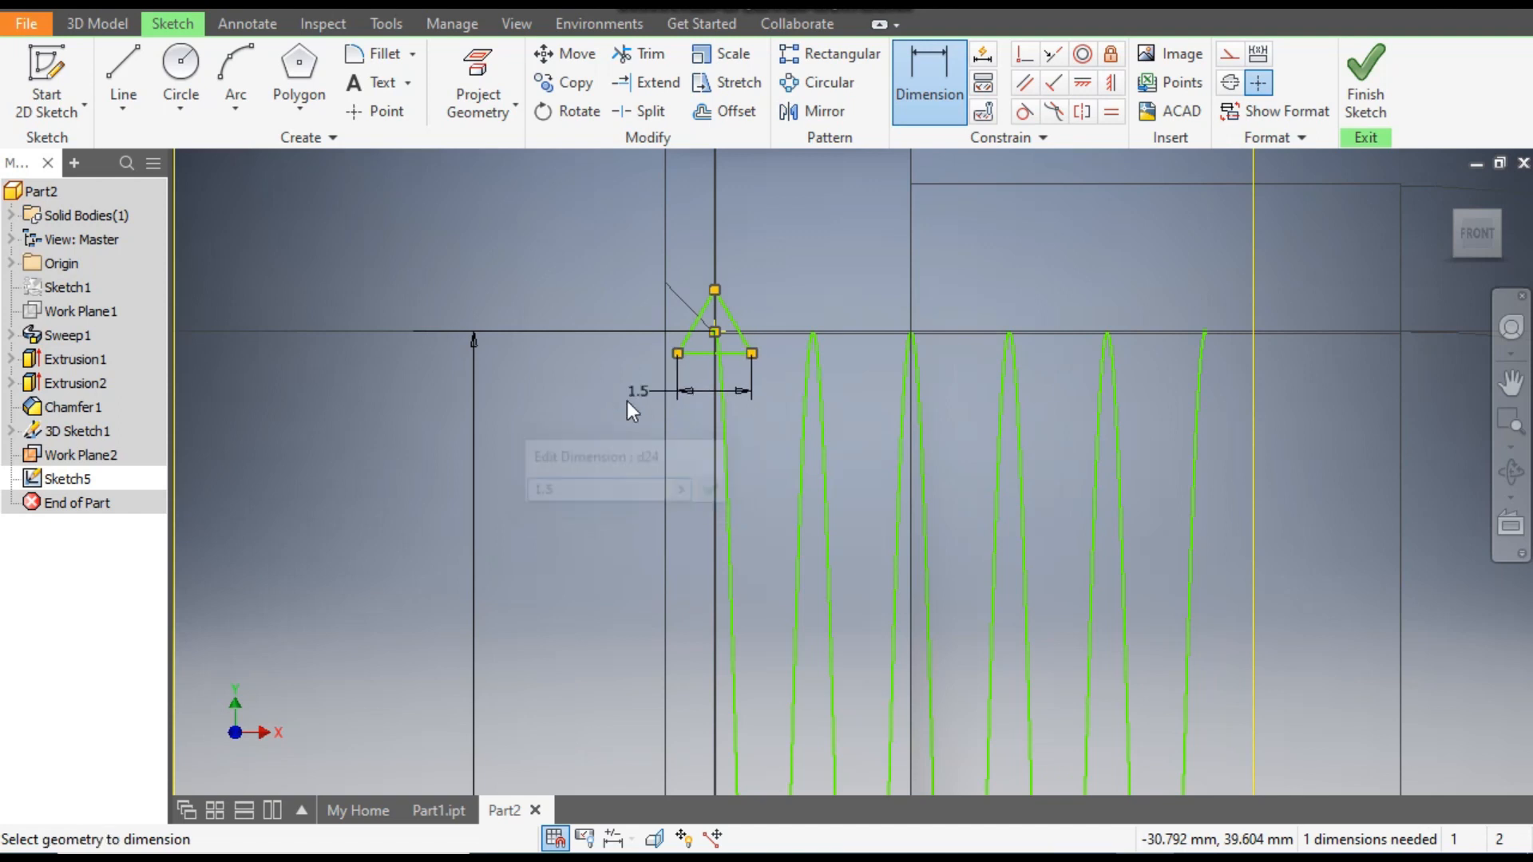
Step: Align the triangle's apex with its centre point using a Horizontal constraint, and finish the sketch
{"action": "left_click", "coordinate": [1111, 83]}
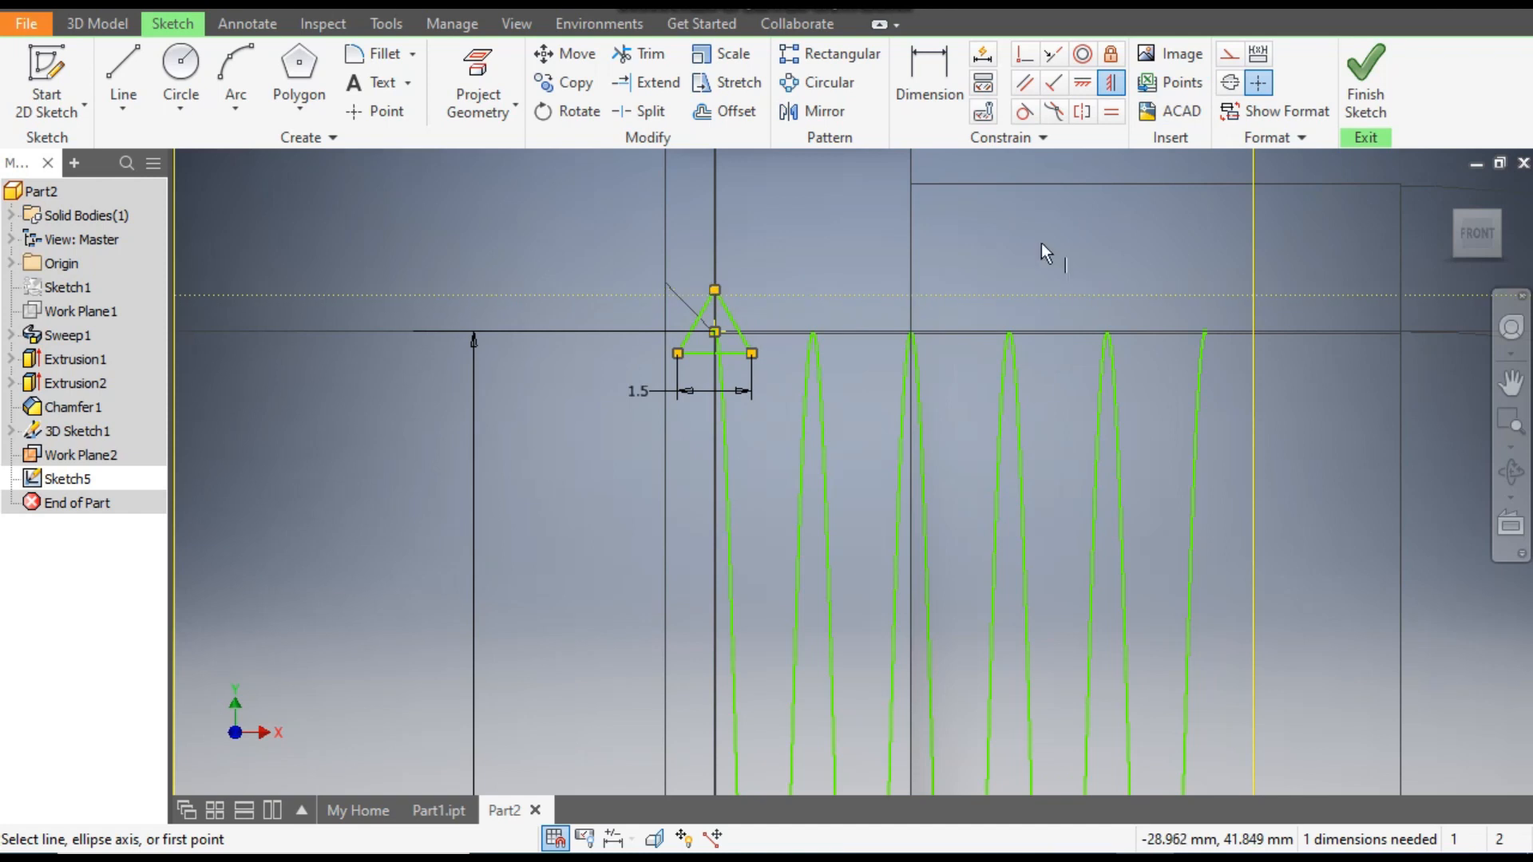
{"action": "left_click", "coordinate": [1086, 86]}
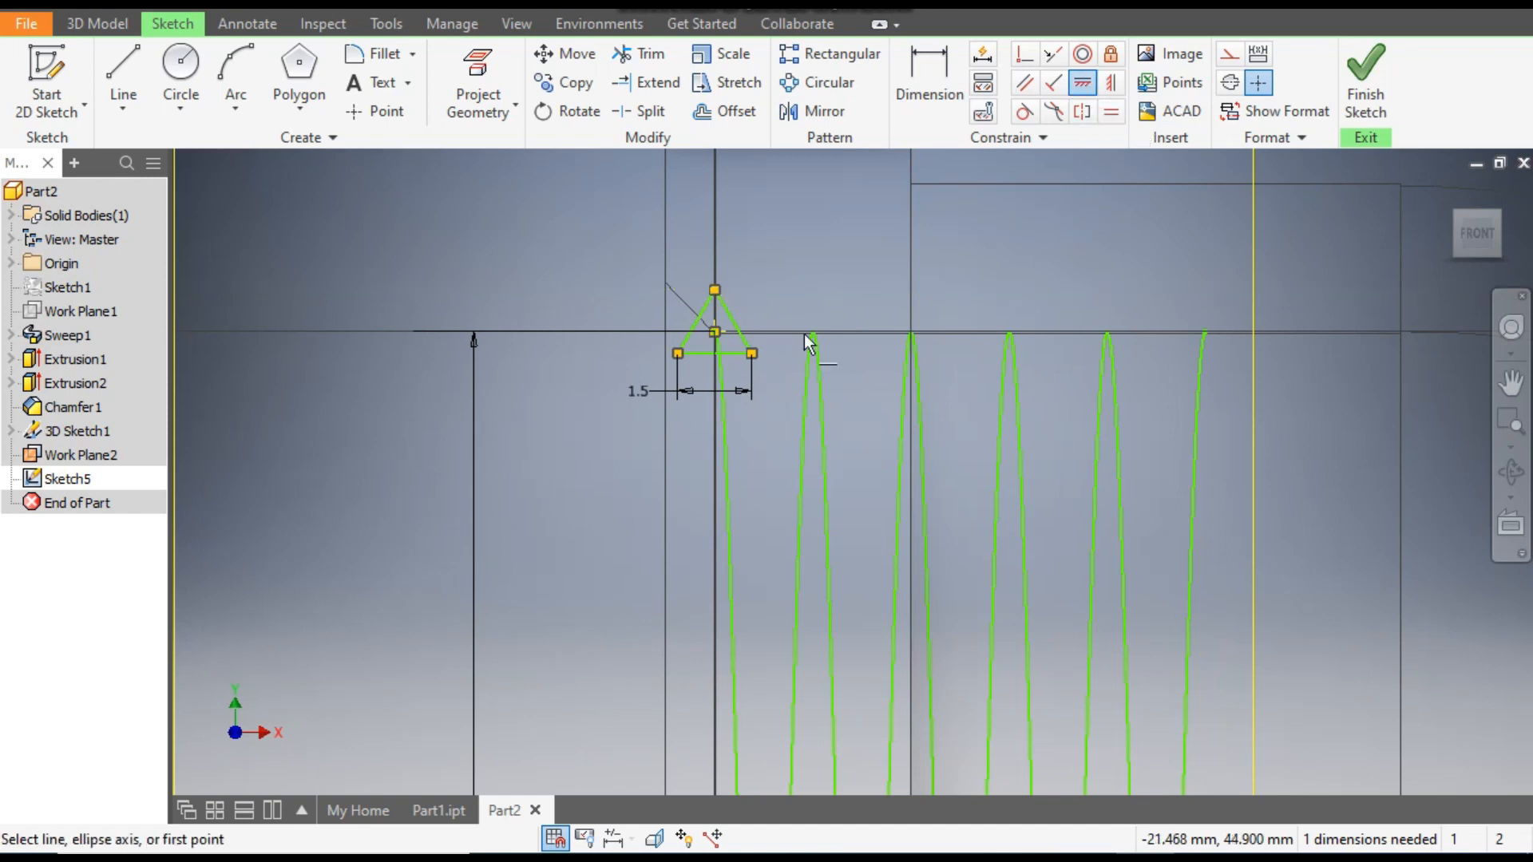
{"action": "left_click", "coordinate": [717, 294]}
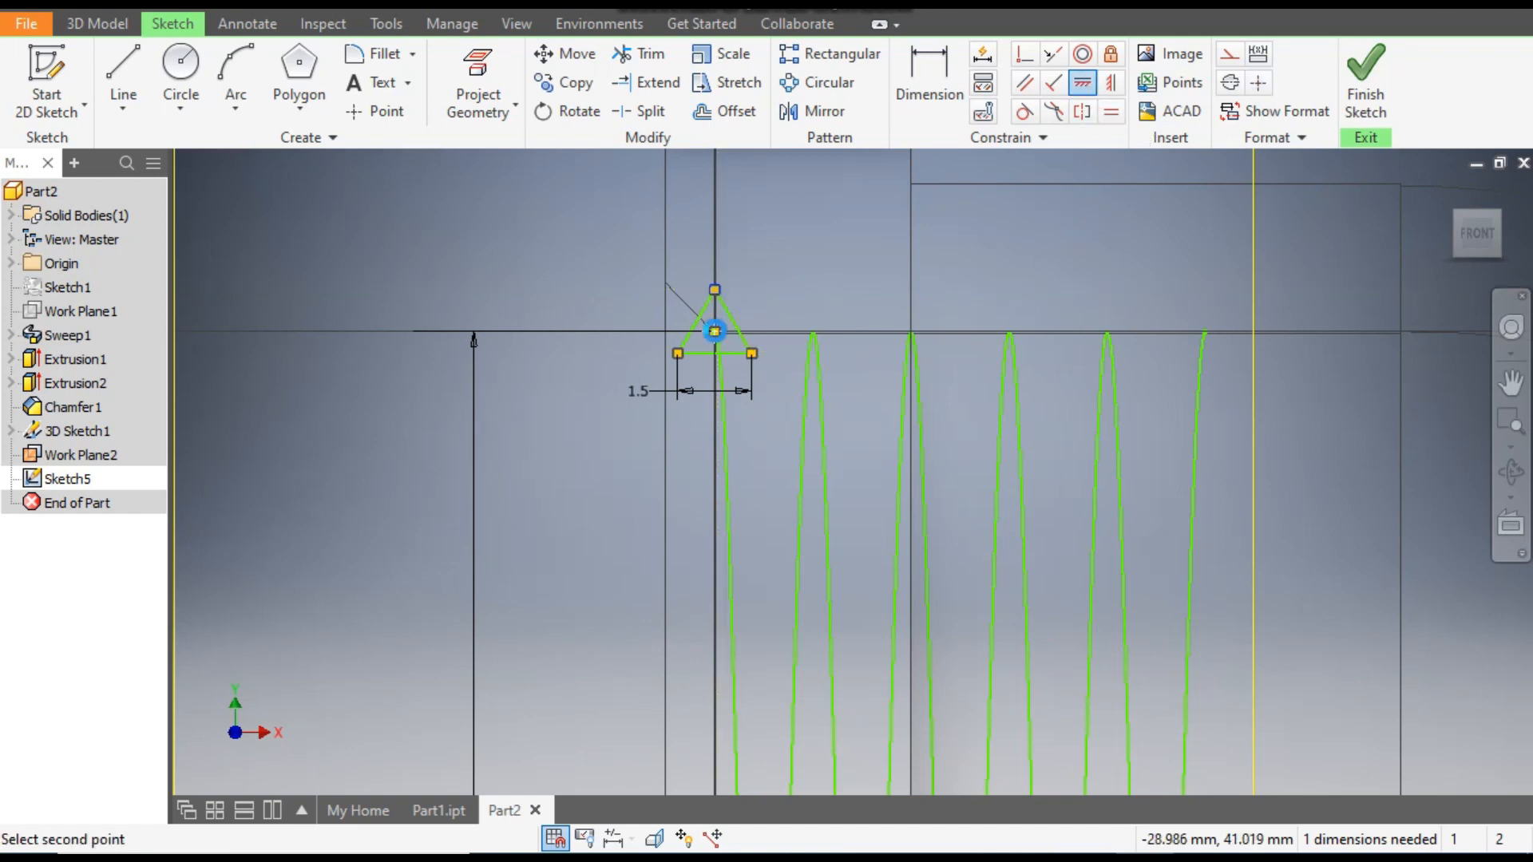
{"action": "left_click", "coordinate": [716, 332]}
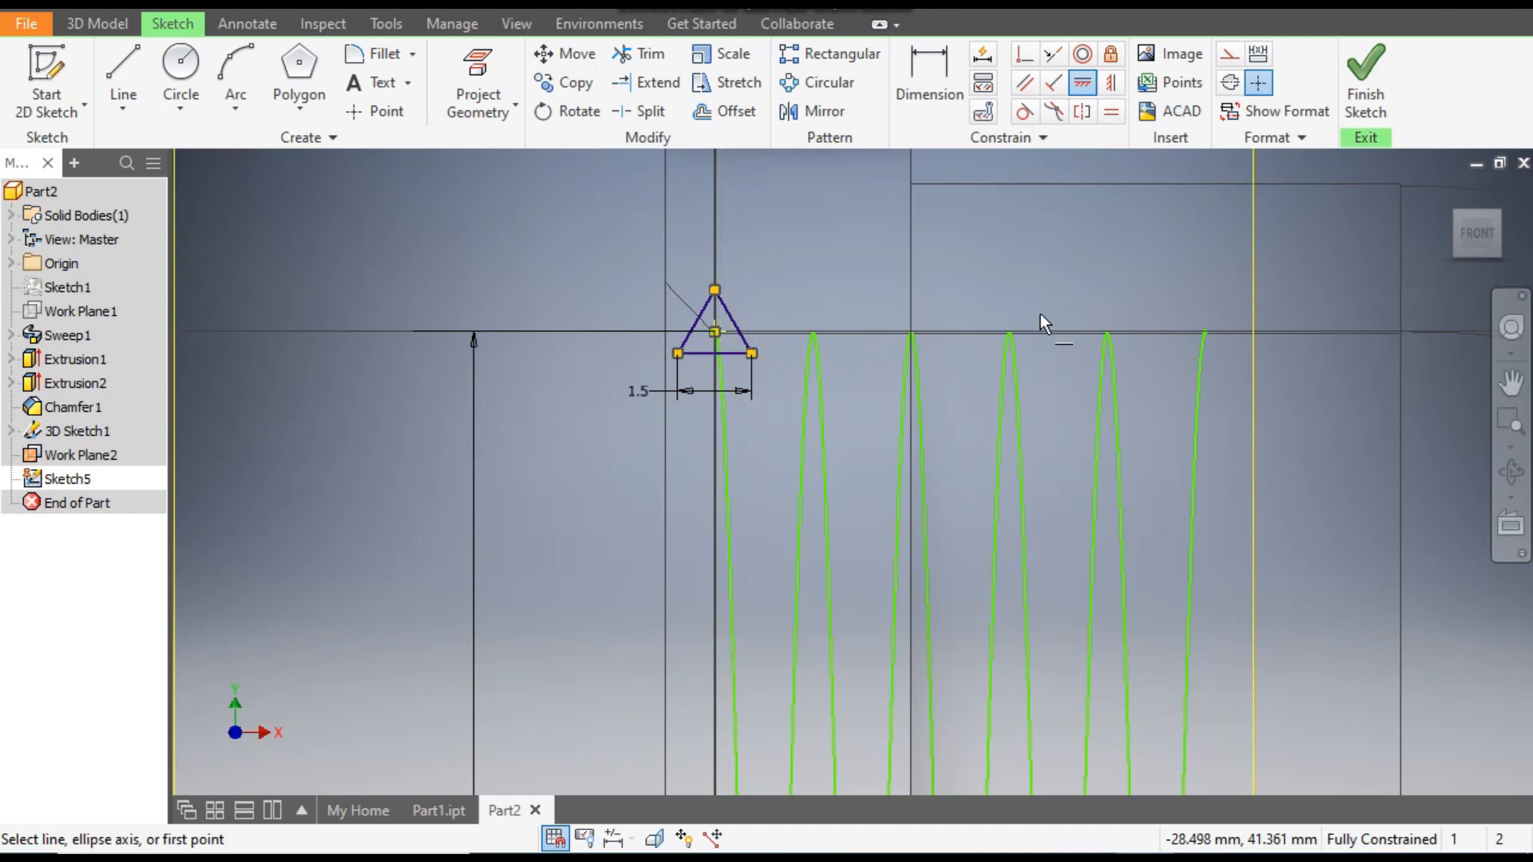
{"action": "left_click", "coordinate": [1366, 76]}
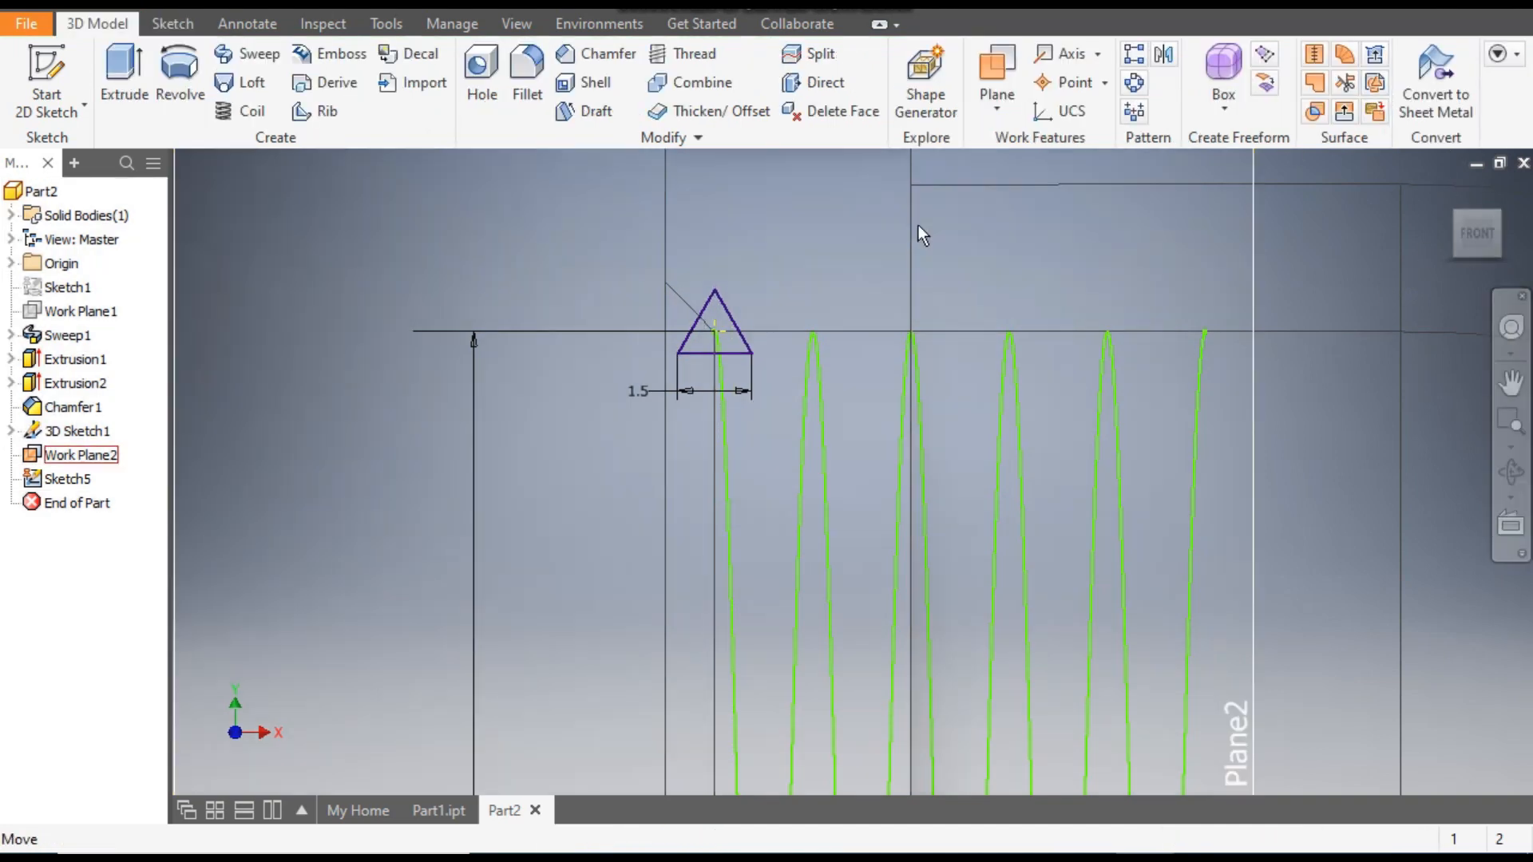
Step: Sweep the triangle as a cut along the side opening's helical curve, using the Path type with Path orientation
{"action": "left_click", "coordinate": [248, 53]}
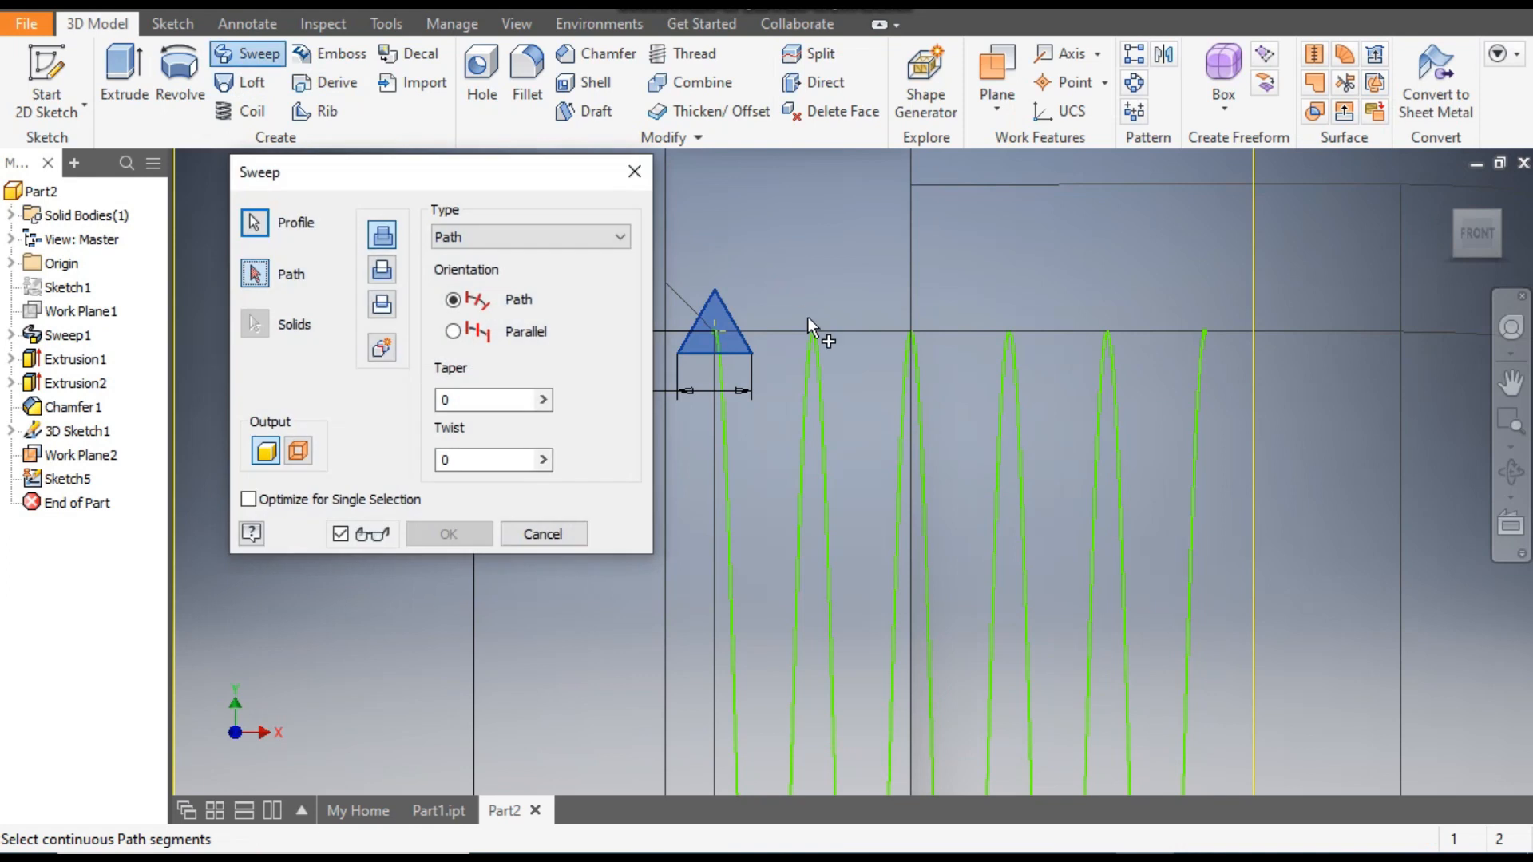
{"action": "scroll", "coordinate": [830, 336], "scroll_direction": "up", "scroll_amount": 2}
{"action": "left_click", "coordinate": [1457, 214]}
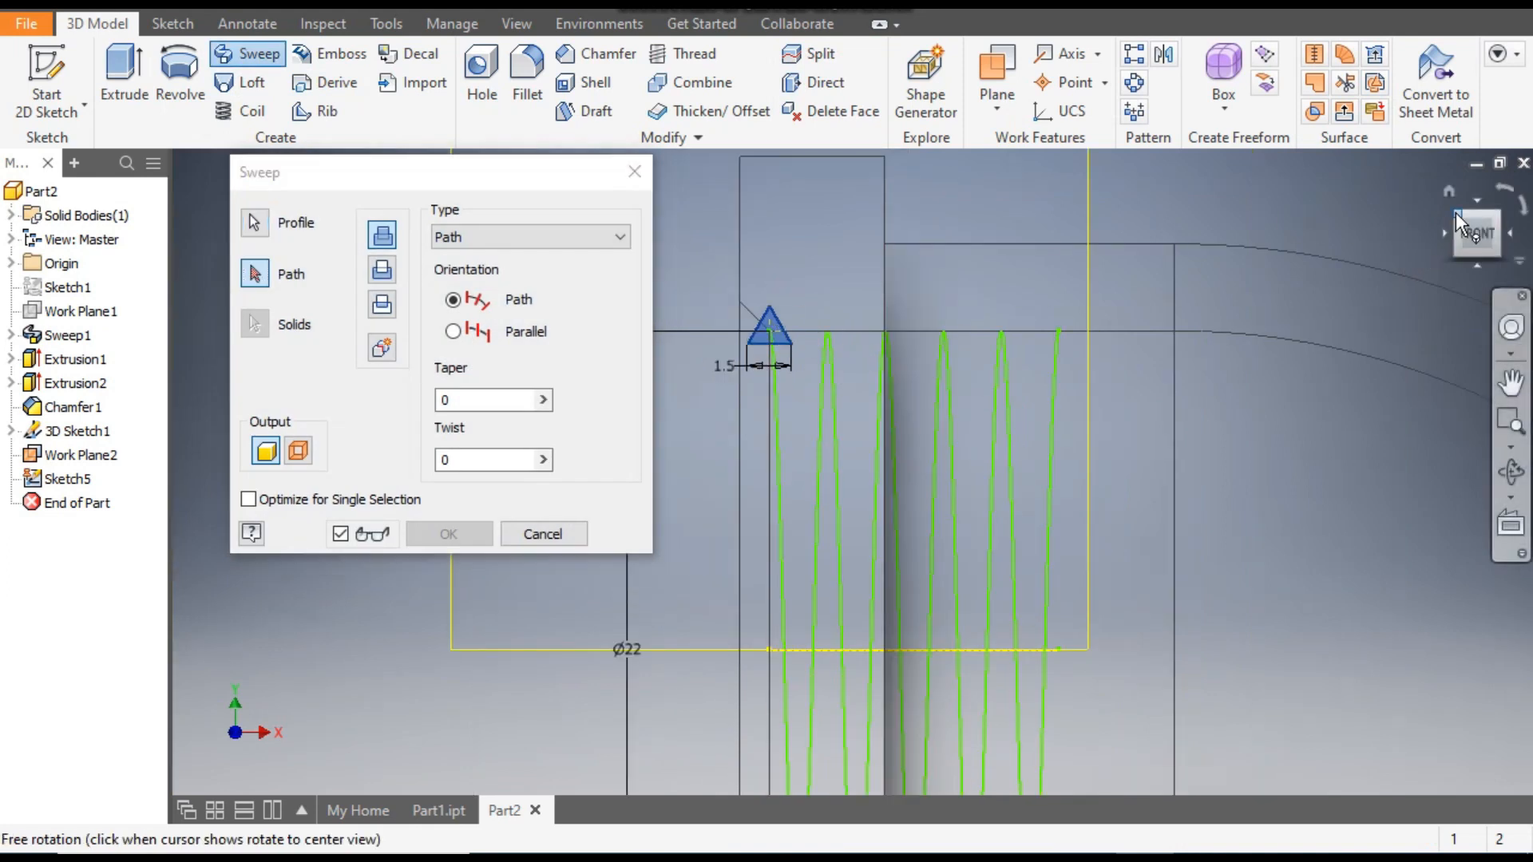
{"action": "scroll", "coordinate": [758, 565], "scroll_direction": "up", "scroll_amount": 3}
{"action": "middle_click_drag", "start_coordinate": [734, 554], "coordinate": [809, 556]}
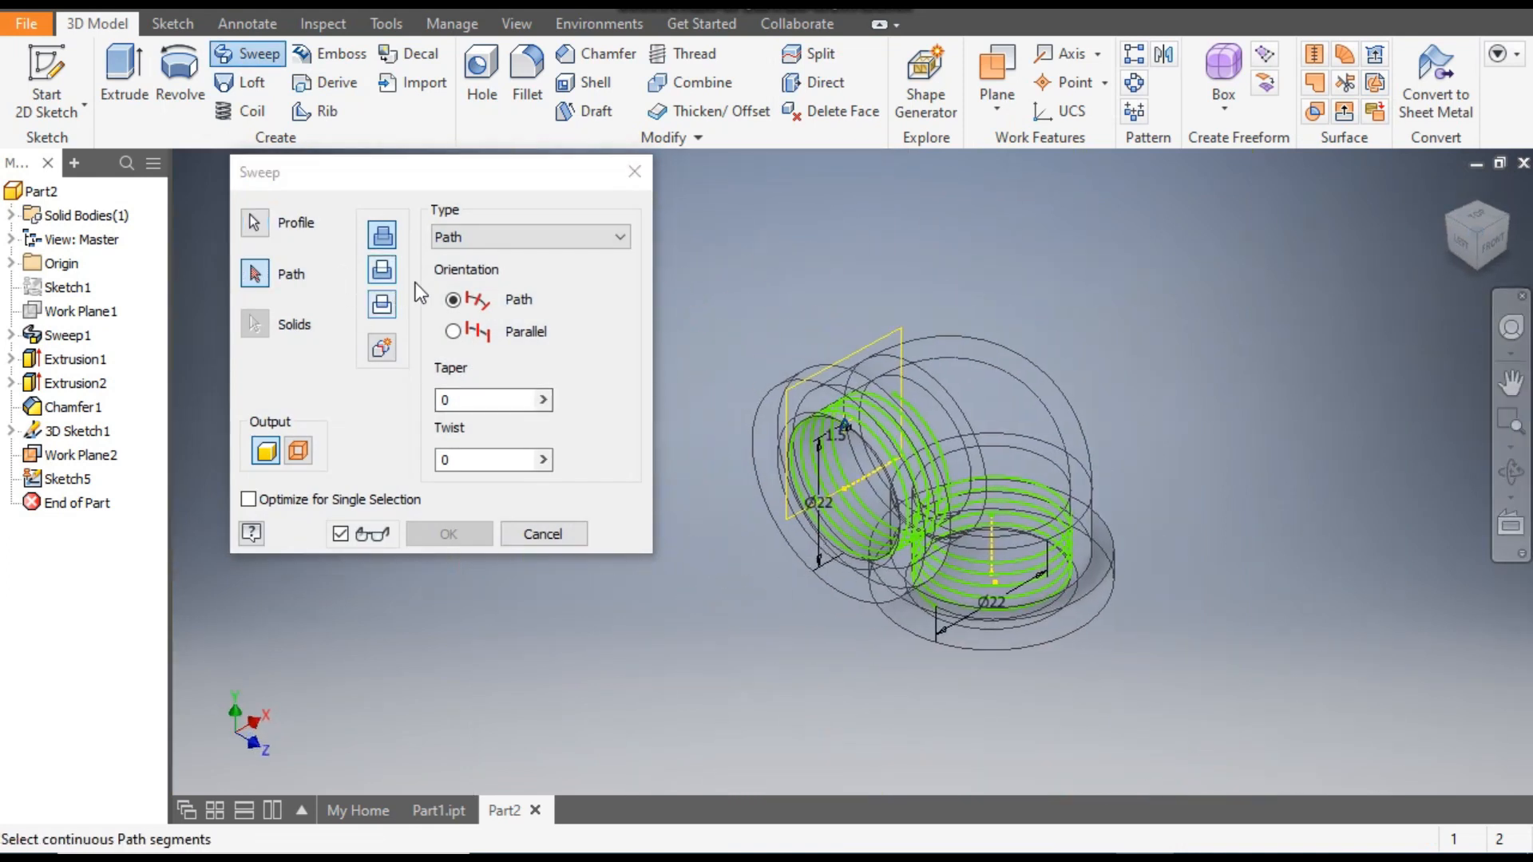
{"action": "left_click", "coordinate": [826, 477]}
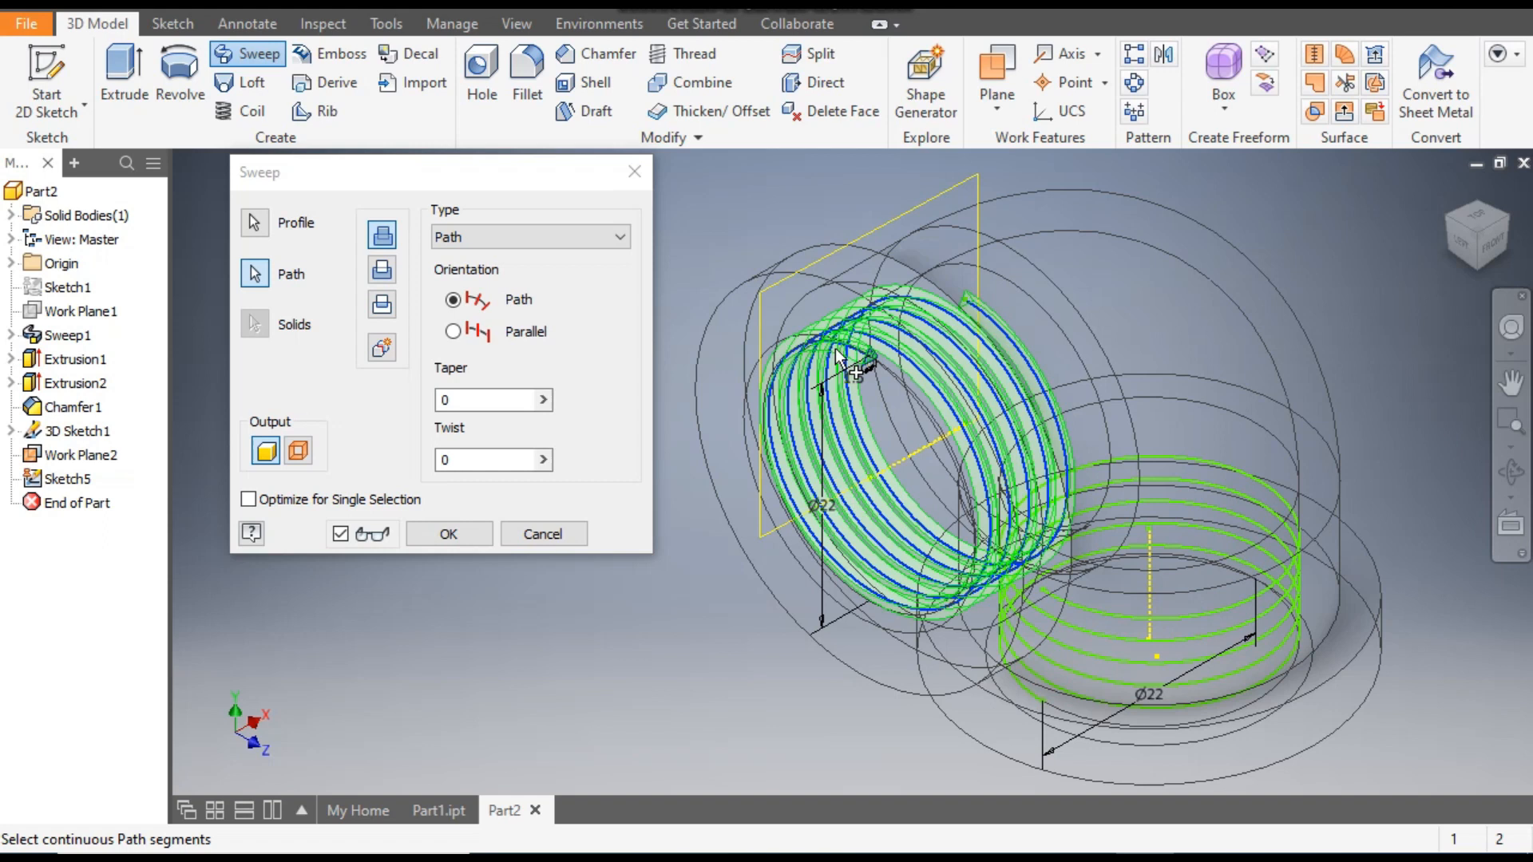
{"action": "left_click", "coordinate": [382, 273]}
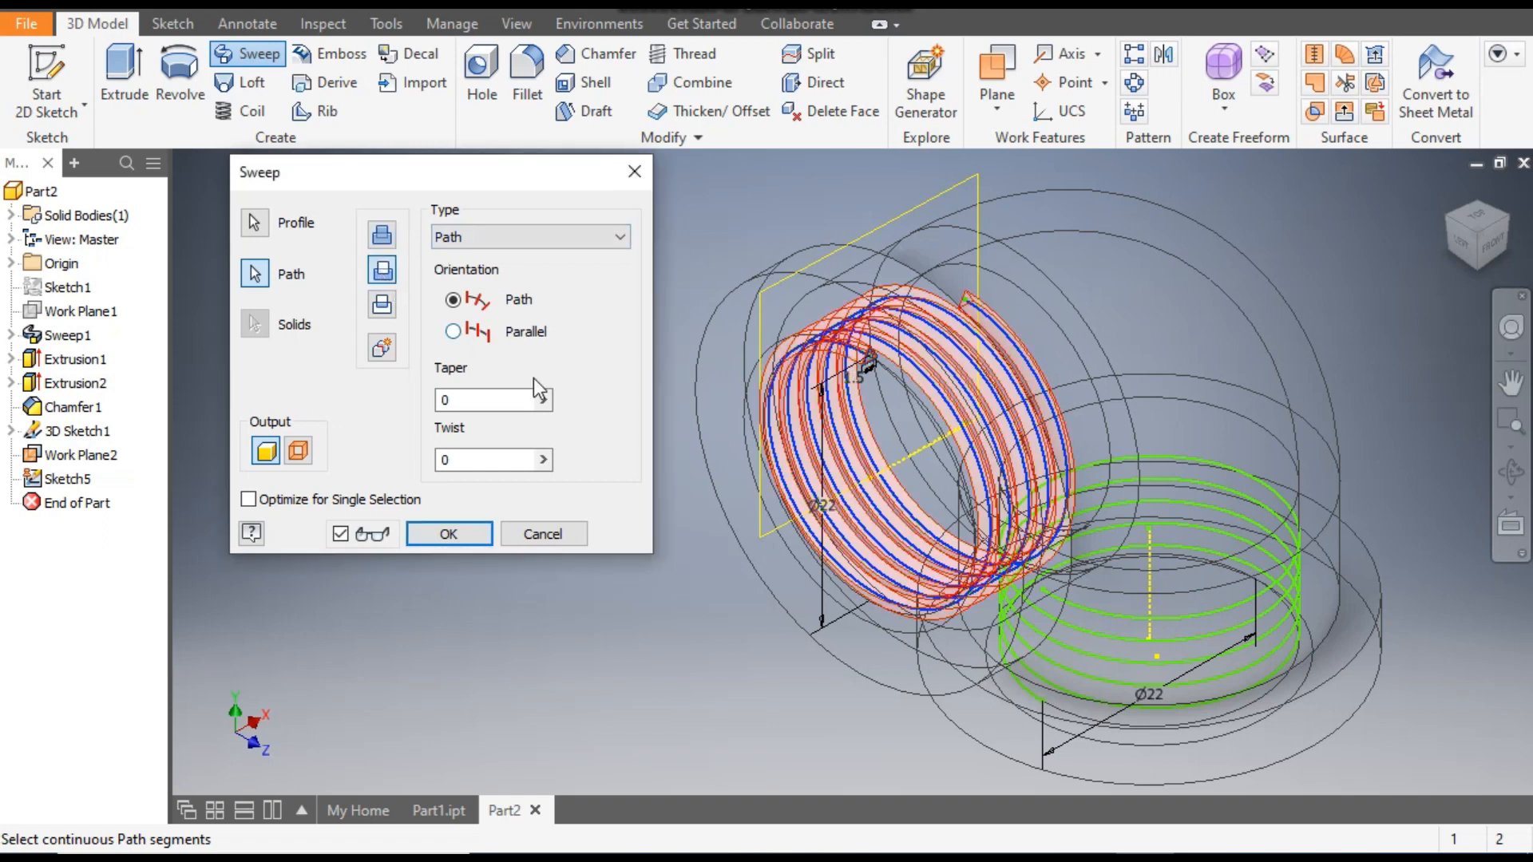
{"action": "left_click", "coordinate": [473, 533]}
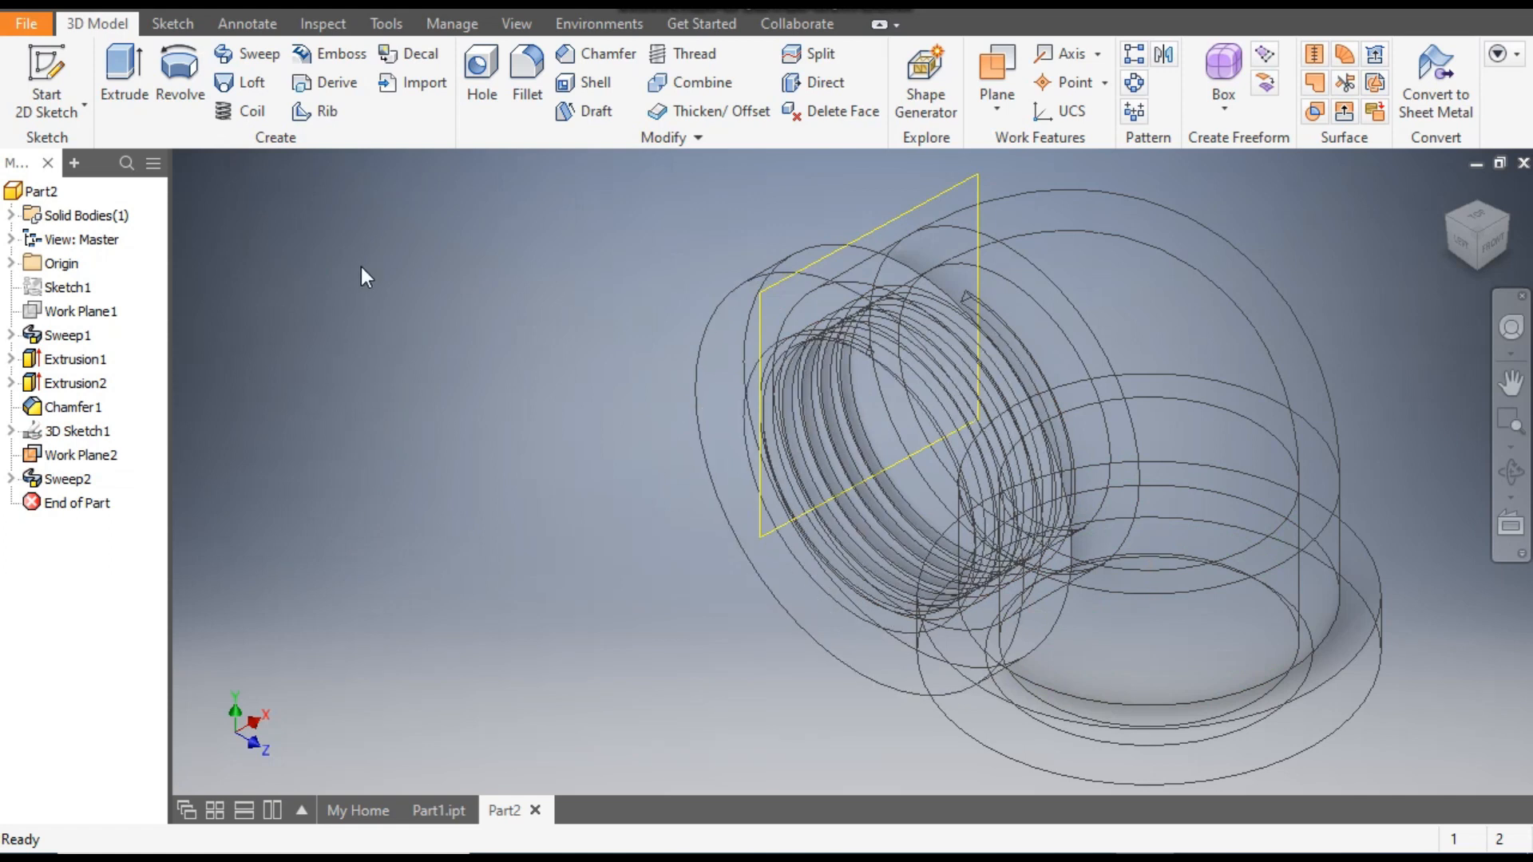
Step: Return the model to the Shaded with Edges visual style and check the thread cut in the side opening
{"action": "left_click", "coordinate": [516, 23]}
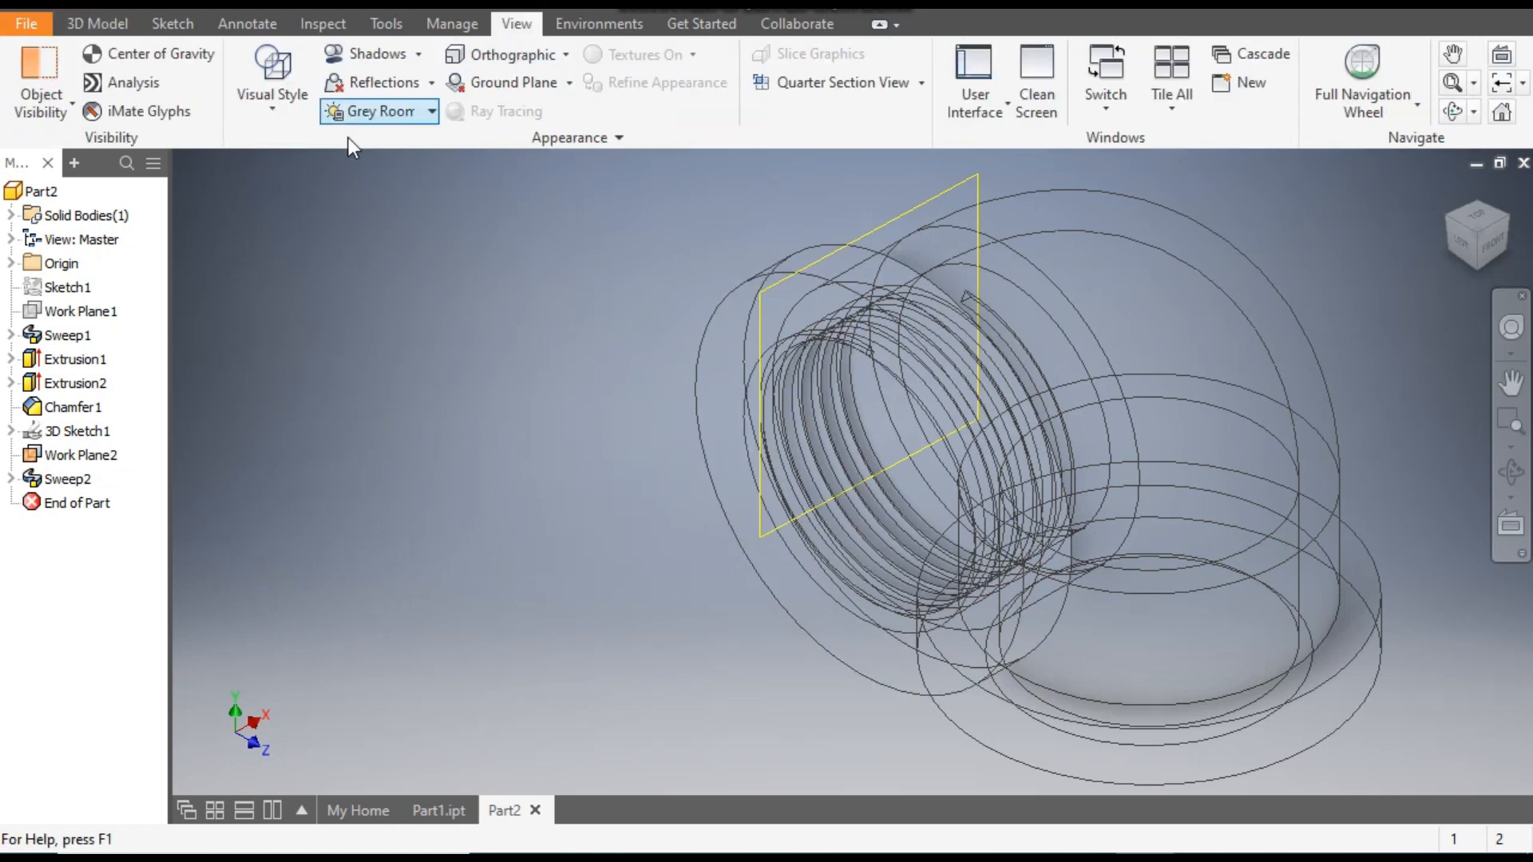
{"action": "left_click", "coordinate": [262, 98]}
{"action": "left_click", "coordinate": [333, 251]}
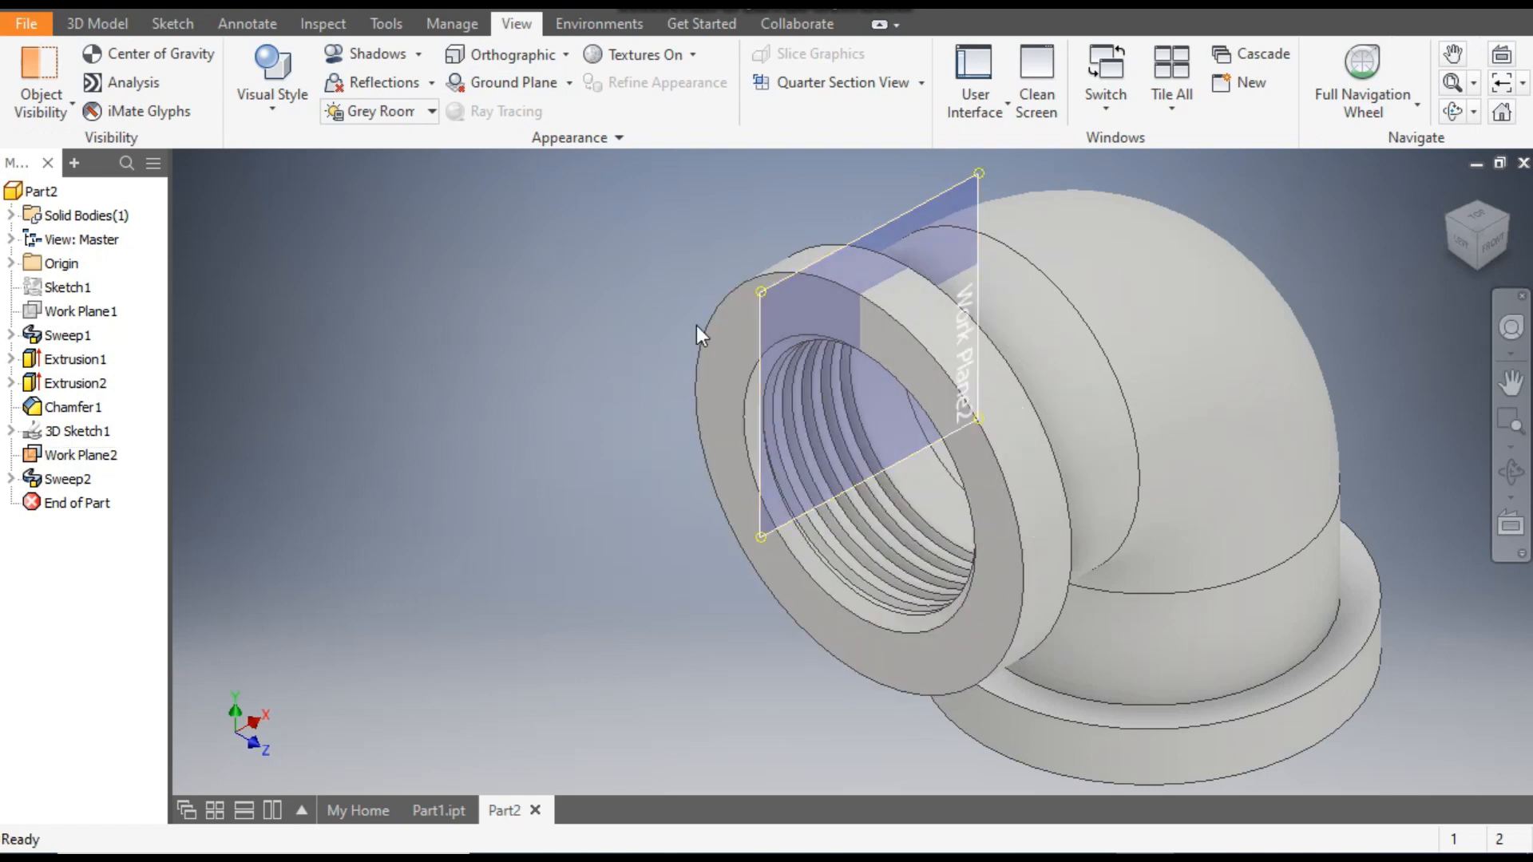
{"action": "scroll", "coordinate": [851, 563], "scroll_direction": "up", "scroll_amount": 3}
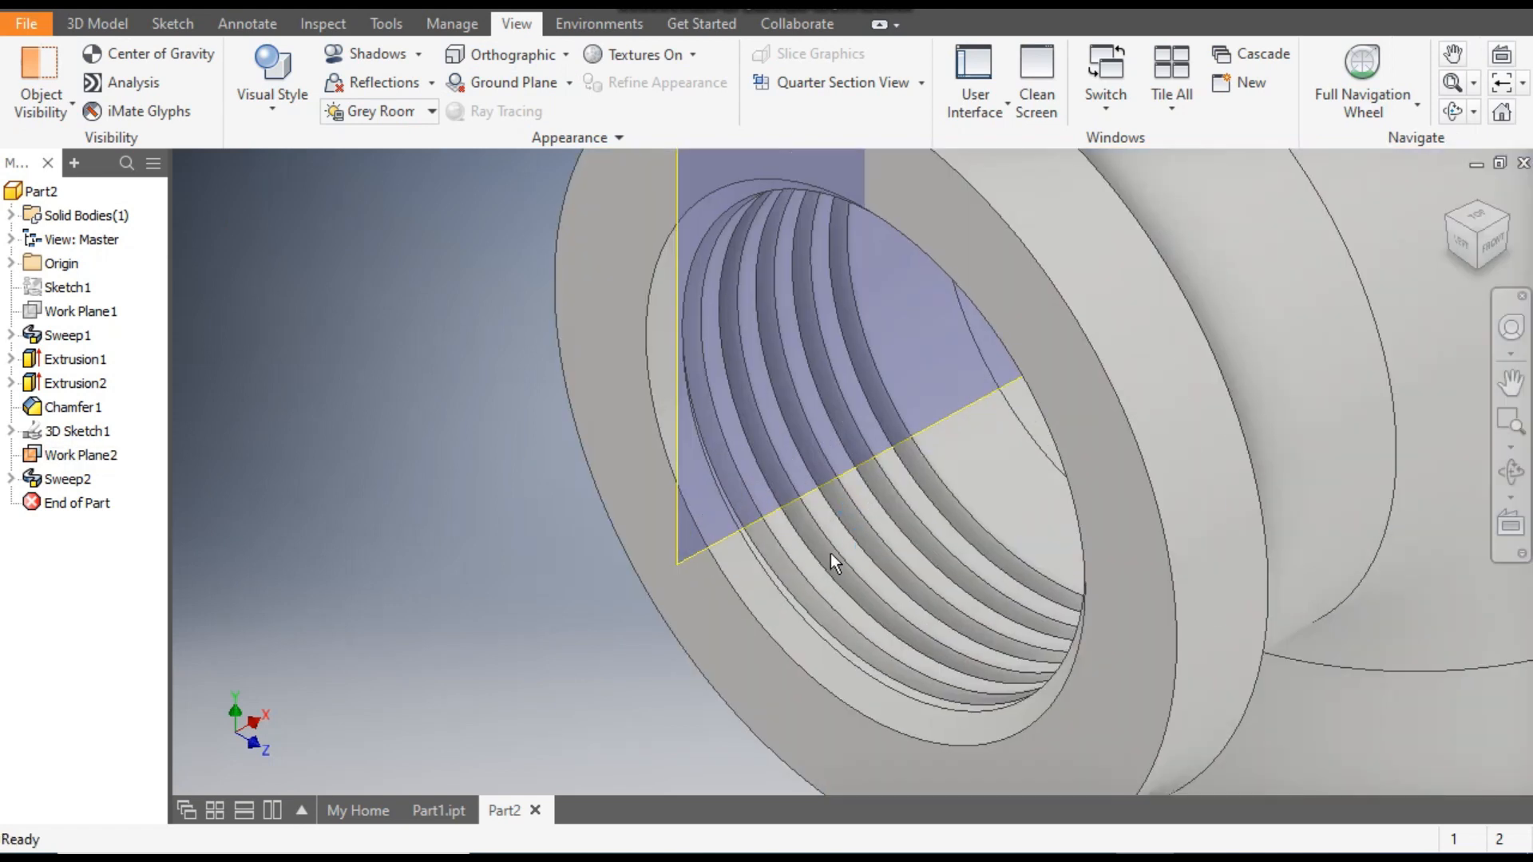
{"action": "scroll", "coordinate": [831, 554], "scroll_direction": "down", "scroll_amount": 3}
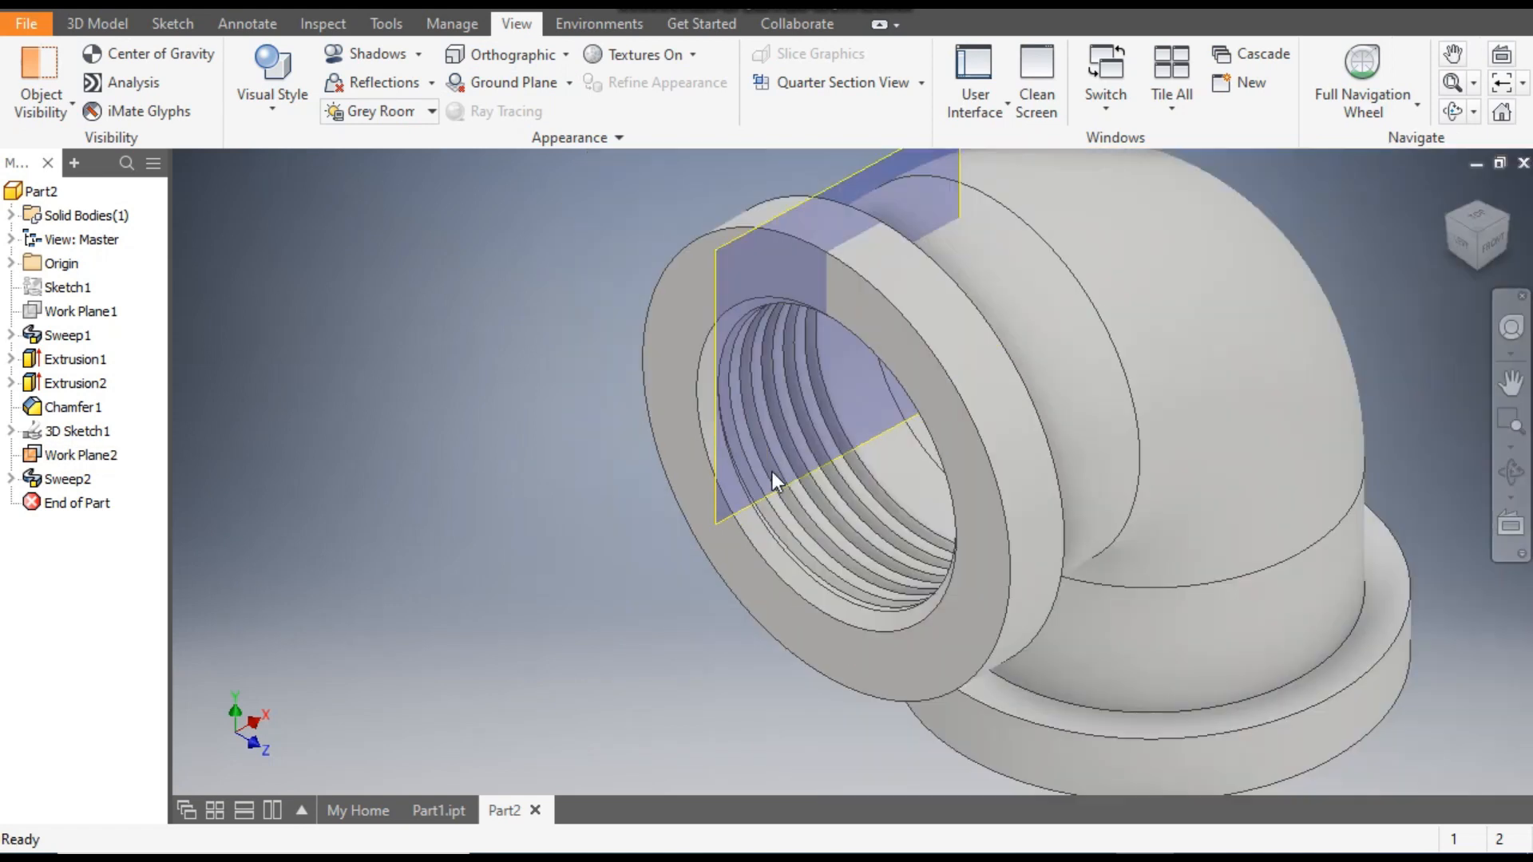
Step: Make the 3D sketch containing the helical curves visible again for work on the bottom opening
{"action": "left_click", "coordinate": [1480, 267]}
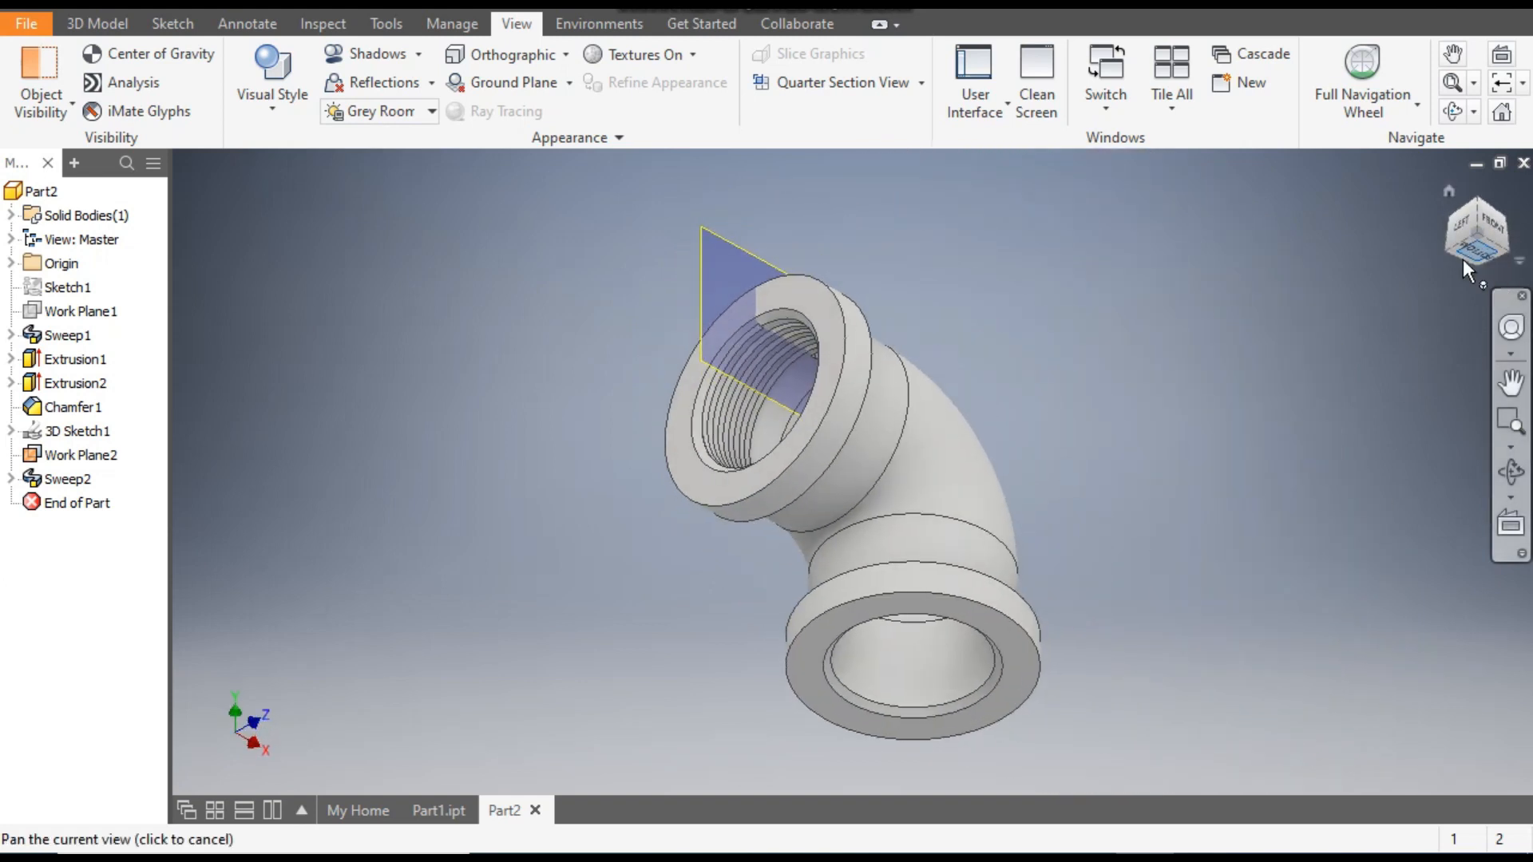
{"action": "left_click", "coordinate": [11, 431]}
{"action": "left_click", "coordinate": [56, 434]}
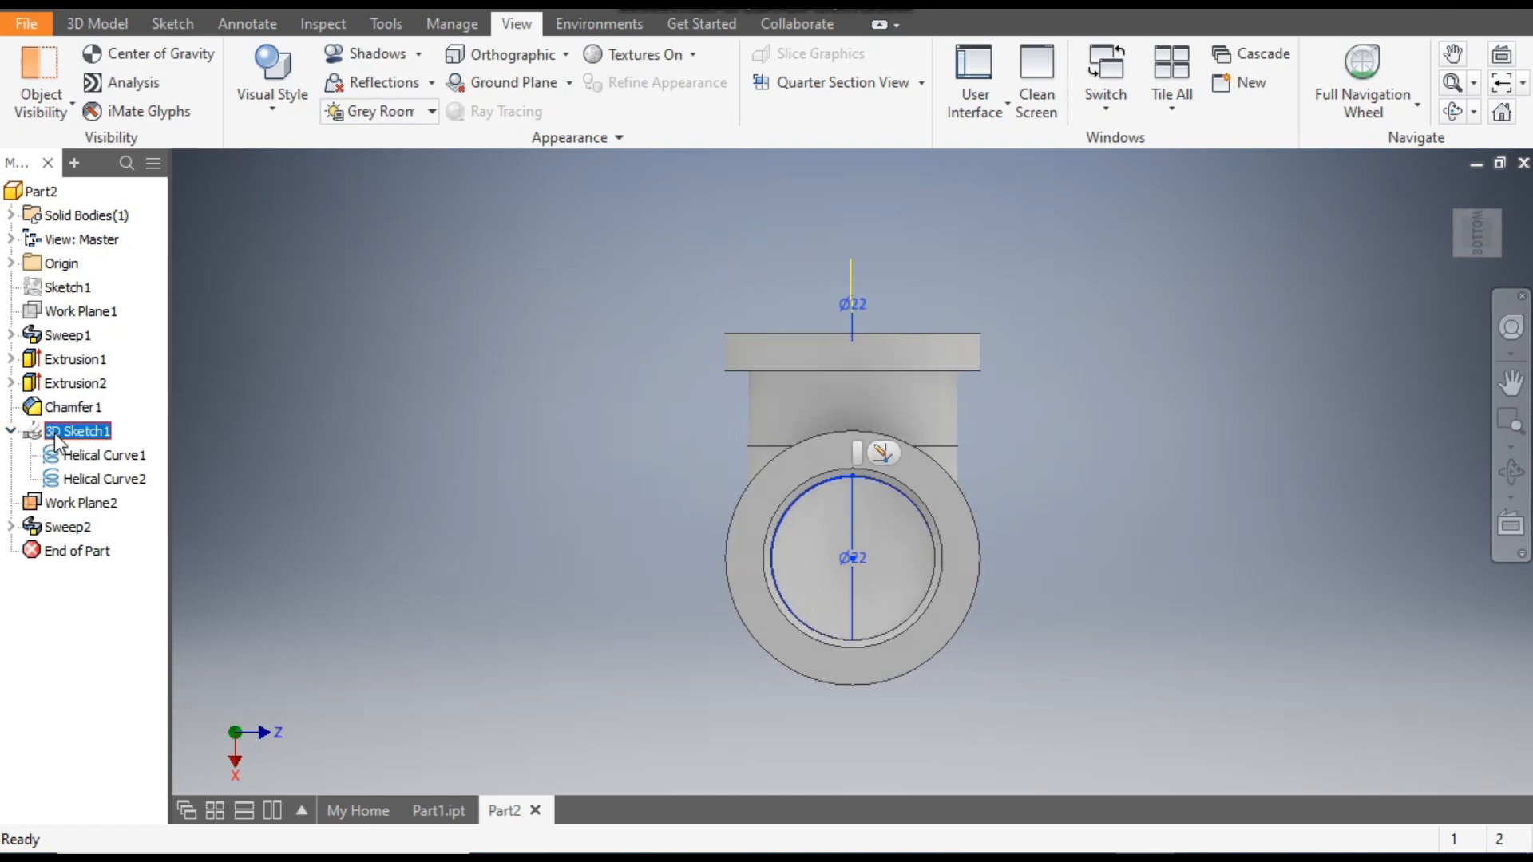
{"action": "right_click", "coordinate": [56, 440]}
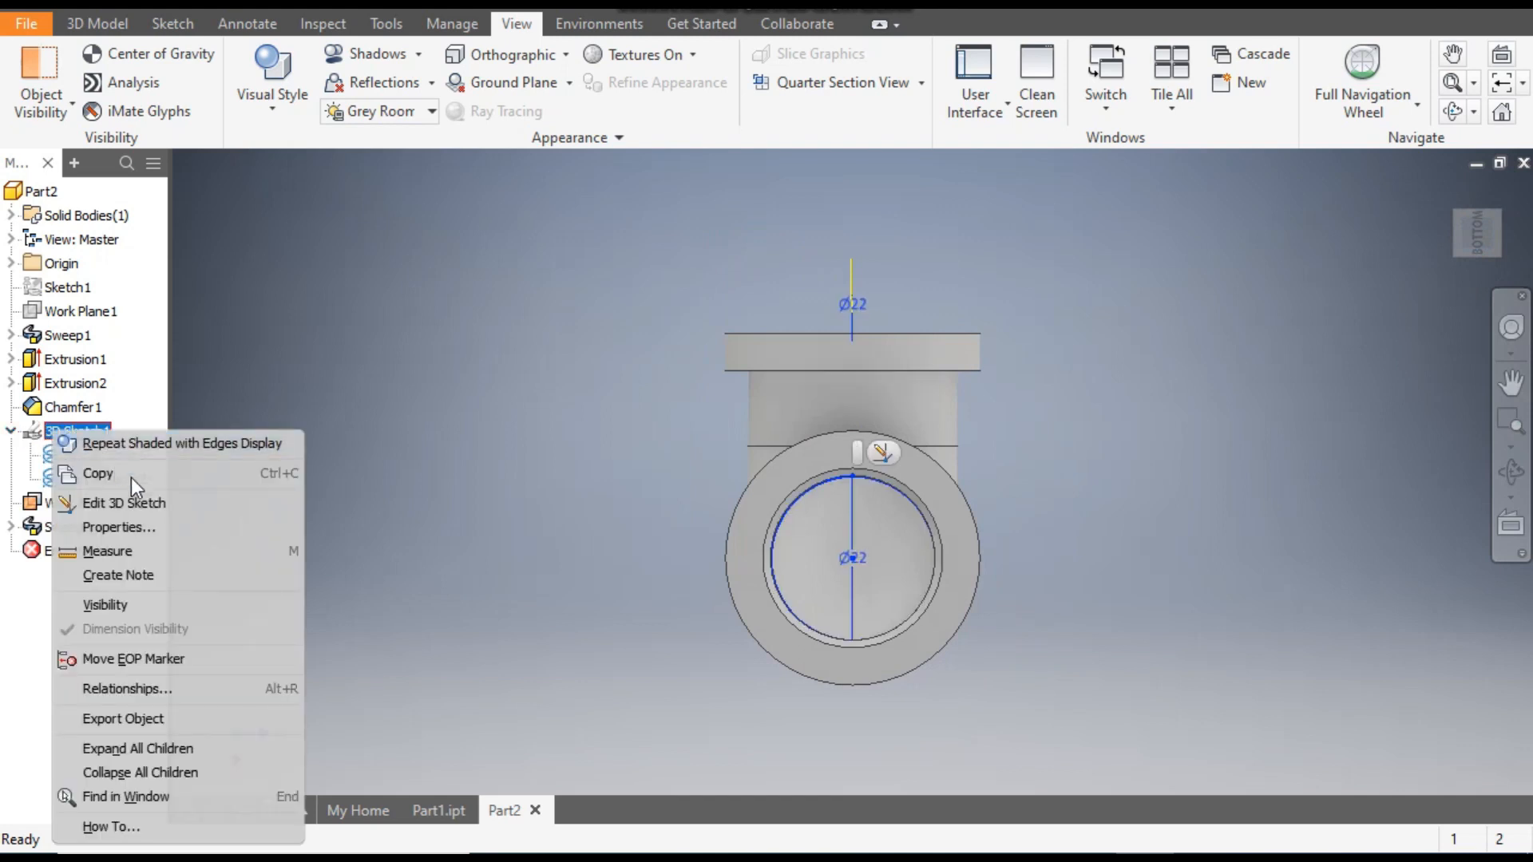
{"action": "left_click", "coordinate": [156, 600]}
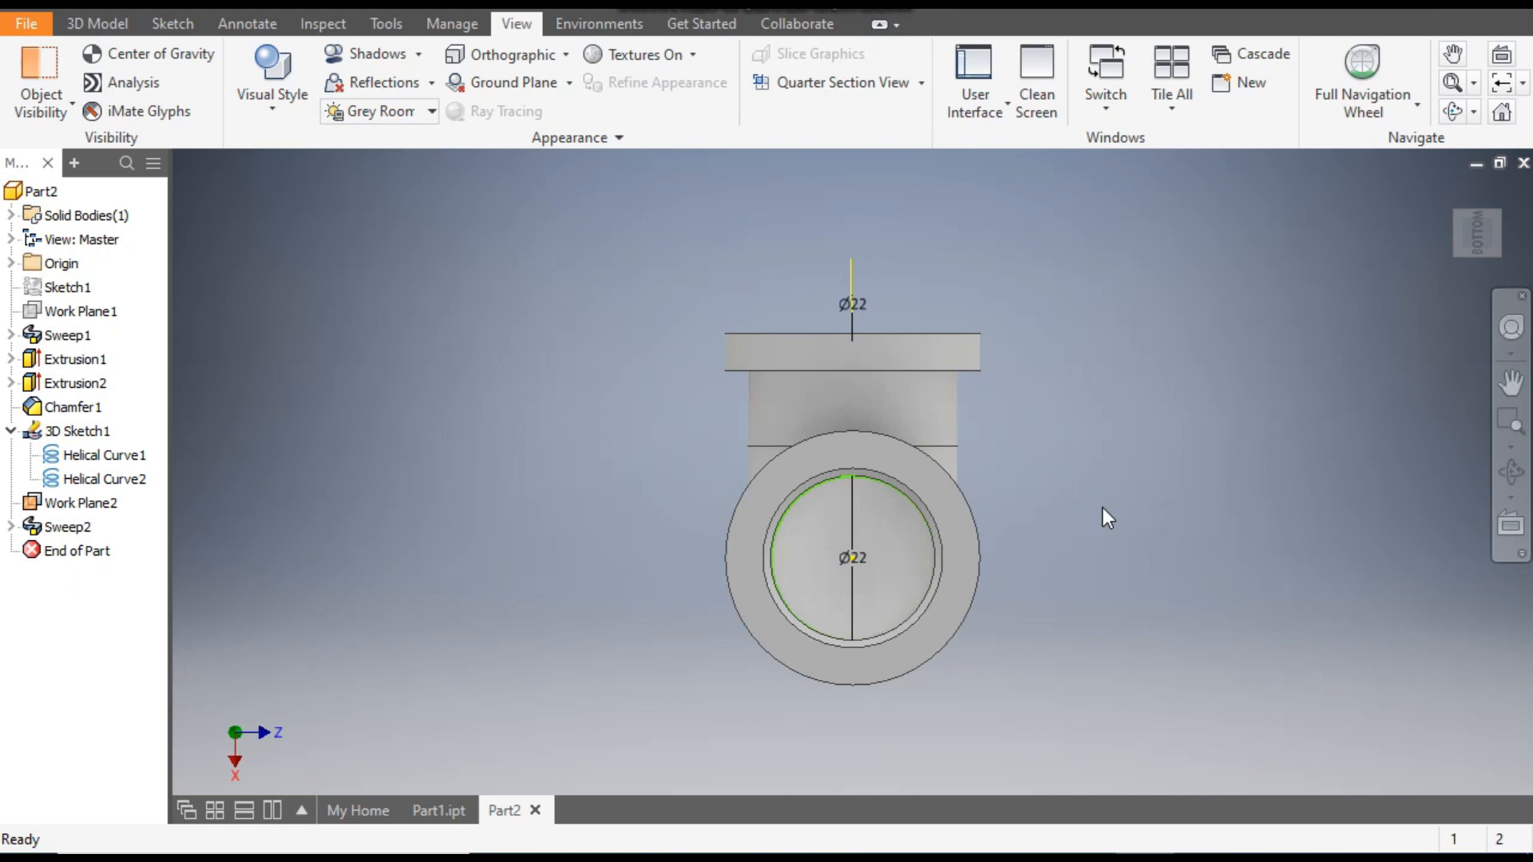
{"action": "middle_click_drag", "start_coordinate": [1104, 509], "coordinate": [978, 551], "text": "shift"}
{"action": "scroll", "coordinate": [778, 575], "scroll_direction": "up", "scroll_amount": 3}
{"action": "scroll", "coordinate": [741, 544], "scroll_direction": "up", "scroll_amount": 2}
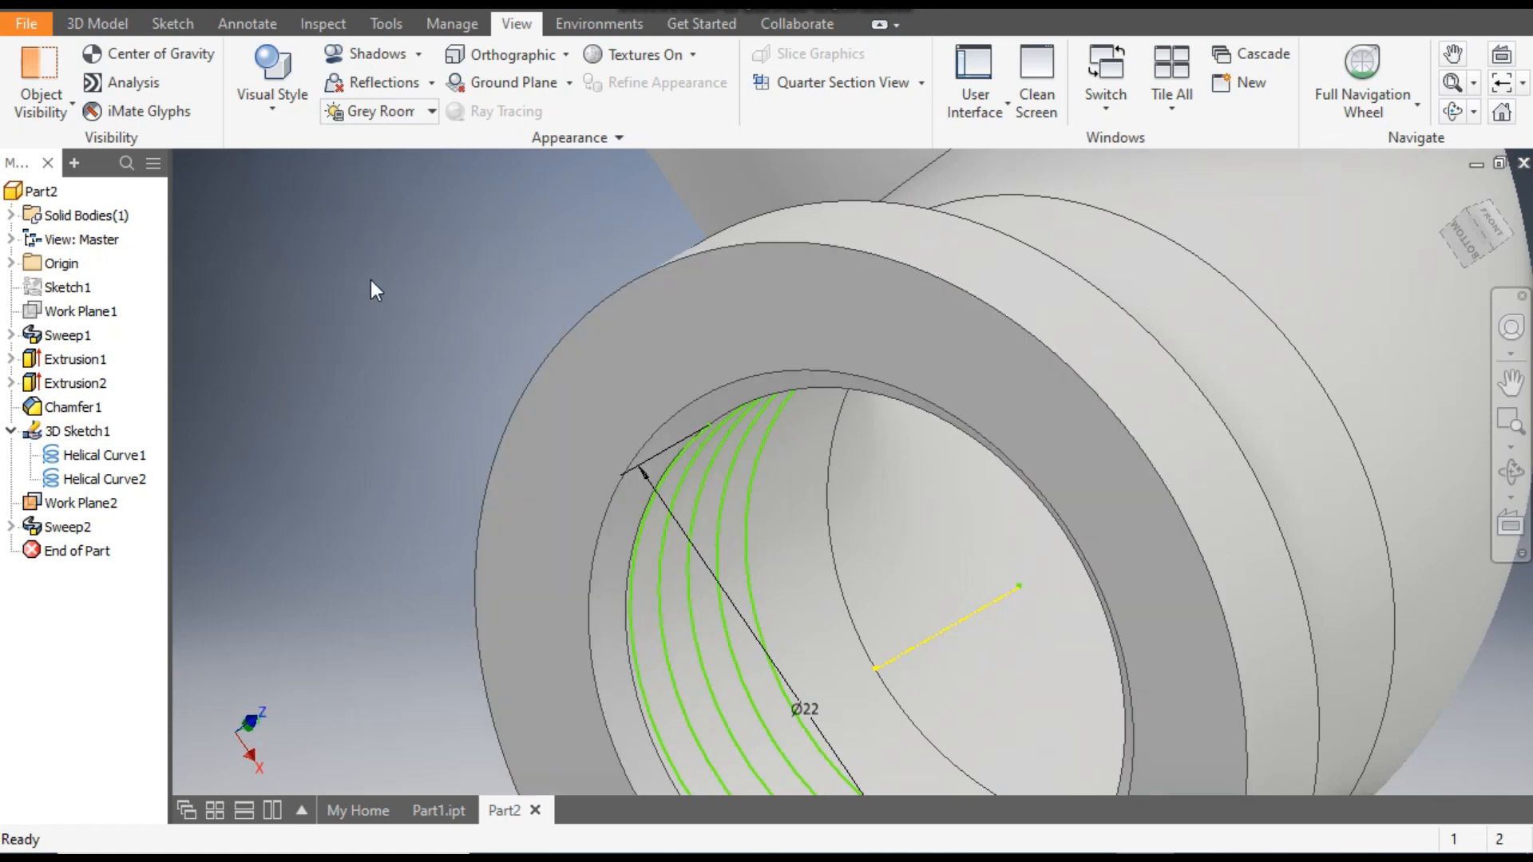
{"action": "left_click", "coordinate": [107, 25]}
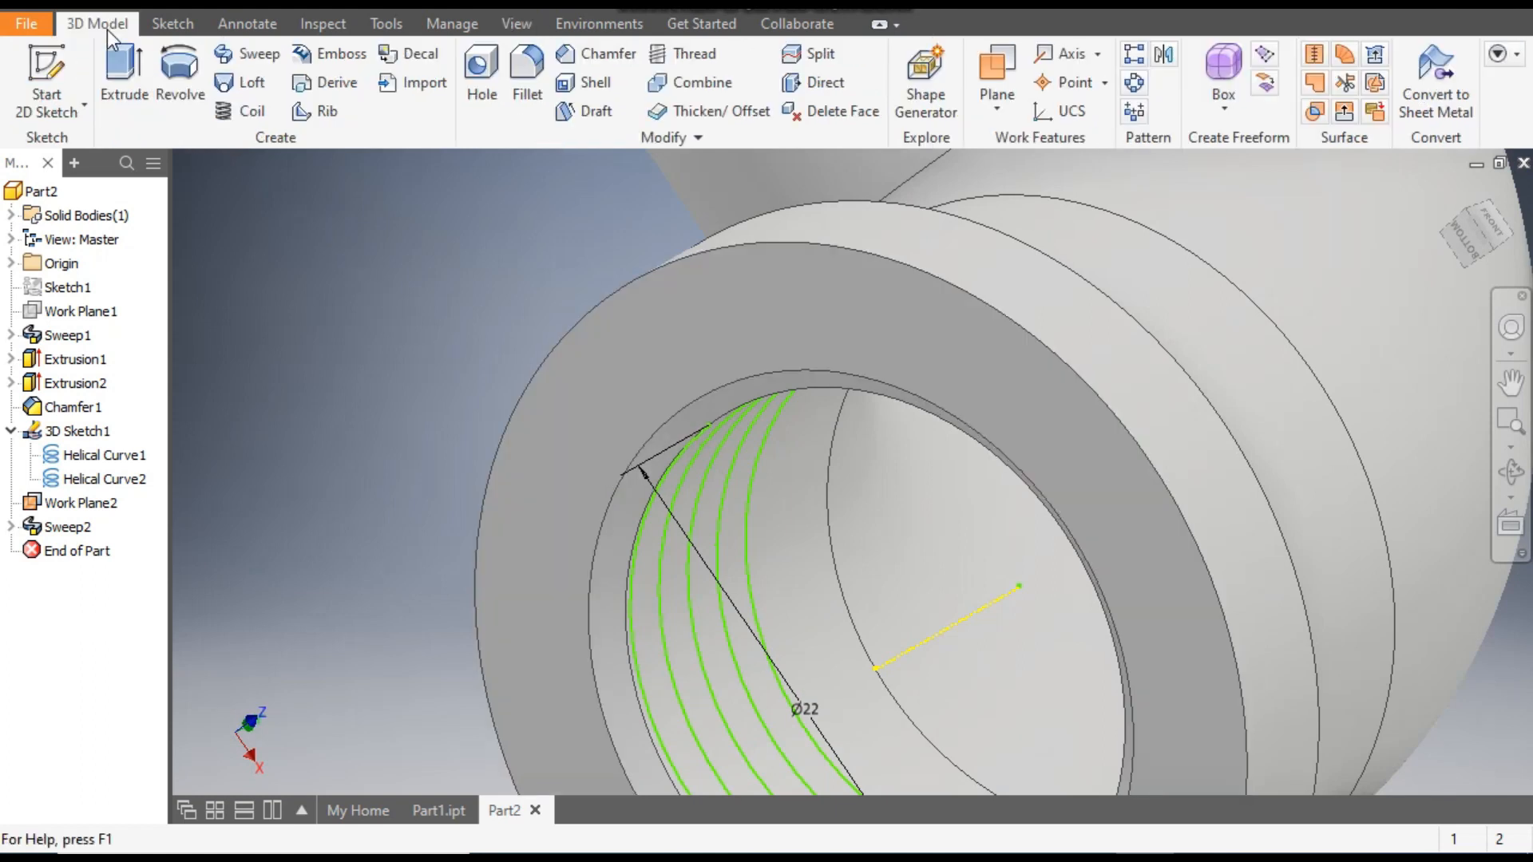
Step: Create a work plane at the start point of the bottom opening's helical curve, normal to it, and start a sketch on it
{"action": "left_click", "coordinate": [997, 76]}
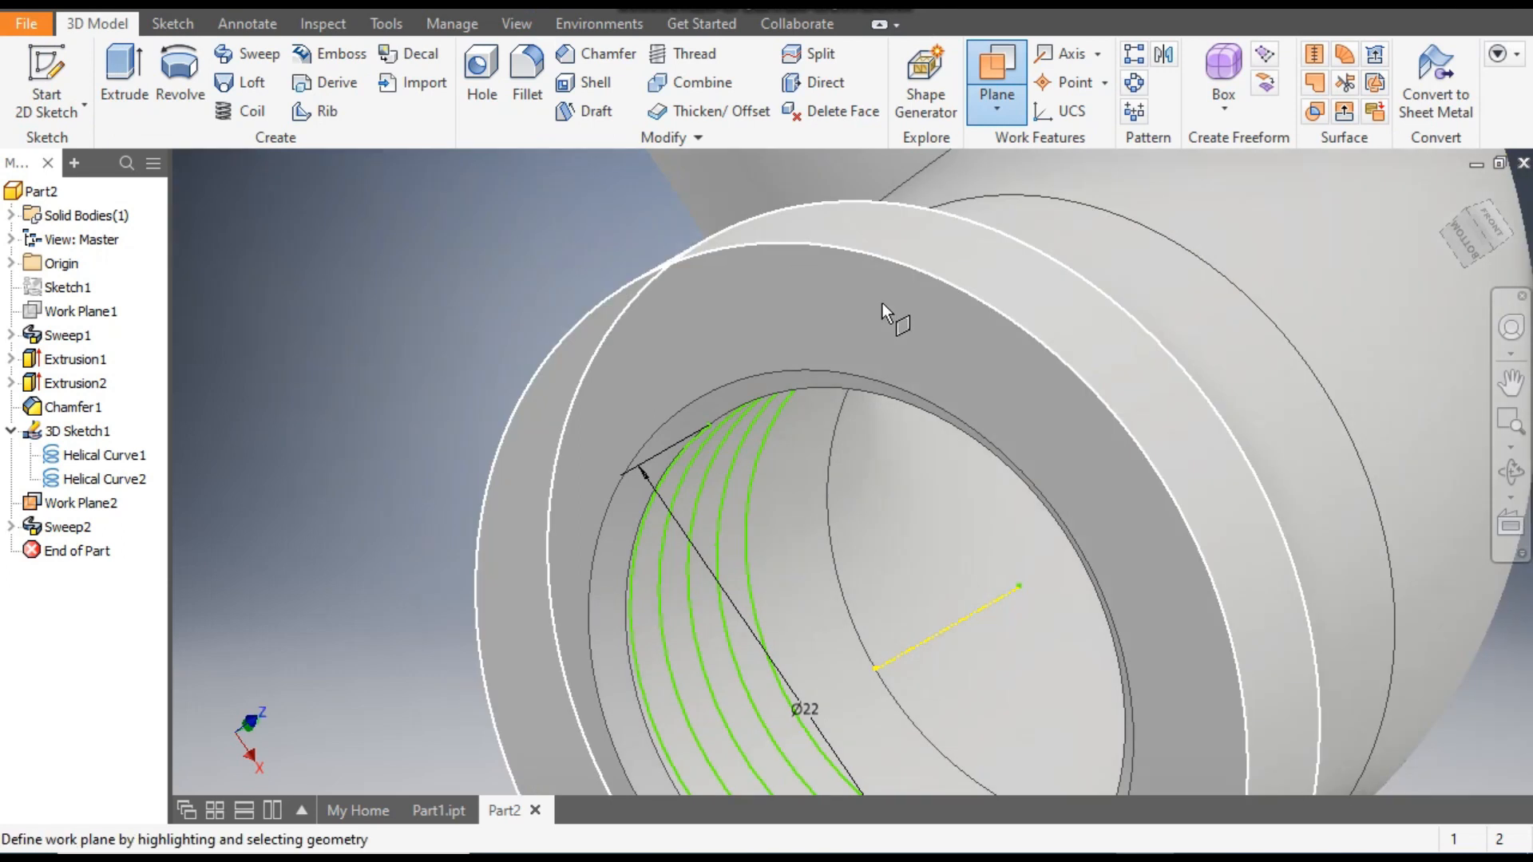
{"action": "left_click", "coordinate": [709, 424]}
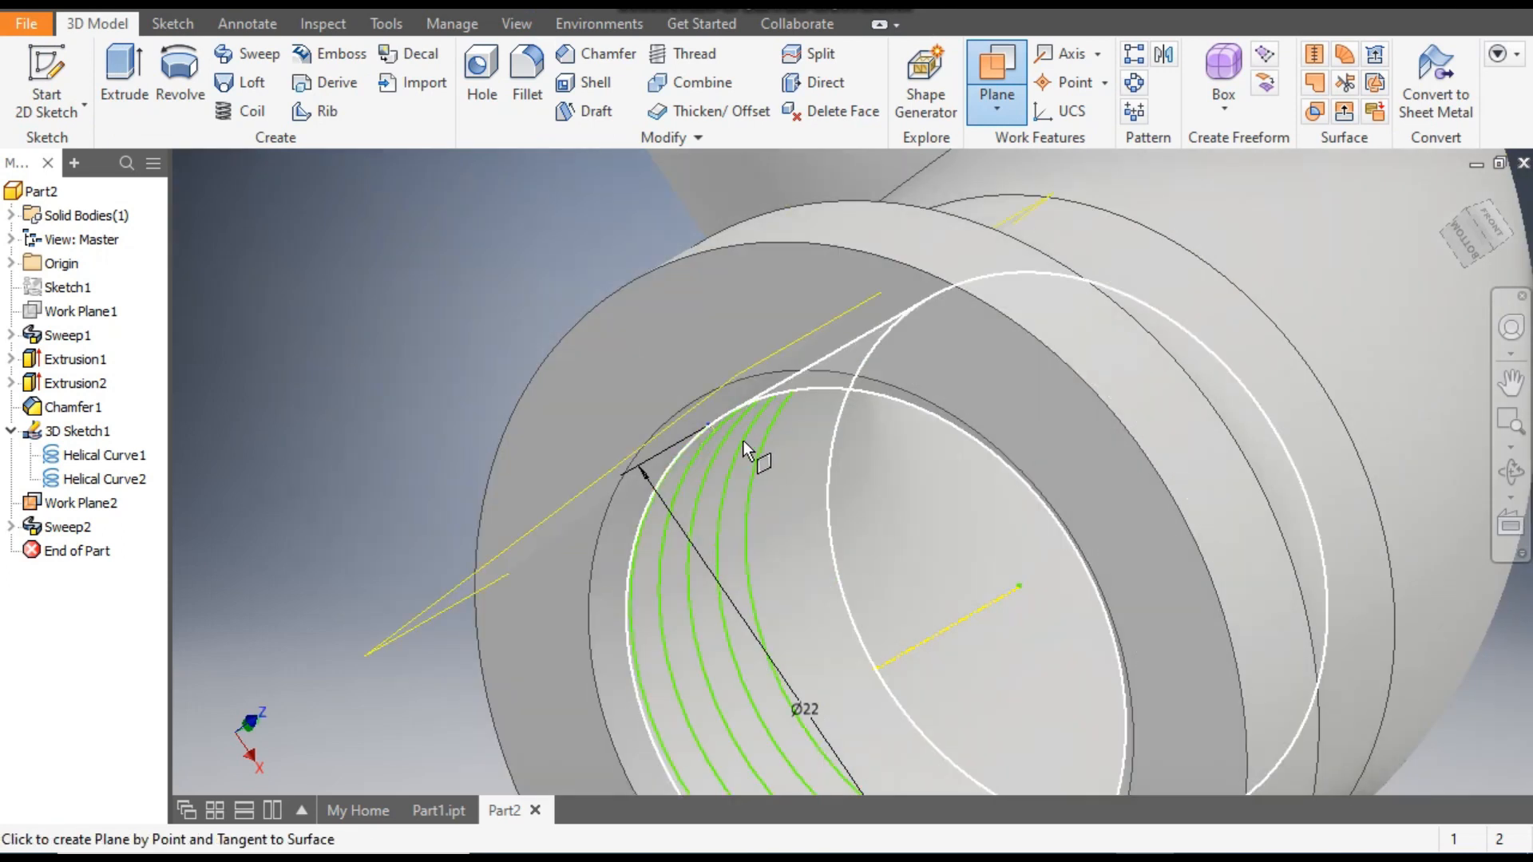
{"action": "left_click", "coordinate": [734, 466]}
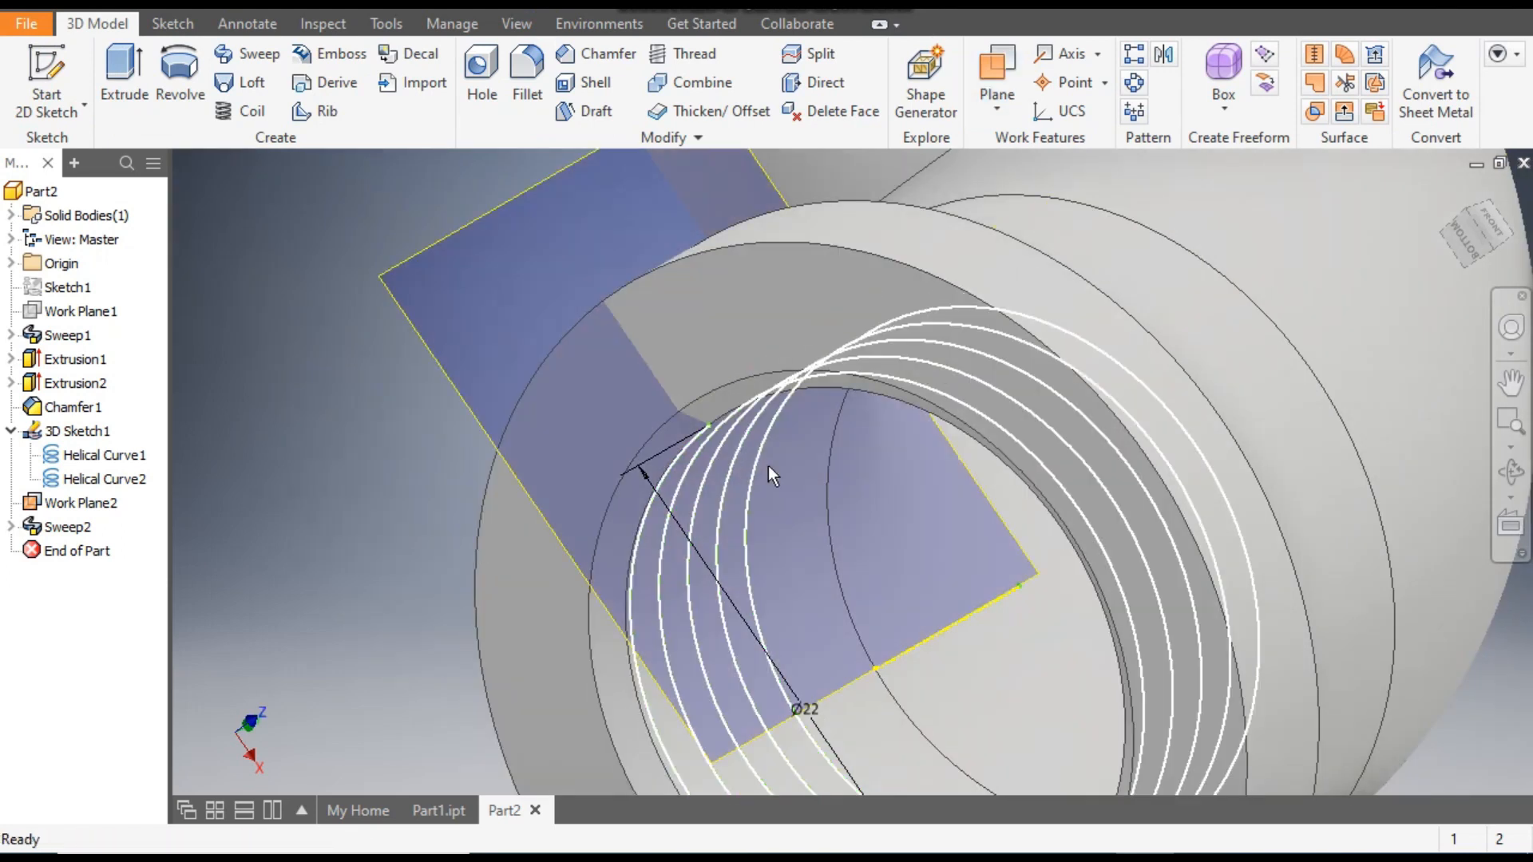
{"action": "scroll", "coordinate": [789, 351], "scroll_direction": "down", "scroll_amount": 5}
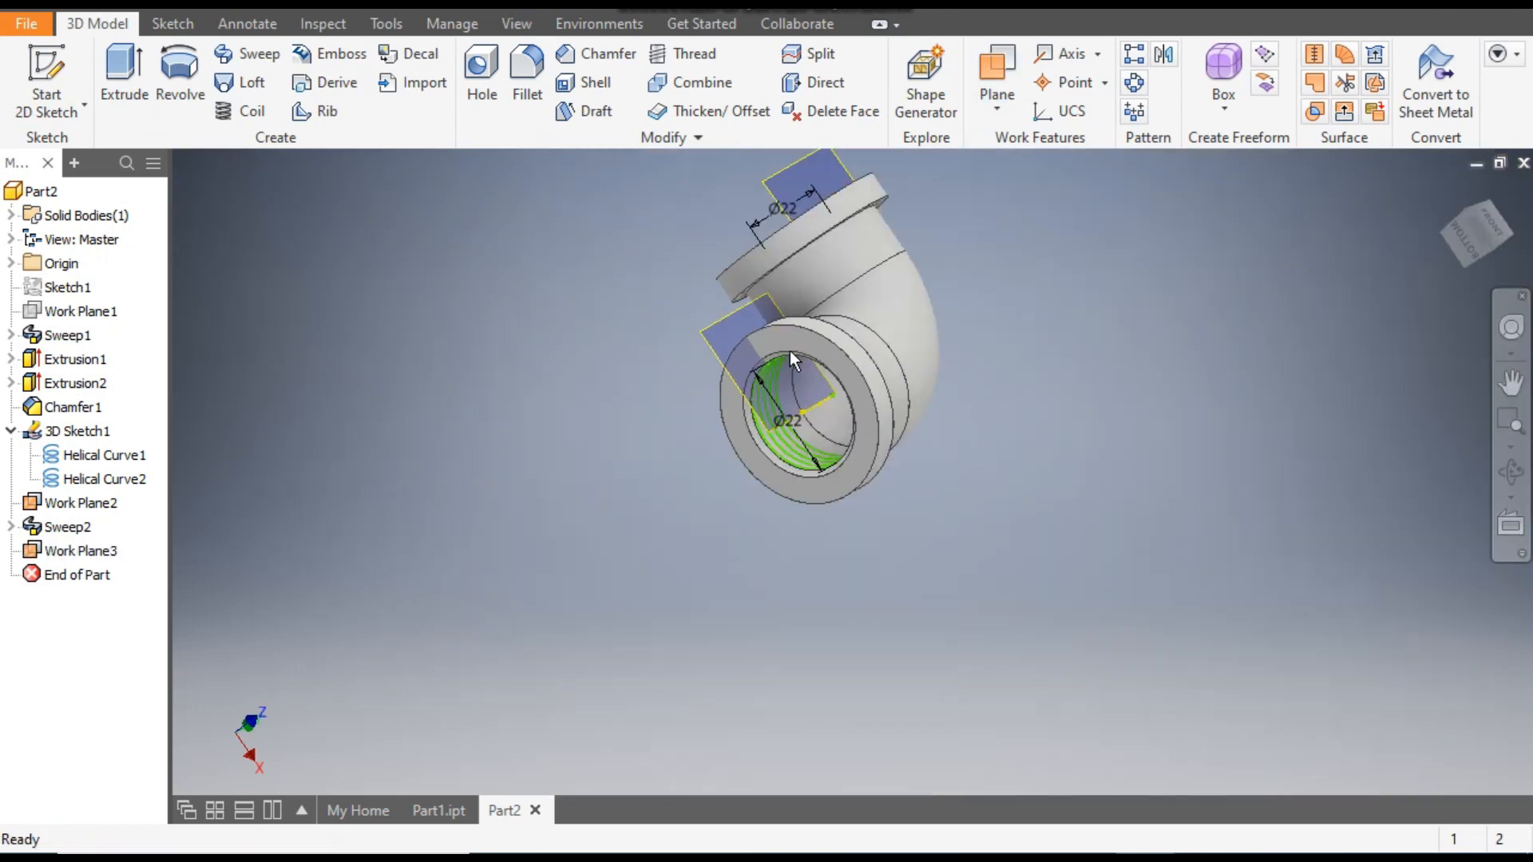
{"action": "left_click", "coordinate": [733, 317]}
{"action": "left_click", "coordinate": [758, 300]}
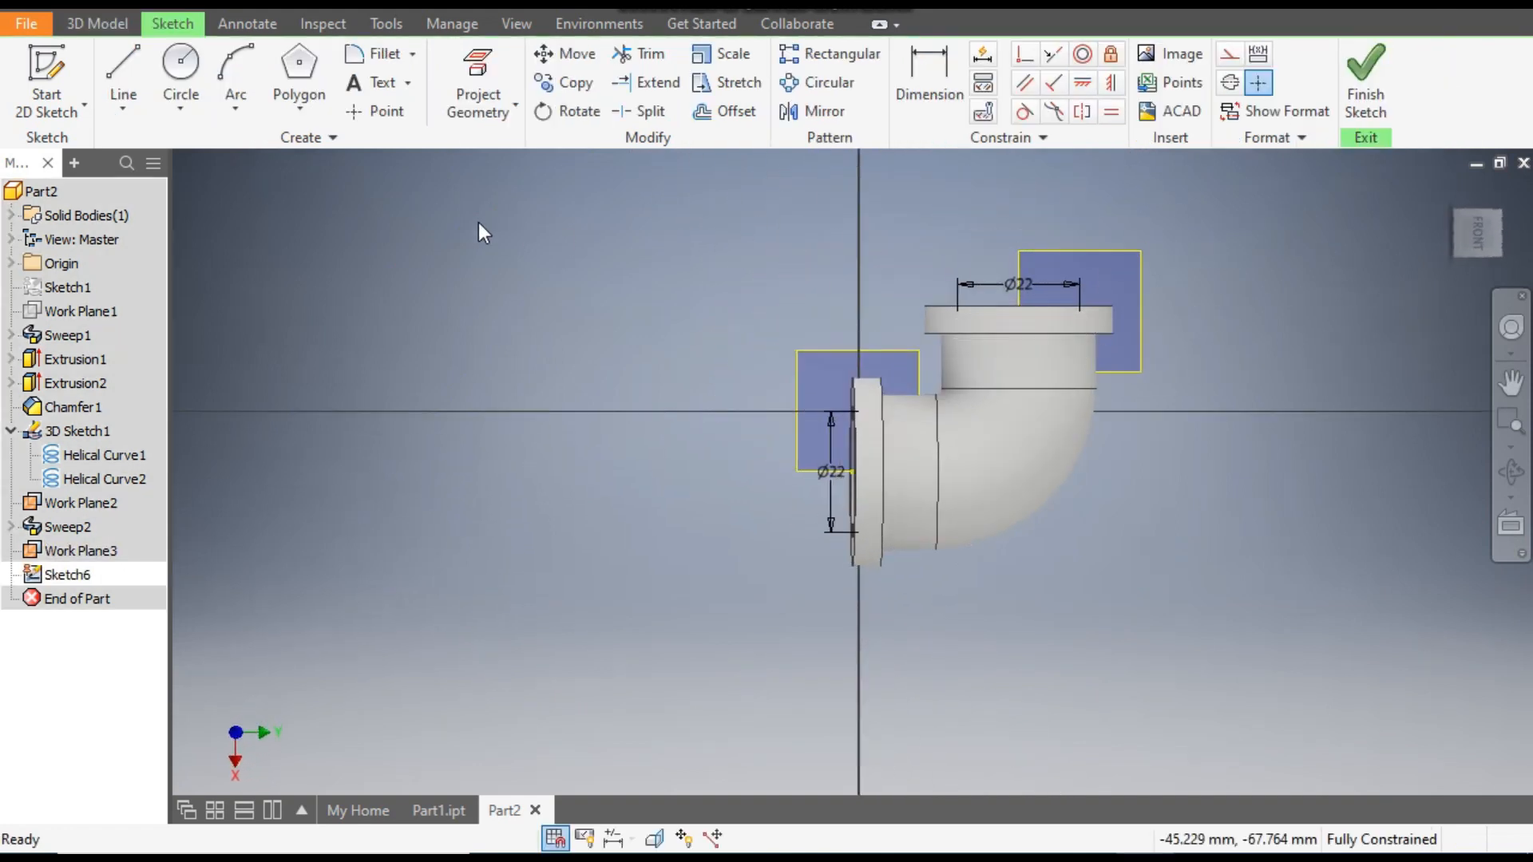
Step: Switch the model's visual style to Wireframe with Hidden Edges to expose the helical curve inside the bottom opening
{"action": "left_click", "coordinate": [516, 23]}
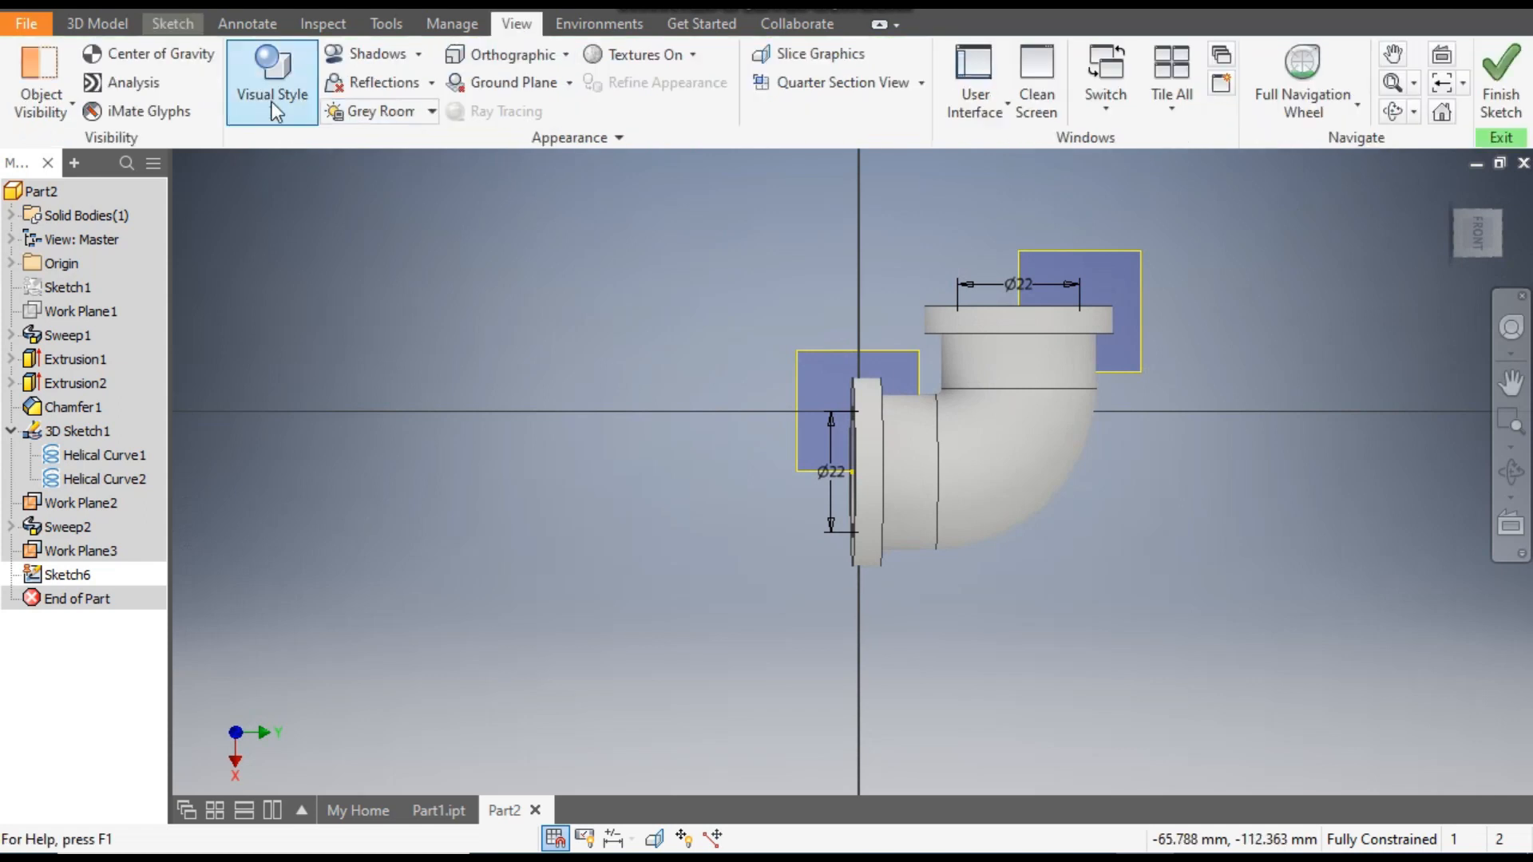
{"action": "left_click", "coordinate": [272, 102]}
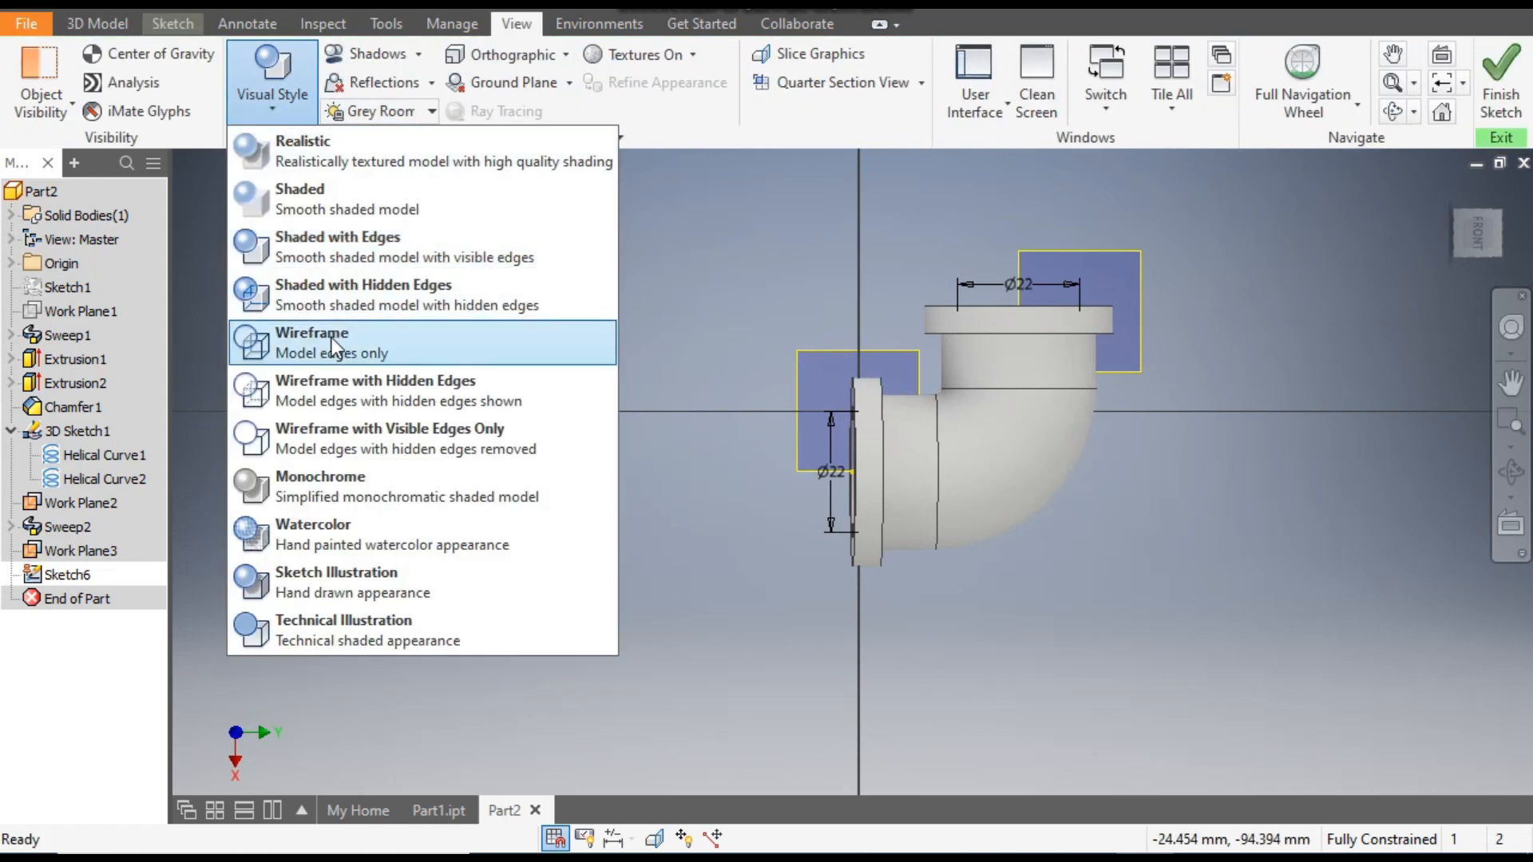
{"action": "left_click", "coordinate": [476, 384]}
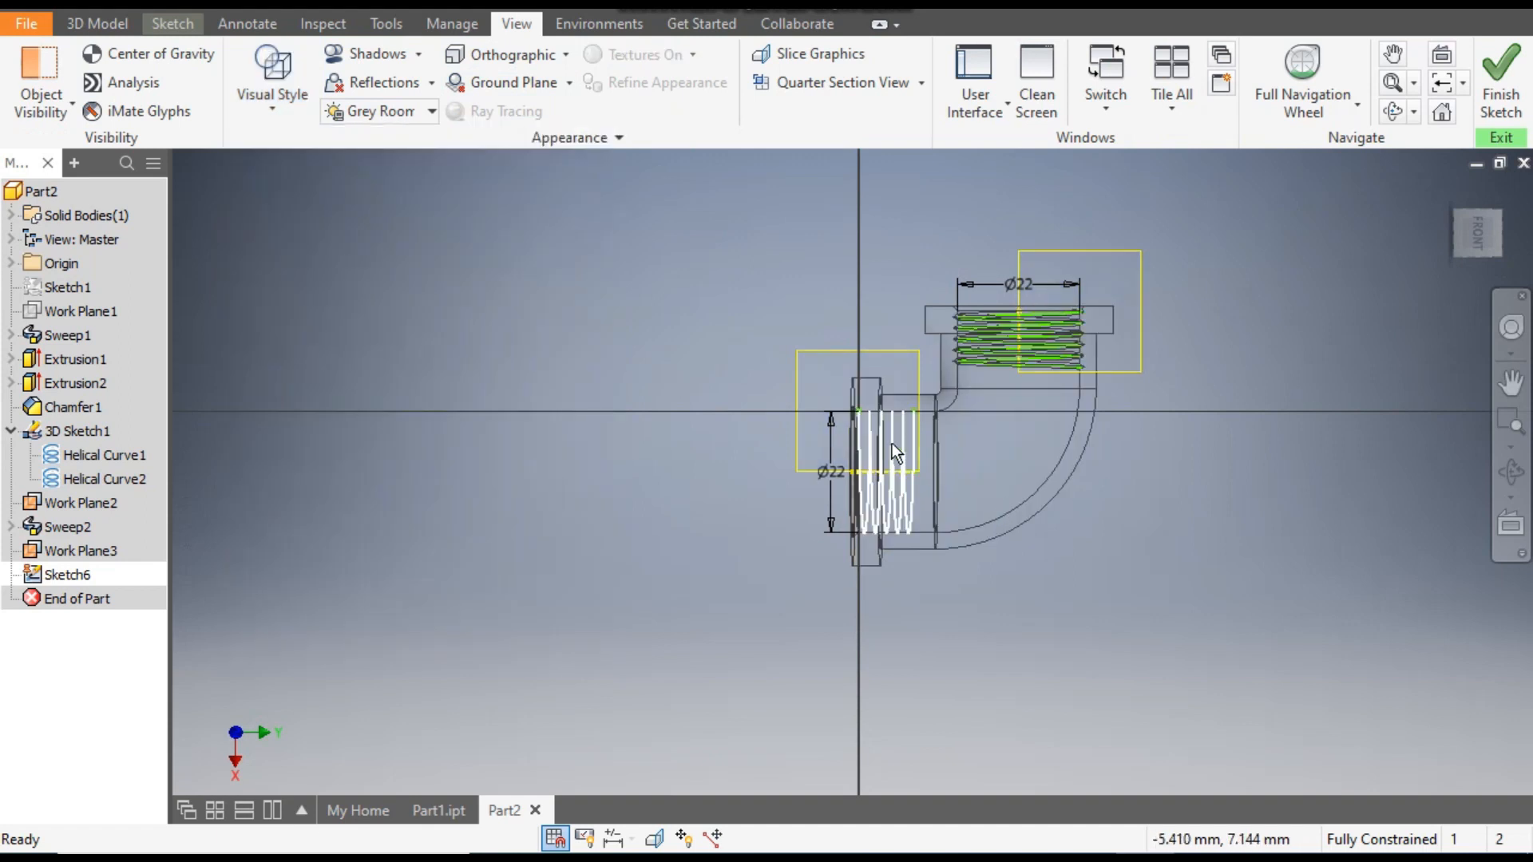
{"action": "scroll", "coordinate": [891, 423], "scroll_direction": "up", "scroll_amount": 5}
{"action": "middle_click_drag", "start_coordinate": [889, 399], "coordinate": [826, 386]}
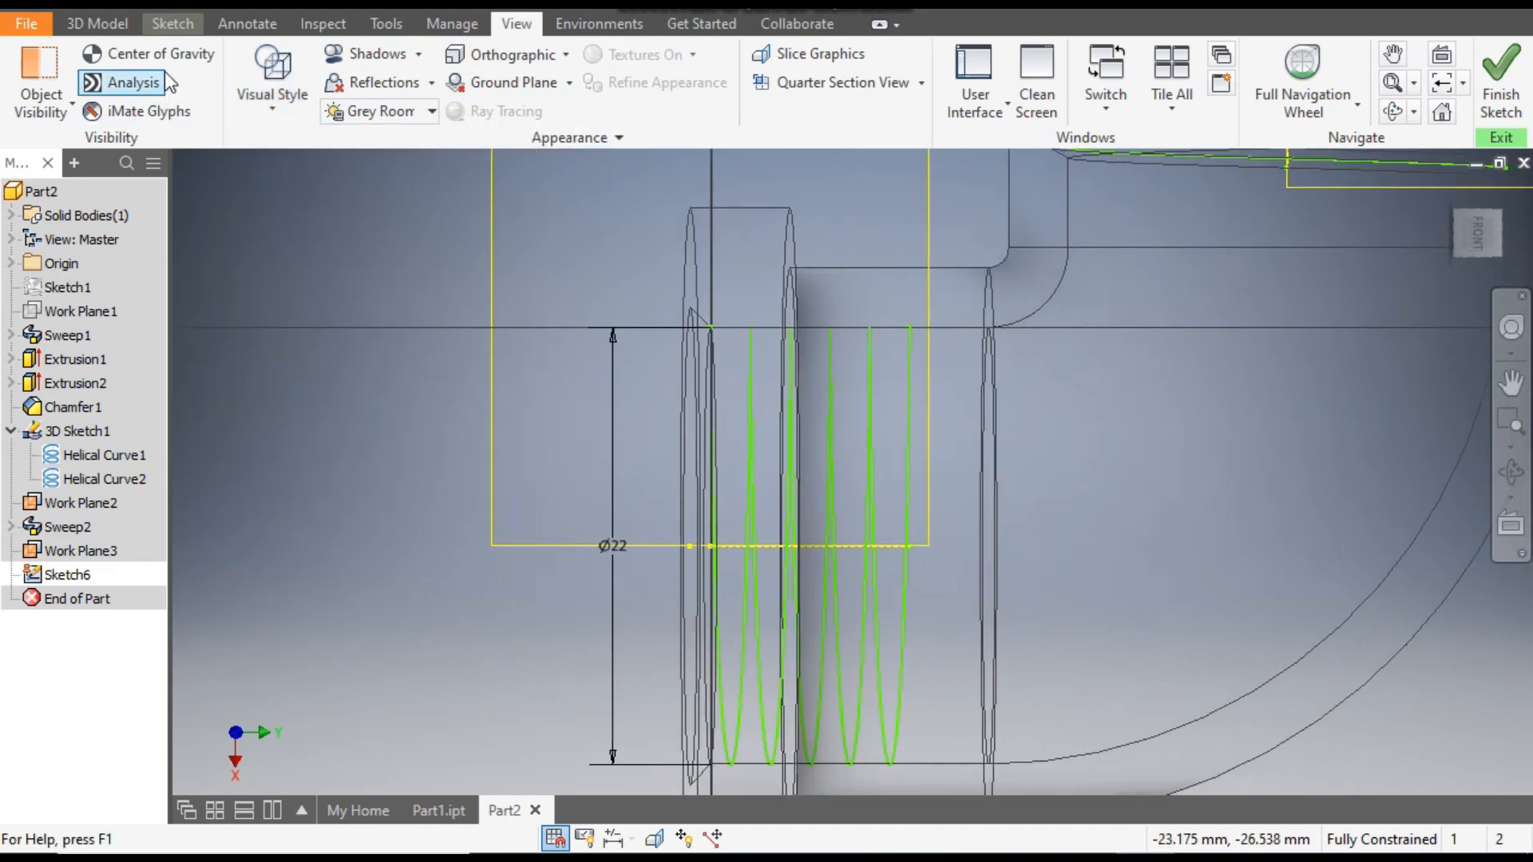
Step: Project the start point of the bottom opening's helical curve into the sketch
{"action": "left_click", "coordinate": [181, 23]}
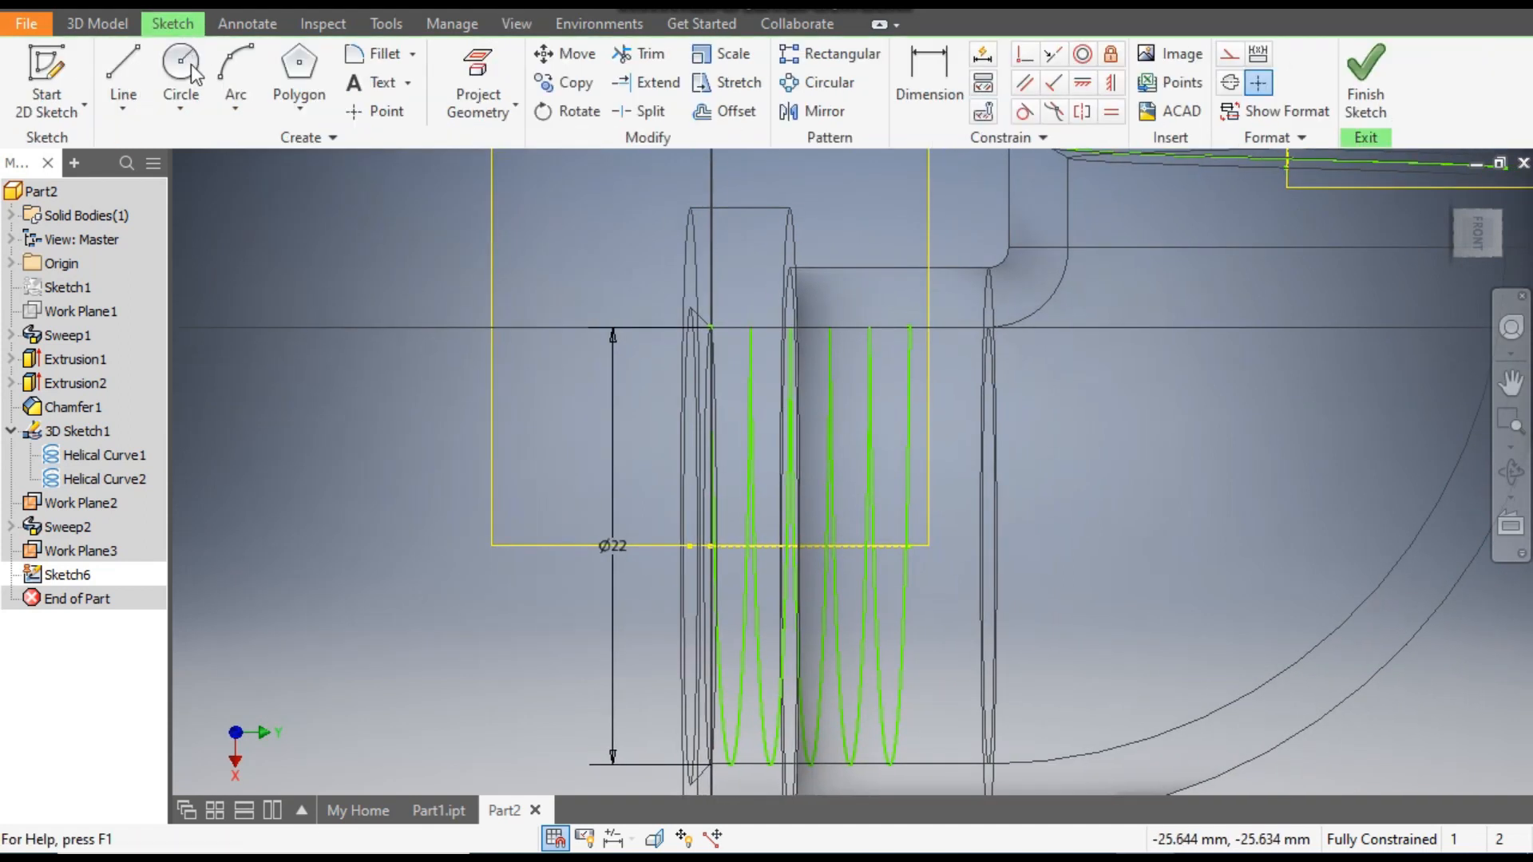
{"action": "left_click", "coordinate": [479, 64]}
{"action": "middle_click_drag", "start_coordinate": [756, 412], "coordinate": [801, 435], "text": "shift"}
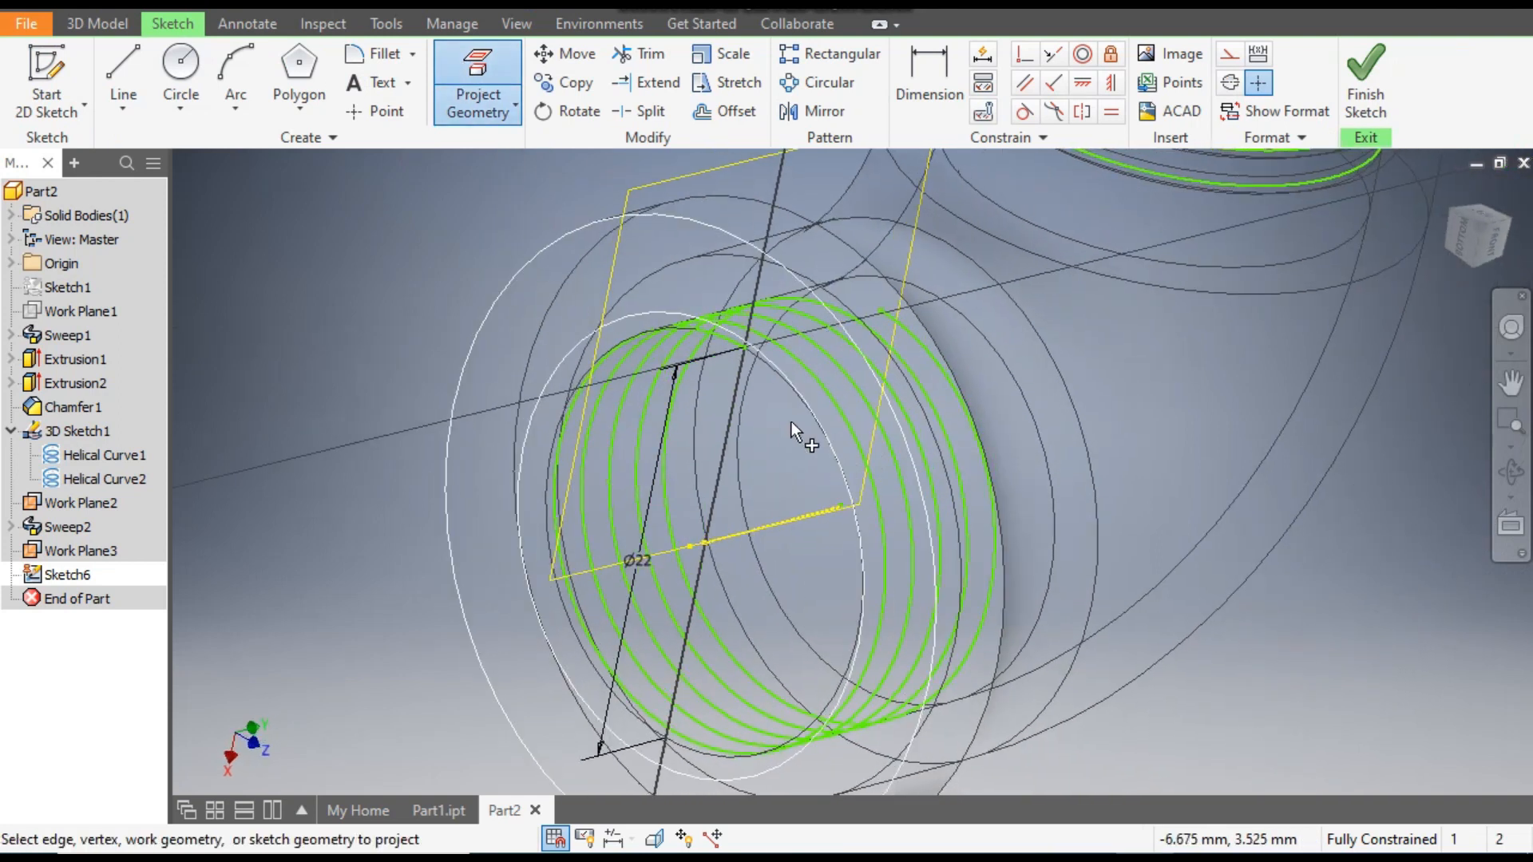
{"action": "left_click", "coordinate": [745, 351]}
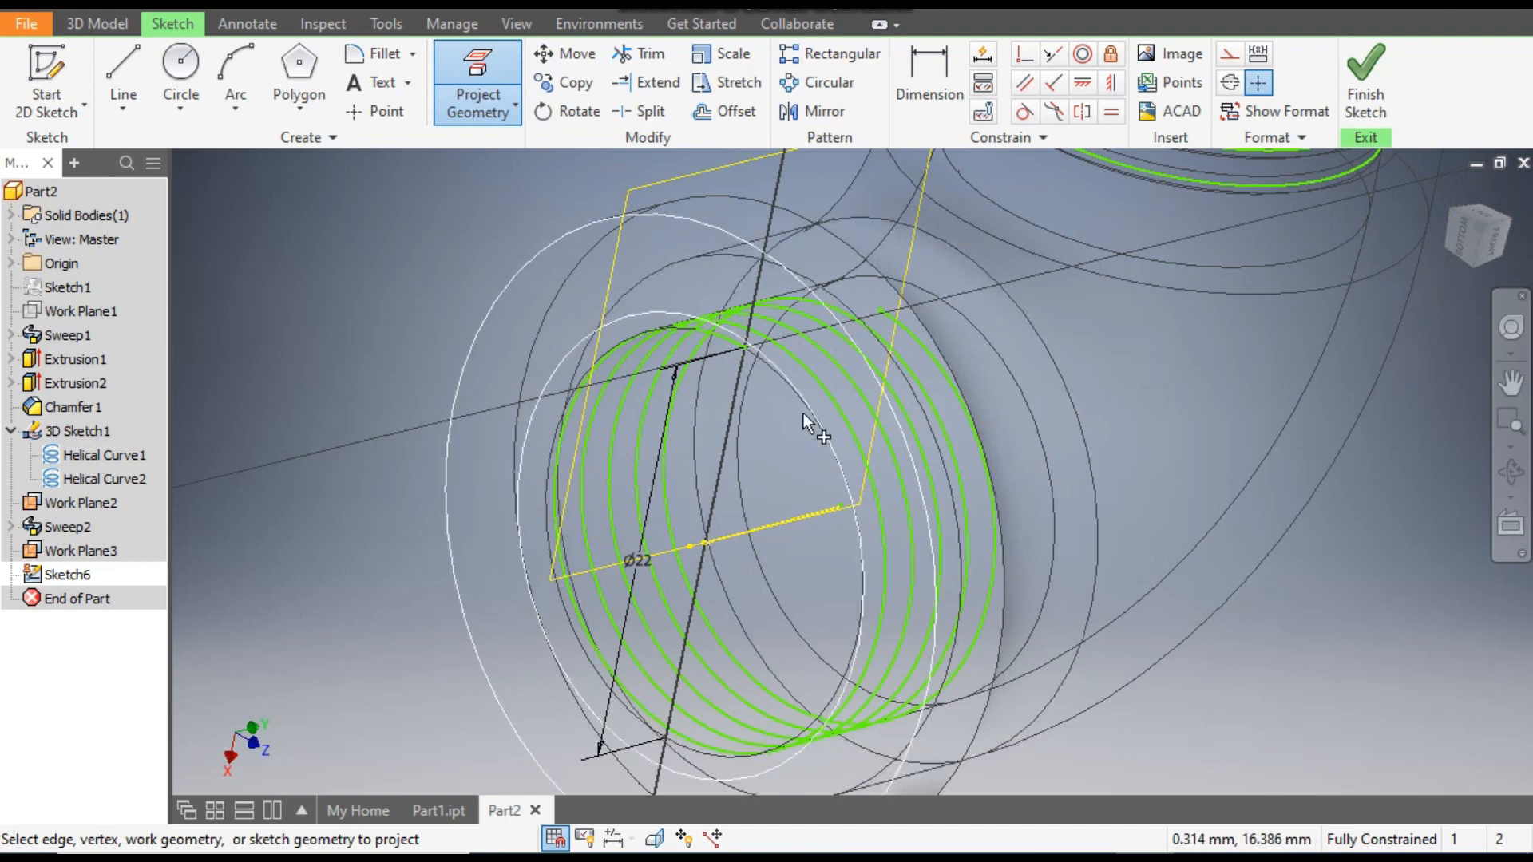
{"action": "scroll", "coordinate": [769, 367], "scroll_direction": "up", "scroll_amount": 3}
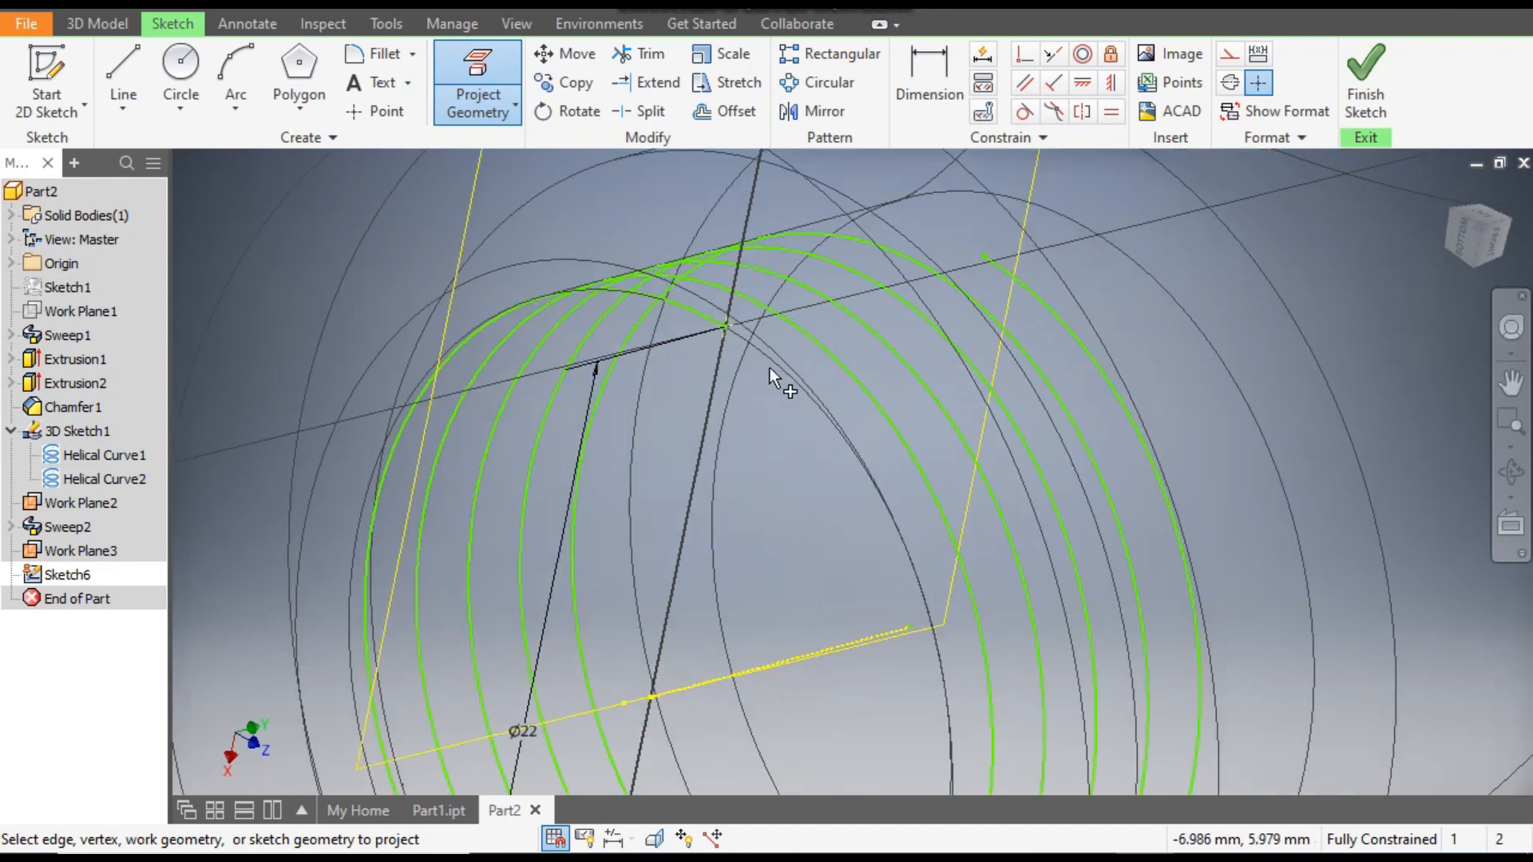
Step: Draw a three-sided polygon centred on the helical curve's projected start point, with its apex pointing outward from the opening's axis
{"action": "left_click", "coordinate": [296, 76]}
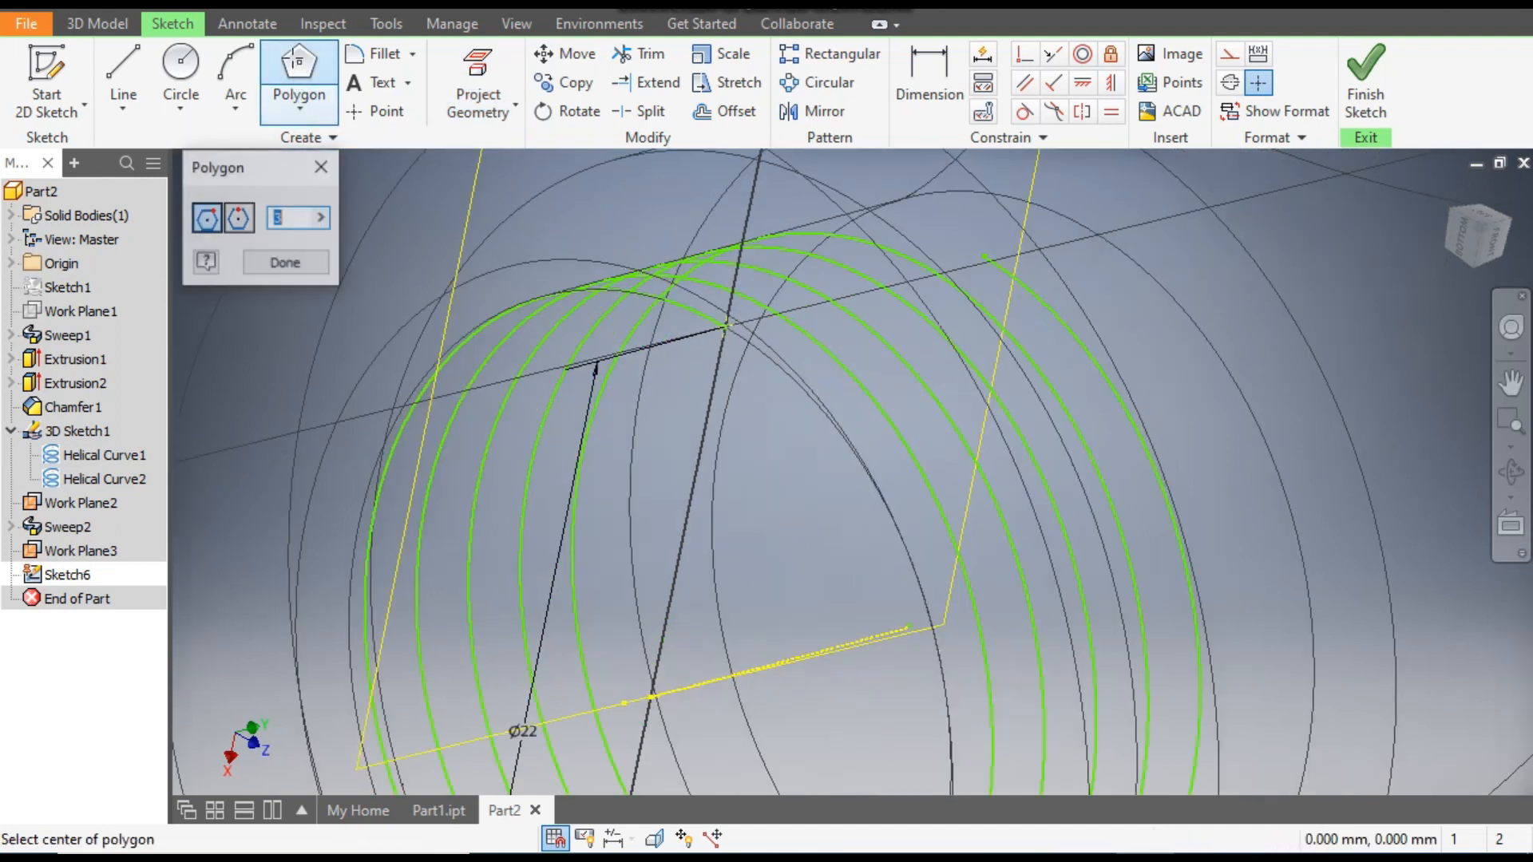
{"action": "left_click", "coordinate": [724, 325]}
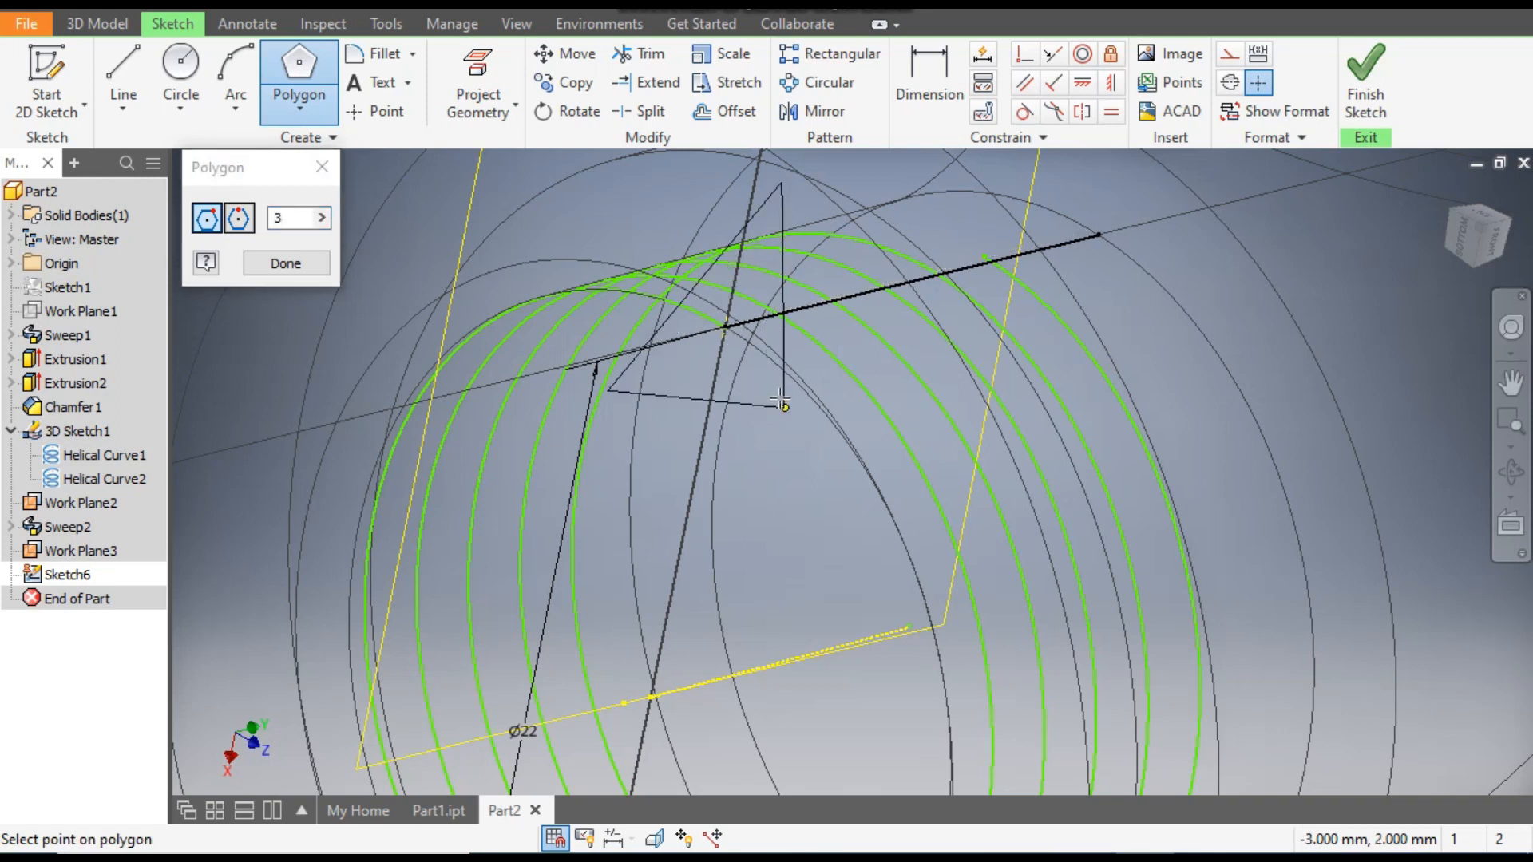
{"action": "left_click", "coordinate": [1485, 241]}
{"action": "scroll", "coordinate": [738, 497], "scroll_direction": "up", "scroll_amount": 3}
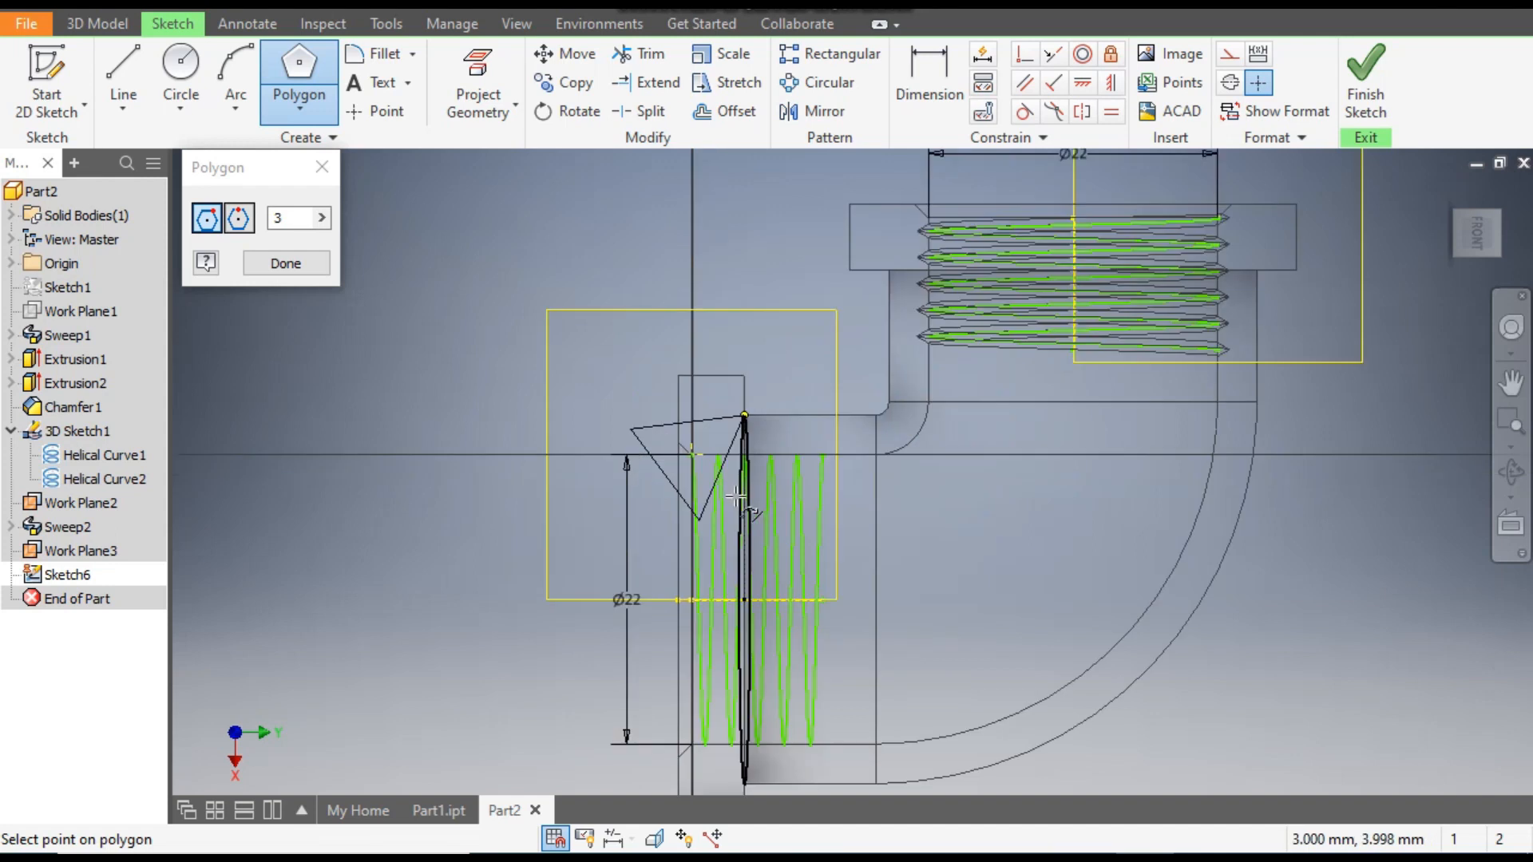
{"action": "left_click", "coordinate": [693, 416]}
{"action": "scroll", "coordinate": [688, 450], "scroll_direction": "up", "scroll_amount": 2}
{"action": "left_click", "coordinate": [322, 167]}
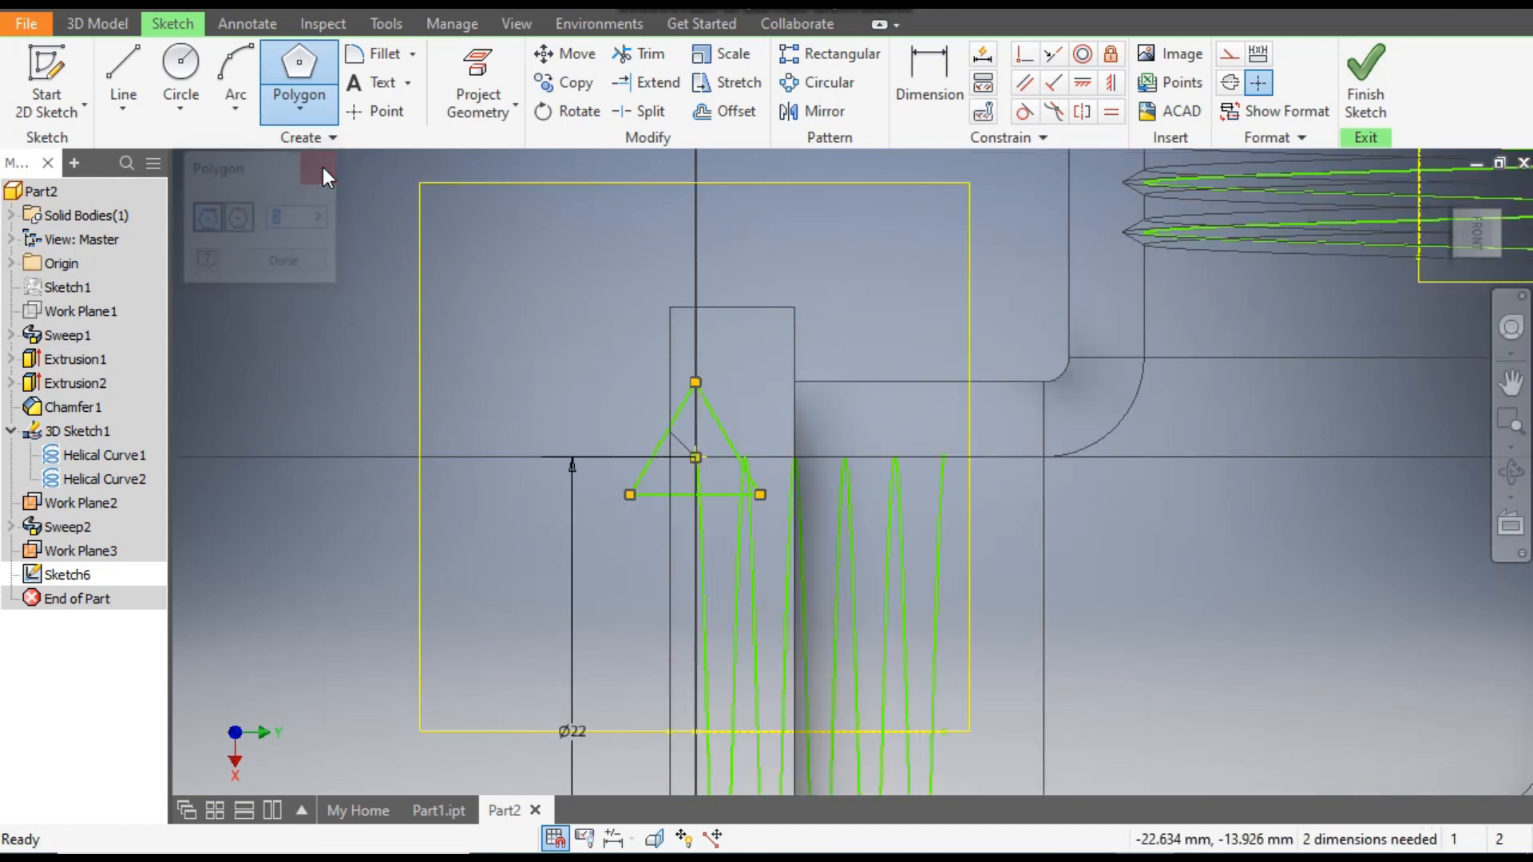
Step: Dimension the base of the triangle to 1.5 mm
{"action": "left_click", "coordinate": [934, 84]}
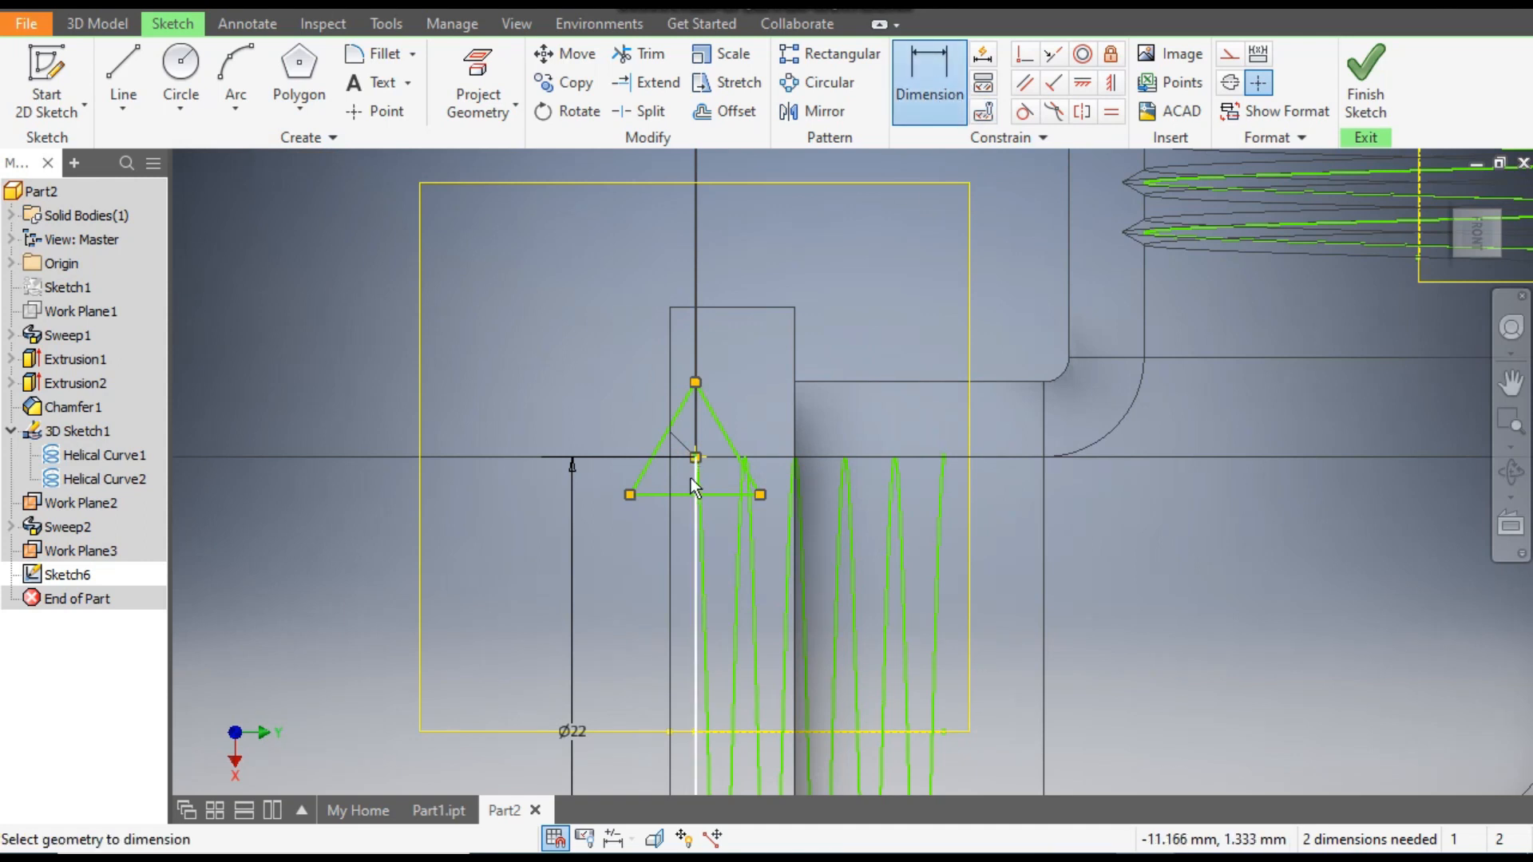
{"action": "left_click", "coordinate": [663, 495]}
{"action": "left_click", "coordinate": [611, 524]}
{"action": "type", "text": "1.5"}
{"action": "key", "text": "Return"}
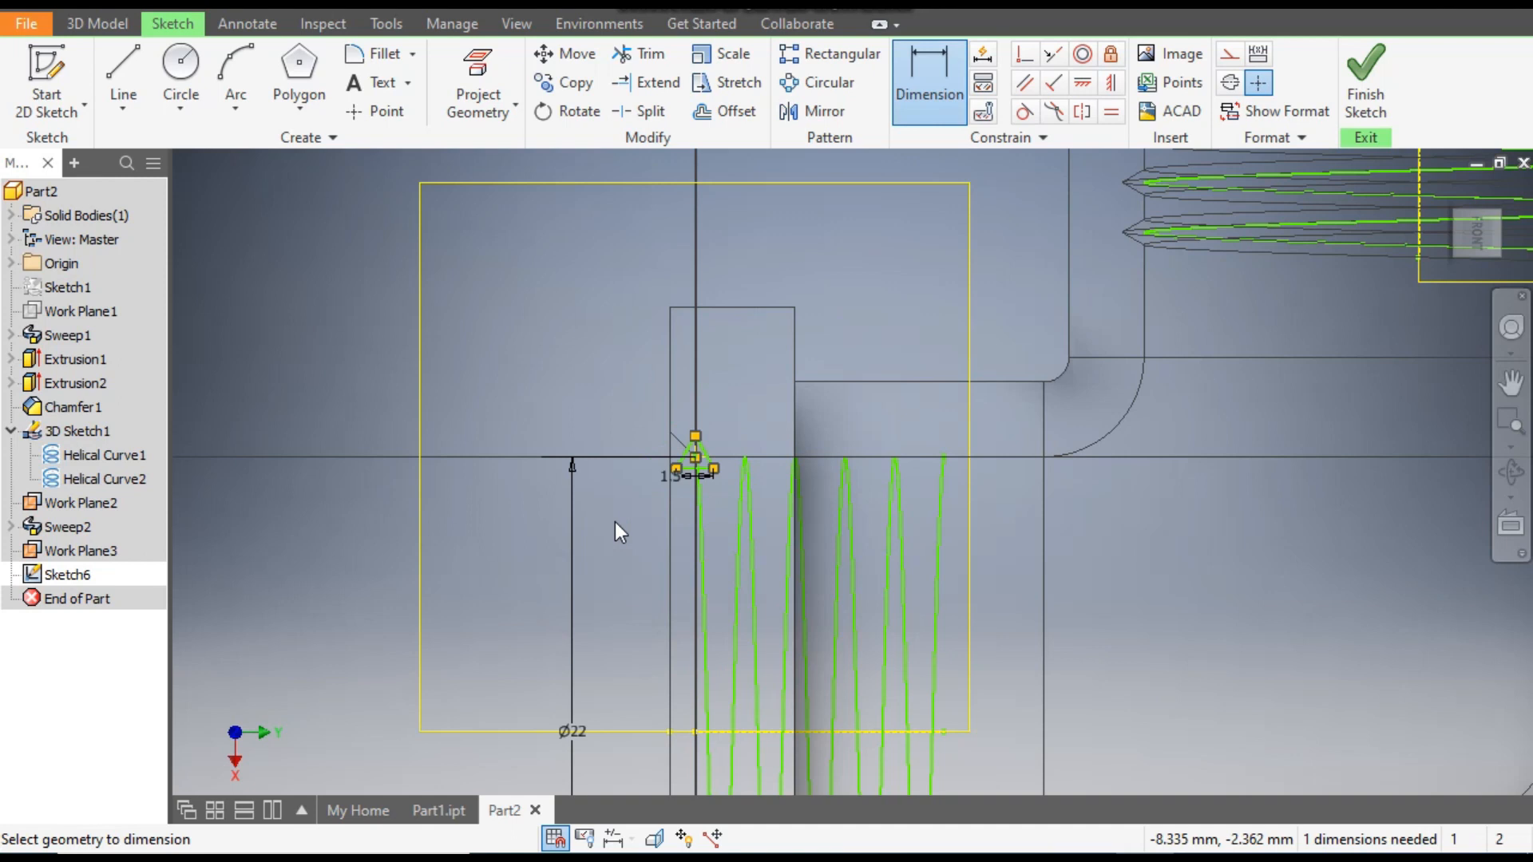
Step: Align the triangle's apex with its centre point at the bottom opening using a Horizontal constraint
{"action": "scroll", "coordinate": [799, 515], "scroll_direction": "up", "scroll_amount": 3}
{"action": "left_click", "coordinate": [1111, 82]}
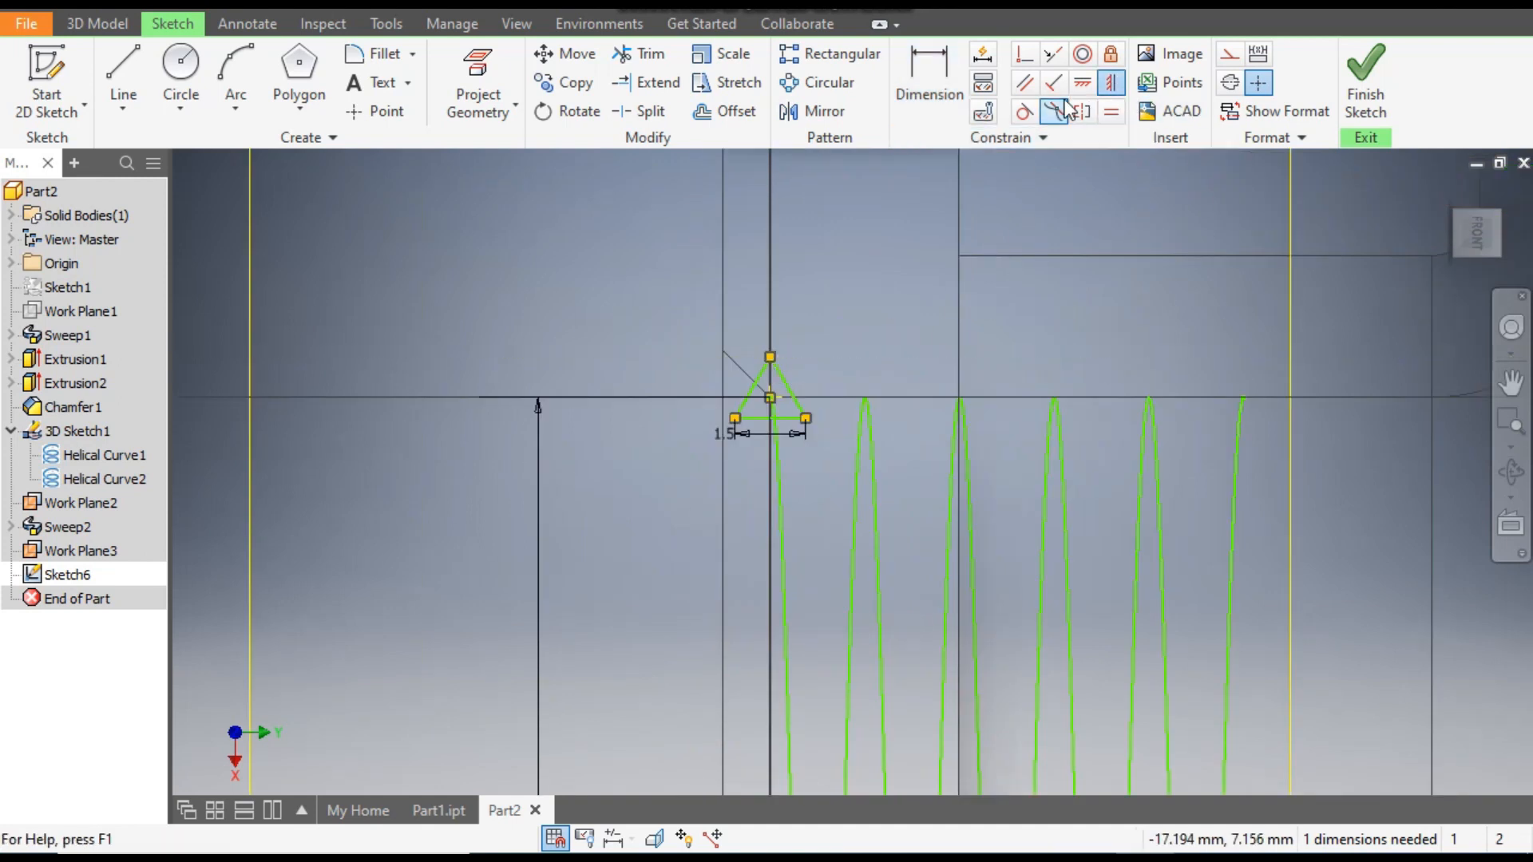
{"action": "left_click", "coordinate": [1083, 82]}
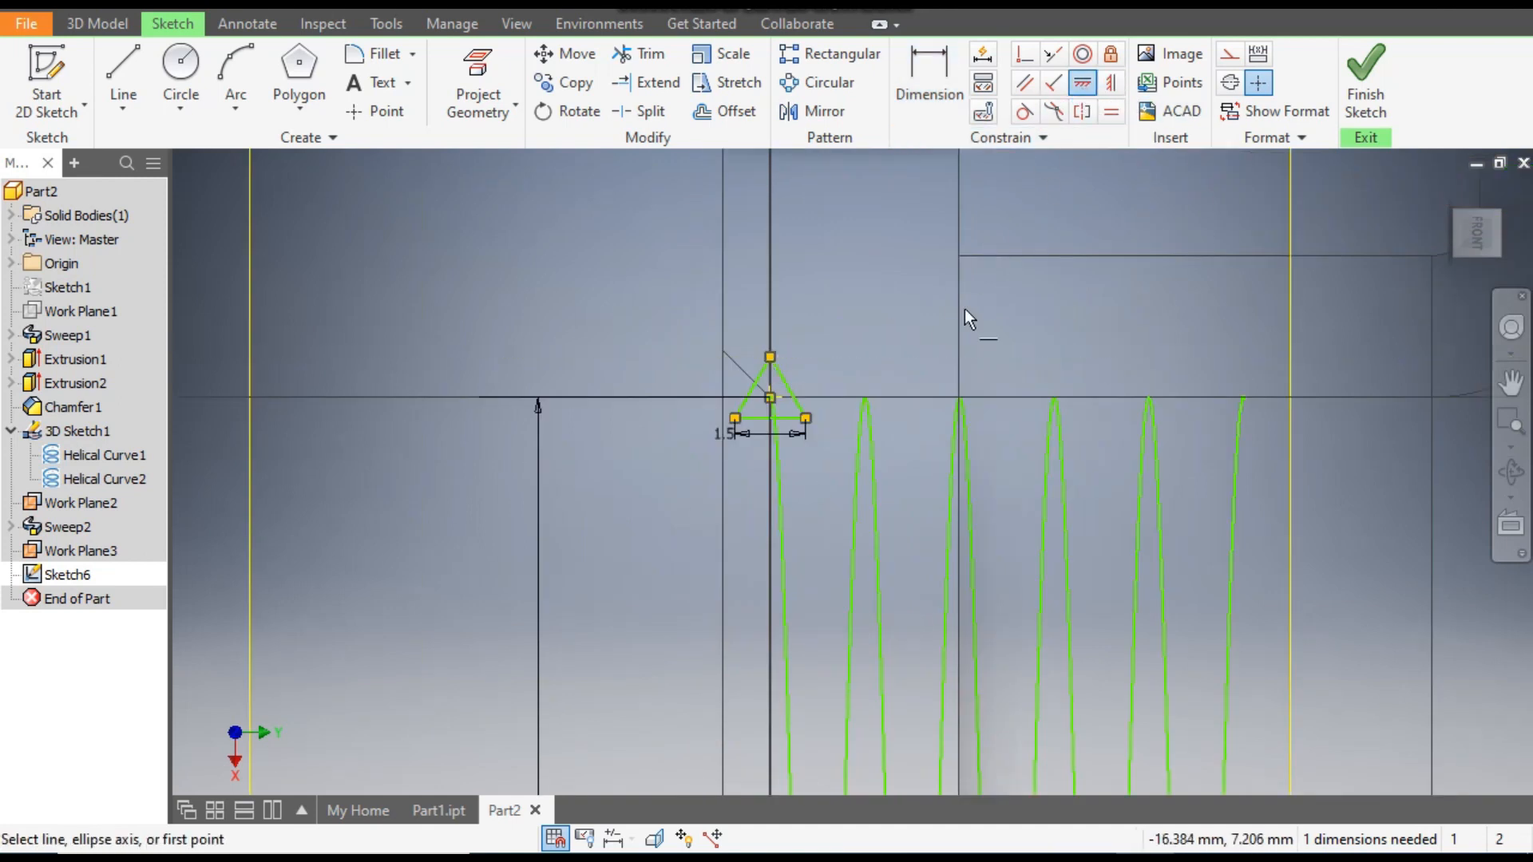
{"action": "left_click", "coordinate": [770, 358]}
{"action": "left_click", "coordinate": [772, 397]}
{"action": "scroll", "coordinate": [813, 358], "scroll_direction": "down", "scroll_amount": 4}
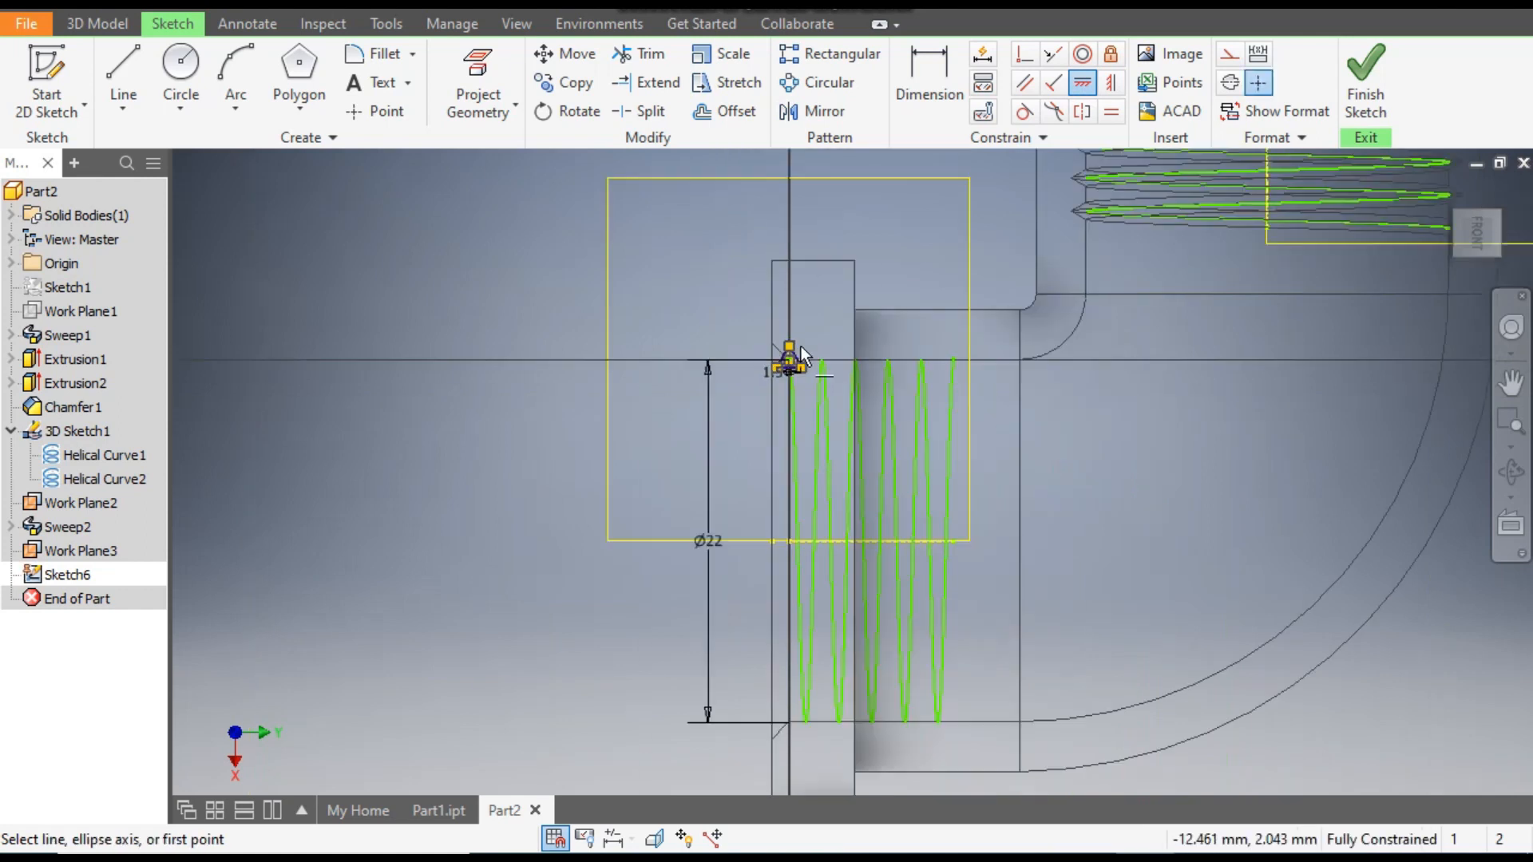
{"action": "middle_click_drag", "start_coordinate": [883, 372], "coordinate": [811, 381]}
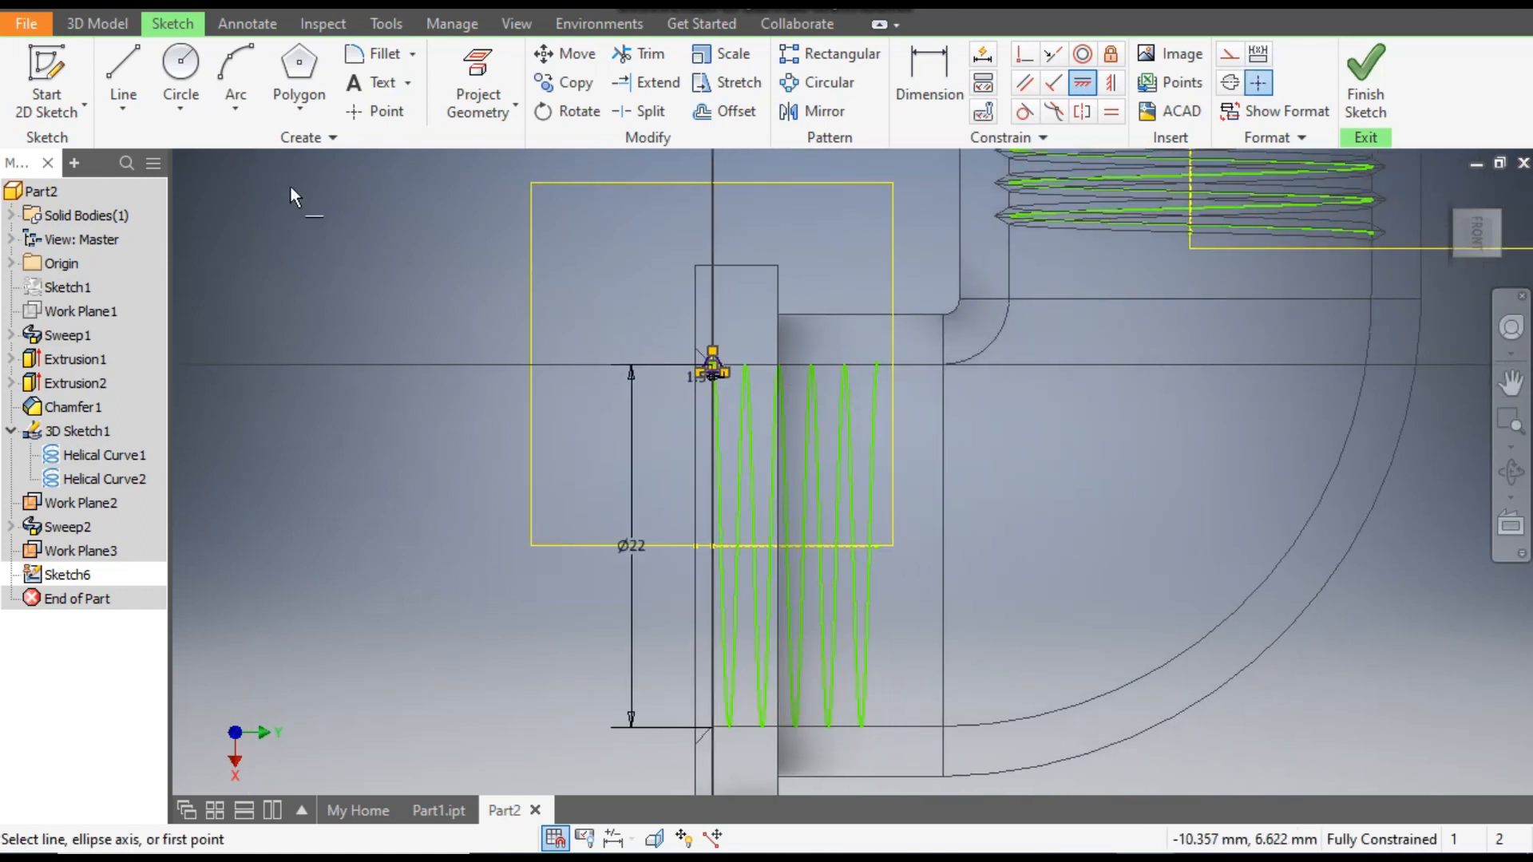
Step: Sweep the triangle as a cut along the bottom opening's helical curve, using the Path type with Path orientation
{"action": "left_click", "coordinate": [99, 23]}
{"action": "left_click", "coordinate": [248, 53]}
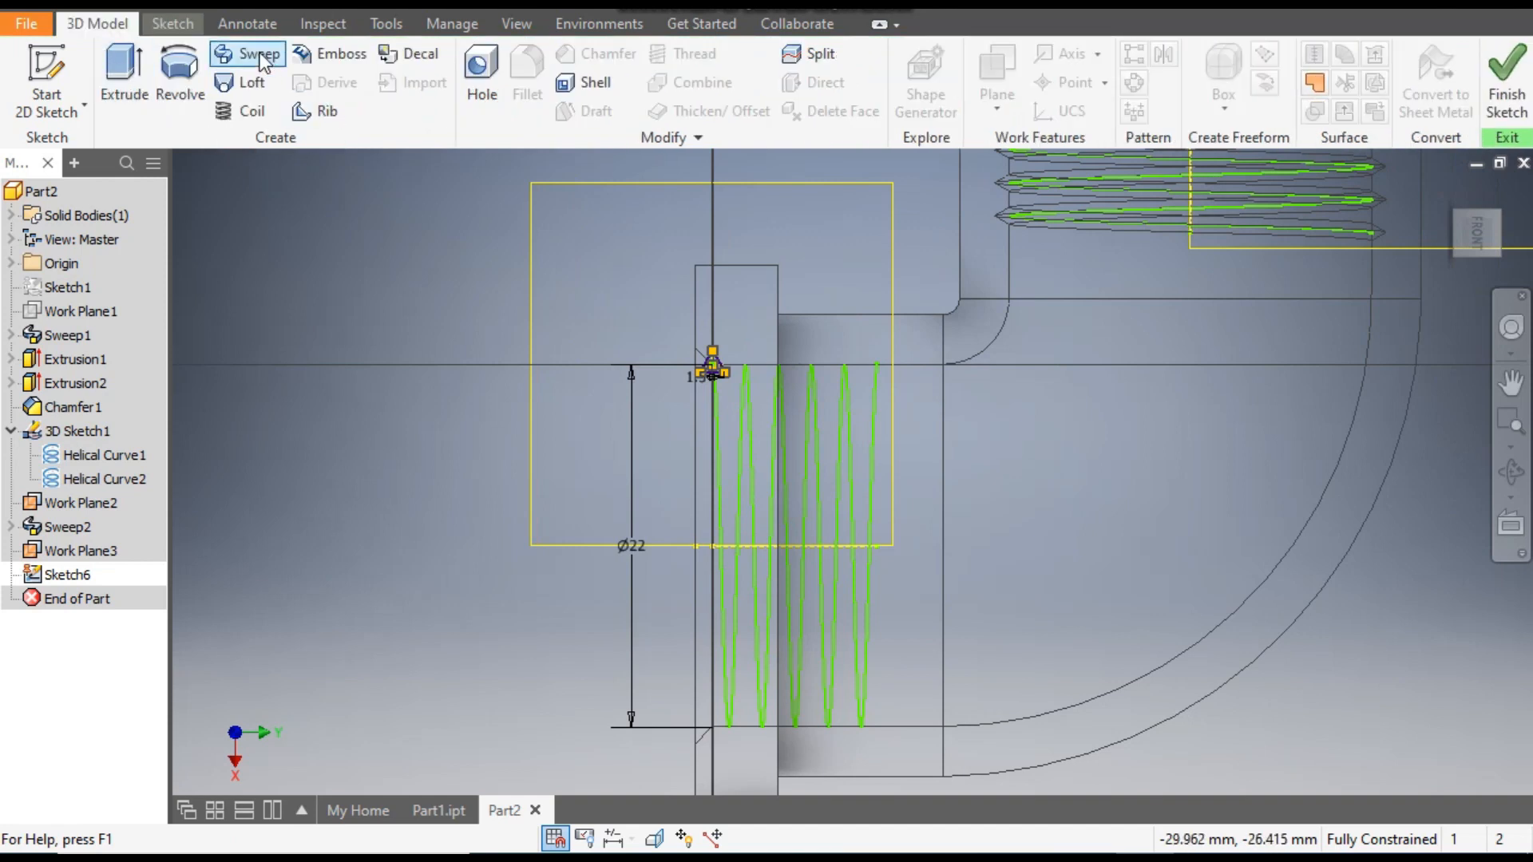
{"action": "scroll", "coordinate": [686, 395], "scroll_direction": "up", "scroll_amount": 3}
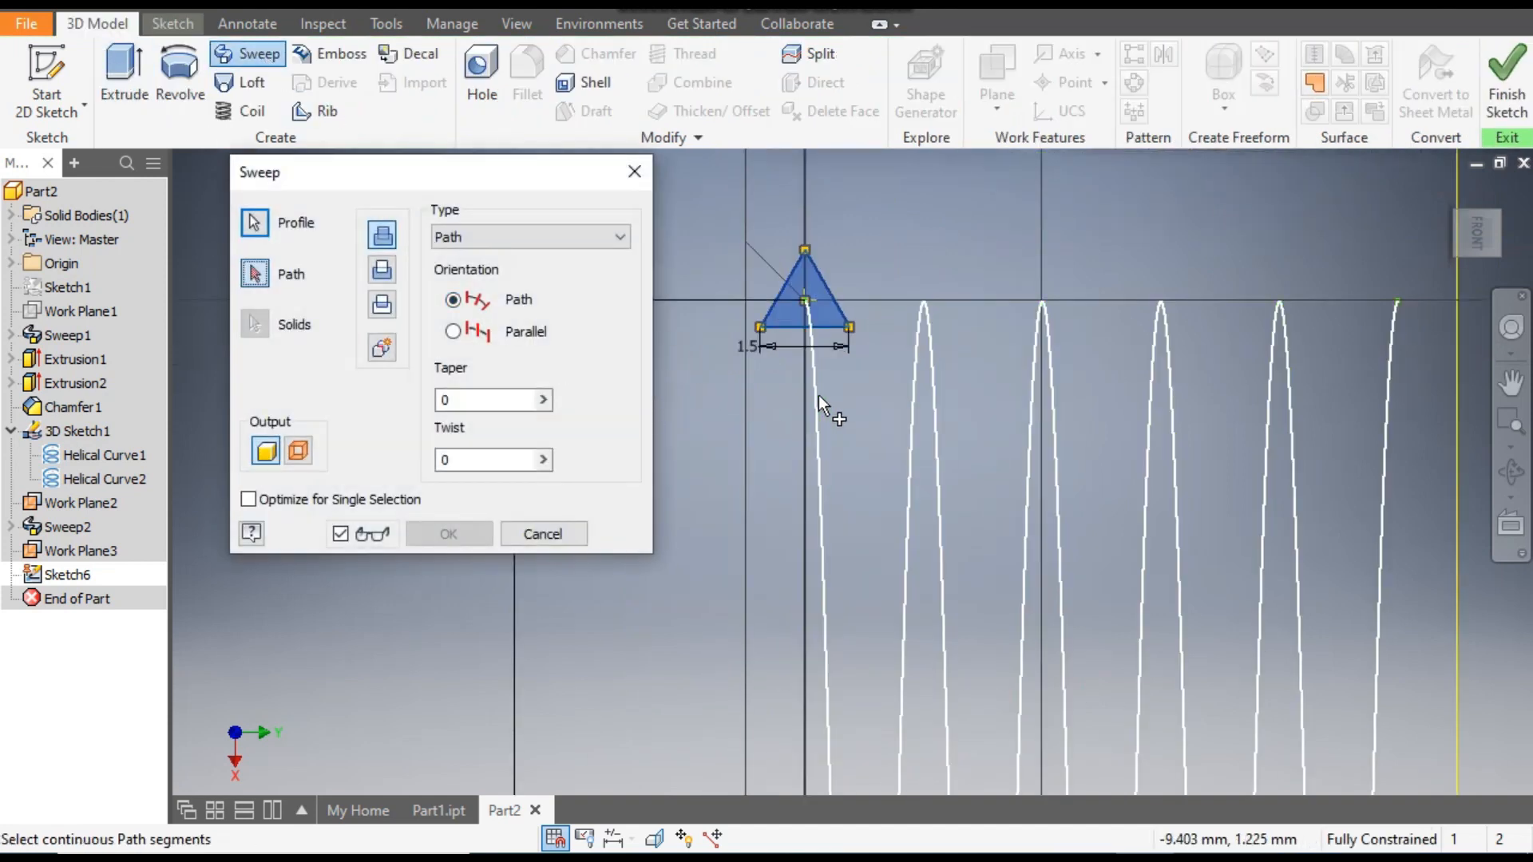
{"action": "left_click", "coordinate": [817, 395]}
{"action": "scroll", "coordinate": [898, 348], "scroll_direction": "down", "scroll_amount": 3}
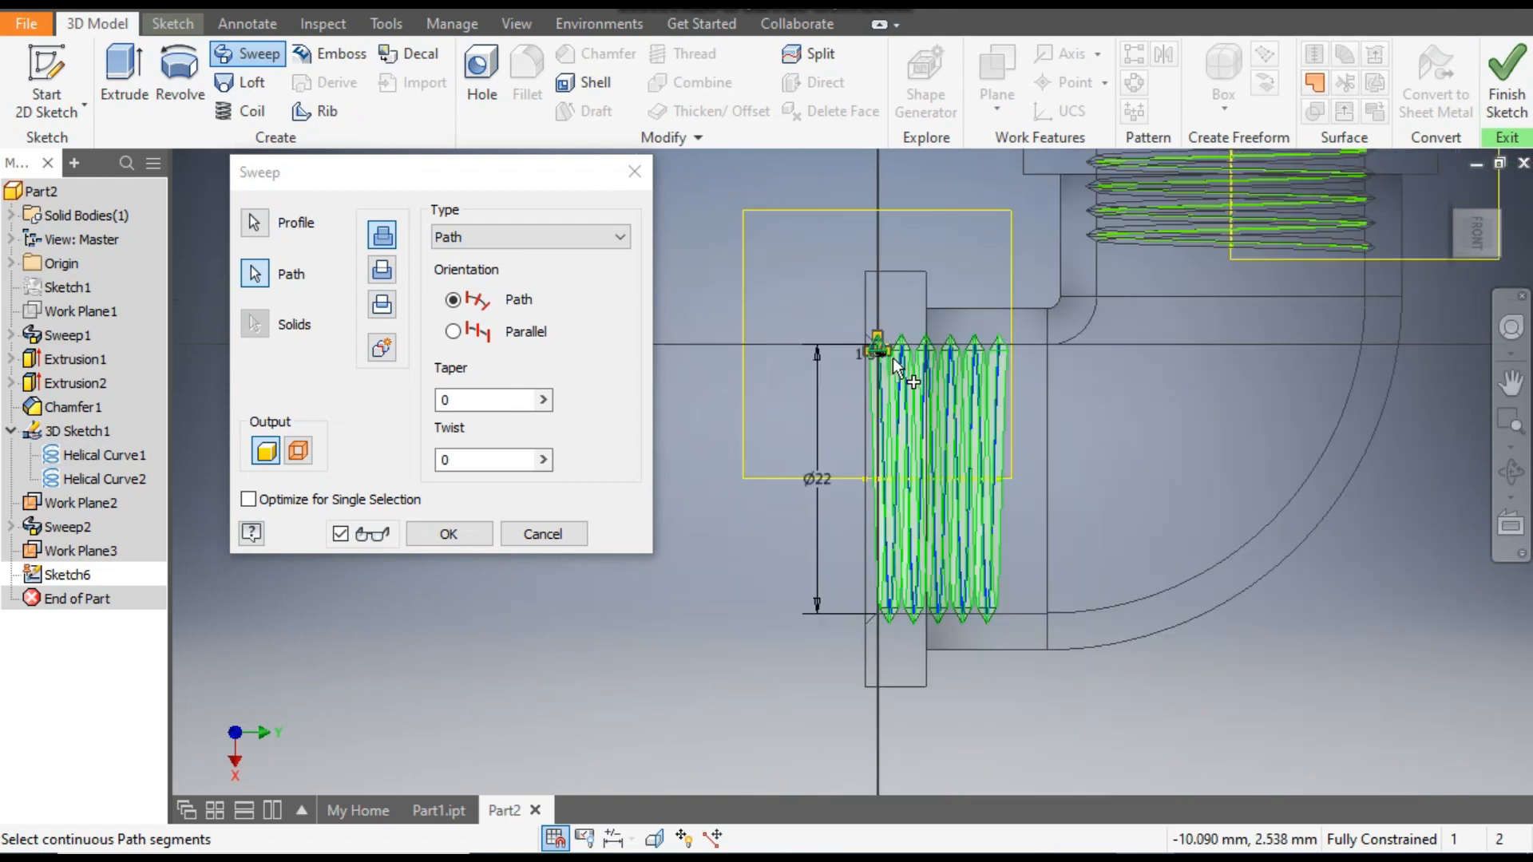
{"action": "left_click", "coordinate": [382, 269]}
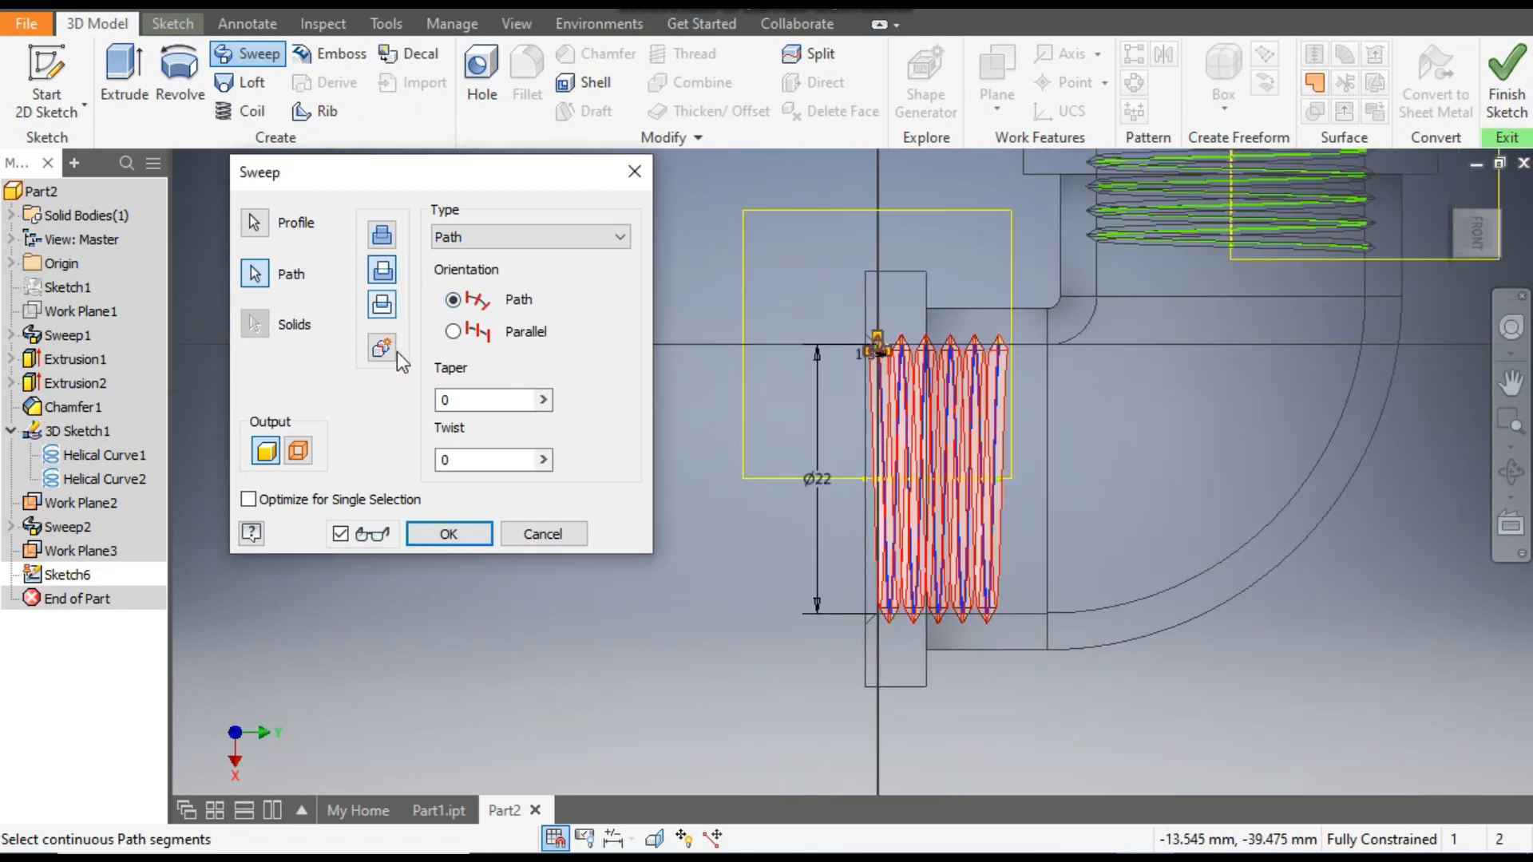
{"action": "left_click", "coordinate": [448, 534]}
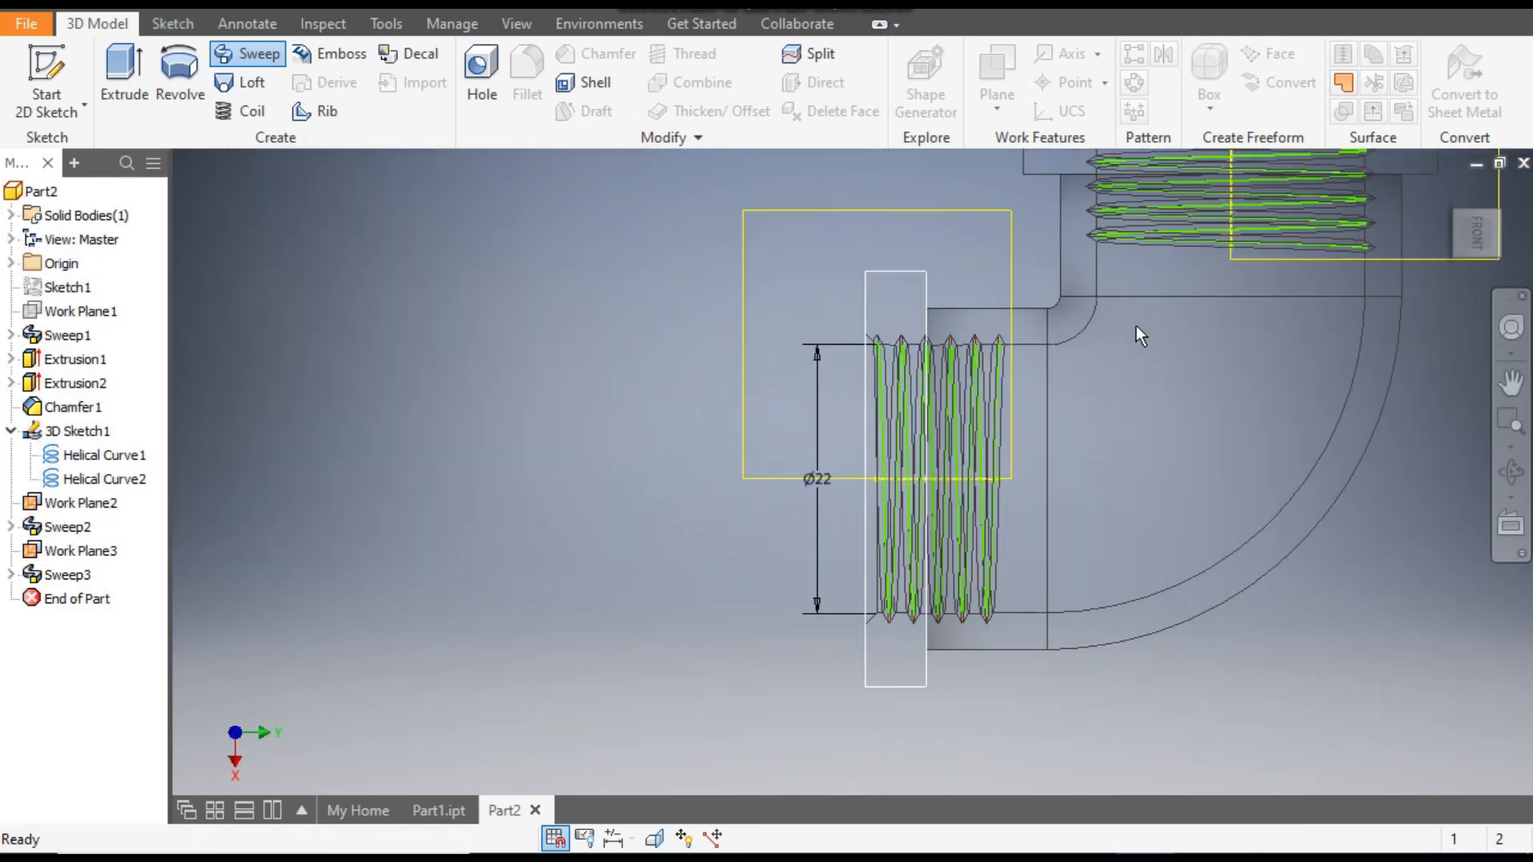
Step: Show the whole elbow in an isometric view and return it to the Shaded with Edges visual style
{"action": "left_click", "coordinate": [1454, 213]}
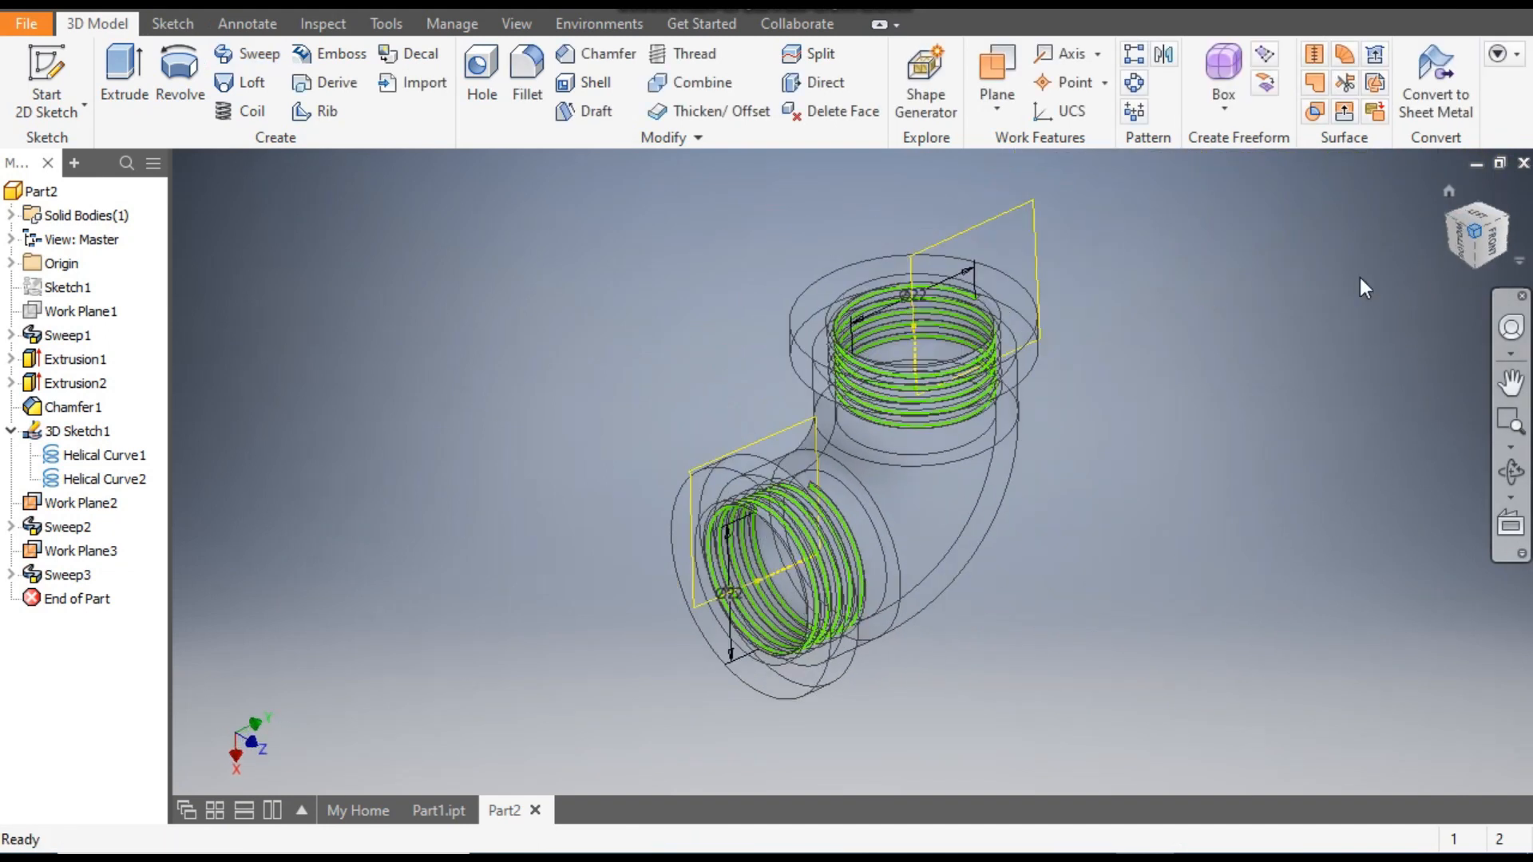
{"action": "left_click", "coordinate": [515, 24]}
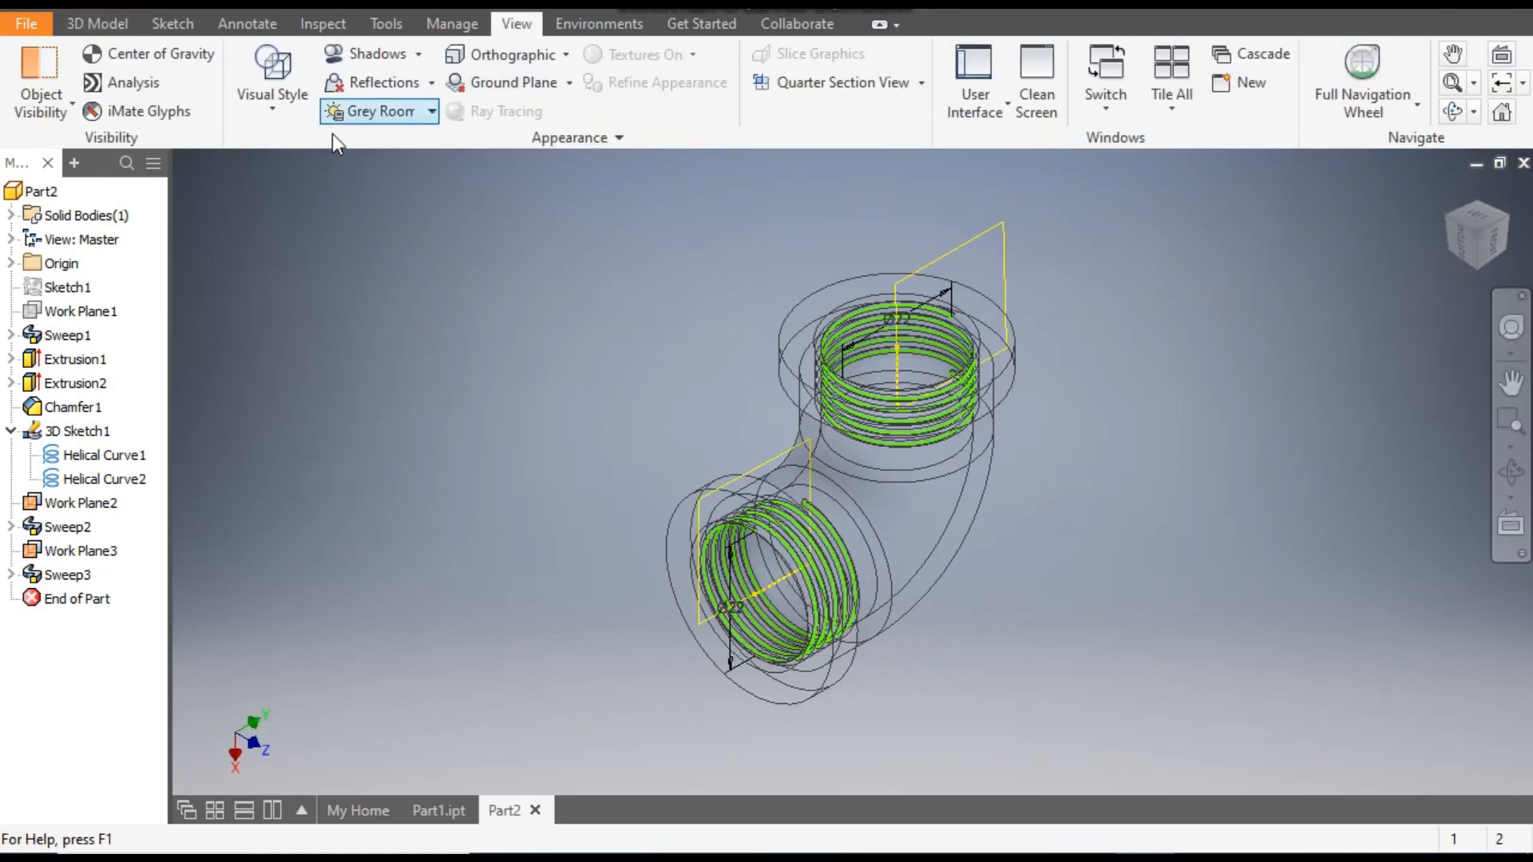
{"action": "left_click", "coordinate": [274, 107]}
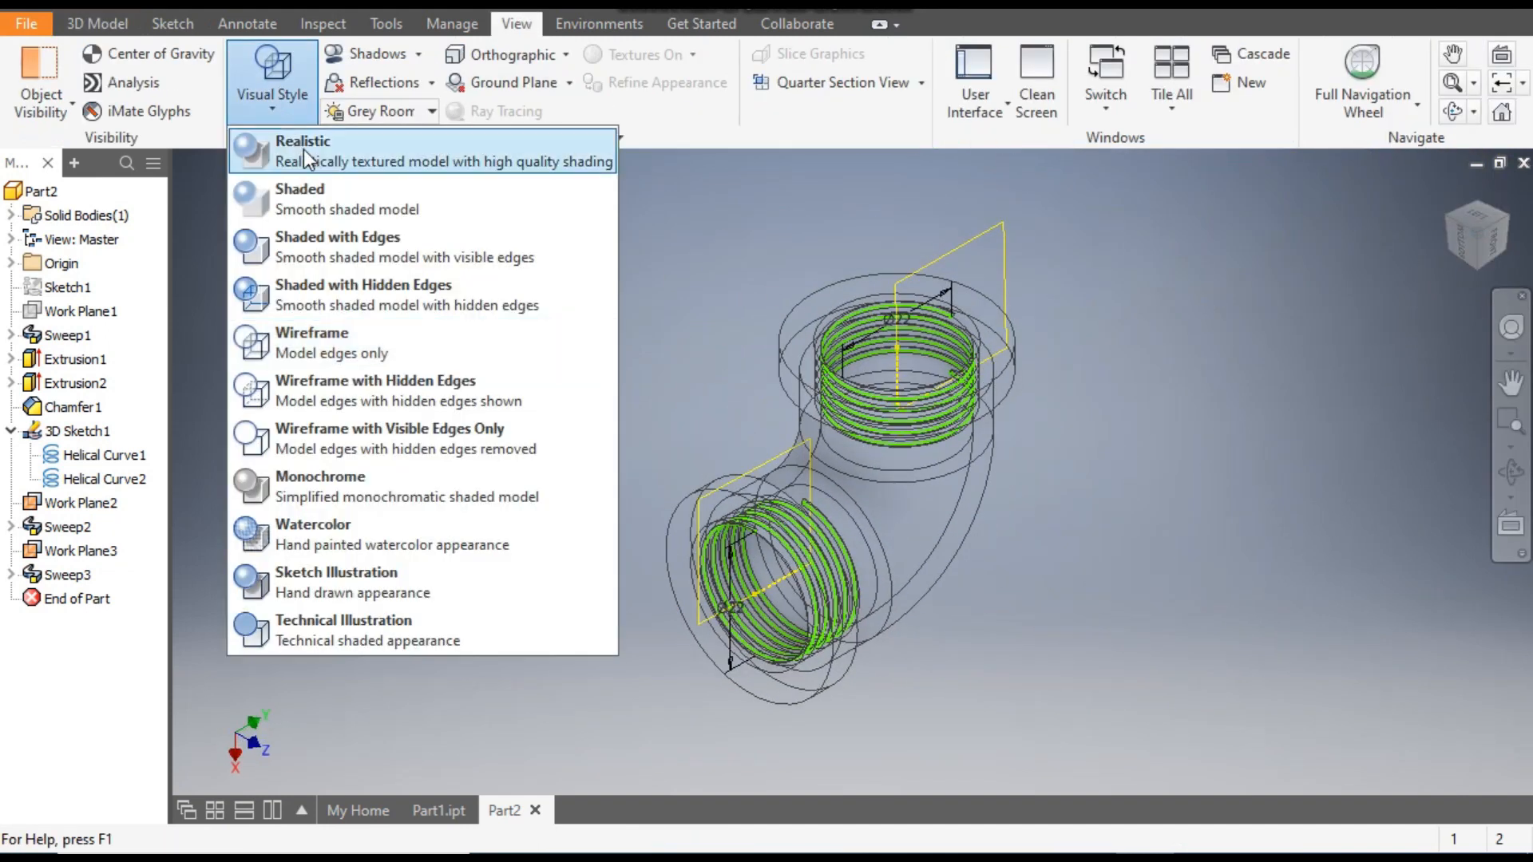
{"action": "left_click", "coordinate": [342, 243]}
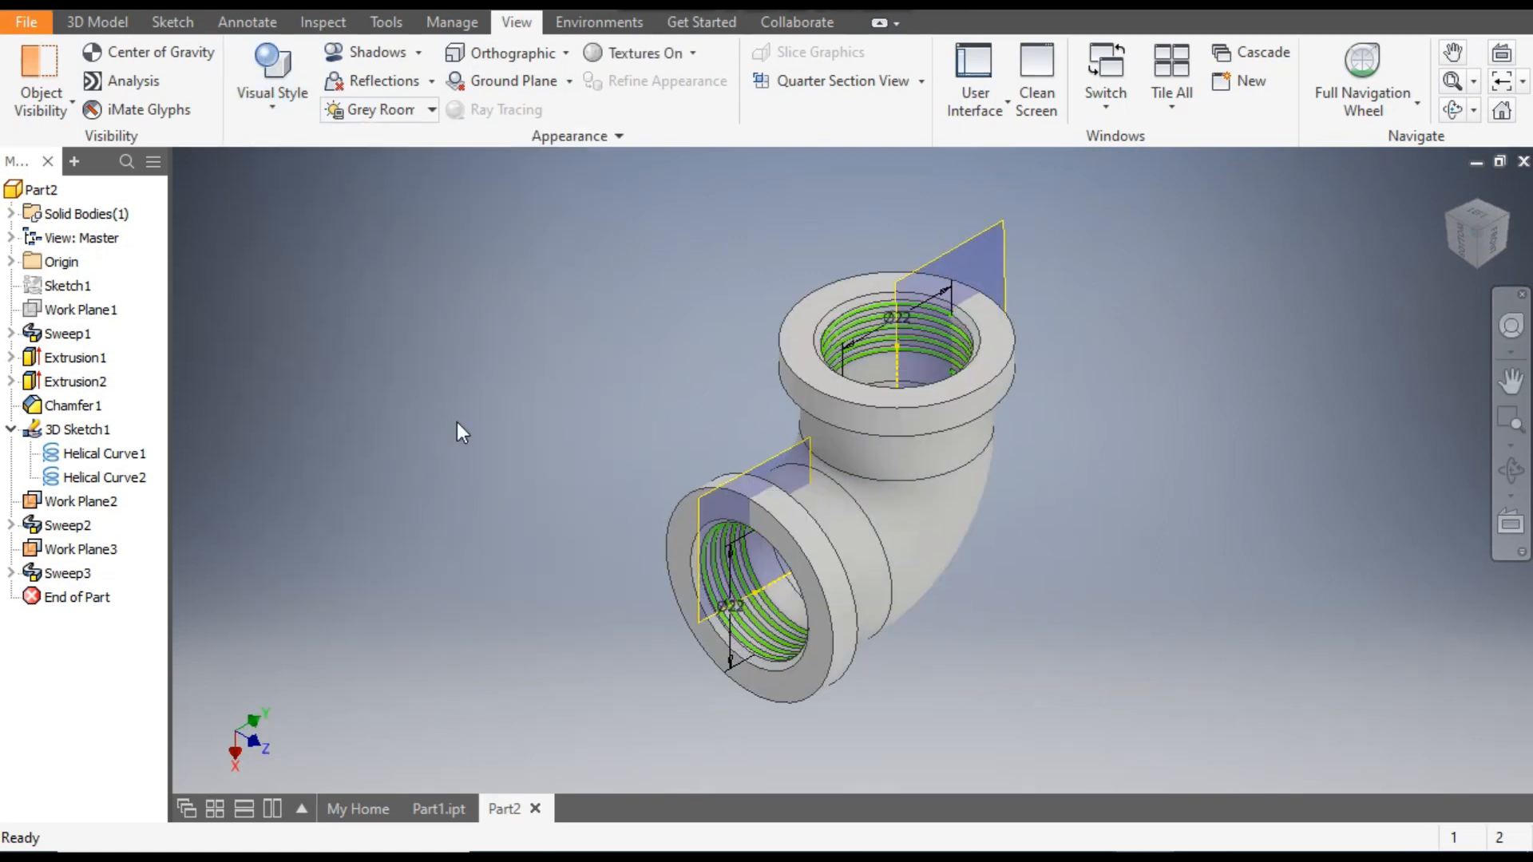
Step: Hide the 3D sketch containing the two helical curves
{"action": "left_click", "coordinate": [10, 429]}
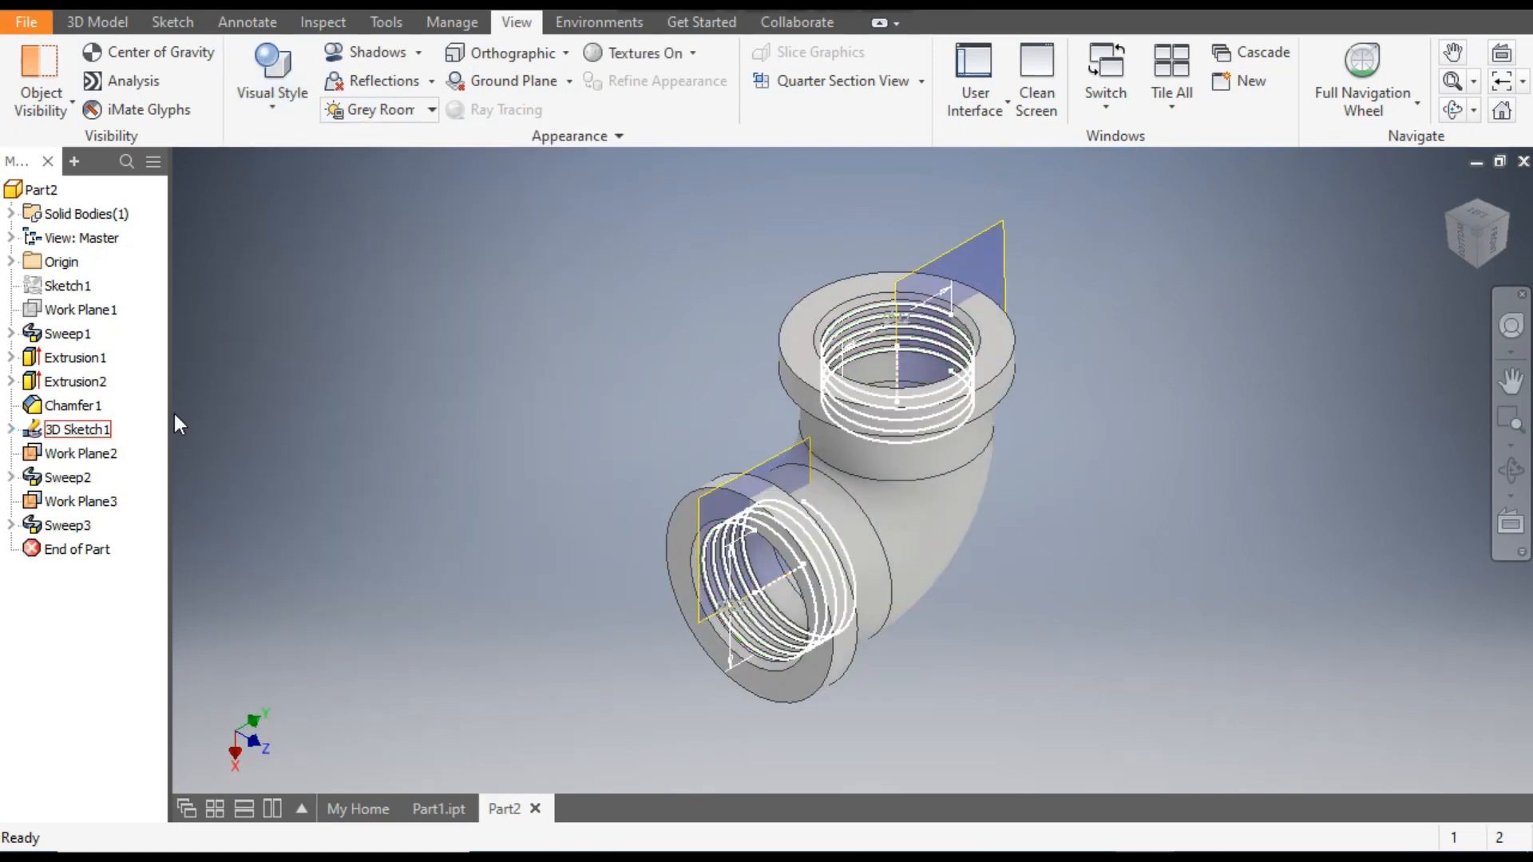
{"action": "left_click", "coordinate": [77, 430]}
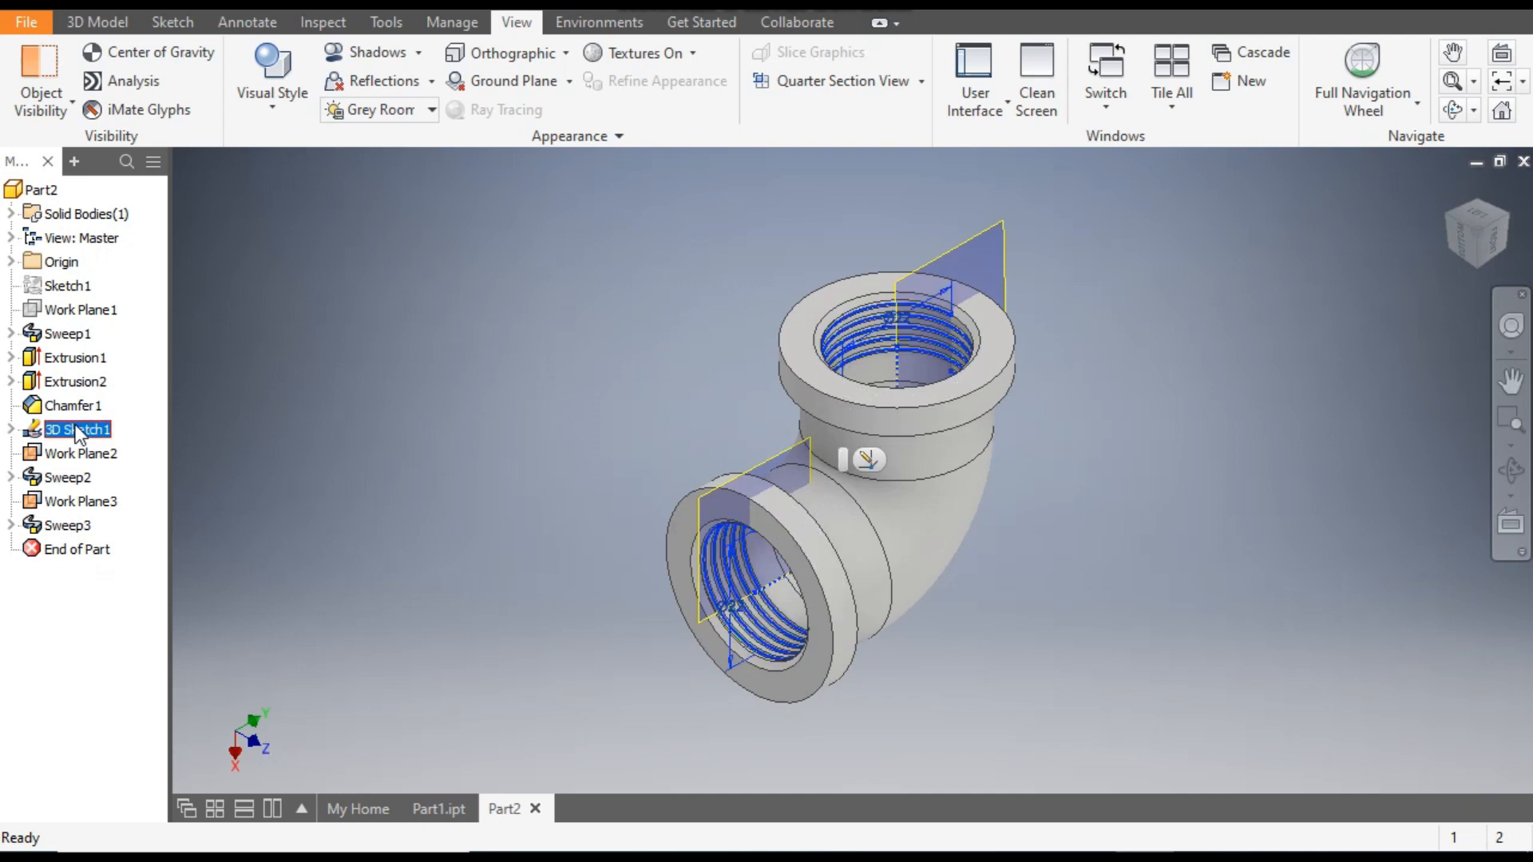
{"action": "right_click", "coordinate": [76, 431]}
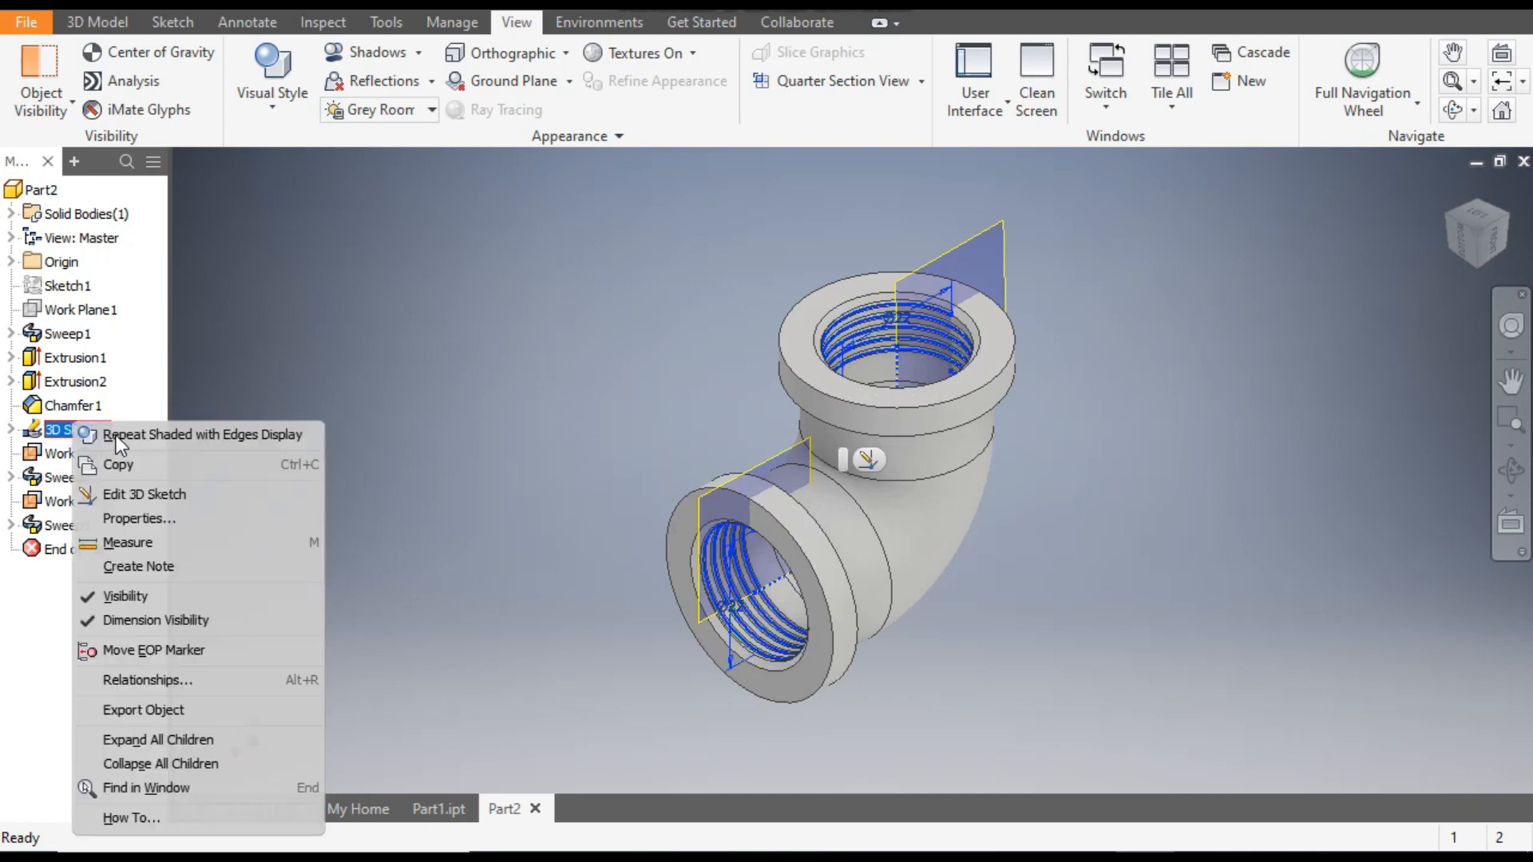
{"action": "left_click", "coordinate": [207, 598]}
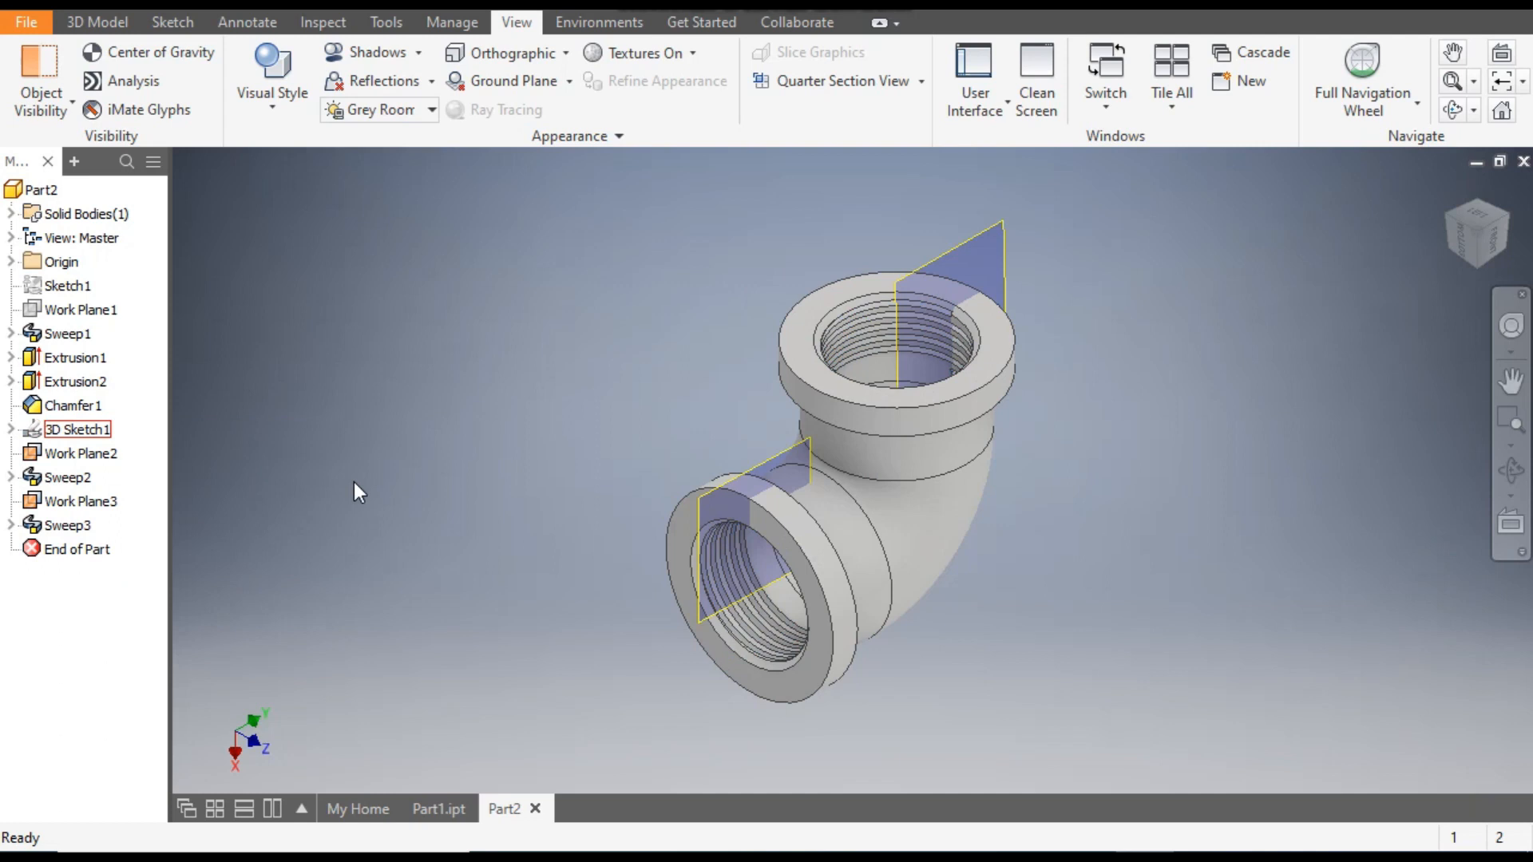
Step: Hide Work Plane2 and Work Plane3 at the two threaded openings
{"action": "left_click", "coordinate": [100, 505]}
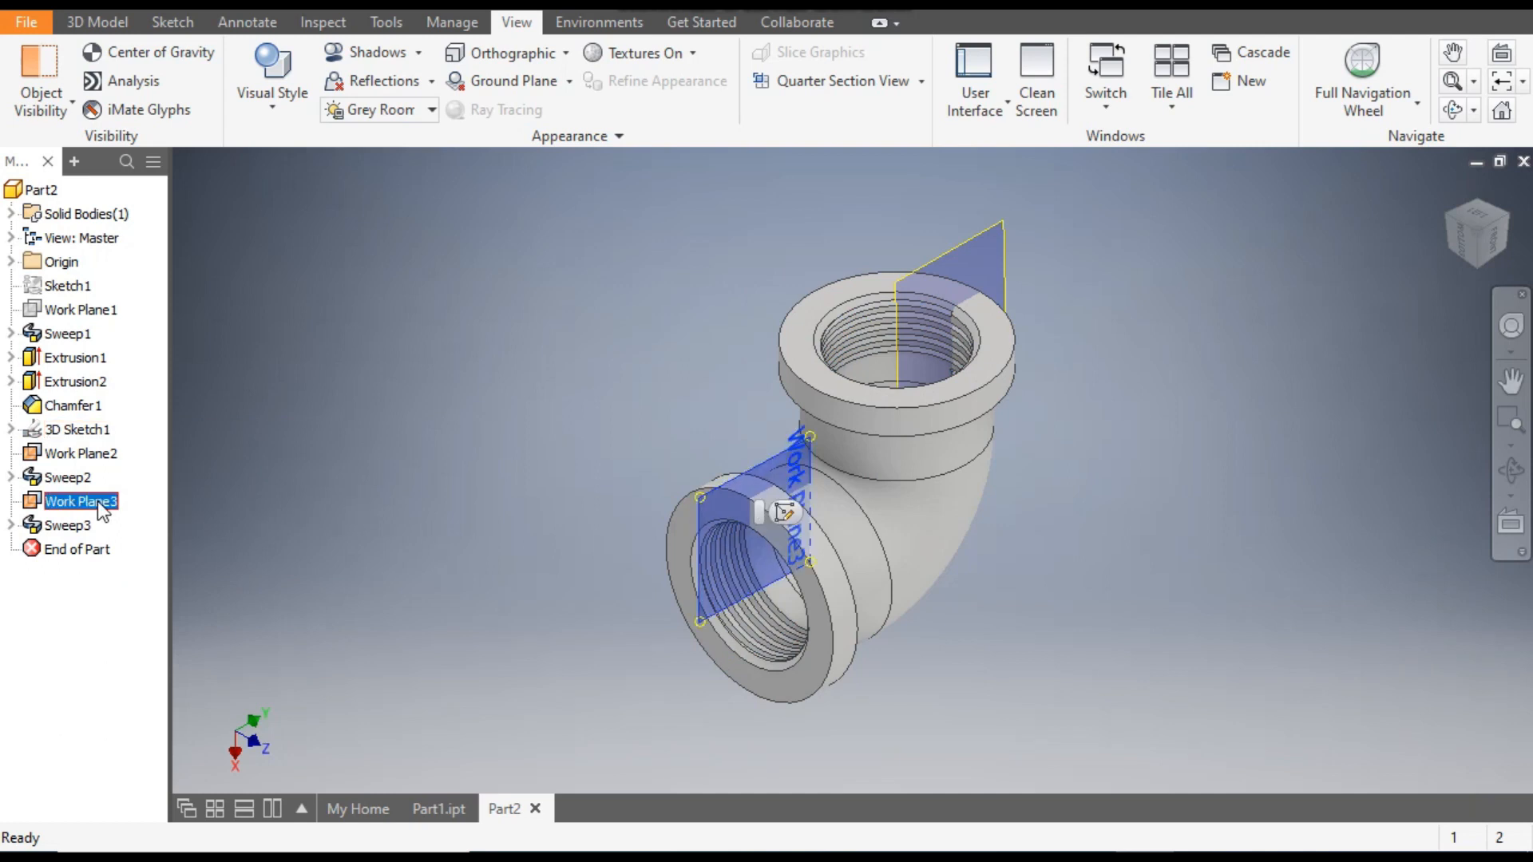
{"action": "left_click", "coordinate": [103, 453], "text": "ctrl"}
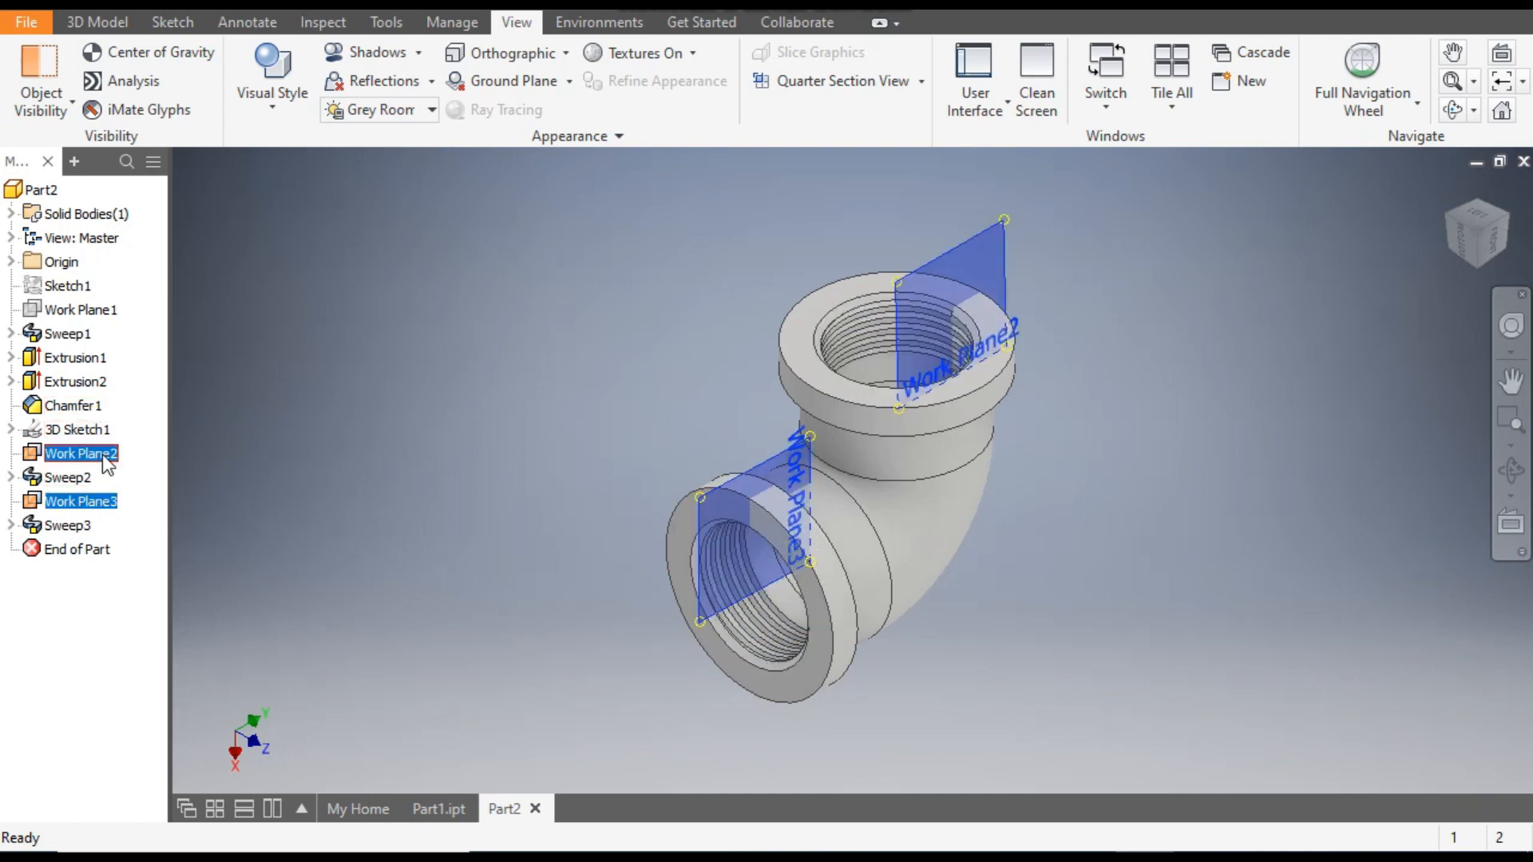
{"action": "right_click", "coordinate": [106, 465]}
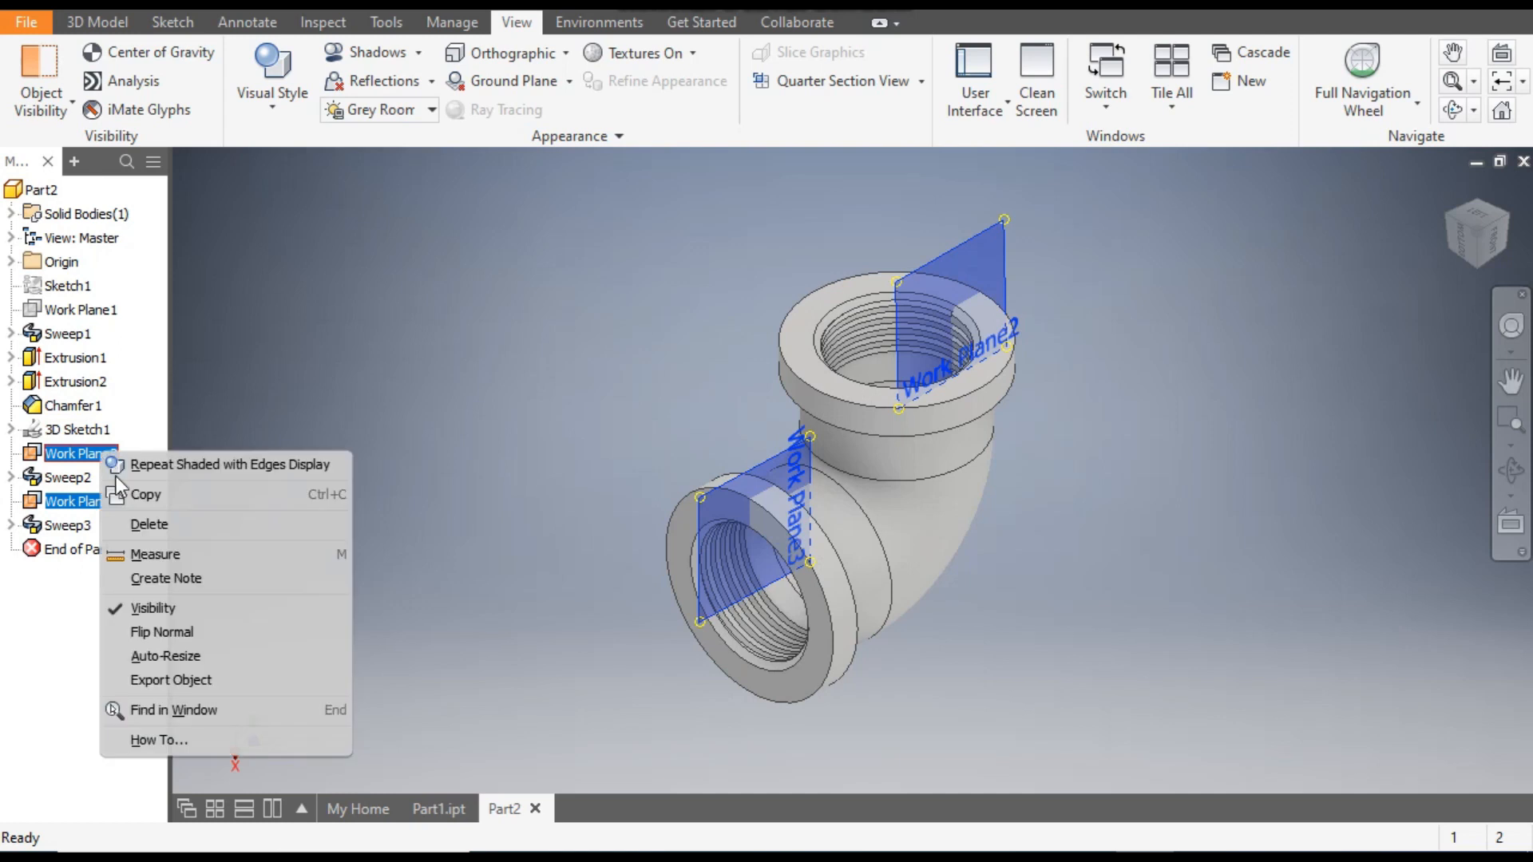
{"action": "left_click", "coordinate": [159, 609]}
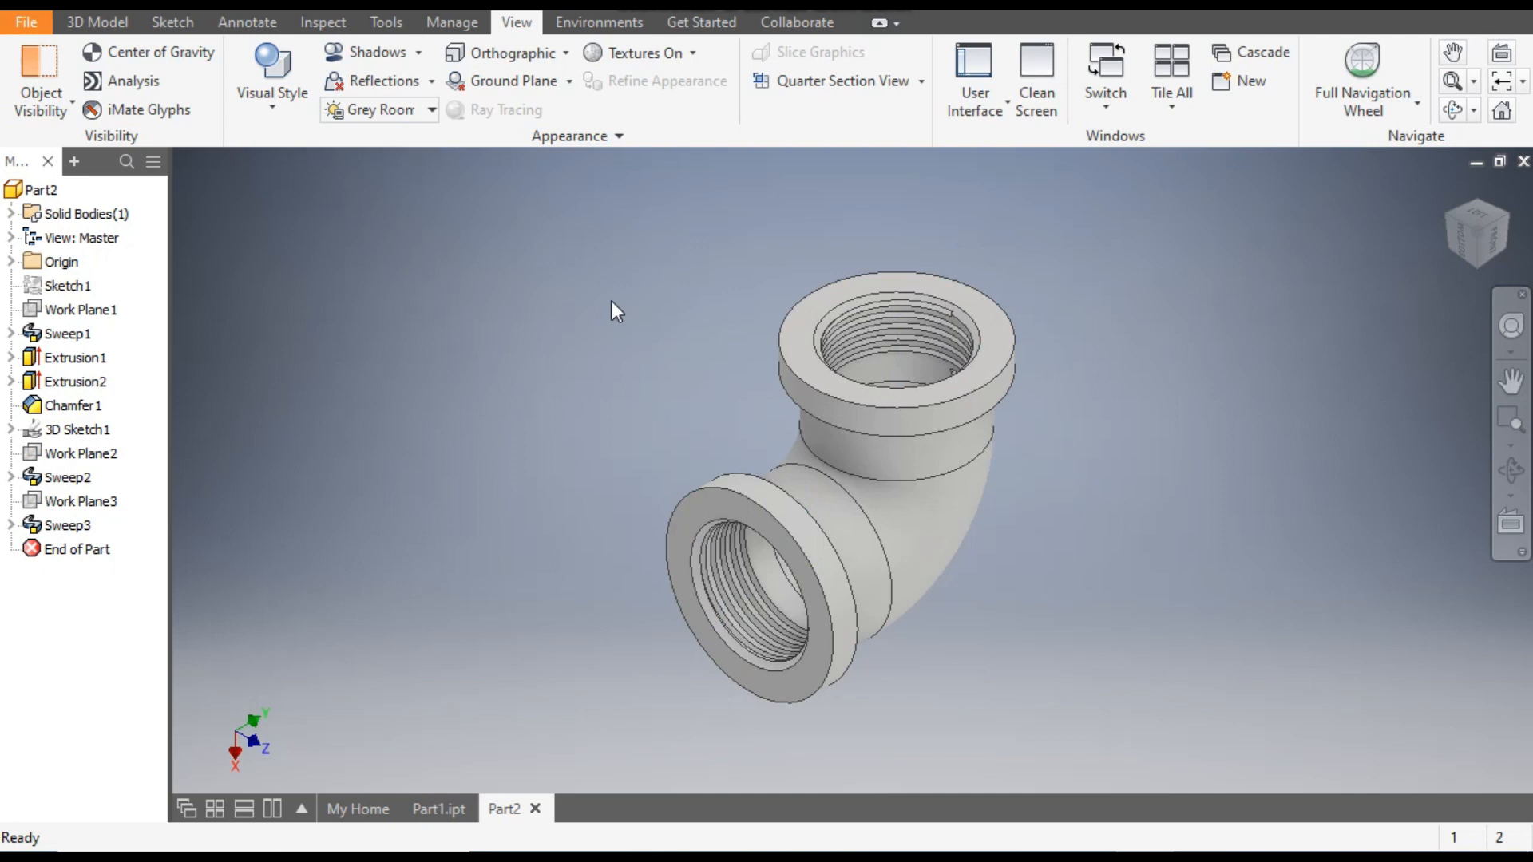
Step: Apply a smooth blue appearance from the Inventor Material Library to the whole elbow
{"action": "left_click", "coordinate": [617, 10]}
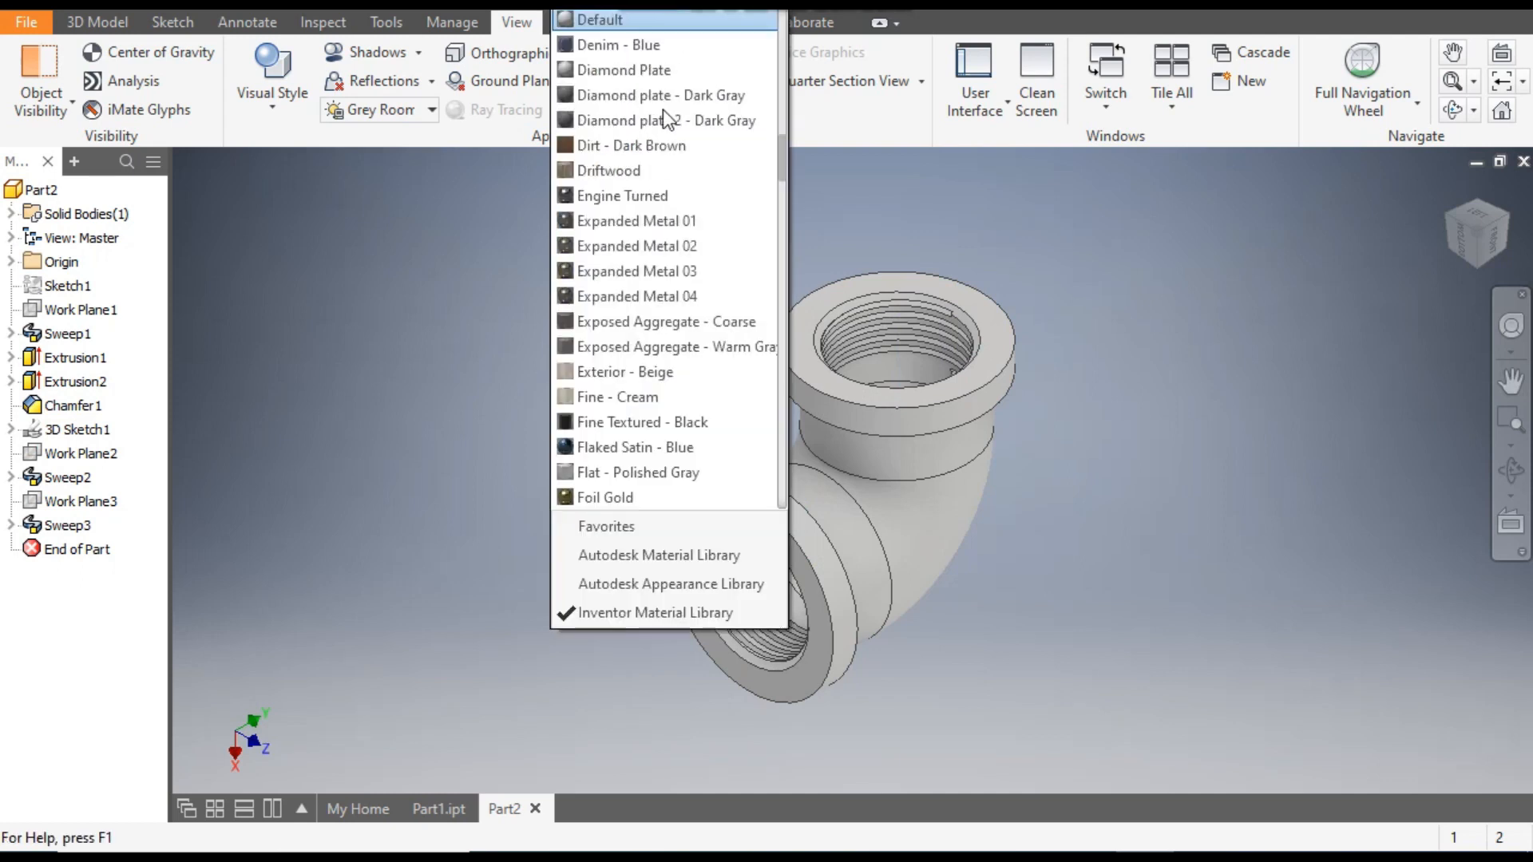
{"action": "left_click_drag", "start_coordinate": [783, 160], "coordinate": [782, 69]}
{"action": "left_click", "coordinate": [683, 196]}
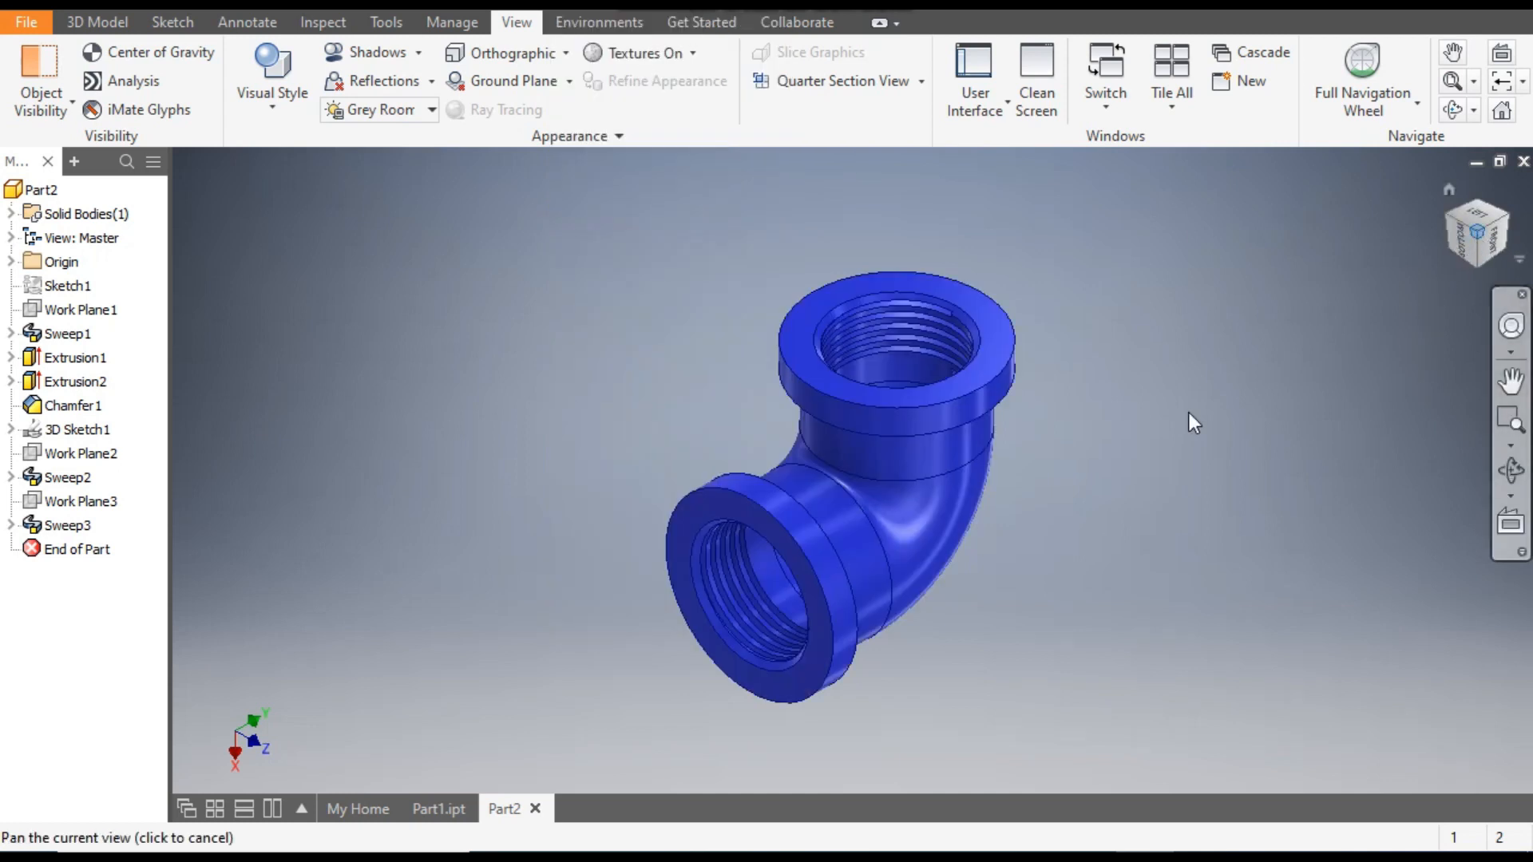
{"action": "scroll", "coordinate": [859, 444], "scroll_direction": "up", "scroll_amount": 4}
{"action": "scroll", "coordinate": [914, 445], "scroll_direction": "down", "scroll_amount": 2}
{"action": "middle_click_drag", "start_coordinate": [859, 444], "coordinate": [907, 445]}
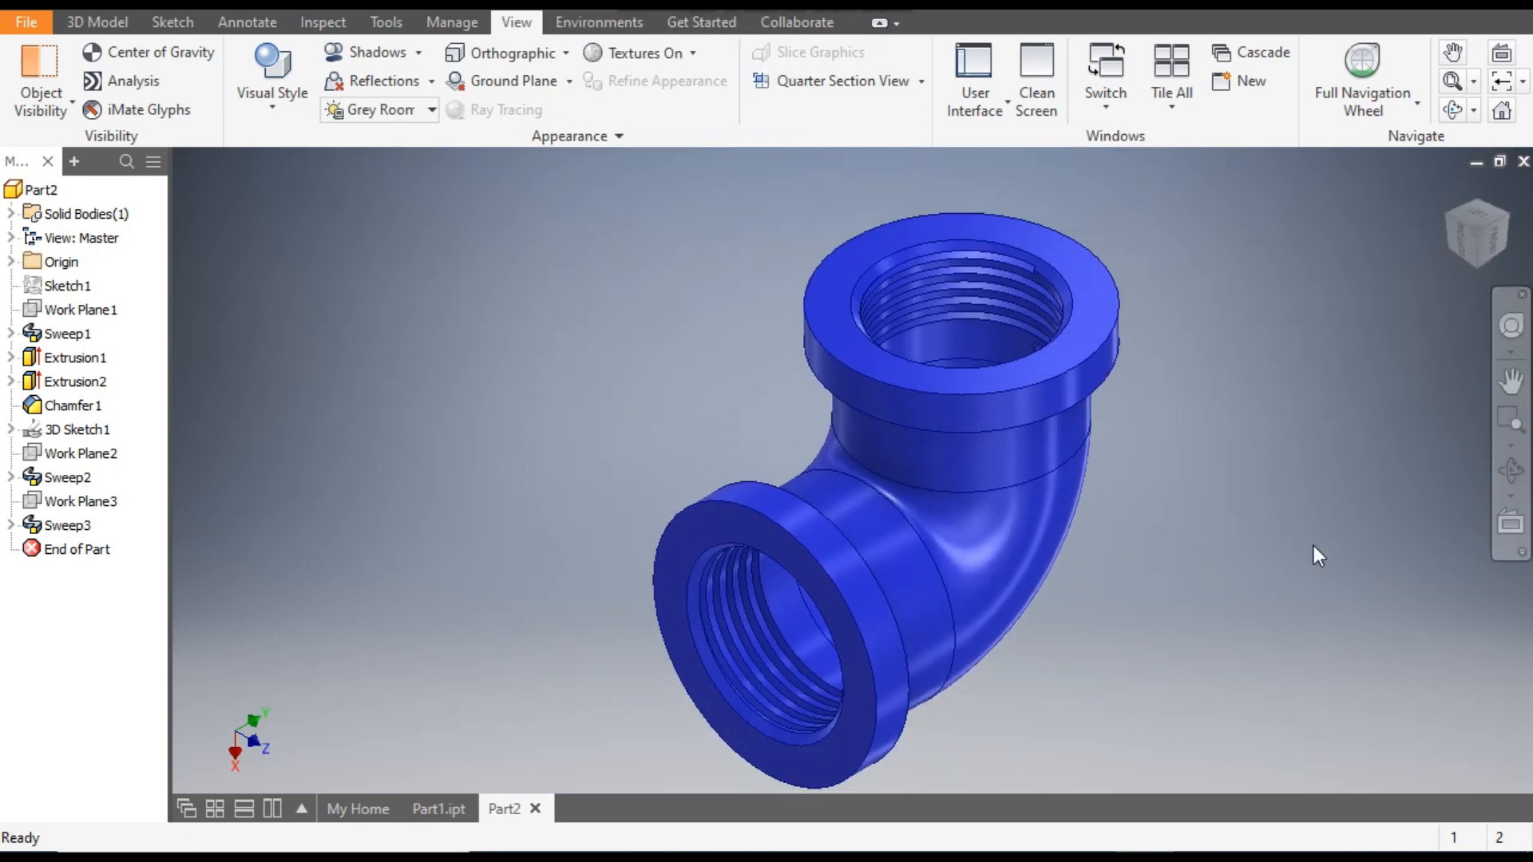